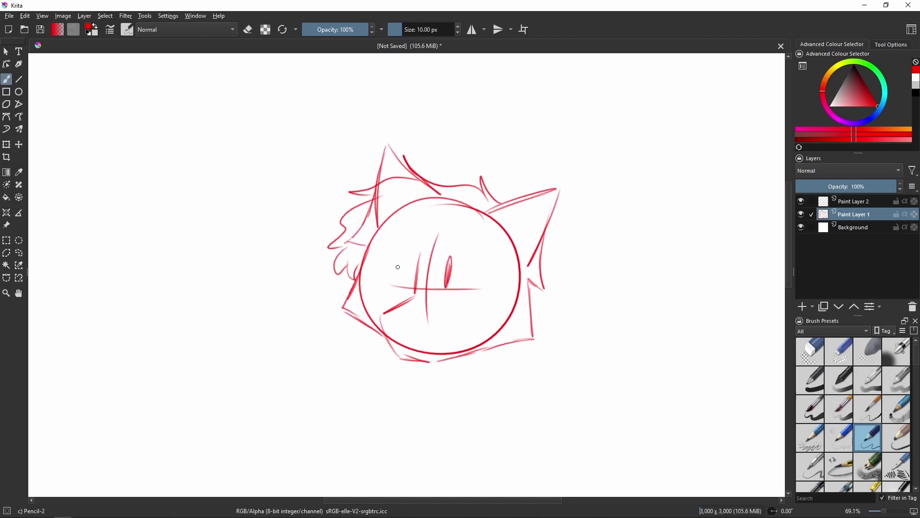
# Step: Sketch a winking eye, an arched brow above the open eye, and a rounded nose on the muzzle
pyautogui.hotkey('ctrl', 'z')
pyautogui.moveTo(444, 237); pyautogui.dragTo(473, 252)
pyautogui.moveTo(390, 313)
pyautogui.mouseDown()
pyautogui.moveTo(397, 294)
pyautogui.moveTo(404, 316)
pyautogui.moveTo(388, 317)
pyautogui.mouseUp()
pyautogui.moveTo(420, 285); pyautogui.dragTo(437, 275)
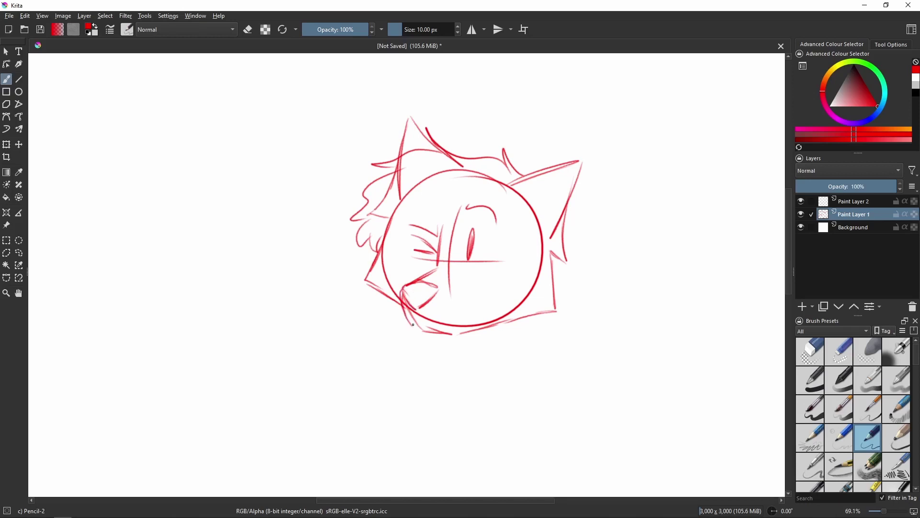
# Step: Try to sketch an open mouth and chin line beneath the nose, and undo those strokes
pyautogui.moveTo(493, 291); pyautogui.dragTo(459, 322)
pyautogui.moveTo(492, 289); pyautogui.dragTo(452, 313)
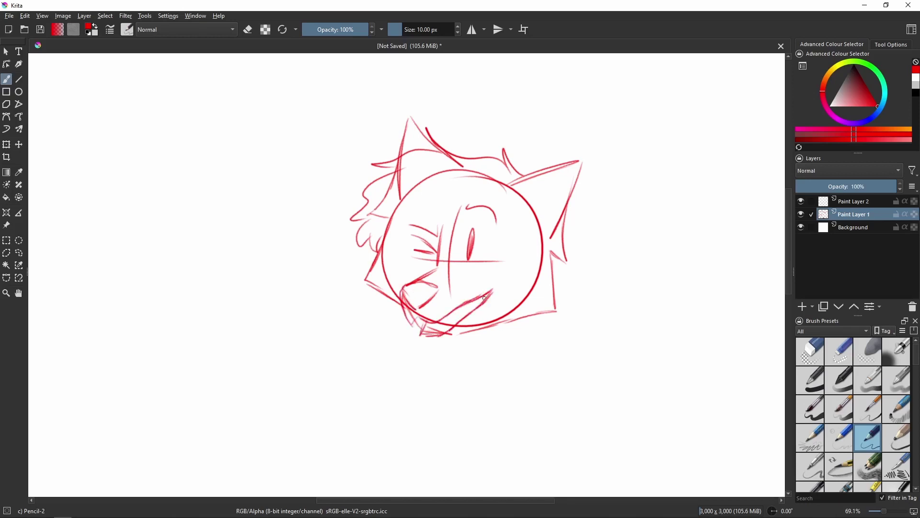
pyautogui.hotkey('ctrl', 'z')
pyautogui.hotkey('ctrl', 'z')
pyautogui.hotkey('ctrl', 'z')
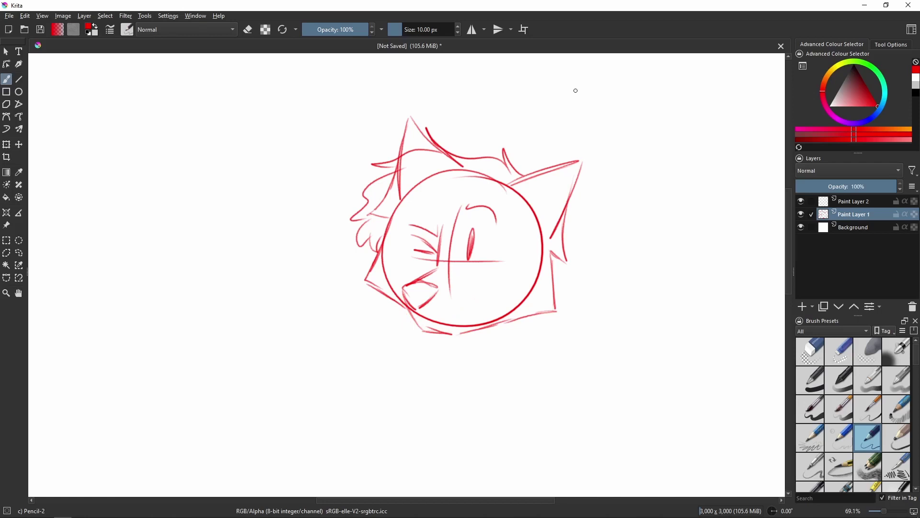
# Step: Sketch neck lines flowing into two sloping shoulders below the head
pyautogui.moveTo(464, 296); pyautogui.dragTo(459, 263)
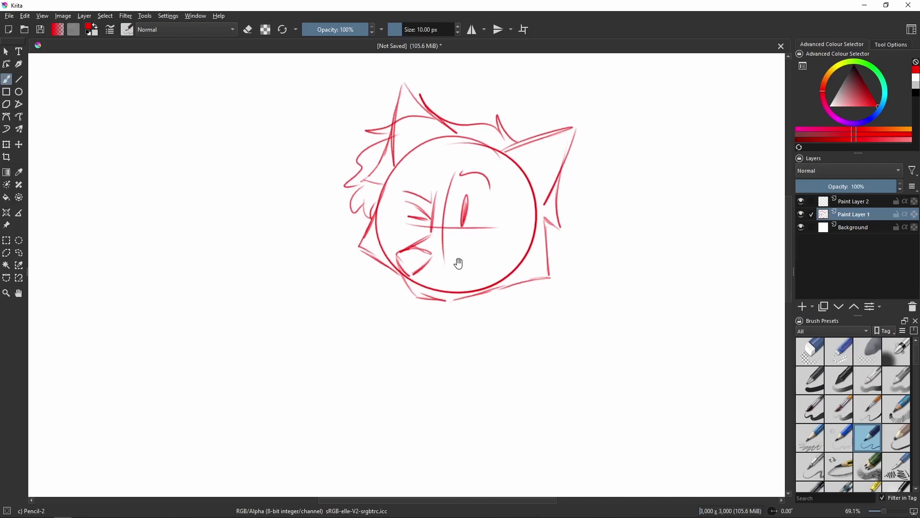
pyautogui.hotkey('ctrl', 'z')
pyautogui.moveTo(510, 292)
pyautogui.mouseDown()
pyautogui.moveTo(513, 311)
pyautogui.moveTo(564, 341)
pyautogui.mouseUp()
pyautogui.moveTo(431, 316); pyautogui.dragTo(368, 341)
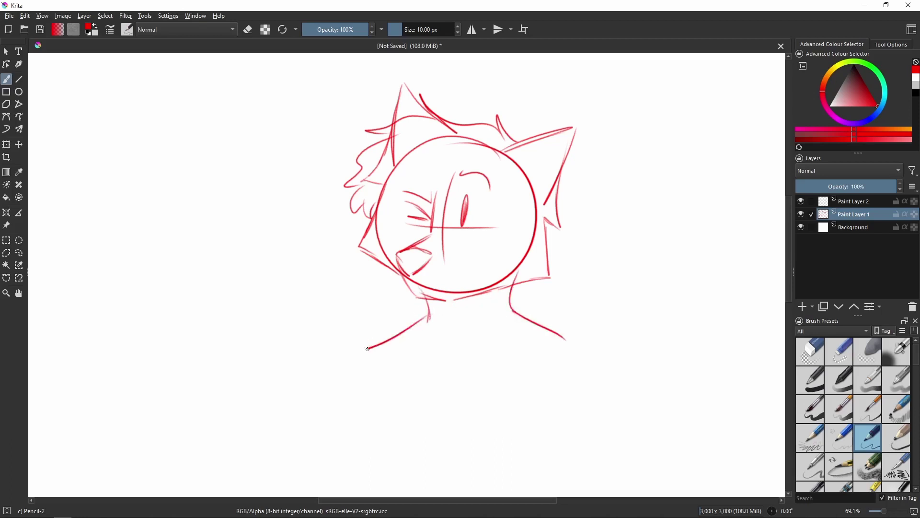
# Step: Try to sketch a mouth line running back from the chin under the nose
pyautogui.hotkey('ctrl', 'space')
pyautogui.moveTo(268, 403); pyautogui.dragTo(557, 132)
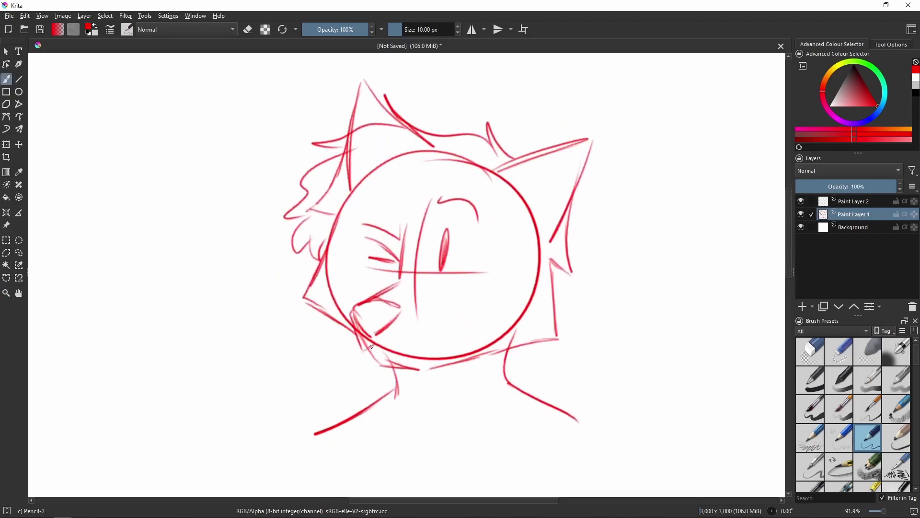
pyautogui.moveTo(391, 349); pyautogui.dragTo(467, 311)
pyautogui.moveTo(402, 350)
pyautogui.mouseDown()
pyautogui.moveTo(455, 313)
pyautogui.moveTo(413, 361)
pyautogui.moveTo(375, 368)
pyautogui.moveTo(395, 377)
pyautogui.moveTo(560, 340)
pyautogui.mouseUp()
# Step: Undo the recent strokes back to the head circle, ears, jaw outline, face guidelines and muzzle line
pyautogui.hotkey('ctrl', 'z')
pyautogui.hotkey('ctrl', 'z')
pyautogui.hotkey('ctrl', 'z')
pyautogui.hotkey('ctrl', 'z')
pyautogui.hotkey('ctrl', 'z')
pyautogui.hotkey('ctrl', 'z')
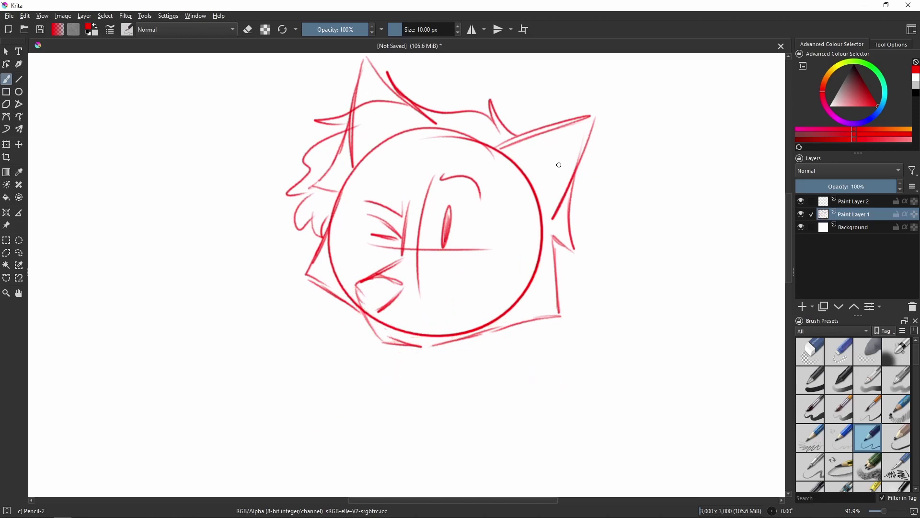
pyautogui.hotkey('ctrl', 'z')
pyautogui.hotkey('ctrl', 'z')
pyautogui.hotkey('ctrl', 'z')
pyautogui.hotkey('ctrl', 'z')
pyautogui.hotkey('ctrl', 'z')
pyautogui.hotkey('ctrl', 'z')
pyautogui.hotkey('ctrl', 'shift', 'z')
pyautogui.hotkey('ctrl', 'shift', 'z')
pyautogui.hotkey('ctrl', 'shift', 'z')
pyautogui.hotkey('ctrl', 'shift', 'z')
pyautogui.hotkey('ctrl', 'shift', 'z')
pyautogui.hotkey('ctrl', 'shift', 'z')
pyautogui.hotkey('ctrl', 'shift', 'z')
pyautogui.hotkey('ctrl', 'shift', 'z')
pyautogui.hotkey('ctrl', 'shift', 'z')
pyautogui.hotkey('ctrl', 'shift', 'z')
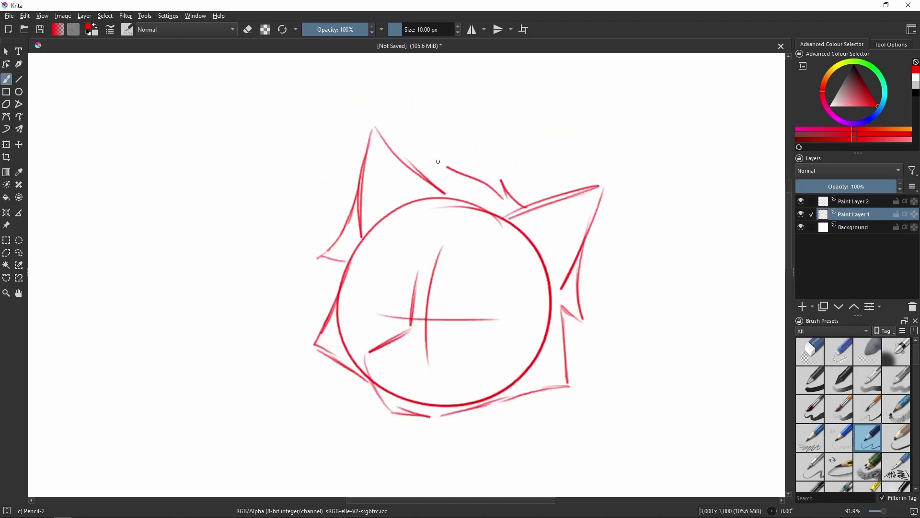
# Step: Redraw the spiky hair tufts around the ears and sketch two narrow oval eyes with arched brows
pyautogui.moveTo(463, 228); pyautogui.dragTo(442, 220)
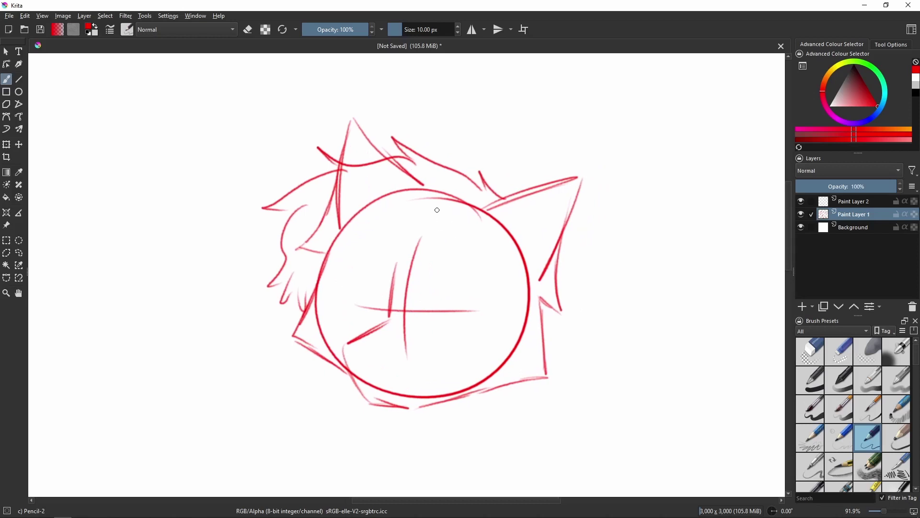
pyautogui.moveTo(432, 270)
pyautogui.mouseDown()
pyautogui.moveTo(430, 278)
pyautogui.moveTo(384, 277)
pyautogui.mouseUp()
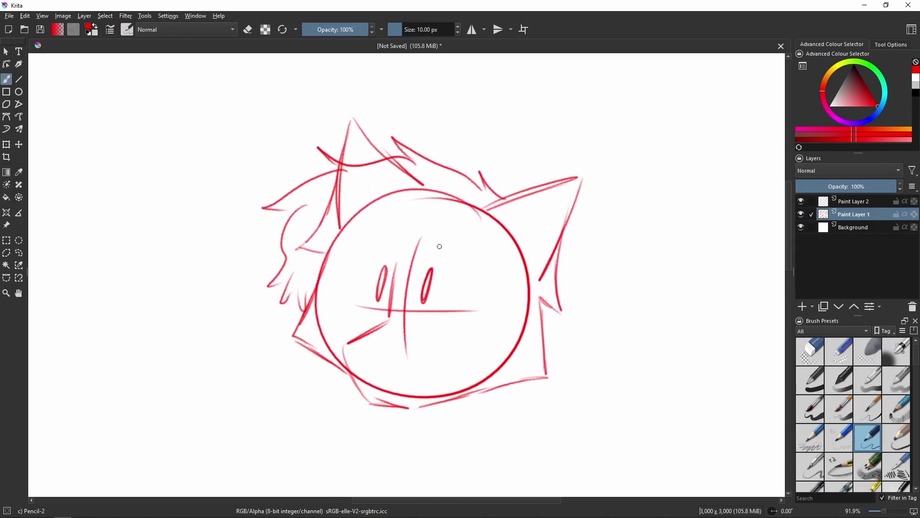
pyautogui.moveTo(395, 236); pyautogui.dragTo(364, 237)
pyautogui.moveTo(364, 237); pyautogui.dragTo(384, 209)
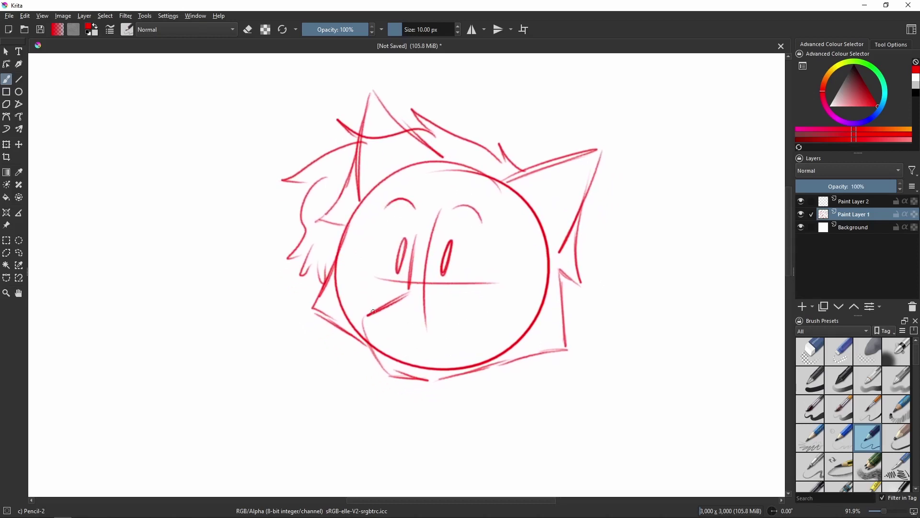
# Step: Sketch a rounded triangular nose at the muzzle tip and a smiling mouth line running toward the cheek
pyautogui.moveTo(342, 333); pyautogui.dragTo(379, 370)
pyautogui.moveTo(368, 318); pyautogui.dragTo(386, 342)
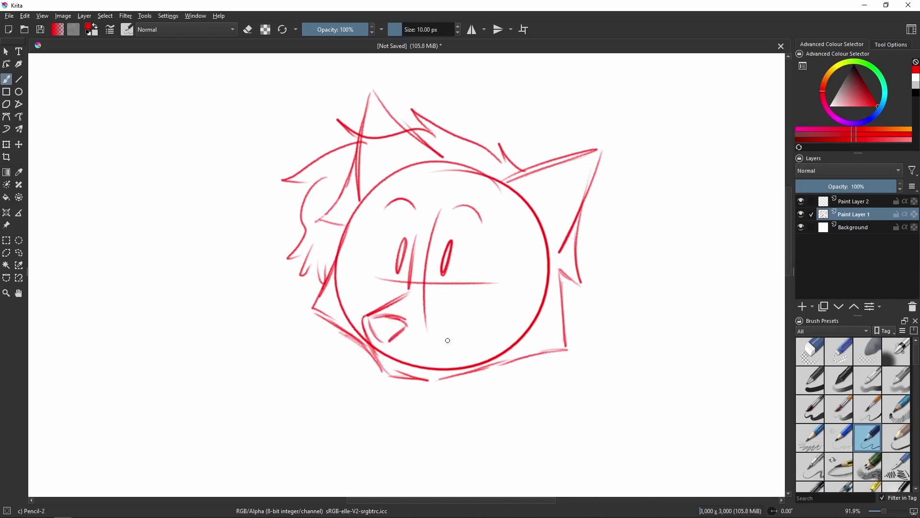
pyautogui.moveTo(384, 358); pyautogui.dragTo(436, 351)
pyautogui.hscroll(-1, 483, 324)
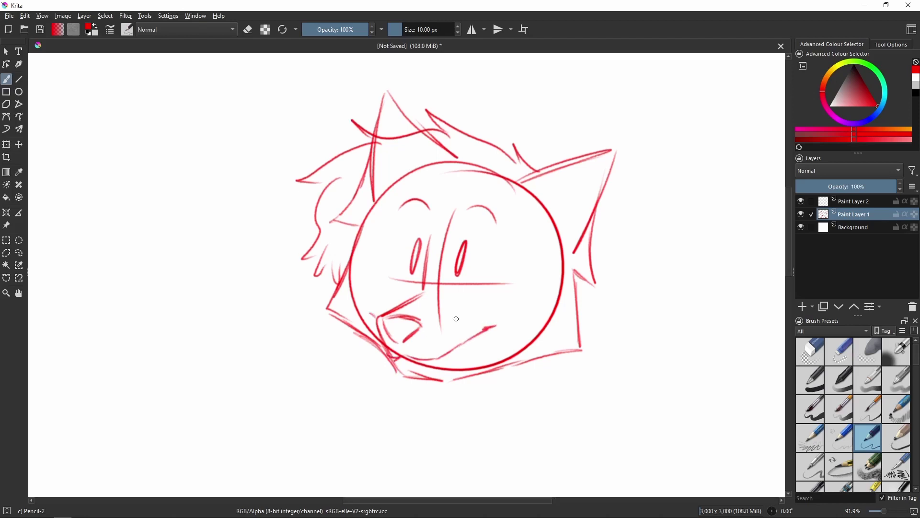
# Step: Fill in both oval eyes and shade the nose with pencil hatching
pyautogui.scroll(-1, 480, 292)
pyautogui.moveTo(412, 266); pyautogui.dragTo(407, 295)
pyautogui.moveTo(458, 269); pyautogui.dragTo(452, 295)
pyautogui.moveTo(386, 321)
pyautogui.mouseDown()
pyautogui.moveTo(413, 300)
pyautogui.moveTo(418, 332)
pyautogui.moveTo(401, 347)
pyautogui.moveTo(411, 341)
pyautogui.mouseUp()
# Step: Sketch jagged fur inside the ears and a drooping Santa hat ending in a round pompom
pyautogui.moveTo(541, 233); pyautogui.dragTo(558, 226)
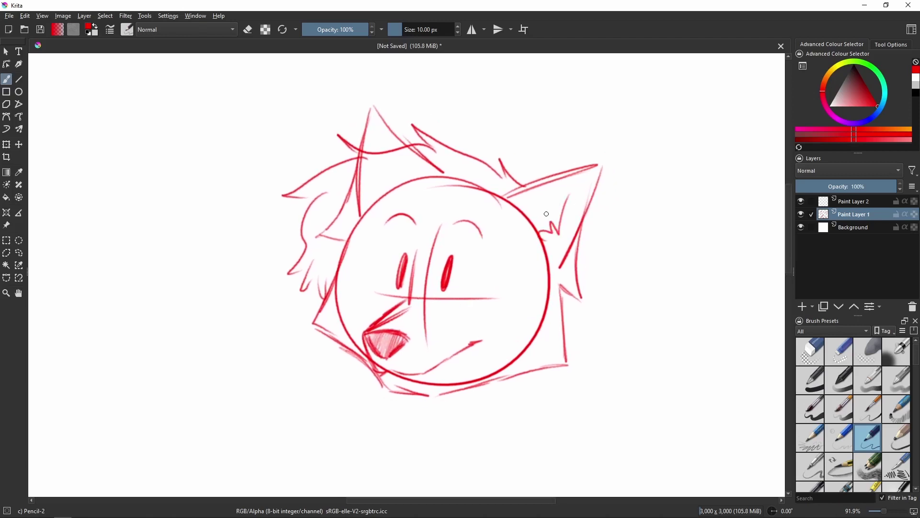
pyautogui.moveTo(378, 162)
pyautogui.mouseDown()
pyautogui.moveTo(480, 200)
pyautogui.moveTo(476, 182)
pyautogui.moveTo(411, 156)
pyautogui.moveTo(423, 151)
pyautogui.moveTo(510, 190)
pyautogui.mouseUp()
pyautogui.moveTo(441, 201)
pyautogui.mouseDown()
pyautogui.moveTo(416, 179)
pyautogui.moveTo(563, 177)
pyautogui.moveTo(558, 236)
pyautogui.moveTo(587, 278)
pyautogui.mouseUp()
pyautogui.moveTo(533, 329)
pyautogui.mouseDown()
pyautogui.moveTo(577, 310)
pyautogui.moveTo(619, 268)
pyautogui.moveTo(589, 302)
pyautogui.mouseUp()
pyautogui.moveTo(401, 192)
pyautogui.mouseDown()
pyautogui.moveTo(493, 150)
pyautogui.moveTo(565, 233)
pyautogui.moveTo(551, 261)
pyautogui.moveTo(607, 214)
pyautogui.mouseUp()
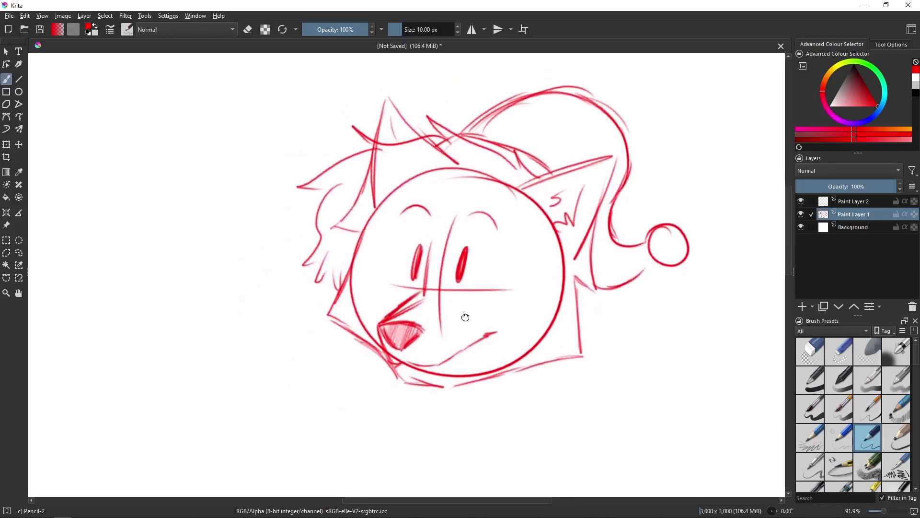
# Step: Add fur strokes on both cheeks and crease lines around the corner of the mouth
pyautogui.moveTo(459, 309); pyautogui.dragTo(539, 356)
pyautogui.moveTo(534, 310); pyautogui.dragTo(571, 353)
pyautogui.moveTo(378, 296)
pyautogui.mouseDown()
pyautogui.moveTo(360, 327)
pyautogui.moveTo(335, 315)
pyautogui.mouseUp()
pyautogui.moveTo(379, 287); pyautogui.dragTo(380, 233)
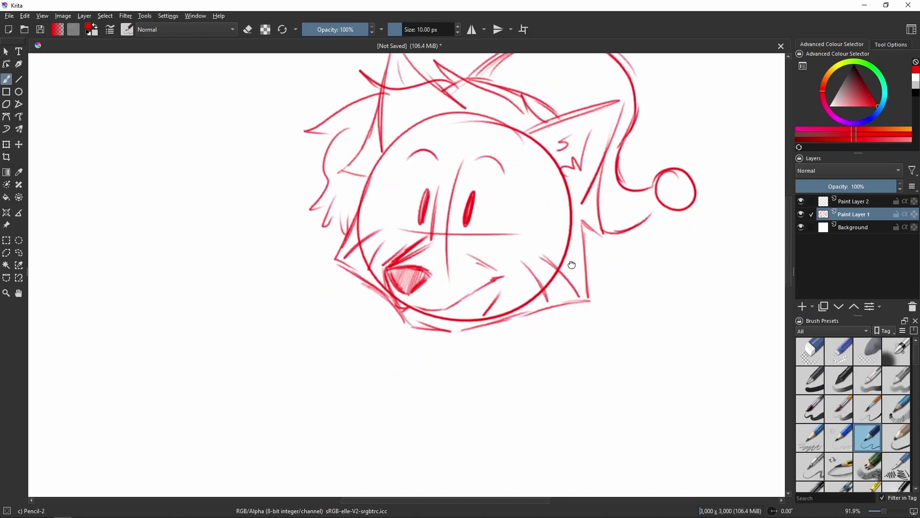
# Step: Sketch the neck below the jaw with a sloping shoulder line on each side
pyautogui.moveTo(431, 331); pyautogui.dragTo(432, 321)
pyautogui.moveTo(436, 317)
pyautogui.mouseDown()
pyautogui.moveTo(428, 349)
pyautogui.moveTo(430, 331)
pyautogui.mouseUp()
pyautogui.moveTo(531, 281)
pyautogui.mouseDown()
pyautogui.moveTo(538, 337)
pyautogui.moveTo(636, 385)
pyautogui.mouseUp()
pyautogui.hotkey('ctrl', 'z')
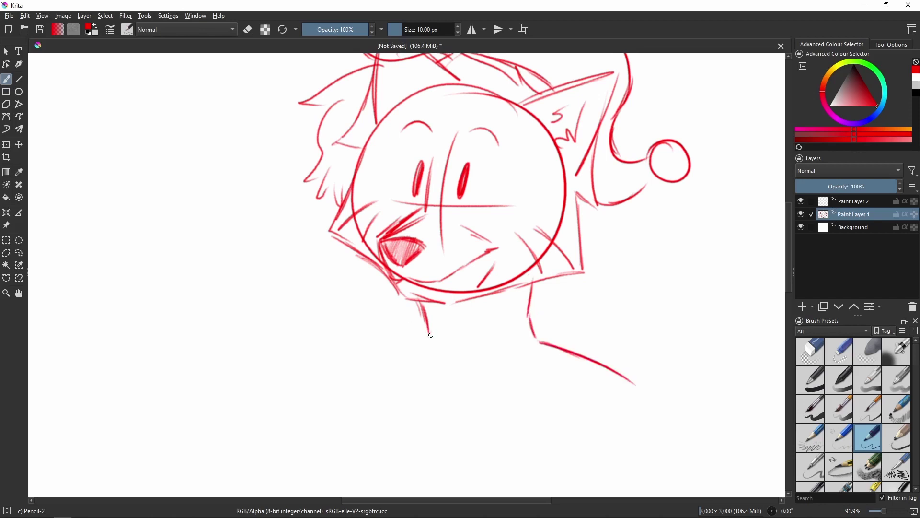
pyautogui.moveTo(430, 330)
pyautogui.mouseDown()
pyautogui.moveTo(352, 400)
pyautogui.moveTo(426, 343)
pyautogui.moveTo(353, 383)
pyautogui.mouseUp()
pyautogui.hotkey('ctrl', 'z')
pyautogui.moveTo(536, 310); pyautogui.dragTo(515, 381)
pyautogui.moveTo(397, 231); pyautogui.dragTo(394, 261)
pyautogui.moveTo(437, 259); pyautogui.dragTo(444, 254)
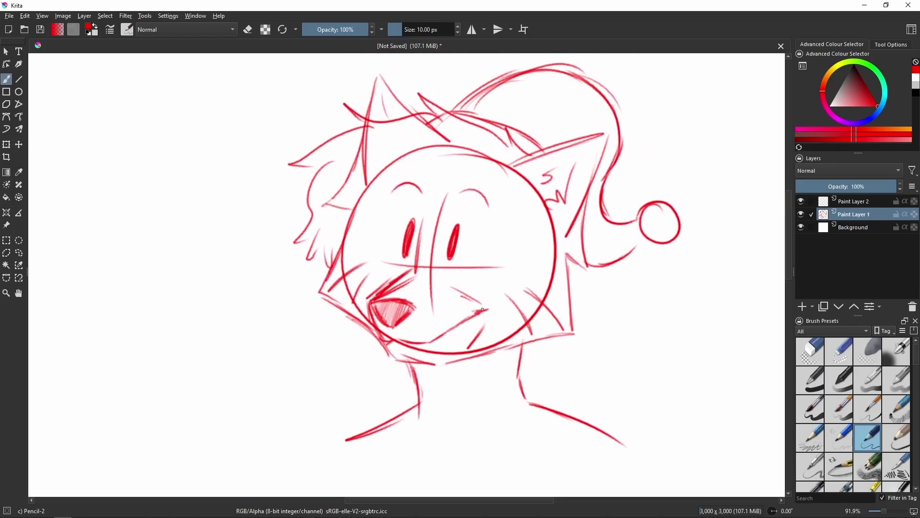
# Step: Add a short slanted throat line inside the neck
pyautogui.moveTo(482, 310)
pyautogui.mouseDown()
pyautogui.moveTo(524, 287)
pyautogui.moveTo(418, 337)
pyautogui.moveTo(442, 378)
pyautogui.moveTo(512, 368)
pyautogui.mouseUp()
pyautogui.moveTo(452, 389); pyautogui.dragTo(431, 420)
pyautogui.moveTo(480, 393); pyautogui.dragTo(567, 290)
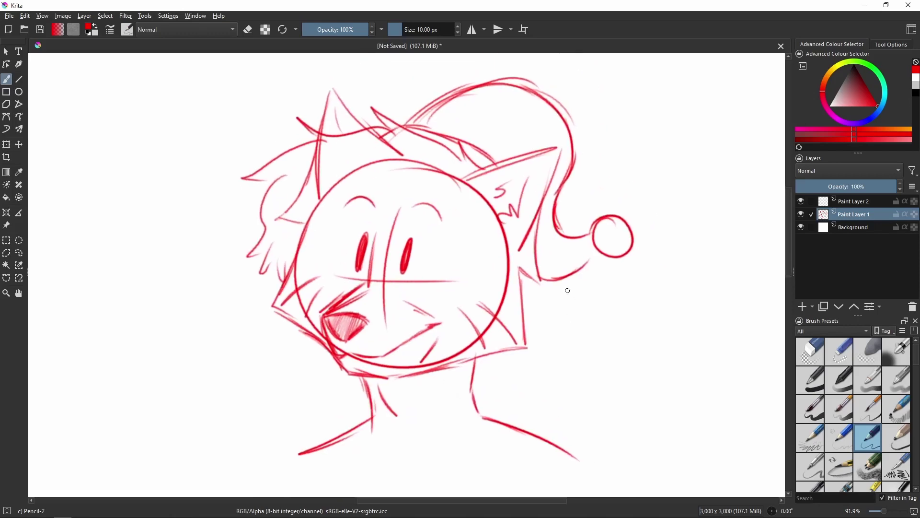
# Step: Sketch a jagged fur beard under the chin, tapering to a point at the base of the neck
pyautogui.scroll(-1, 567, 290)
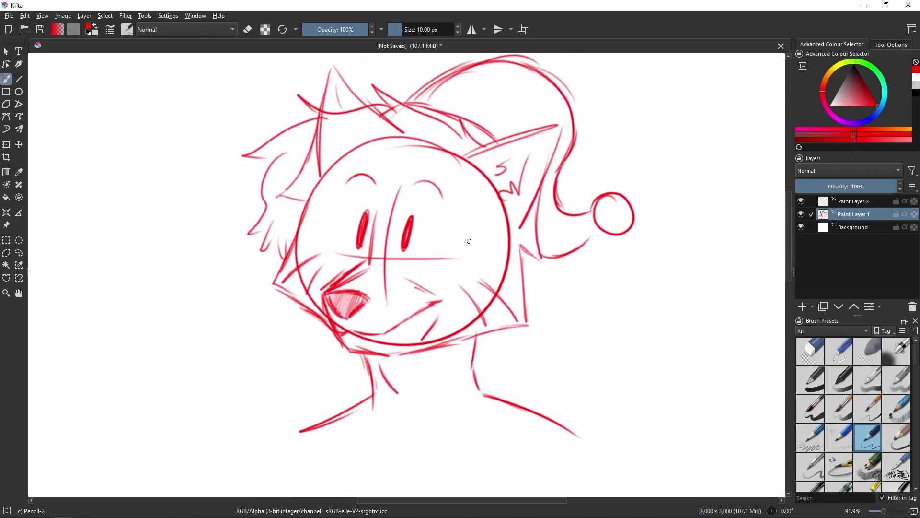
pyautogui.moveTo(454, 354); pyautogui.dragTo(459, 302)
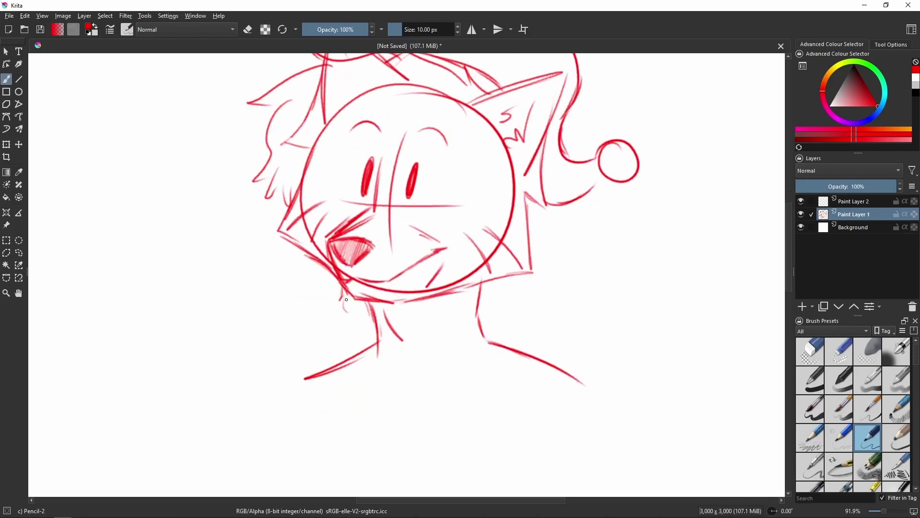
pyautogui.moveTo(385, 340); pyautogui.dragTo(399, 350)
pyautogui.moveTo(407, 316); pyautogui.dragTo(421, 339)
pyautogui.moveTo(443, 297)
pyautogui.mouseDown()
pyautogui.moveTo(423, 326)
pyautogui.moveTo(429, 317)
pyautogui.mouseUp()
pyautogui.moveTo(435, 314); pyautogui.dragTo(387, 351)
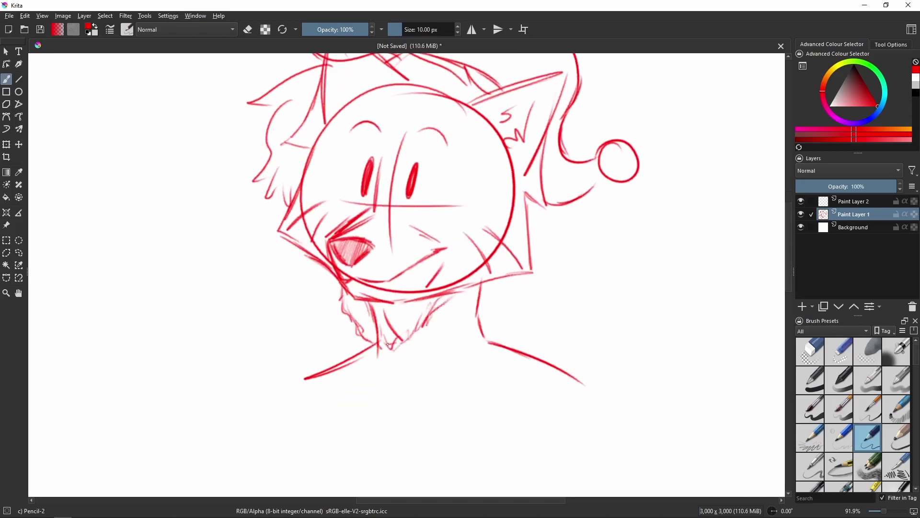
# Step: Thicken the beard fur along the chin's left edge and add a small curved lip mark beside the nose
pyautogui.moveTo(326, 244); pyautogui.dragTo(337, 316)
pyautogui.moveTo(377, 299); pyautogui.dragTo(402, 296)
pyautogui.moveTo(331, 319); pyautogui.dragTo(352, 359)
pyautogui.moveTo(339, 343); pyautogui.dragTo(383, 383)
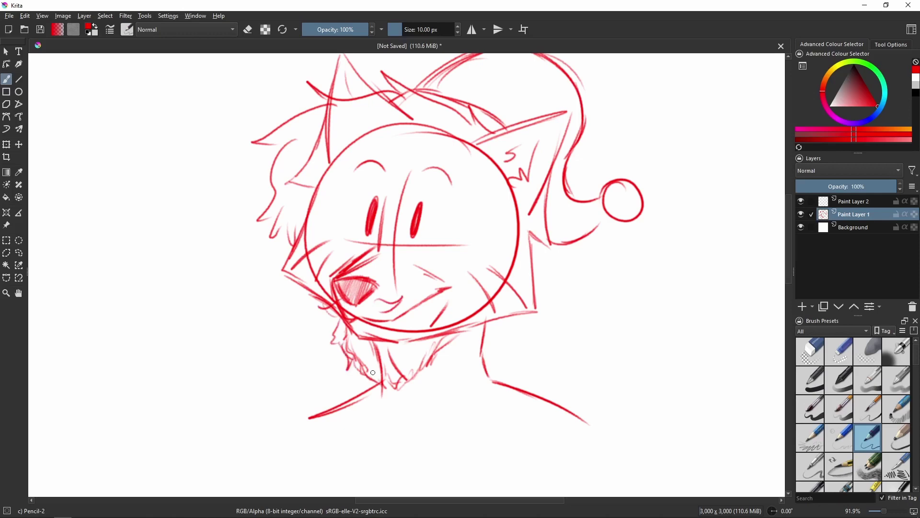
# Step: Erase the left eye and its arched brow with an eraser brush
pyautogui.moveTo(406, 230)
pyautogui.mouseDown()
pyautogui.moveTo(413, 242)
pyautogui.moveTo(402, 248)
pyautogui.mouseUp()
pyautogui.click(807, 346)
pyautogui.moveTo(366, 216); pyautogui.dragTo(369, 254)
pyautogui.moveTo(352, 182); pyautogui.dragTo(379, 192)
# Step: Switch back to the pencil brush and sketch a squinting, winking left eye with a lowered brow
pyautogui.press('/')
pyautogui.moveTo(342, 218)
pyautogui.mouseDown()
pyautogui.moveTo(372, 228)
pyautogui.moveTo(369, 245)
pyautogui.mouseUp()
pyautogui.hotkey('ctrl', 'z')
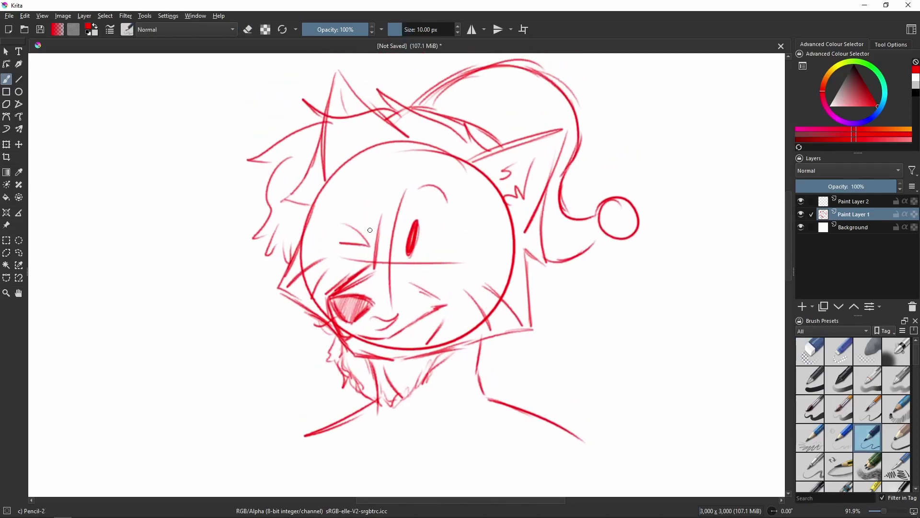
pyautogui.hotkey('ctrl', 'z')
pyautogui.hotkey('ctrl', 'z')
pyautogui.moveTo(369, 206)
pyautogui.mouseDown()
pyautogui.moveTo(357, 235)
pyautogui.moveTo(370, 243)
pyautogui.mouseUp()
pyautogui.moveTo(370, 243)
pyautogui.mouseDown()
pyautogui.moveTo(355, 253)
pyautogui.moveTo(370, 225)
pyautogui.moveTo(391, 219)
pyautogui.mouseUp()
pyautogui.hotkey('ctrl', 'shift', 'z')
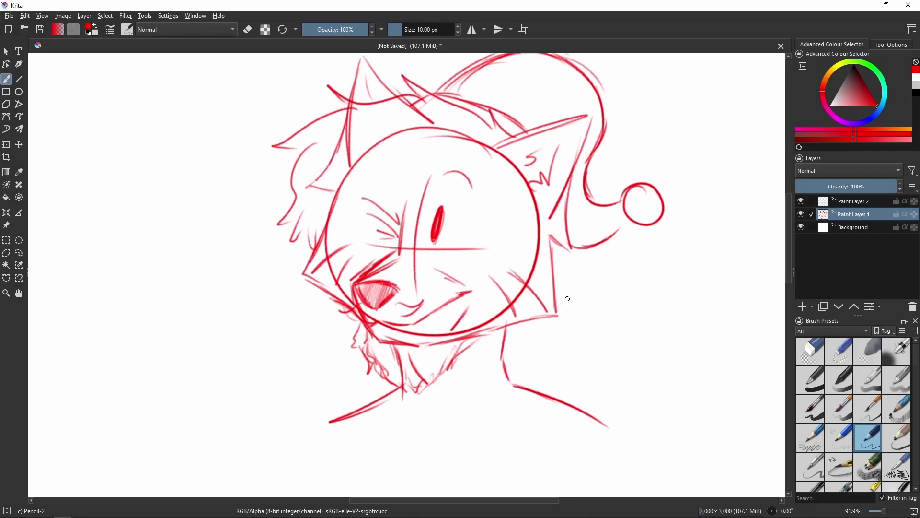
# Step: Sketch small round glasses low on the muzzle, with an arm running back toward the right ear
pyautogui.scroll(-1, 509, 287)
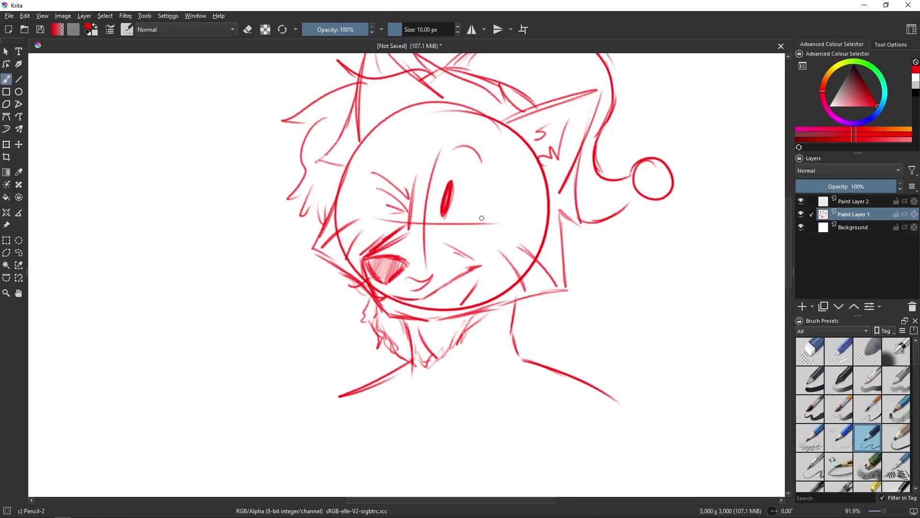
pyautogui.moveTo(443, 223); pyautogui.dragTo(442, 224)
pyautogui.moveTo(386, 219)
pyautogui.mouseDown()
pyautogui.moveTo(378, 220)
pyautogui.moveTo(549, 211)
pyautogui.mouseUp()
pyautogui.scroll(1, 360, 197)
pyautogui.scroll(-2, 383, 220)
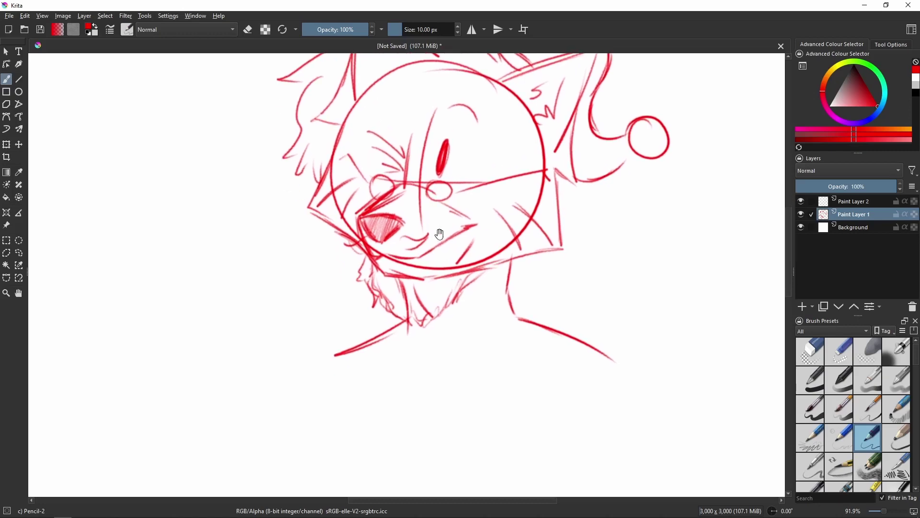
# Step: Add a small fang and short lip strokes to the mouth
pyautogui.moveTo(370, 249); pyautogui.dragTo(359, 262)
pyautogui.moveTo(415, 243); pyautogui.dragTo(444, 257)
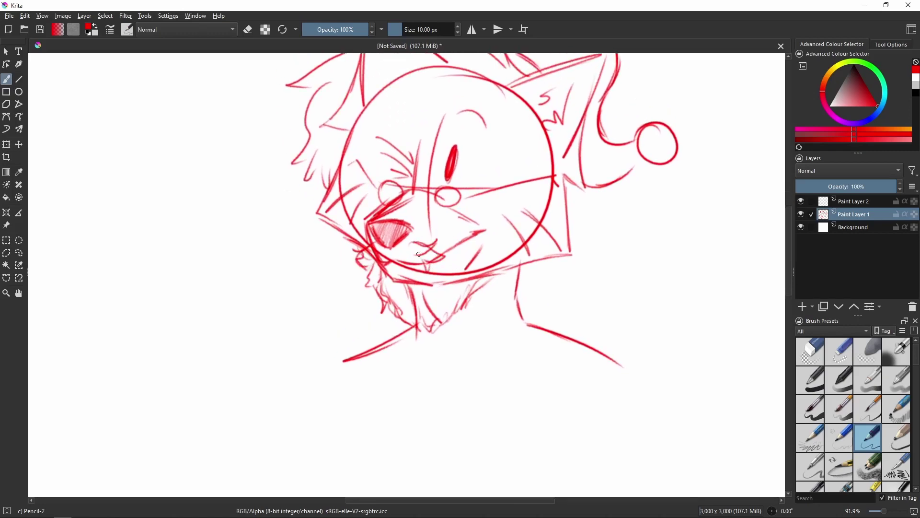
pyautogui.scroll(1, 419, 254)
pyautogui.scroll(-1, 462, 270)
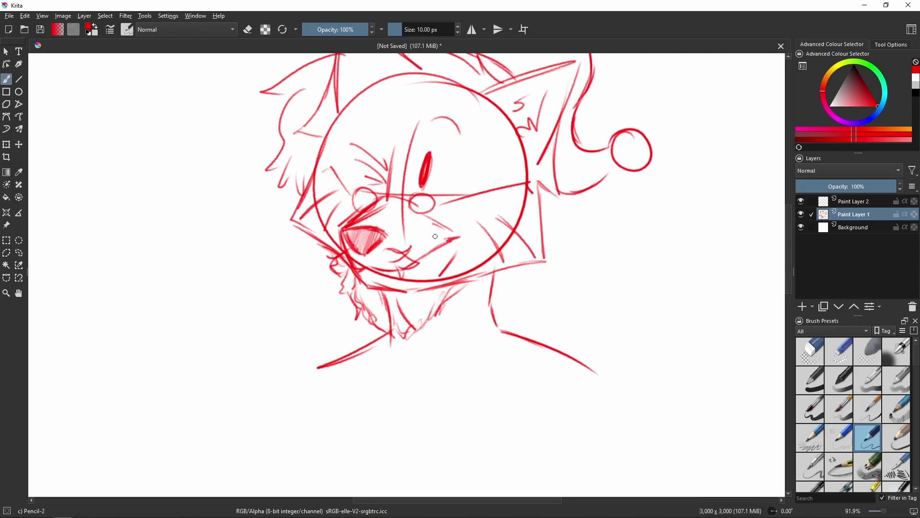
pyautogui.scroll(1, 318, 210)
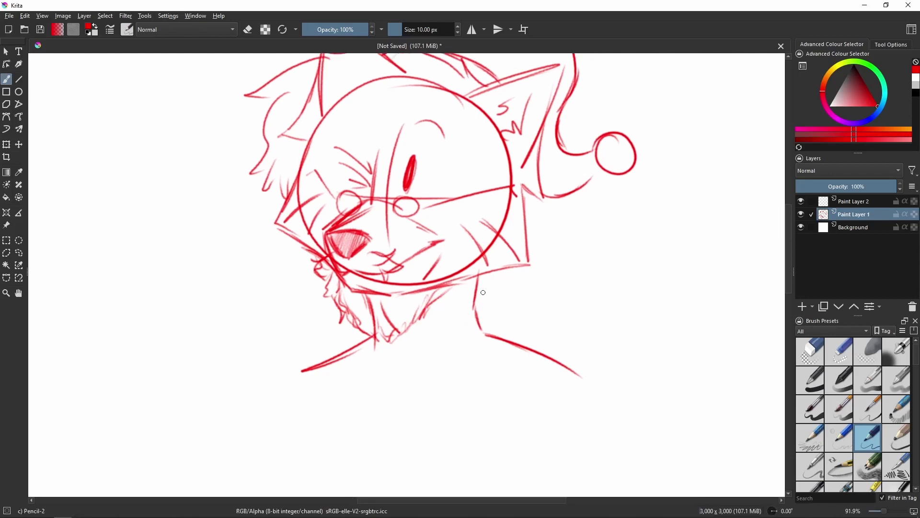
# Step: Sketch a V-shaped collar around the neck with two vertical lines down the front of the garment
pyautogui.scroll(-1, 336, 230)
pyautogui.moveTo(468, 318)
pyautogui.mouseDown()
pyautogui.moveTo(411, 376)
pyautogui.moveTo(370, 352)
pyautogui.moveTo(386, 322)
pyautogui.mouseUp()
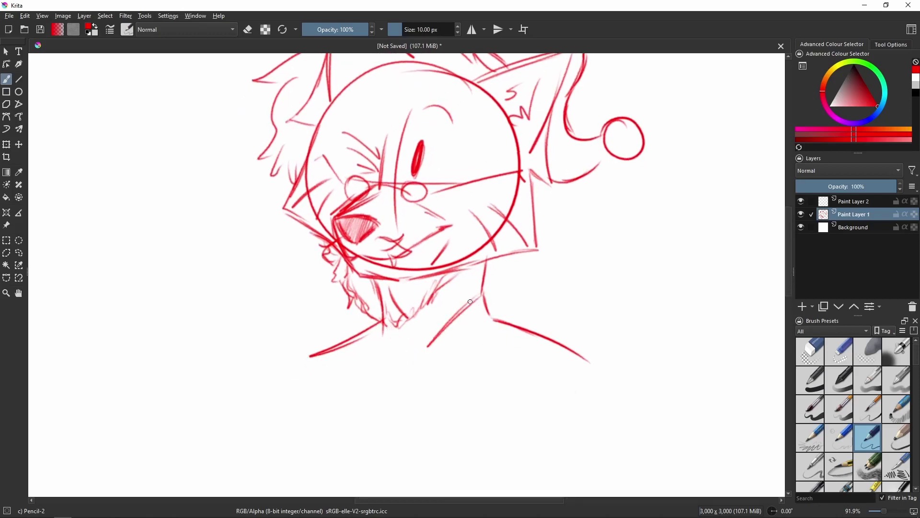
pyautogui.moveTo(482, 287); pyautogui.dragTo(410, 344)
pyautogui.moveTo(367, 316)
pyautogui.mouseDown()
pyautogui.moveTo(336, 339)
pyautogui.moveTo(391, 379)
pyautogui.mouseUp()
pyautogui.moveTo(408, 344); pyautogui.dragTo(396, 405)
pyautogui.moveTo(424, 364); pyautogui.dragTo(419, 424)
pyautogui.moveTo(499, 320); pyautogui.dragTo(429, 374)
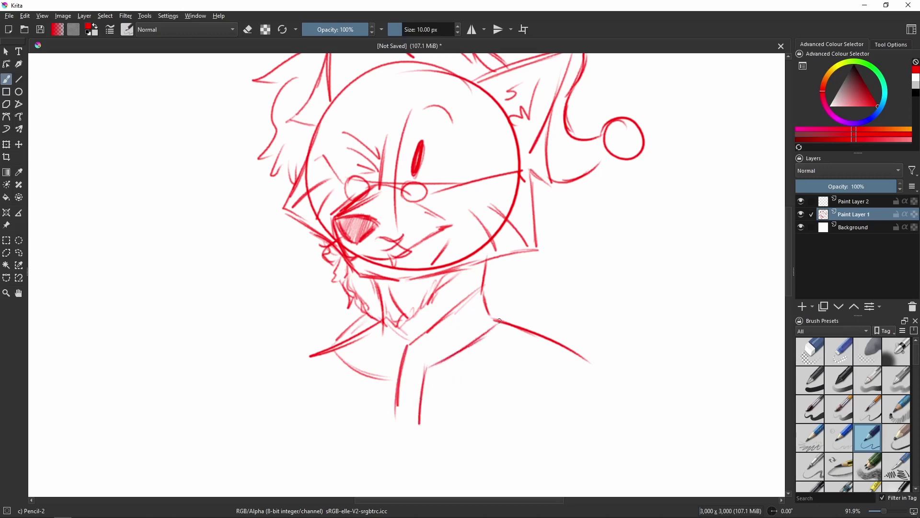
# Step: Redraw the right side of the collar as a flap over the shoulder, curving down to the front opening
pyautogui.hotkey('ctrl', 'z')
pyautogui.moveTo(484, 294)
pyautogui.mouseDown()
pyautogui.moveTo(527, 330)
pyautogui.moveTo(431, 377)
pyautogui.mouseUp()
pyautogui.moveTo(495, 349)
pyautogui.mouseDown()
pyautogui.moveTo(518, 316)
pyautogui.moveTo(499, 427)
pyautogui.mouseUp()
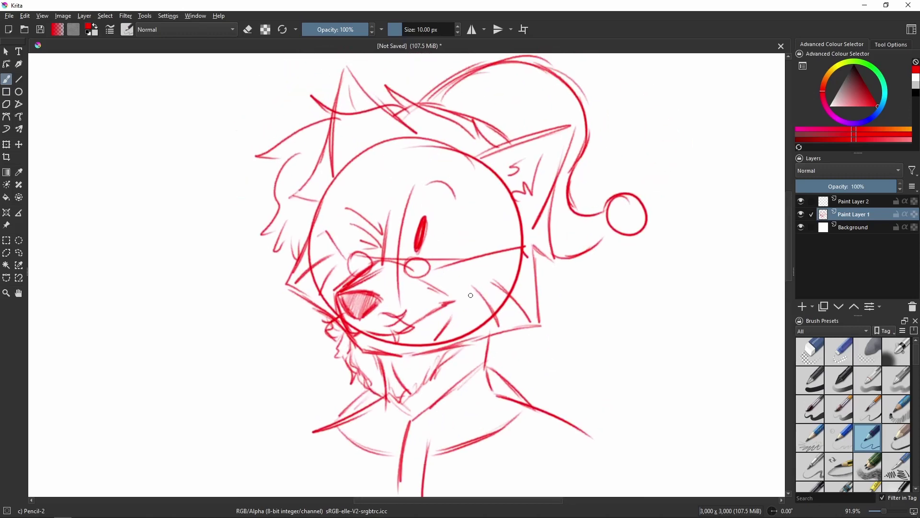
# Step: Darken the collar's upper edges on both sides and add short crease strokes at its point and neck side
pyautogui.moveTo(471, 295); pyautogui.dragTo(506, 175)
pyautogui.moveTo(376, 315); pyautogui.dragTo(329, 337)
pyautogui.moveTo(406, 281); pyautogui.dragTo(369, 312)
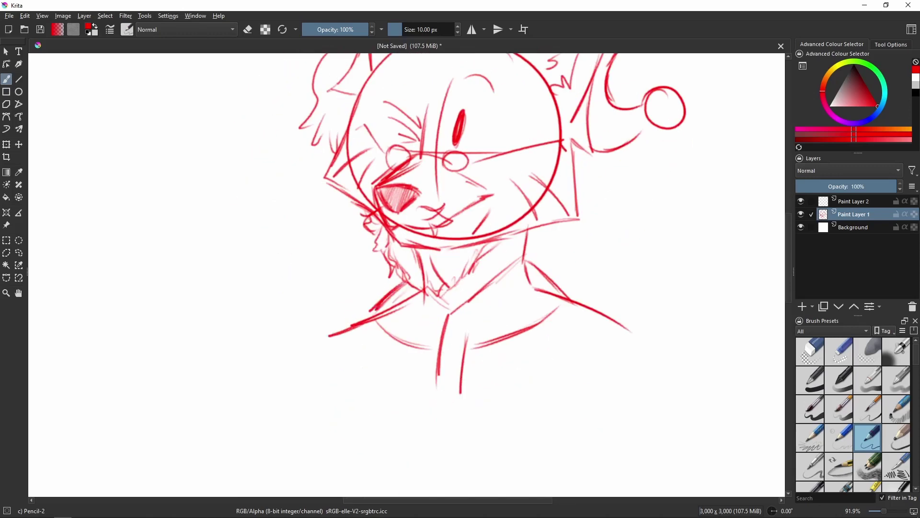
pyautogui.moveTo(449, 290); pyautogui.dragTo(424, 309)
pyautogui.moveTo(432, 288); pyautogui.dragTo(414, 351)
pyautogui.moveTo(502, 310); pyautogui.dragTo(454, 346)
pyautogui.moveTo(505, 311); pyautogui.dragTo(545, 344)
pyautogui.moveTo(505, 305); pyautogui.dragTo(508, 312)
pyautogui.moveTo(453, 327); pyautogui.dragTo(468, 337)
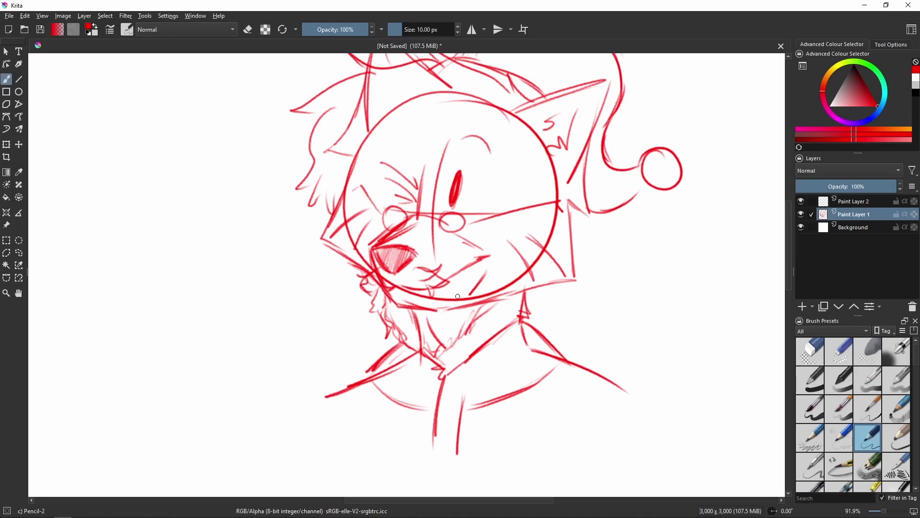
# Step: Add a short curved stroke to the brow above the open eye in the red sketch
pyautogui.moveTo(552, 208); pyautogui.dragTo(532, 261)
pyautogui.moveTo(449, 178); pyautogui.dragTo(443, 190)
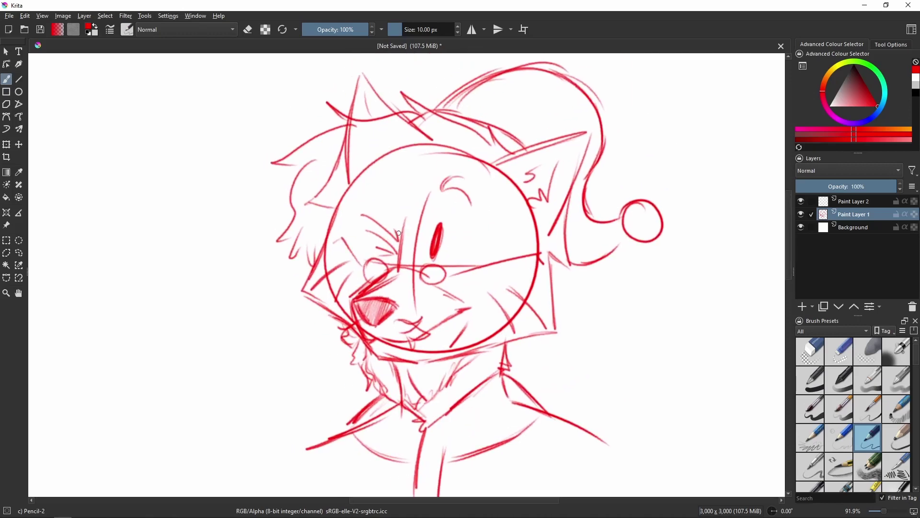
pyautogui.scroll(-1, 471, 227)
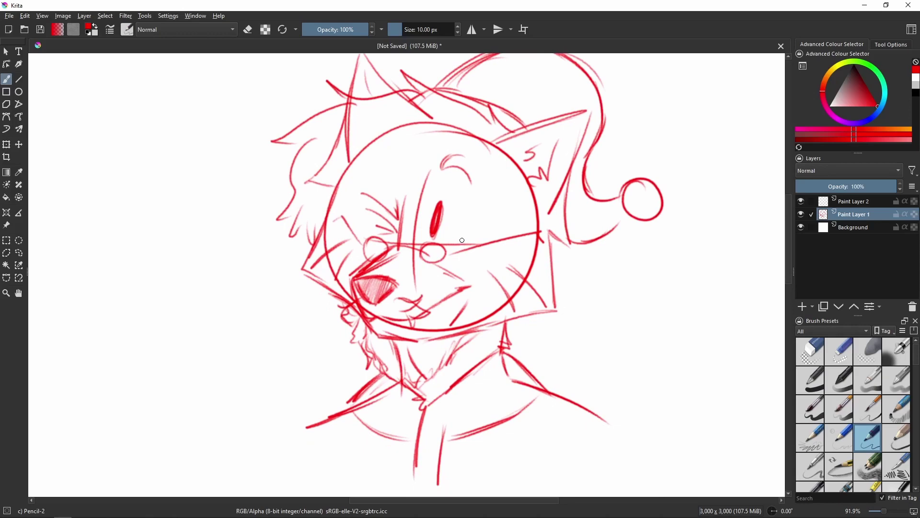
pyautogui.scroll(1, 462, 240)
# Step: Make Paint Layer 2 active over the faded sketch and choose the Ink-4 Pen Rough brush at 7 px, undoing the test strokes
pyautogui.click(865, 204)
pyautogui.scroll(-2, 918, 357)
pyautogui.click(810, 439)
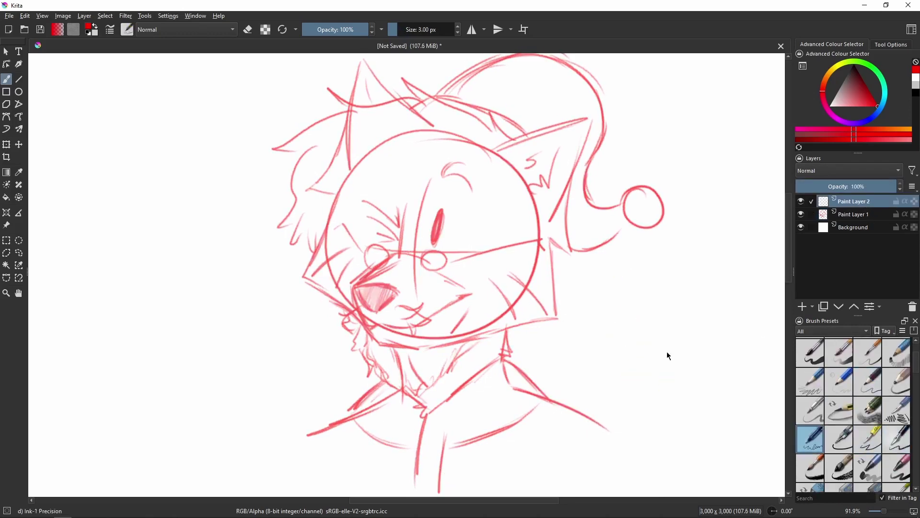
pyautogui.click(896, 410)
pyautogui.moveTo(627, 308)
pyautogui.mouseDown()
pyautogui.moveTo(661, 363)
pyautogui.moveTo(623, 381)
pyautogui.mouseUp()
pyautogui.hotkey('ctrl', 'z')
pyautogui.hotkey('ctrl', 'z')
pyautogui.click(896, 439)
pyautogui.moveTo(663, 296); pyautogui.dragTo(607, 340)
pyautogui.hotkey('ctrl', 'z')
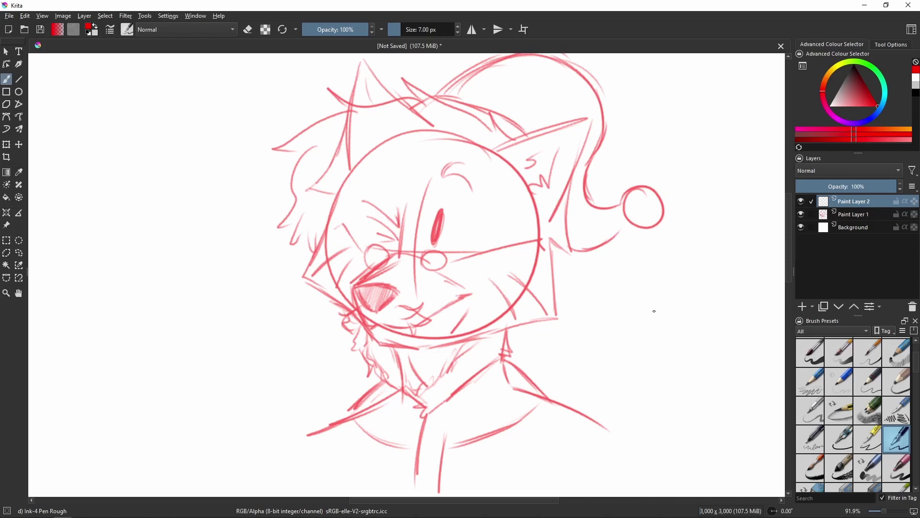
# Step: Reset the drawing colour to black and ink a small pointed fur tuft at the base of the right ear
pyautogui.scroll(1, 421, 280)
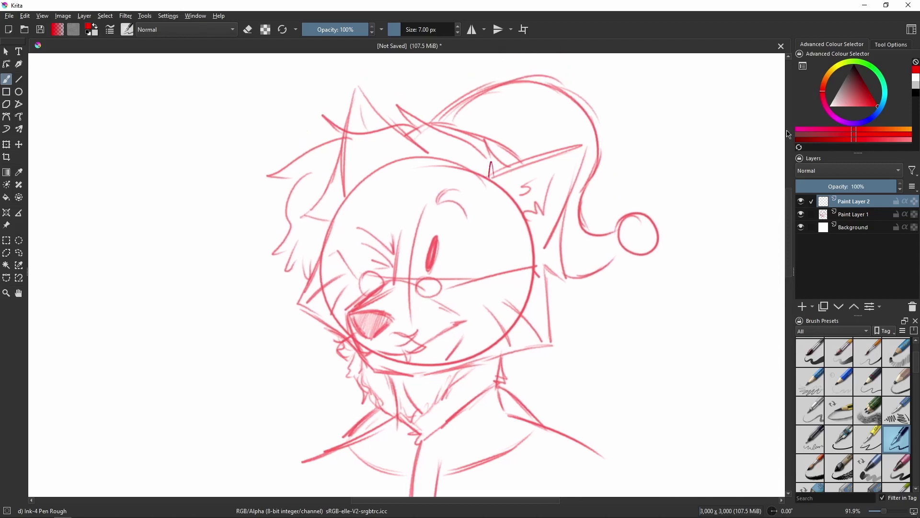
pyautogui.press('d')
pyautogui.keyDown('shift'); pyautogui.click(483, 164); pyautogui.keyUp('shift')
pyautogui.hotkey('ctrl', 'z')
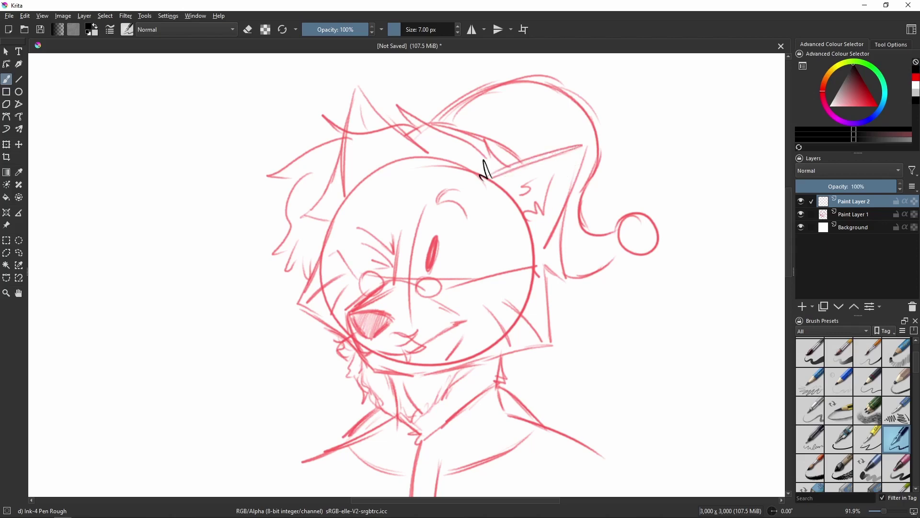
# Step: Ink the right ear's outline, the jagged fur at its lower base and the tufts inside it
pyautogui.moveTo(491, 176)
pyautogui.mouseDown()
pyautogui.moveTo(595, 146)
pyautogui.moveTo(562, 216)
pyautogui.mouseUp()
pyautogui.moveTo(563, 211)
pyautogui.mouseDown()
pyautogui.moveTo(562, 285)
pyautogui.moveTo(566, 275)
pyautogui.mouseUp()
pyautogui.hotkey('ctrl', 'z')
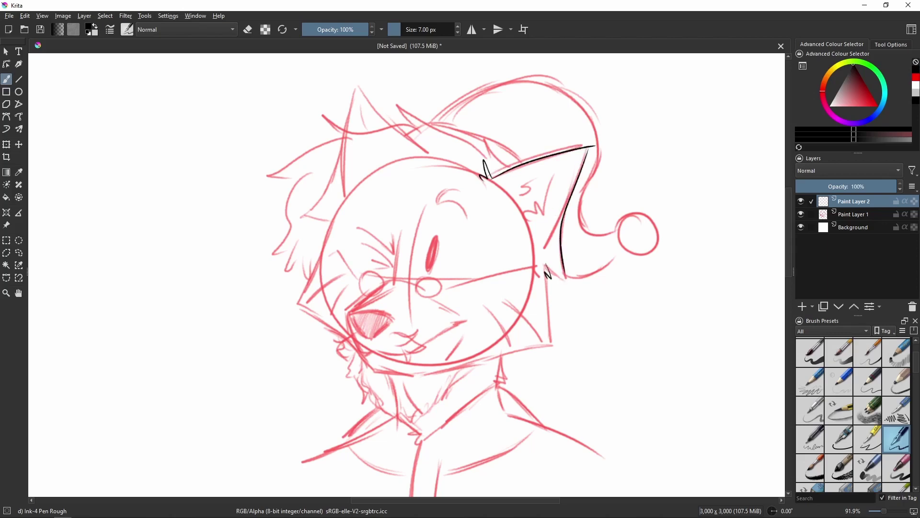
pyautogui.scroll(5, 575, 160)
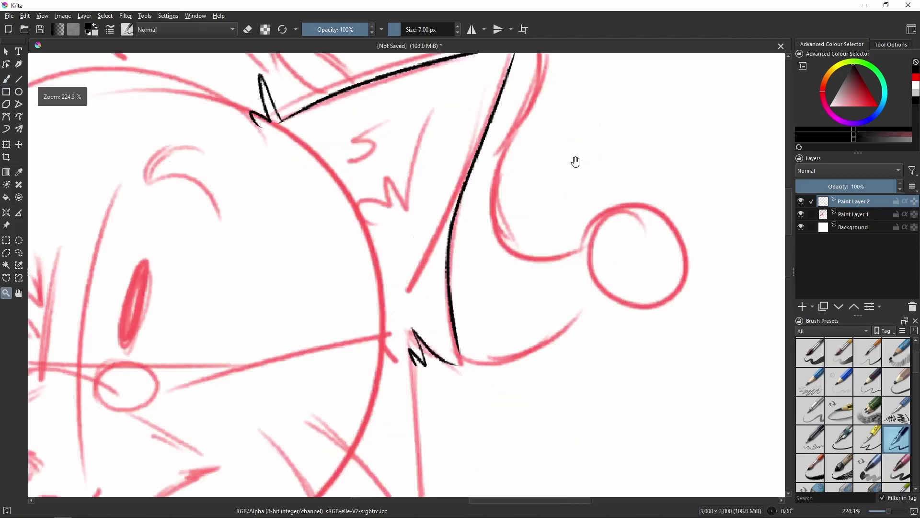
pyautogui.moveTo(476, 198)
pyautogui.mouseDown()
pyautogui.moveTo(450, 287)
pyautogui.moveTo(404, 282)
pyautogui.mouseUp()
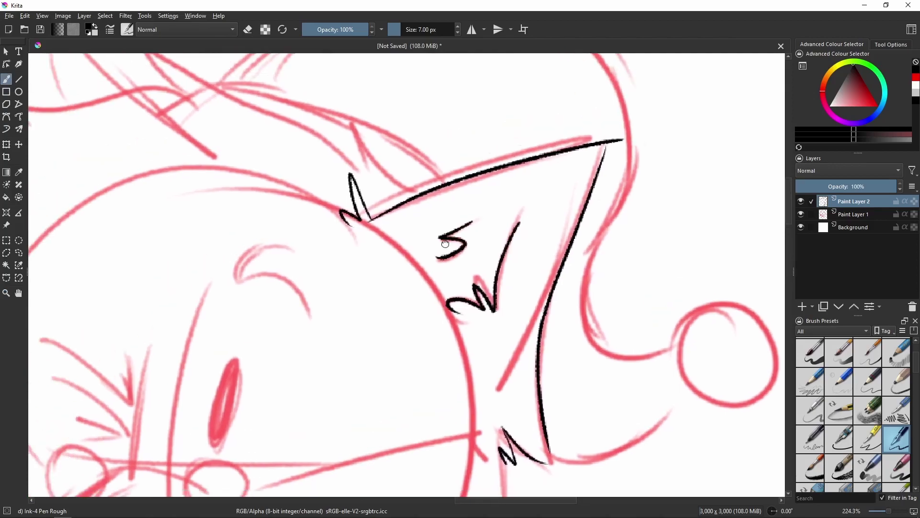
# Step: Ink the beard's jagged left and lower edges with a few short fur strands inside it
pyautogui.scroll(-8, 438, 211)
pyautogui.hscroll(-5, 487, 232)
pyautogui.moveTo(318, 180)
pyautogui.mouseDown()
pyautogui.moveTo(306, 229)
pyautogui.moveTo(310, 282)
pyautogui.moveTo(388, 379)
pyautogui.moveTo(441, 367)
pyautogui.moveTo(482, 378)
pyautogui.moveTo(511, 358)
pyautogui.mouseUp()
pyautogui.scroll(2, 464, 318)
pyautogui.moveTo(433, 311); pyautogui.dragTo(437, 364)
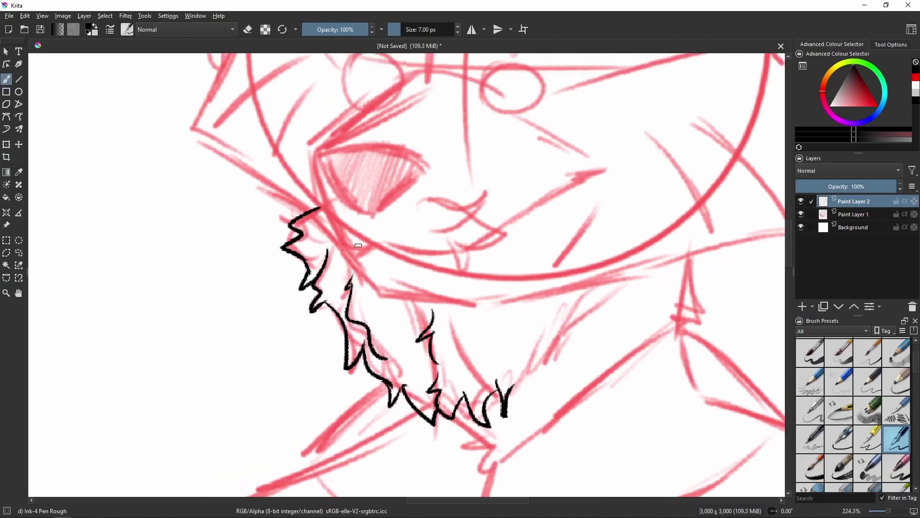
# Step: Ink the rounded triangular outline of the nose
pyautogui.scroll(3, 358, 245)
pyautogui.hscroll(3, 358, 246)
pyautogui.moveTo(277, 204); pyautogui.dragTo(327, 260)
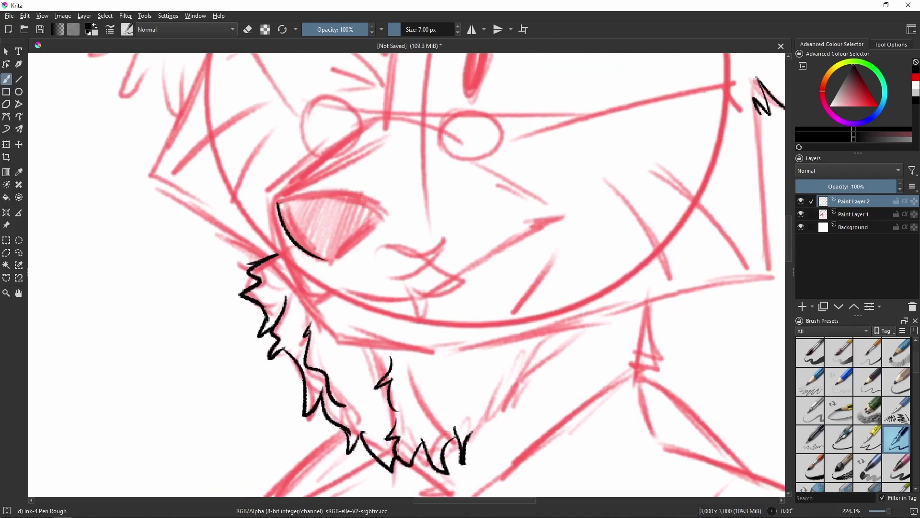
pyautogui.moveTo(282, 202)
pyautogui.mouseDown()
pyautogui.moveTo(379, 216)
pyautogui.moveTo(328, 262)
pyautogui.mouseUp()
pyautogui.scroll(-1, 328, 263)
pyautogui.hscroll(3, 327, 263)
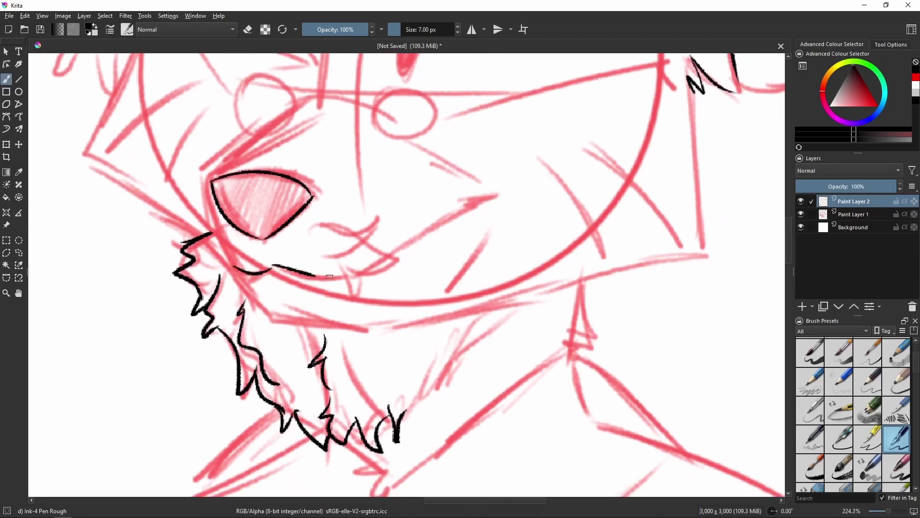
# Step: Ink the lower mouth line with its fang, the lip tuft and the smile line rising across the cheek
pyautogui.moveTo(249, 275); pyautogui.dragTo(331, 277)
pyautogui.hotkey('ctrl', 'z')
pyautogui.moveTo(322, 224)
pyautogui.mouseDown()
pyautogui.moveTo(357, 239)
pyautogui.moveTo(349, 277)
pyautogui.mouseUp()
pyautogui.moveTo(358, 276); pyautogui.dragTo(345, 293)
pyautogui.moveTo(393, 252); pyautogui.dragTo(485, 201)
# Step: Ink the beard's jagged right edge up to the jaw and add short wavy strands below the mouth
pyautogui.scroll(-1, 499, 207)
pyautogui.hscroll(3, 499, 207)
pyautogui.moveTo(480, 289); pyautogui.dragTo(425, 336)
pyautogui.moveTo(429, 322); pyautogui.dragTo(378, 392)
pyautogui.hotkey('ctrl', 'z')
pyautogui.moveTo(382, 356); pyautogui.dragTo(355, 408)
pyautogui.scroll(1, 355, 409)
pyautogui.moveTo(354, 305); pyautogui.dragTo(352, 373)
pyautogui.moveTo(319, 307)
pyautogui.mouseDown()
pyautogui.moveTo(331, 381)
pyautogui.moveTo(322, 381)
pyautogui.mouseUp()
pyautogui.hotkey('ctrl', 'z')
# Step: Ink the chin stroke, the muzzle's bridge and the edge in front of the nose
pyautogui.scroll(2, 376, 337)
pyautogui.hscroll(-3, 377, 336)
pyautogui.moveTo(268, 315); pyautogui.dragTo(297, 354)
pyautogui.scroll(1, 298, 354)
pyautogui.hscroll(-1, 297, 355)
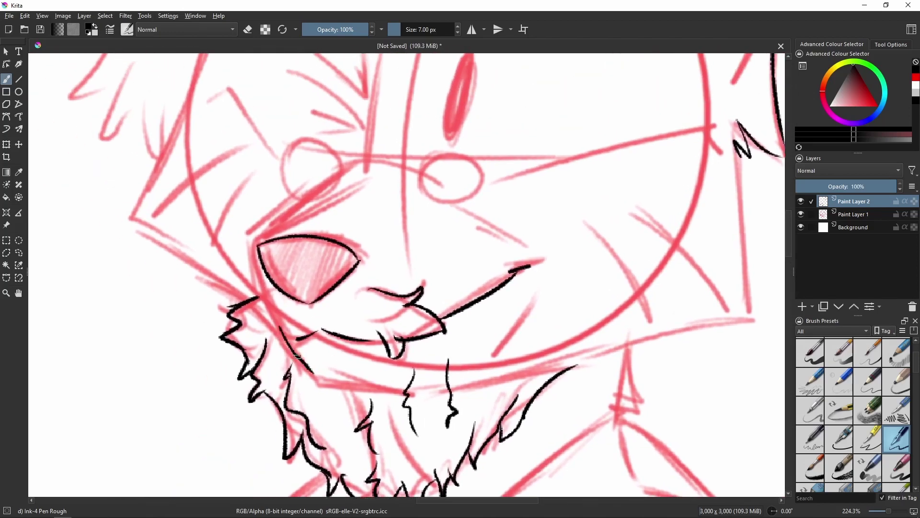
pyautogui.moveTo(290, 214); pyautogui.dragTo(251, 241)
pyautogui.moveTo(251, 238); pyautogui.dragTo(261, 293)
pyautogui.hotkey('ctrl', 'z')
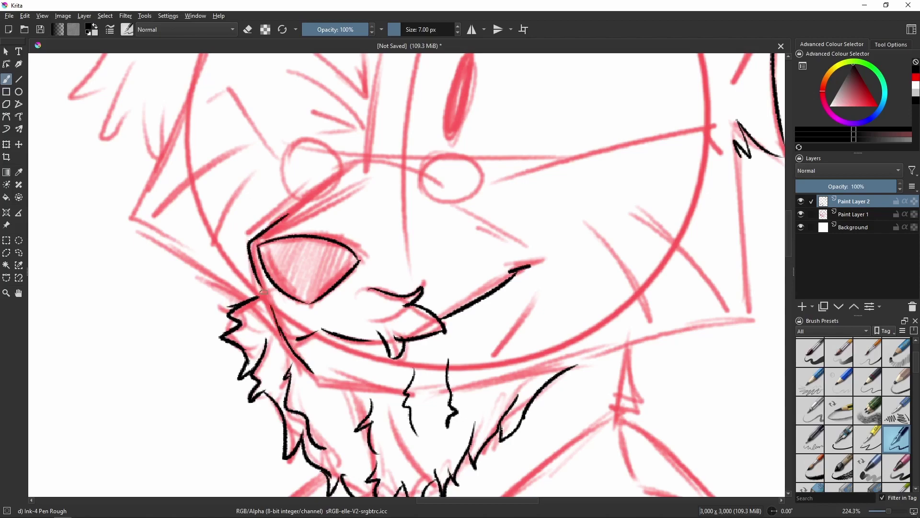
# Step: Ink the glasses' two small round lenses and the curved bridge between them, continuing the muzzle line to the bridge
pyautogui.moveTo(487, 318); pyautogui.dragTo(314, 324)
pyautogui.scroll(3, 314, 324)
pyautogui.hscroll(-3, 314, 324)
pyautogui.moveTo(364, 300); pyautogui.dragTo(363, 299)
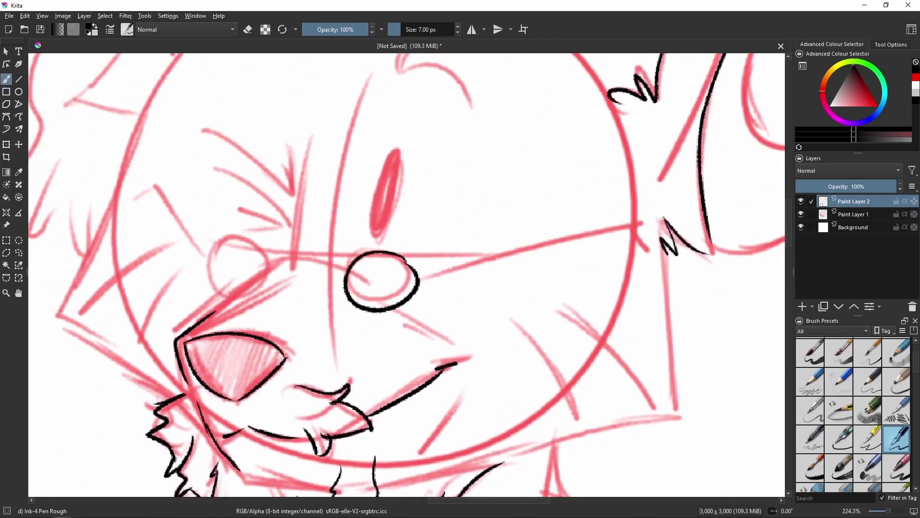
pyautogui.scroll(1, 362, 299)
pyautogui.hscroll(-2, 362, 299)
pyautogui.moveTo(267, 349)
pyautogui.mouseDown()
pyautogui.moveTo(346, 294)
pyautogui.moveTo(314, 263)
pyautogui.moveTo(344, 290)
pyautogui.moveTo(426, 301)
pyautogui.mouseUp()
pyautogui.hotkey('ctrl', 'z')
pyautogui.moveTo(411, 273)
pyautogui.mouseDown()
pyautogui.moveTo(415, 317)
pyautogui.moveTo(398, 299)
pyautogui.mouseUp()
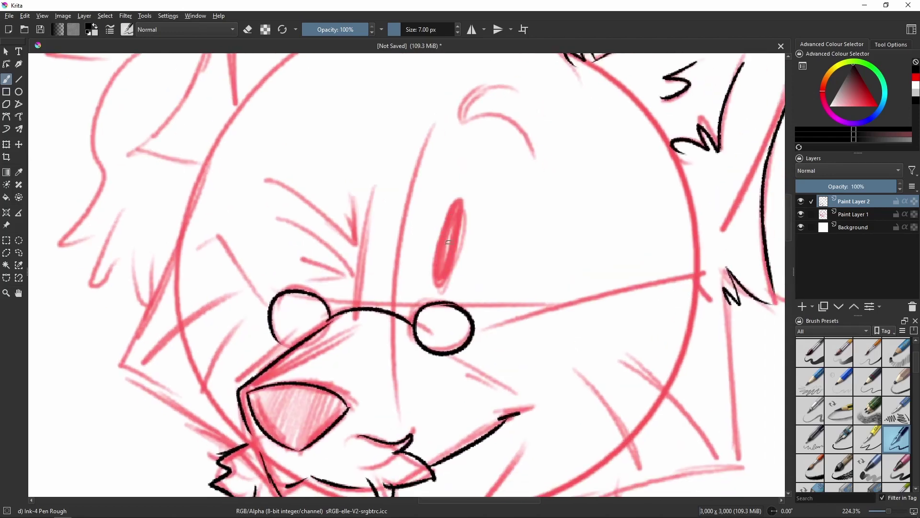
# Step: Ink the open eye's narrow oval outline and the glasses' arm running toward the right ear
pyautogui.moveTo(483, 263); pyautogui.dragTo(452, 243)
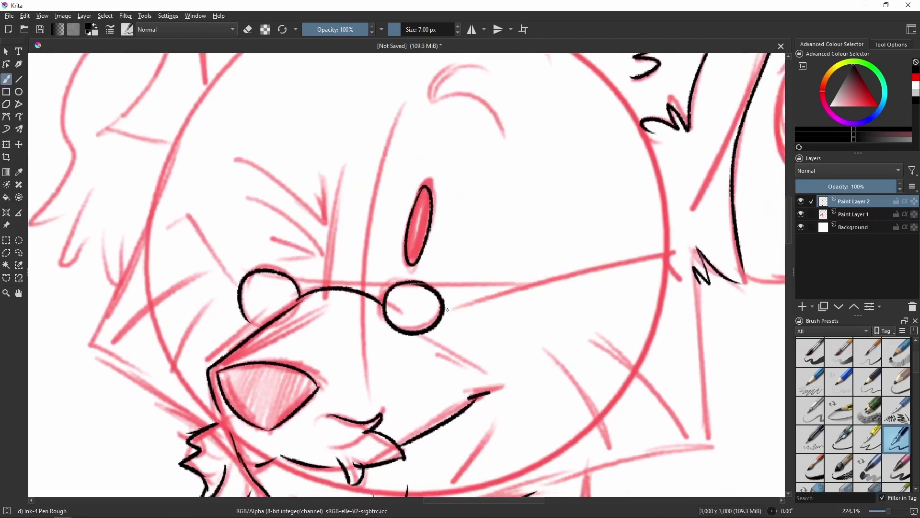
pyautogui.moveTo(446, 312)
pyautogui.mouseDown()
pyautogui.moveTo(665, 254)
pyautogui.moveTo(613, 207)
pyautogui.moveTo(619, 224)
pyautogui.moveTo(604, 183)
pyautogui.mouseUp()
# Step: Ink the right cheek and jaw edges and the left cheek's angular outline with pointed fur tips
pyautogui.moveTo(628, 173); pyautogui.dragTo(643, 344)
pyautogui.moveTo(464, 396)
pyautogui.mouseDown()
pyautogui.moveTo(443, 333)
pyautogui.moveTo(619, 291)
pyautogui.mouseUp()
pyautogui.moveTo(358, 124)
pyautogui.mouseDown()
pyautogui.moveTo(349, 141)
pyautogui.moveTo(607, 294)
pyautogui.mouseUp()
pyautogui.moveTo(316, 228)
pyautogui.mouseDown()
pyautogui.moveTo(250, 342)
pyautogui.moveTo(379, 436)
pyautogui.mouseUp()
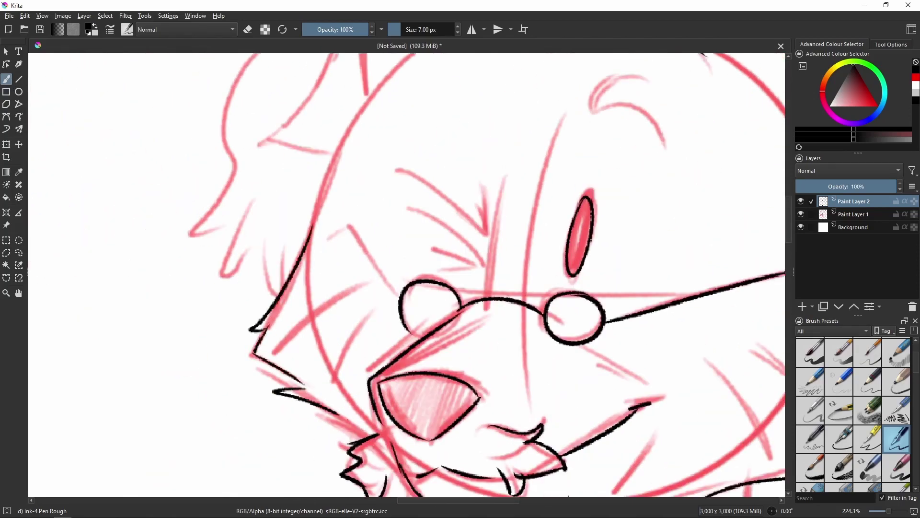
pyautogui.moveTo(497, 353)
pyautogui.mouseDown()
pyautogui.moveTo(377, 294)
pyautogui.moveTo(384, 301)
pyautogui.moveTo(568, 93)
pyautogui.moveTo(650, 233)
pyautogui.moveTo(607, 259)
pyautogui.mouseUp()
pyautogui.hotkey('ctrl', 'z')
# Step: Ink the wavy hair fringe across the top of the head with pointed tufts along it
pyautogui.moveTo(623, 288)
pyautogui.mouseDown()
pyautogui.moveTo(491, 214)
pyautogui.moveTo(405, 209)
pyautogui.mouseUp()
pyautogui.moveTo(405, 209); pyautogui.dragTo(199, 206)
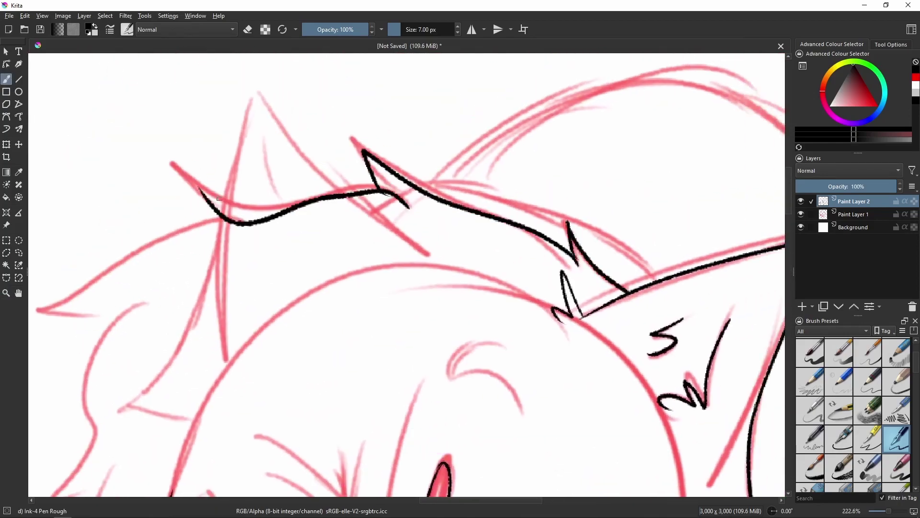
pyautogui.hotkey('ctrl', 'z')
pyautogui.moveTo(287, 154); pyautogui.dragTo(326, 194)
pyautogui.moveTo(184, 168); pyautogui.dragTo(324, 193)
# Step: Ink the hair sweeping down the left side of the head, ending in pointed locks beside the cheek
pyautogui.moveTo(254, 217); pyautogui.dragTo(107, 267)
pyautogui.moveTo(108, 268); pyautogui.dragTo(209, 236)
pyautogui.hotkey('ctrl', 'z')
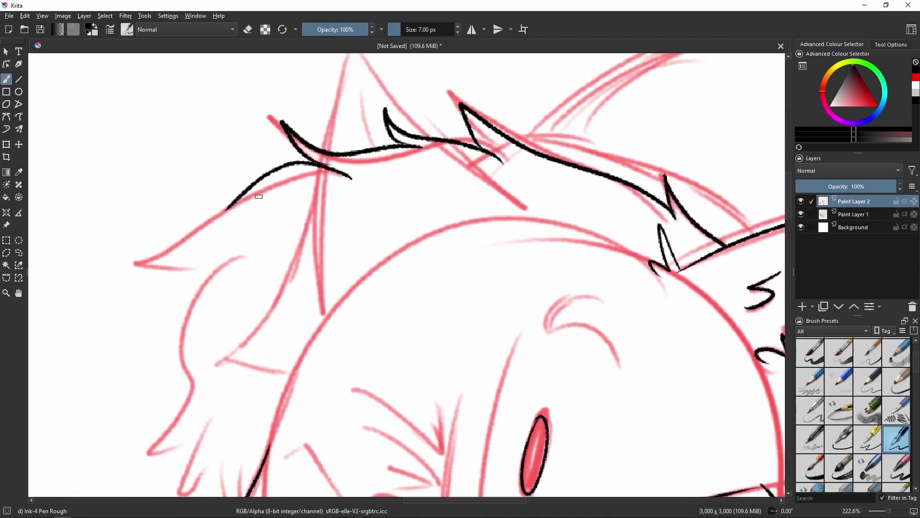
pyautogui.moveTo(262, 197); pyautogui.dragTo(206, 284)
pyautogui.moveTo(206, 284)
pyautogui.mouseDown()
pyautogui.moveTo(238, 211)
pyautogui.moveTo(240, 339)
pyautogui.moveTo(271, 303)
pyautogui.mouseUp()
pyautogui.moveTo(288, 177); pyautogui.dragTo(216, 377)
pyautogui.hotkey('ctrl', 'z')
pyautogui.moveTo(270, 330); pyautogui.dragTo(230, 393)
pyautogui.moveTo(279, 363)
pyautogui.mouseDown()
pyautogui.moveTo(281, 384)
pyautogui.moveTo(297, 380)
pyautogui.mouseUp()
# Step: Ink the pointed outline of the left ear rising above the hair
pyautogui.moveTo(484, 294)
pyautogui.mouseDown()
pyautogui.moveTo(398, 304)
pyautogui.moveTo(298, 472)
pyautogui.mouseUp()
pyautogui.moveTo(239, 160); pyautogui.dragTo(208, 268)
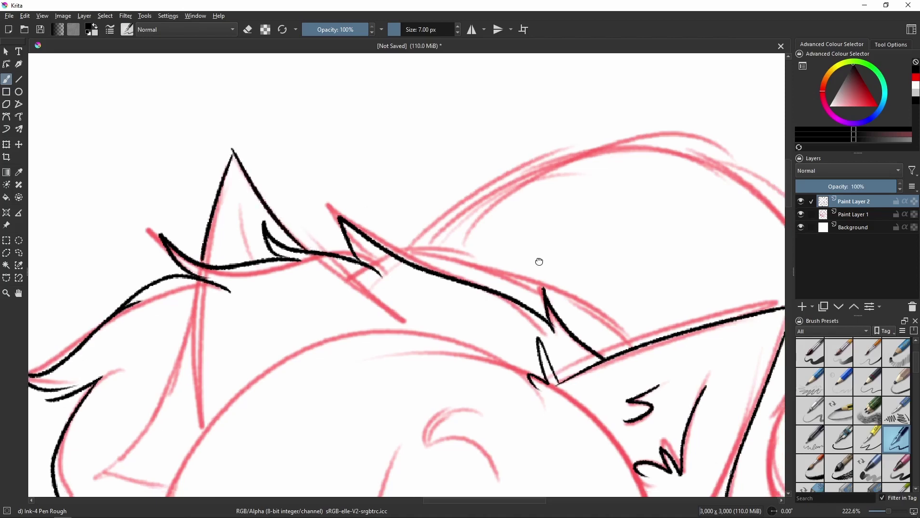
# Step: Ink the Santa hat's brim line above the hair and the rounded curve of its crown
pyautogui.moveTo(538, 261); pyautogui.dragTo(396, 220)
pyautogui.moveTo(259, 210); pyautogui.dragTo(487, 309)
pyautogui.moveTo(465, 191); pyautogui.dragTo(338, 157)
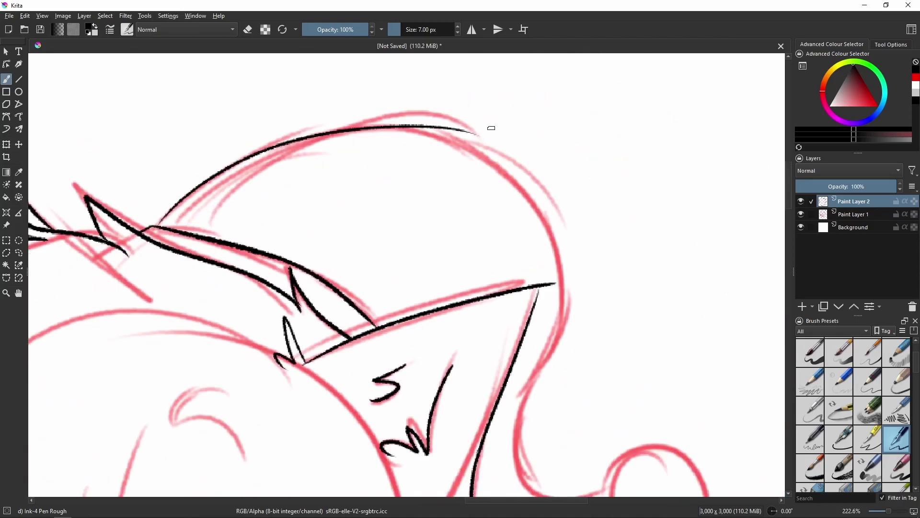
pyautogui.moveTo(158, 226)
pyautogui.mouseDown()
pyautogui.moveTo(383, 109)
pyautogui.moveTo(528, 202)
pyautogui.moveTo(556, 325)
pyautogui.moveTo(545, 185)
pyautogui.mouseUp()
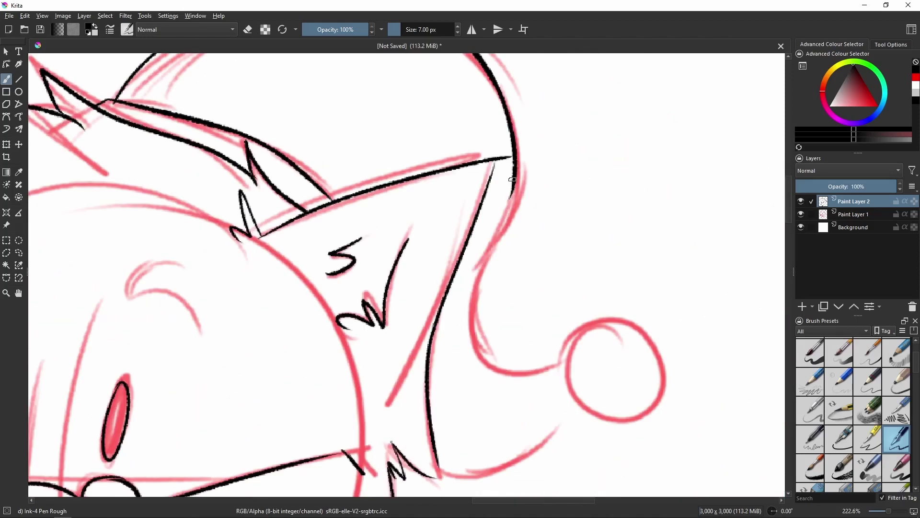
# Step: Ink the hat's hanging tail, its lower curve behind the ear and the round pompom at its end
pyautogui.moveTo(502, 367); pyautogui.dragTo(482, 289)
pyautogui.moveTo(431, 412); pyautogui.dragTo(561, 349)
pyautogui.moveTo(594, 277); pyautogui.dragTo(615, 264)
pyautogui.hotkey('ctrl', 'z')
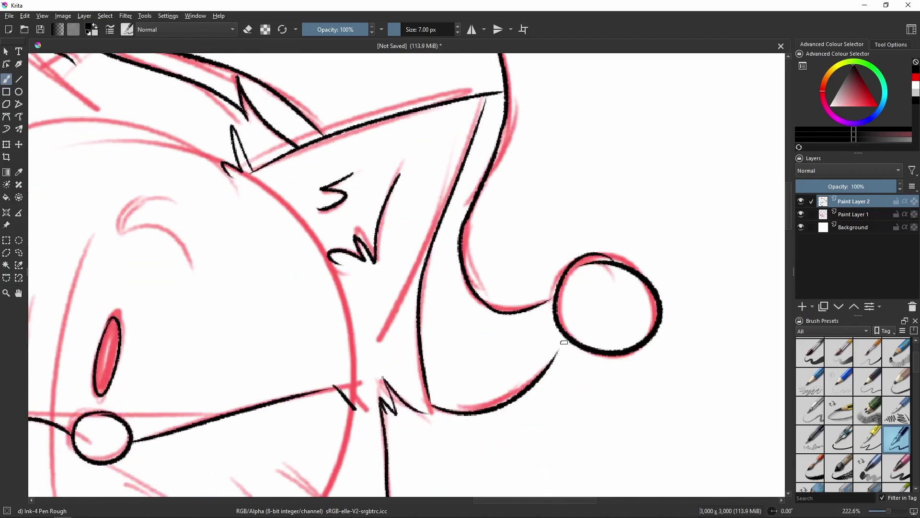
pyautogui.moveTo(568, 338); pyautogui.dragTo(544, 370)
pyautogui.moveTo(408, 395); pyautogui.dragTo(449, 367)
# Step: Check the whole line art by hiding and reshowing the red sketch on Paint Layer 1
pyautogui.moveTo(457, 336)
pyautogui.mouseDown()
pyautogui.moveTo(528, 193)
pyautogui.moveTo(604, 220)
pyautogui.mouseUp()
pyautogui.click(801, 214)
pyautogui.click(801, 213)
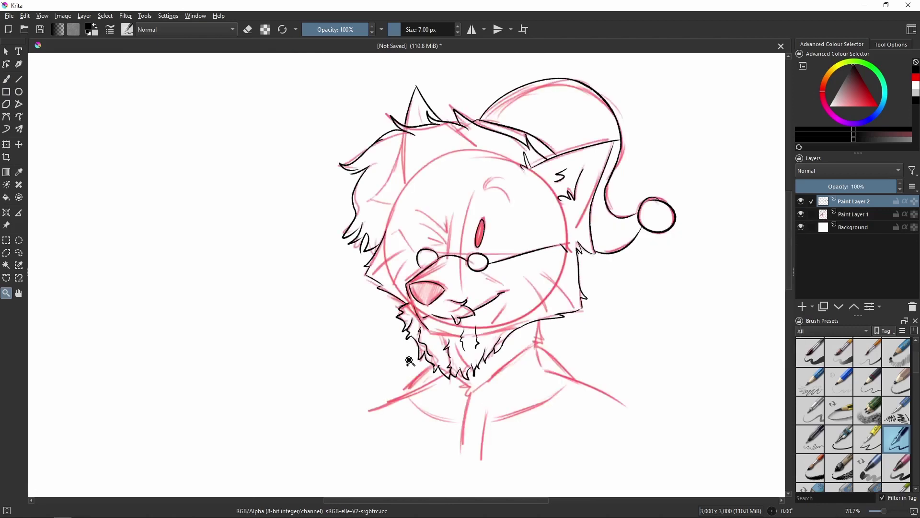
pyautogui.moveTo(484, 325); pyautogui.dragTo(517, 287)
pyautogui.scroll(2, 839, 364)
pyautogui.click(809, 350)
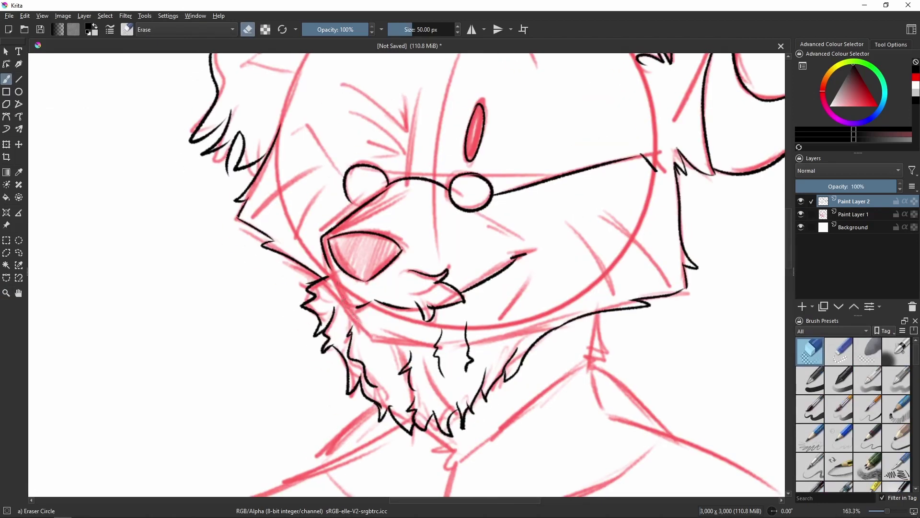
pyautogui.click(896, 466)
pyautogui.click(896, 487)
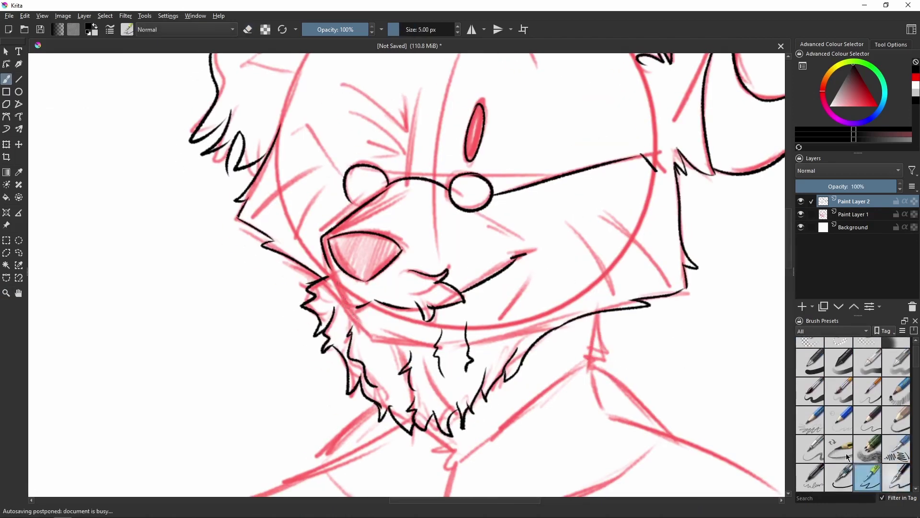
pyautogui.moveTo(583, 319)
pyautogui.mouseDown()
pyautogui.moveTo(526, 339)
pyautogui.moveTo(579, 329)
pyautogui.moveTo(563, 255)
pyautogui.moveTo(566, 178)
pyautogui.mouseUp()
pyautogui.press('b')
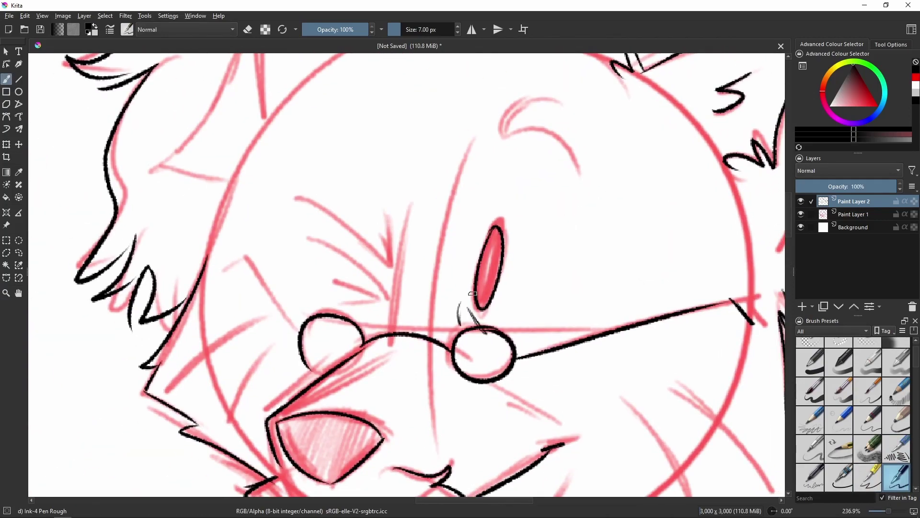
# Step: Ink the winking eye's crease lines, small strokes above the lens and the curved brow over the open eye
pyautogui.moveTo(472, 294)
pyautogui.mouseDown()
pyautogui.moveTo(476, 285)
pyautogui.moveTo(474, 321)
pyautogui.moveTo(529, 265)
pyautogui.moveTo(467, 327)
pyautogui.moveTo(488, 401)
pyautogui.mouseUp()
pyautogui.moveTo(433, 233); pyautogui.dragTo(440, 285)
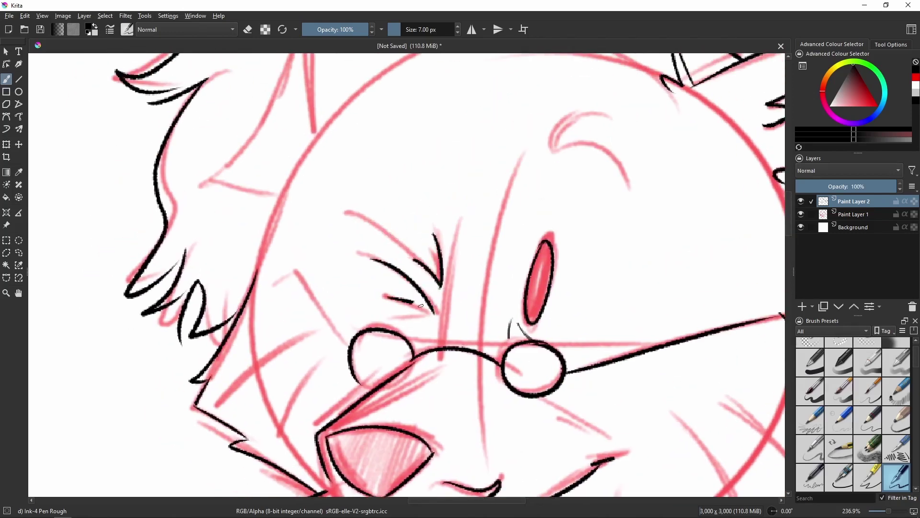
pyautogui.moveTo(451, 279); pyautogui.dragTo(412, 341)
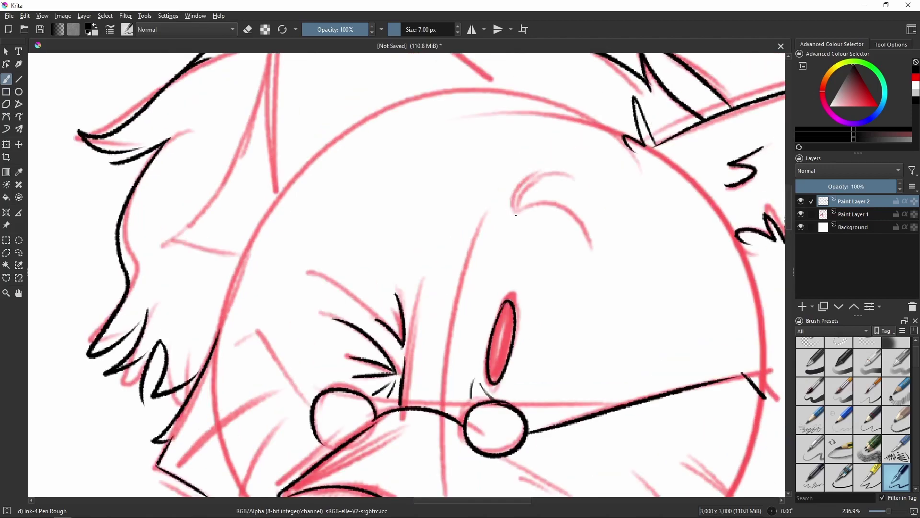
pyautogui.moveTo(565, 228)
pyautogui.mouseDown()
pyautogui.moveTo(590, 175)
pyautogui.moveTo(359, 401)
pyautogui.moveTo(537, 185)
pyautogui.mouseUp()
pyautogui.press('b')
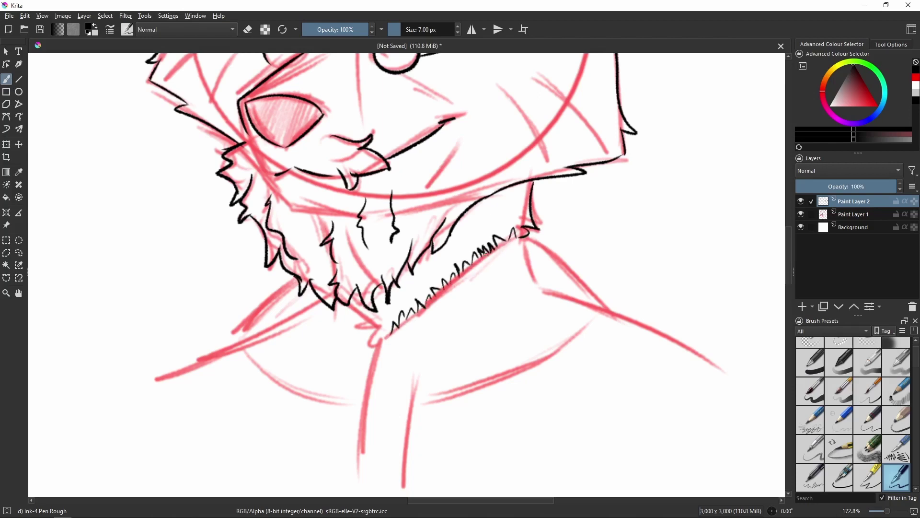
# Step: Ink jagged fur trim at the collar's point and down the left edge of the front opening
pyautogui.scroll(2, 429, 296)
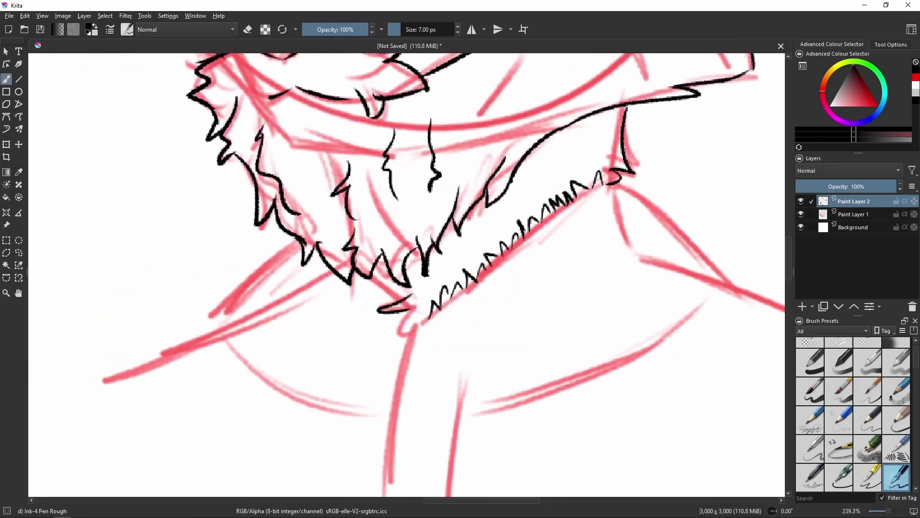
pyautogui.moveTo(426, 322); pyautogui.dragTo(400, 344)
pyautogui.moveTo(400, 344); pyautogui.dragTo(439, 281)
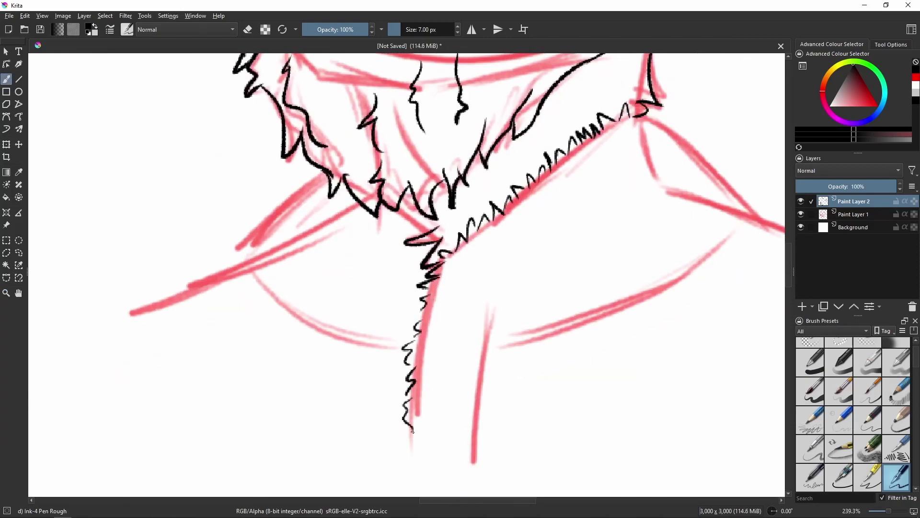
pyautogui.moveTo(412, 431); pyautogui.dragTo(411, 445)
# Step: Ink jagged fur trim along the front opening's right edge, the right flap's lower edge and around the left flap
pyautogui.moveTo(496, 354); pyautogui.dragTo(468, 336)
pyautogui.moveTo(450, 435); pyautogui.dragTo(412, 440)
pyautogui.moveTo(426, 343); pyautogui.dragTo(466, 341)
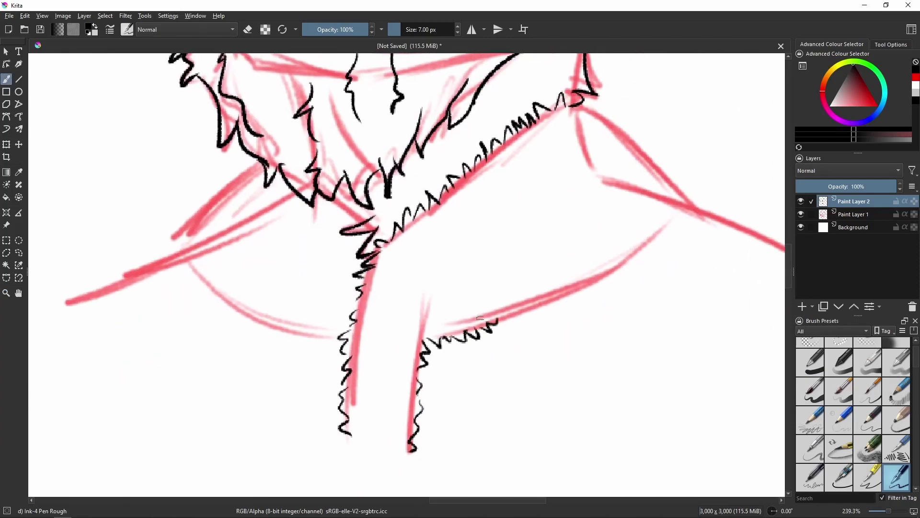
pyautogui.moveTo(671, 234); pyautogui.dragTo(690, 209)
pyautogui.moveTo(471, 186); pyautogui.dragTo(535, 214)
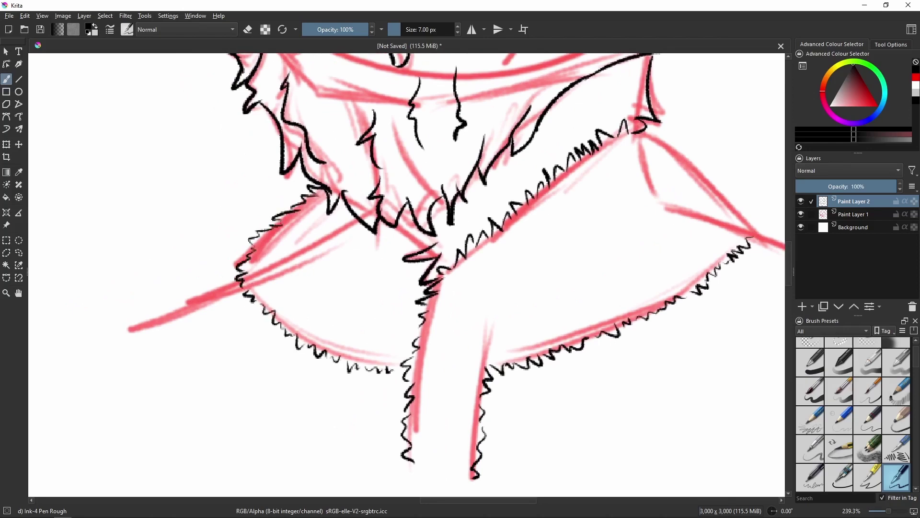
# Step: Ink the remaining jagged fur trim around the collar flaps and behind the beard, and draw both shoulder lines
pyautogui.moveTo(425, 241)
pyautogui.mouseDown()
pyautogui.moveTo(410, 263)
pyautogui.moveTo(221, 280)
pyautogui.mouseUp()
pyautogui.moveTo(533, 240); pyautogui.dragTo(728, 203)
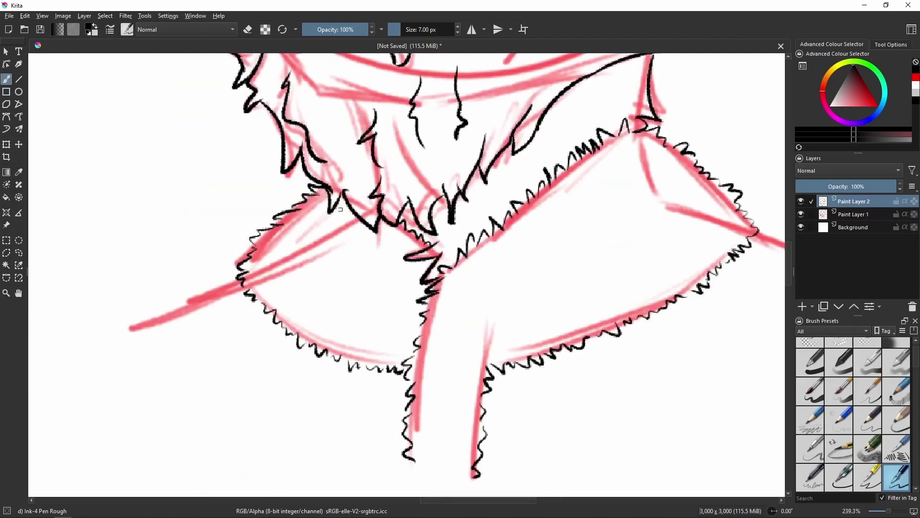
pyautogui.moveTo(575, 287); pyautogui.dragTo(192, 293)
pyautogui.moveTo(364, 239); pyautogui.dragTo(508, 319)
pyautogui.scroll(-6, 509, 331)
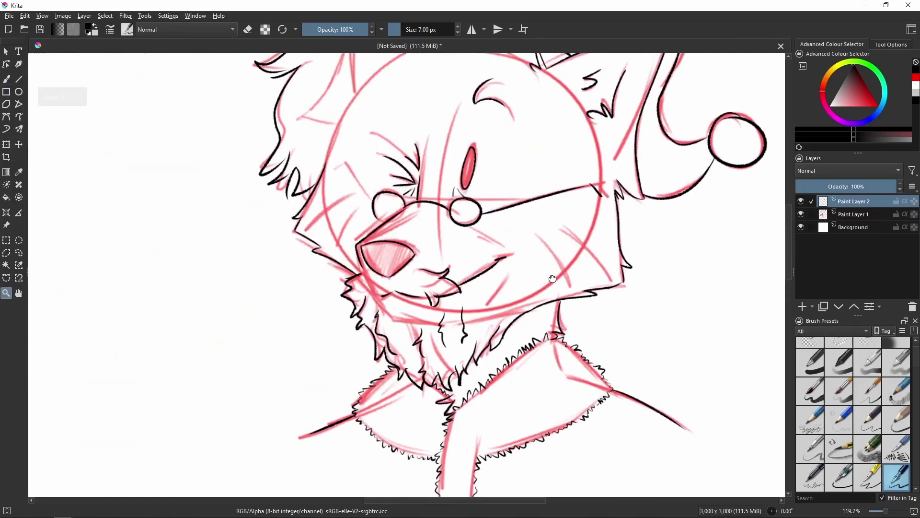
# Step: Inspect the finished line art by hiding and reshowing the red sketch on Paint Layer 1
pyautogui.click(801, 215)
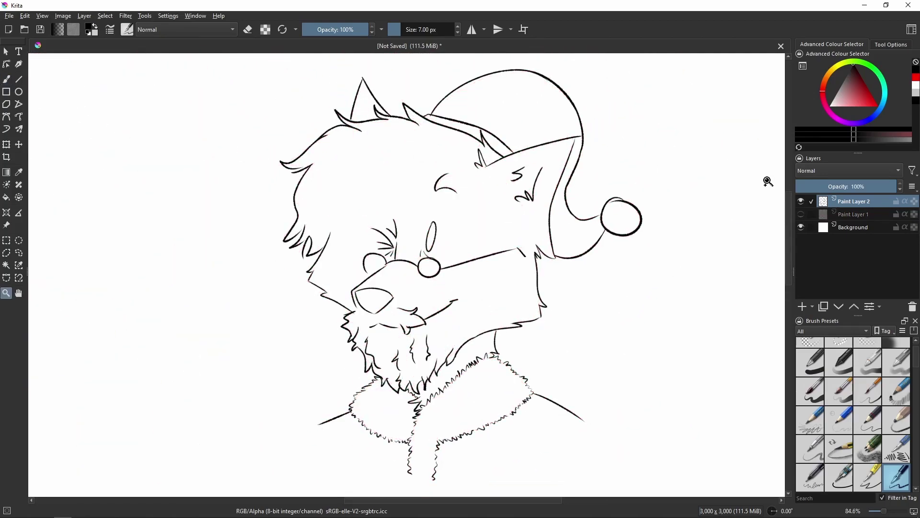
pyautogui.moveTo(391, 363); pyautogui.dragTo(232, 486)
pyautogui.press('e')
pyautogui.scroll(5, 390, 330)
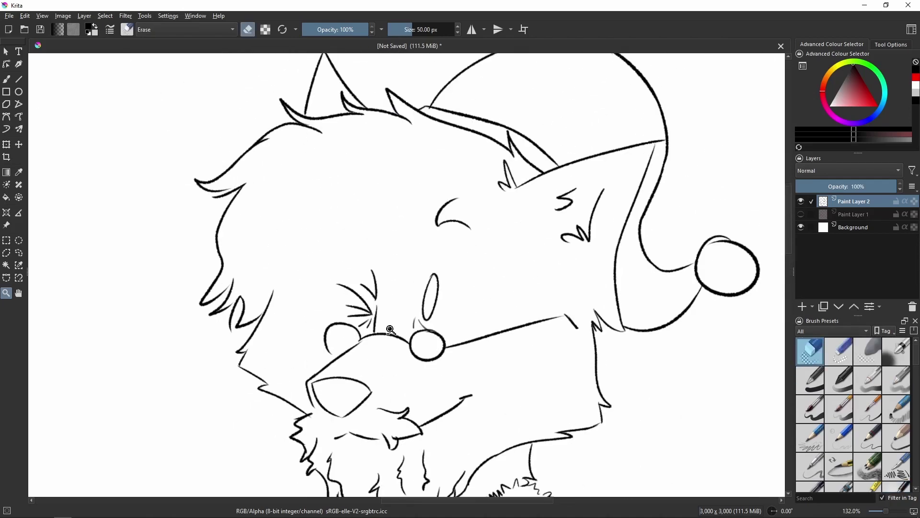
pyautogui.scroll(-3, 391, 329)
pyautogui.click(801, 214)
# Step: Fade the sketch on Paint Layer 1 to about 26% opacity and add a new paint layer for the colours
pyautogui.click(853, 214)
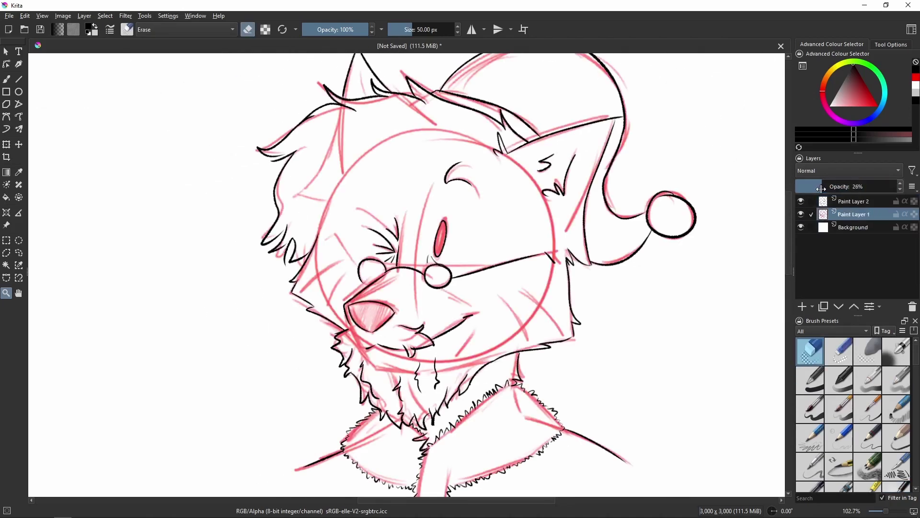
pyautogui.click(803, 306)
pyautogui.scroll(-4, 761, 179)
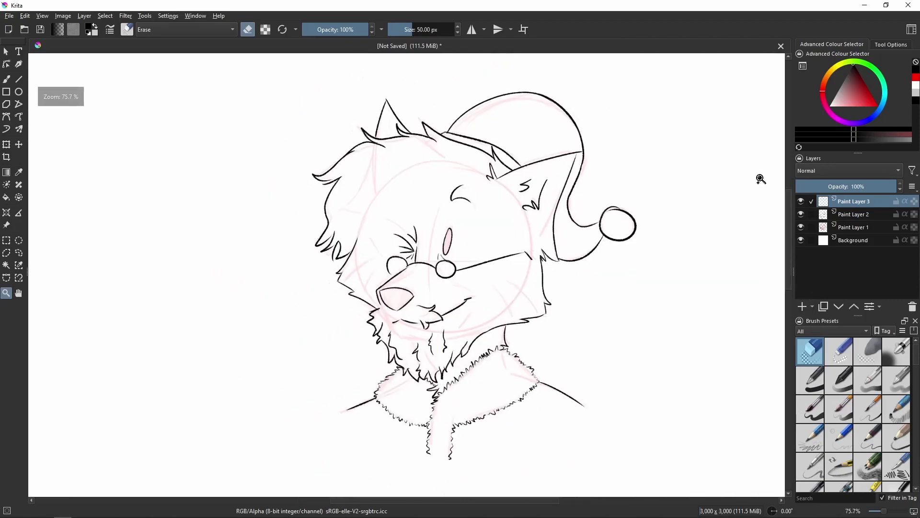
# Step: Put the new layer beneath the line art and place the red panda reference image right of the hat
pyautogui.hotkey('alt', 'Tab')
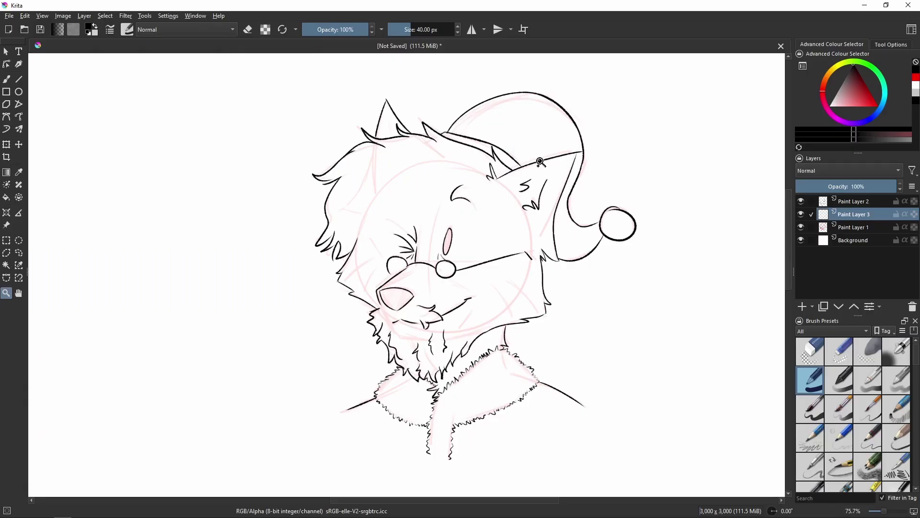
pyautogui.moveTo(540, 162); pyautogui.dragTo(540, 163)
pyautogui.click(559, 230)
pyautogui.moveTo(607, 201); pyautogui.dragTo(698, 128)
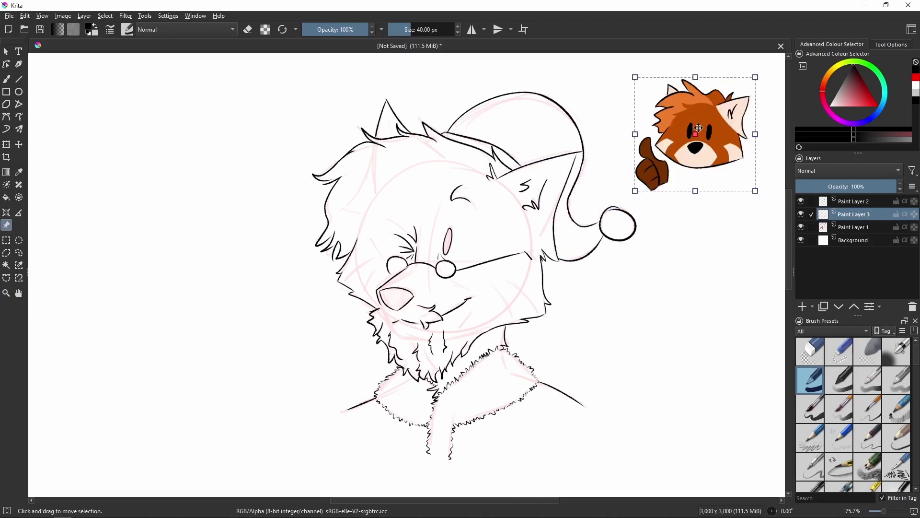
# Step: Block in the head and shoulders with rust brown and the muzzle and beard with cream, sampling the reference image
pyautogui.press('b')
pyautogui.keyDown('ctrl'); pyautogui.click(746, 158); pyautogui.keyUp('ctrl')
pyautogui.scroll(1, 528, 240)
pyautogui.moveTo(389, 301)
pyautogui.mouseDown()
pyautogui.moveTo(479, 205)
pyautogui.moveTo(556, 288)
pyautogui.mouseUp()
pyautogui.moveTo(546, 172); pyautogui.dragTo(532, 259)
pyautogui.moveTo(556, 144)
pyautogui.mouseDown()
pyautogui.moveTo(432, 192)
pyautogui.moveTo(365, 100)
pyautogui.moveTo(287, 283)
pyautogui.moveTo(326, 446)
pyautogui.moveTo(412, 475)
pyautogui.moveTo(563, 422)
pyautogui.moveTo(479, 335)
pyautogui.moveTo(407, 298)
pyautogui.moveTo(480, 206)
pyautogui.moveTo(348, 194)
pyautogui.moveTo(379, 287)
pyautogui.moveTo(365, 326)
pyautogui.moveTo(386, 323)
pyautogui.moveTo(402, 388)
pyautogui.moveTo(441, 345)
pyautogui.moveTo(384, 275)
pyautogui.moveTo(457, 331)
pyautogui.mouseUp()
pyautogui.keyDown('ctrl'); pyautogui.click(738, 187); pyautogui.keyUp('ctrl')
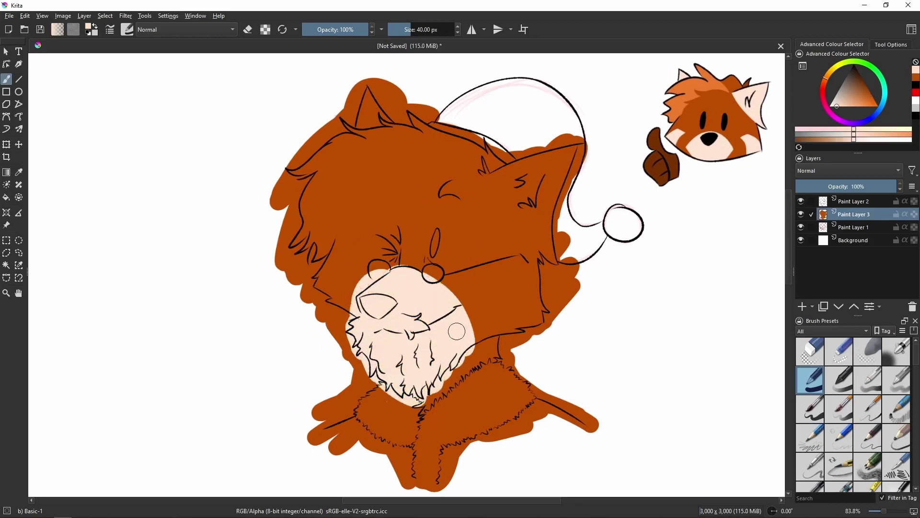
# Step: Paint cream patches on both cheeks and fill the insides of both ears with cream
pyautogui.moveTo(501, 281)
pyautogui.mouseDown()
pyautogui.moveTo(515, 336)
pyautogui.moveTo(504, 287)
pyautogui.mouseUp()
pyautogui.moveTo(341, 269); pyautogui.dragTo(335, 307)
pyautogui.moveTo(472, 166)
pyautogui.mouseDown()
pyautogui.moveTo(534, 254)
pyautogui.moveTo(554, 160)
pyautogui.moveTo(527, 211)
pyautogui.mouseUp()
pyautogui.moveTo(537, 163); pyautogui.dragTo(525, 221)
pyautogui.moveTo(343, 120)
pyautogui.mouseDown()
pyautogui.moveTo(354, 84)
pyautogui.moveTo(386, 124)
pyautogui.mouseUp()
pyautogui.moveTo(578, 175); pyautogui.dragTo(590, 175)
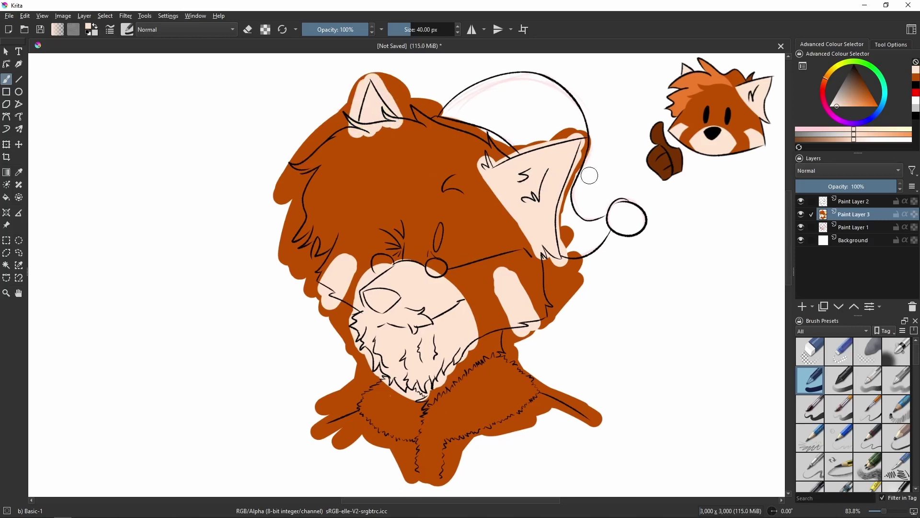
# Step: Paint the hair across the forehead and down the side of the face in the reference's light orange
pyautogui.keyDown('ctrl'); pyautogui.click(722, 105); pyautogui.keyUp('ctrl')
pyautogui.moveTo(316, 249)
pyautogui.mouseDown()
pyautogui.moveTo(441, 168)
pyautogui.moveTo(307, 216)
pyautogui.moveTo(441, 146)
pyautogui.mouseUp()
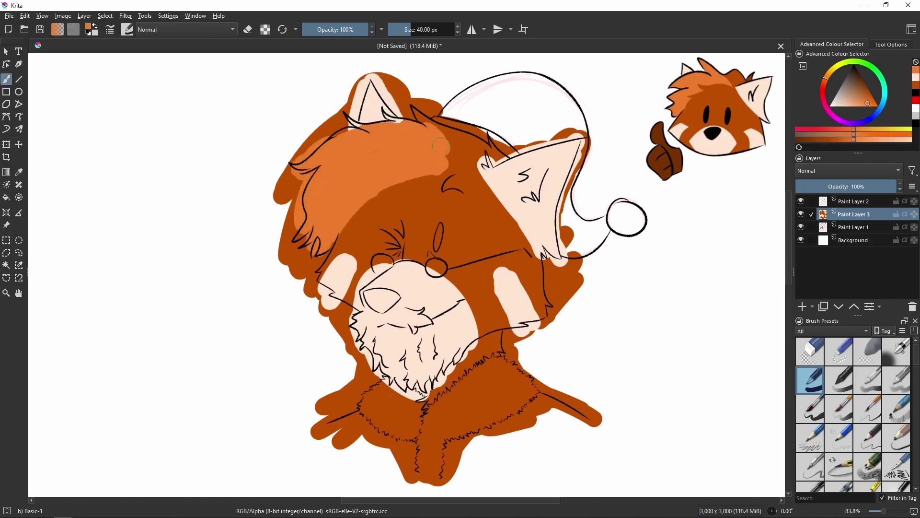
pyautogui.moveTo(329, 239); pyautogui.dragTo(333, 224)
# Step: Fill the fur collar and front trim with white and paint the coat around it dark red
pyautogui.keyDown('ctrl'); pyautogui.click(659, 274); pyautogui.keyUp('ctrl')
pyautogui.moveTo(434, 452)
pyautogui.mouseDown()
pyautogui.moveTo(431, 393)
pyautogui.moveTo(449, 409)
pyautogui.moveTo(460, 376)
pyautogui.moveTo(378, 398)
pyautogui.mouseUp()
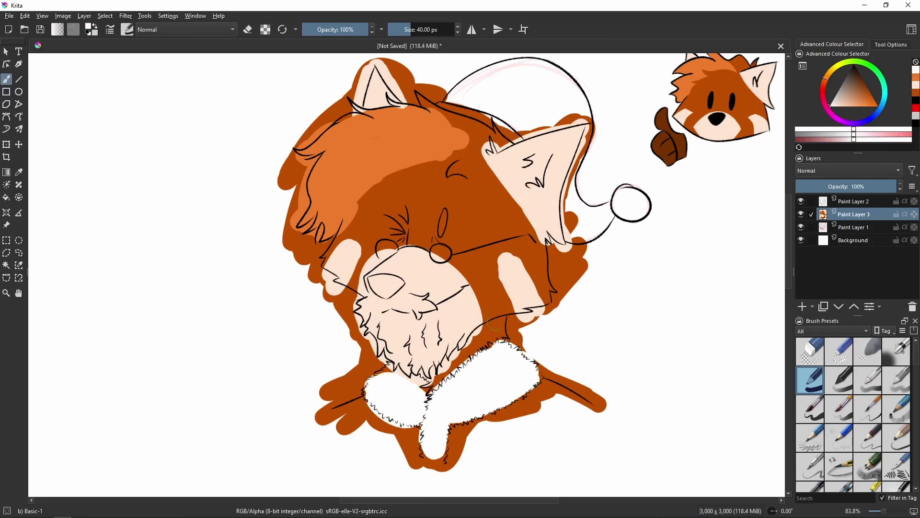
pyautogui.click(859, 140)
pyautogui.moveTo(467, 448)
pyautogui.mouseDown()
pyautogui.moveTo(484, 431)
pyautogui.moveTo(575, 412)
pyautogui.moveTo(518, 408)
pyautogui.mouseUp()
pyautogui.moveTo(345, 422)
pyautogui.mouseDown()
pyautogui.moveTo(371, 432)
pyautogui.moveTo(345, 410)
pyautogui.mouseUp()
# Step: Paint cream brow markings above the open eye and the winking eye
pyautogui.scroll(3, 298, 335)
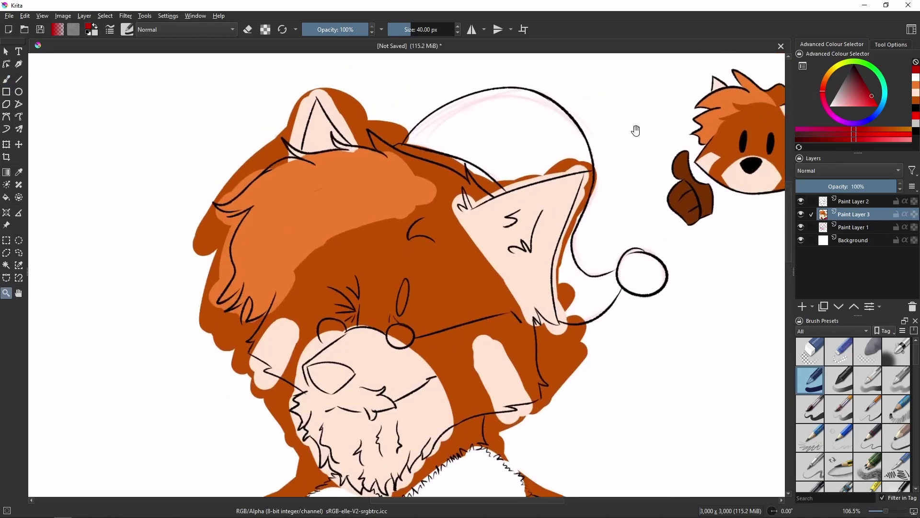
pyautogui.keyDown('ctrl'); pyautogui.click(417, 346); pyautogui.keyUp('ctrl')
pyautogui.moveTo(409, 236); pyautogui.dragTo(433, 234)
pyautogui.moveTo(342, 273); pyautogui.dragTo(354, 287)
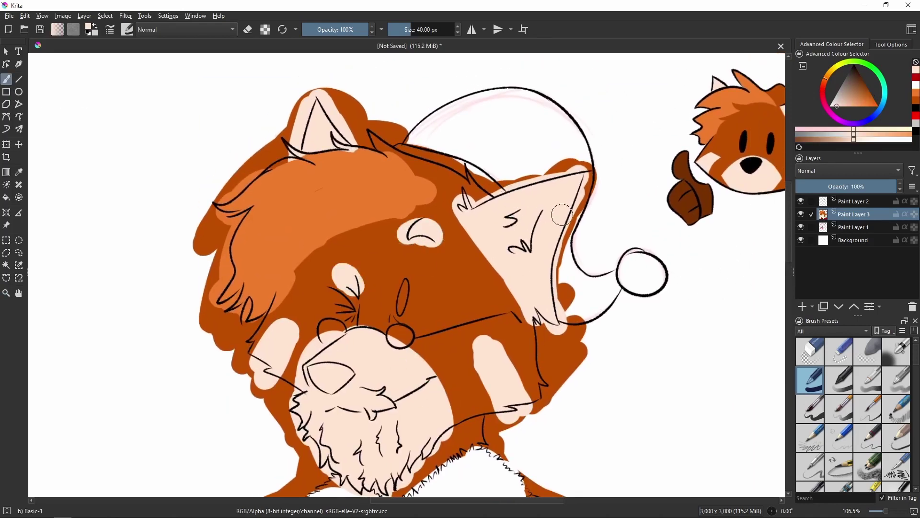
# Step: Paint the Santa hat dark red with a white band, and move Paint Layer 1 above the line art
pyautogui.moveTo(369, 128)
pyautogui.mouseDown()
pyautogui.moveTo(473, 87)
pyautogui.moveTo(556, 163)
pyautogui.moveTo(581, 283)
pyautogui.mouseUp()
pyautogui.keyDown('ctrl'); pyautogui.click(494, 201); pyautogui.keyUp('ctrl')
pyautogui.moveTo(853, 226)
pyautogui.mouseDown()
pyautogui.moveTo(871, 209)
pyautogui.moveTo(860, 201)
pyautogui.mouseUp()
pyautogui.moveTo(472, 460); pyautogui.dragTo(468, 222)
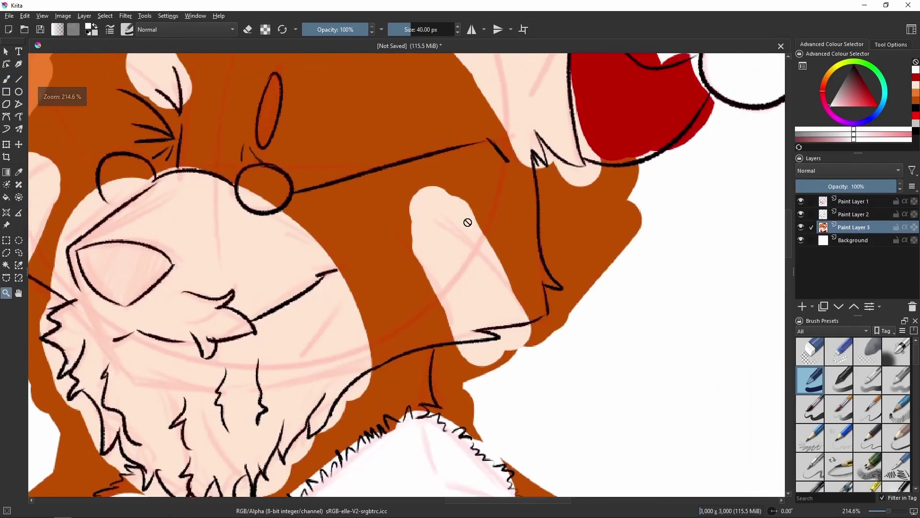
# Step: Reshape the cream cheek patch below the glasses' temple into an angular wedge reaching the jaw
pyautogui.press('b')
pyautogui.keyDown('ctrl'); pyautogui.click(416, 300); pyautogui.keyUp('ctrl')
pyautogui.moveTo(436, 362)
pyautogui.mouseDown()
pyautogui.moveTo(460, 225)
pyautogui.moveTo(494, 287)
pyautogui.moveTo(524, 217)
pyautogui.moveTo(456, 211)
pyautogui.moveTo(421, 240)
pyautogui.moveTo(438, 220)
pyautogui.moveTo(477, 222)
pyautogui.moveTo(393, 205)
pyautogui.moveTo(524, 242)
pyautogui.moveTo(473, 312)
pyautogui.moveTo(456, 206)
pyautogui.mouseUp()
pyautogui.keyDown('ctrl'); pyautogui.click(484, 282); pyautogui.keyUp('ctrl')
pyautogui.keyDown('ctrl'); pyautogui.click(456, 205); pyautogui.keyUp('ctrl')
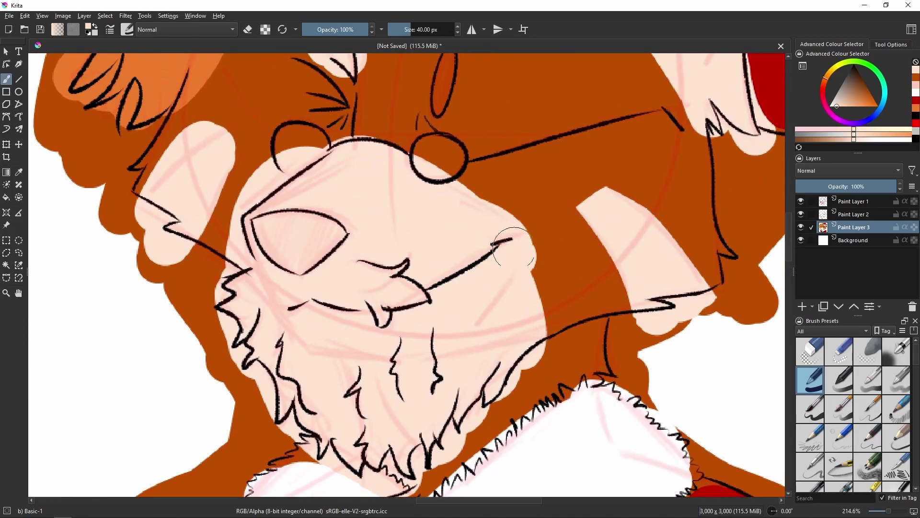
# Step: Trim the cream muzzle with rust brown to straight edges beside the mouth and below the winking side's lens
pyautogui.keyDown('ctrl'); pyautogui.click(562, 174); pyautogui.keyUp('ctrl')
pyautogui.moveTo(530, 237); pyautogui.dragTo(544, 276)
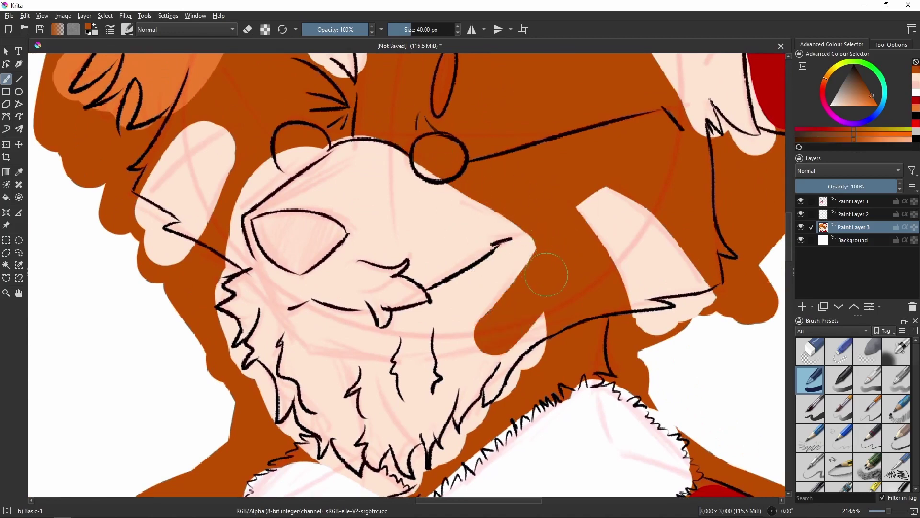
pyautogui.moveTo(278, 138); pyautogui.dragTo(326, 217)
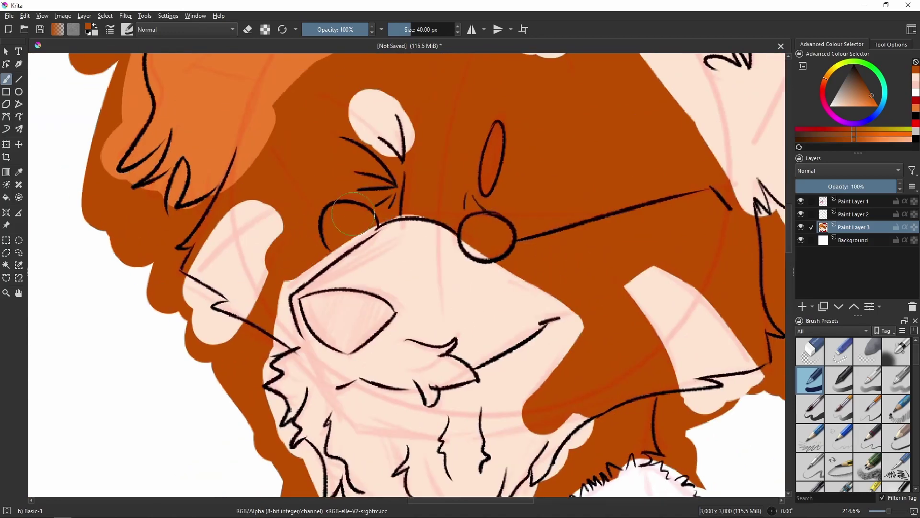
pyautogui.moveTo(261, 308); pyautogui.dragTo(294, 318)
# Step: Taper the cream cheek patch on the winking side by painting rust brown along its upper edges
pyautogui.keyDown('ctrl'); pyautogui.click(267, 287); pyautogui.keyUp('ctrl')
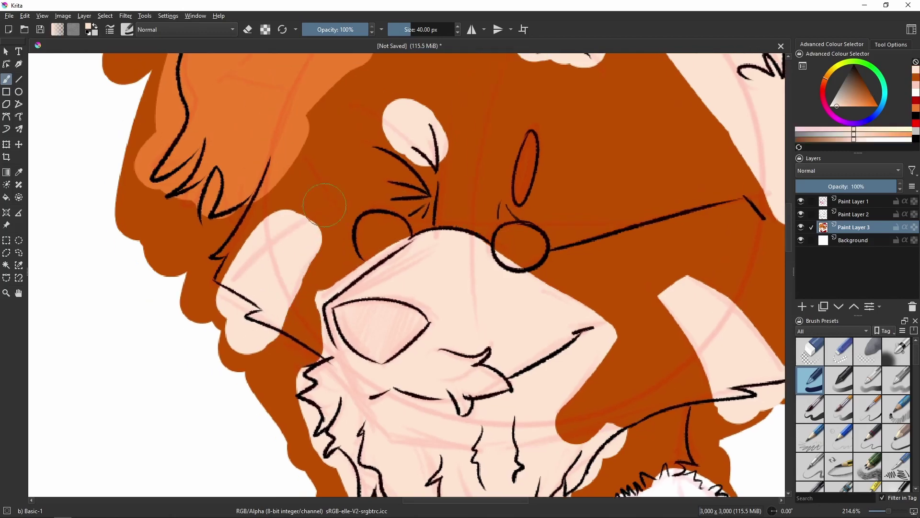
pyautogui.keyDown('ctrl'); pyautogui.click(693, 201); pyautogui.keyUp('ctrl')
pyautogui.moveTo(271, 225); pyautogui.dragTo(233, 254)
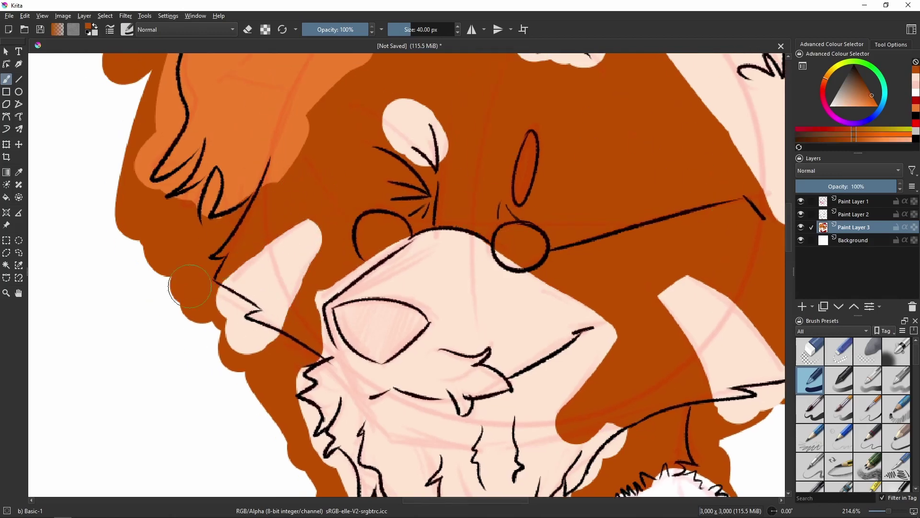
pyautogui.moveTo(190, 287); pyautogui.dragTo(240, 269)
# Step: Trim both cream brow markings with rust brown to follow the brow and wink lines
pyautogui.scroll(5, 329, 257)
pyautogui.moveTo(302, 311)
pyautogui.mouseDown()
pyautogui.moveTo(336, 260)
pyautogui.moveTo(398, 230)
pyautogui.moveTo(407, 211)
pyautogui.mouseUp()
pyautogui.scroll(-1, 336, 261)
pyautogui.hscroll(1, 336, 260)
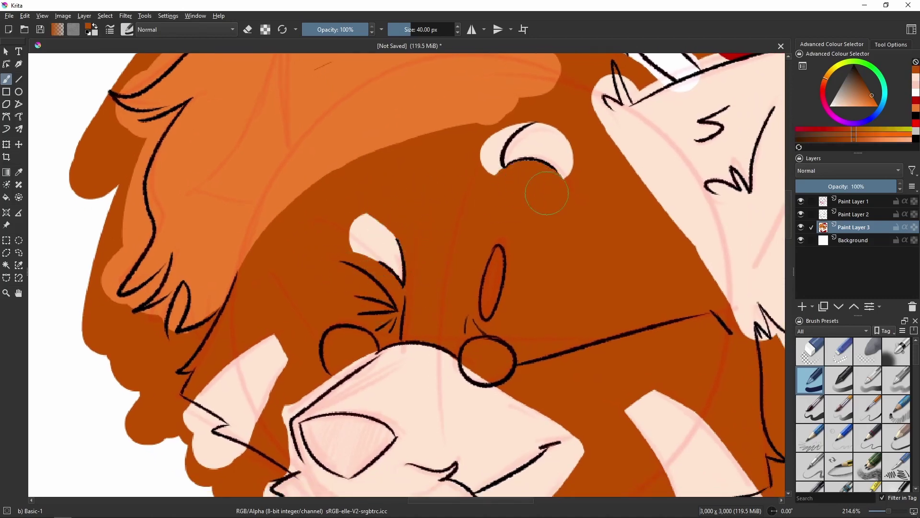
pyautogui.moveTo(487, 137)
pyautogui.mouseDown()
pyautogui.moveTo(530, 93)
pyautogui.moveTo(527, 139)
pyautogui.mouseUp()
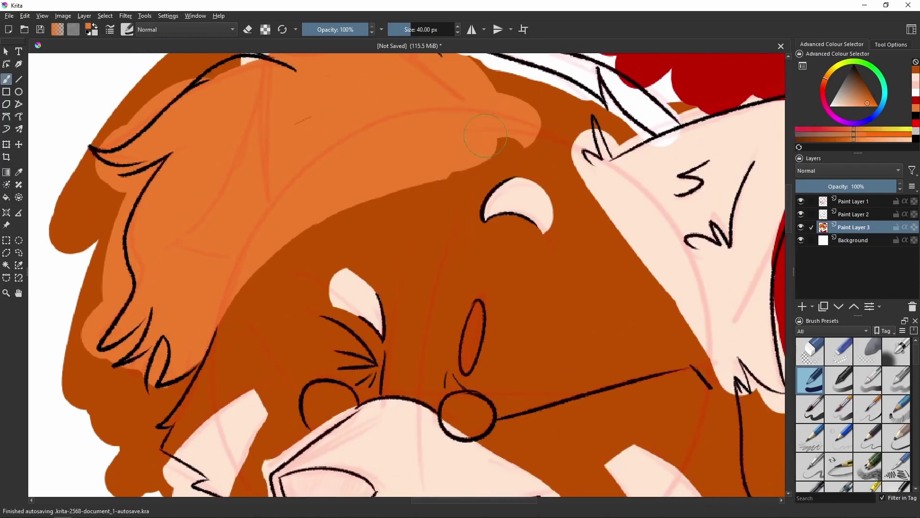
# Step: Even out the light orange hair's edge above the open eye's brow marking
pyautogui.moveTo(510, 297); pyautogui.dragTo(472, 145)
pyautogui.scroll(-3, 476, 196)
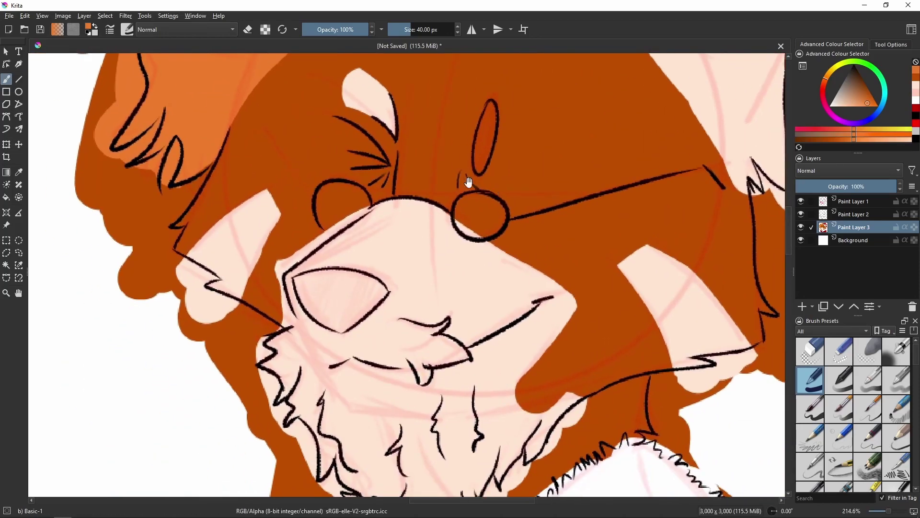
# Step: Touch up the collar's fur trim with white
pyautogui.hscroll(1, 401, 270)
pyautogui.scroll(-6, 401, 271)
pyautogui.keyDown('ctrl'); pyautogui.click(325, 298); pyautogui.keyUp('ctrl')
pyautogui.moveTo(324, 297)
pyautogui.mouseDown()
pyautogui.moveTo(407, 383)
pyautogui.moveTo(503, 325)
pyautogui.mouseUp()
pyautogui.scroll(9, 503, 324)
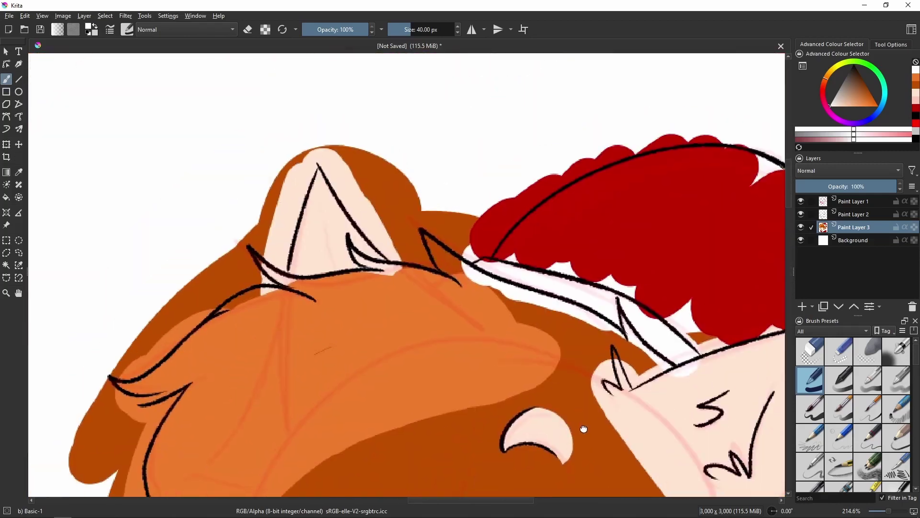
# Step: Fill the hair tufts on both sides of the far ear's base with light orange
pyautogui.keyDown('ctrl'); pyautogui.click(422, 249); pyautogui.keyUp('ctrl')
pyautogui.hscroll(-1, 422, 249)
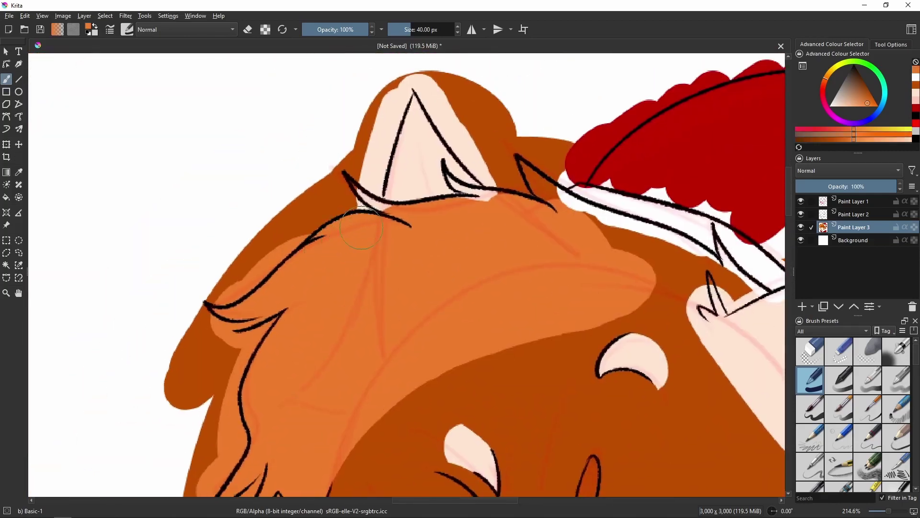
pyautogui.moveTo(348, 197); pyautogui.dragTo(369, 201)
pyautogui.hscroll(1, 427, 218)
pyautogui.moveTo(480, 218)
pyautogui.mouseDown()
pyautogui.moveTo(523, 199)
pyautogui.moveTo(468, 201)
pyautogui.mouseUp()
pyautogui.hscroll(2, 466, 204)
pyautogui.hscroll(-3, 476, 233)
pyautogui.scroll(-3, 476, 232)
pyautogui.hscroll(3, 371, 365)
pyautogui.scroll(4, 372, 366)
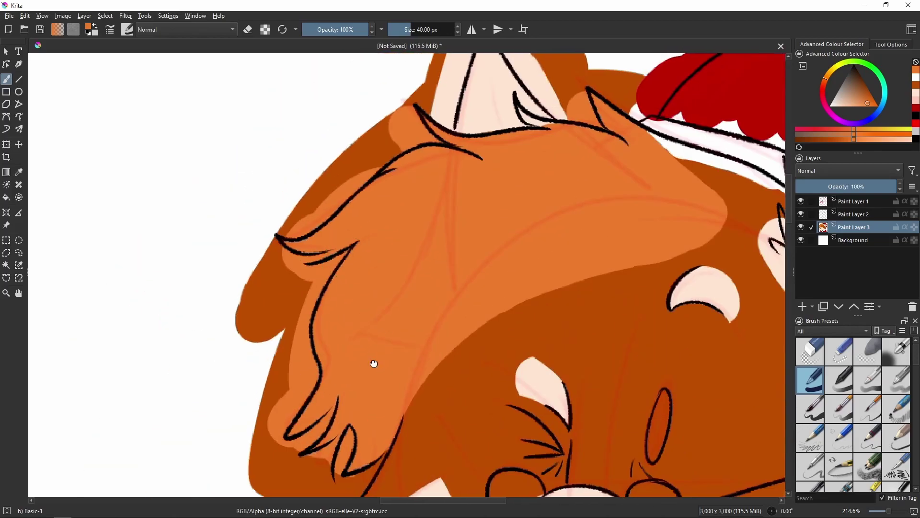
# Step: Sharpen the cream muzzle's corner beyond the mouth, extending it with cream and cutting back with rust brown
pyautogui.hscroll(-2, 384, 288)
pyautogui.scroll(-2, 383, 287)
pyautogui.hscroll(2, 390, 167)
pyautogui.scroll(-3, 390, 167)
pyautogui.scroll(-5, 391, 167)
pyautogui.hscroll(3, 391, 166)
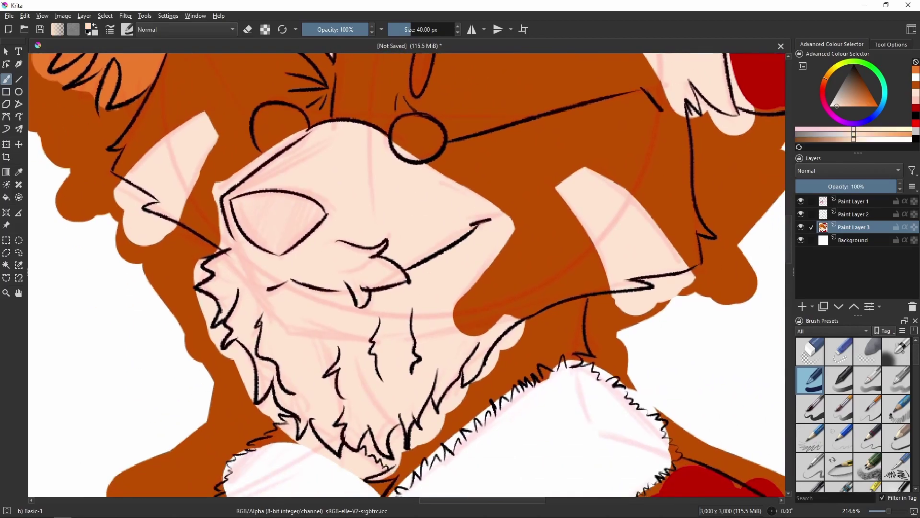
pyautogui.moveTo(439, 159); pyautogui.dragTo(557, 258)
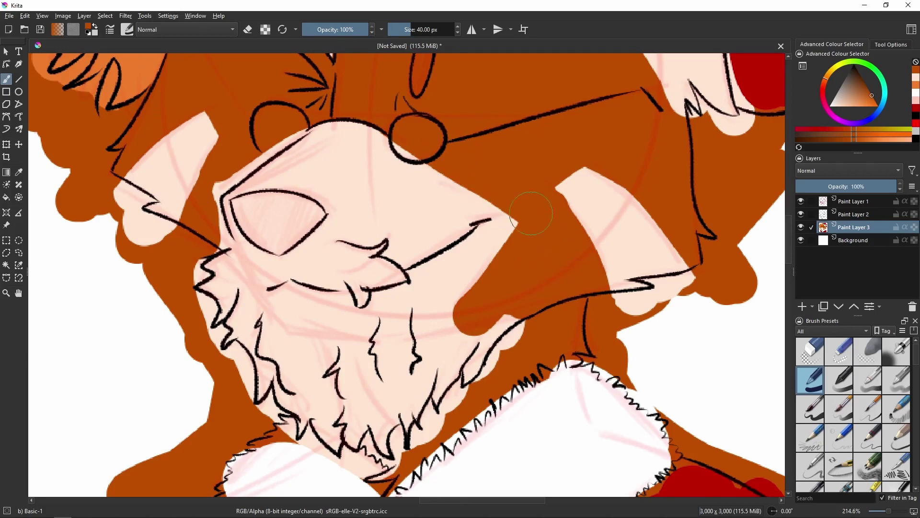
pyautogui.scroll(-2, 517, 287)
pyautogui.scroll(3, 600, 164)
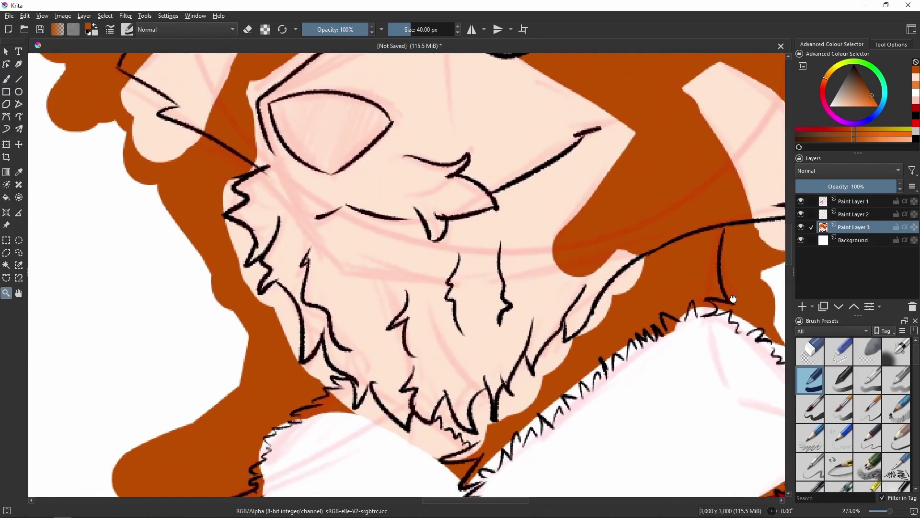
# Step: Paint jagged cream fur tufts from the muzzle's lower edge to the jawline with the Ink pen (mypaint) brush
pyautogui.scroll(-3, 917, 367)
pyautogui.scroll(-1, 916, 367)
pyautogui.click(896, 387)
pyautogui.moveTo(151, 365); pyautogui.dragTo(199, 343)
pyautogui.hotkey('ctrl', 'z')
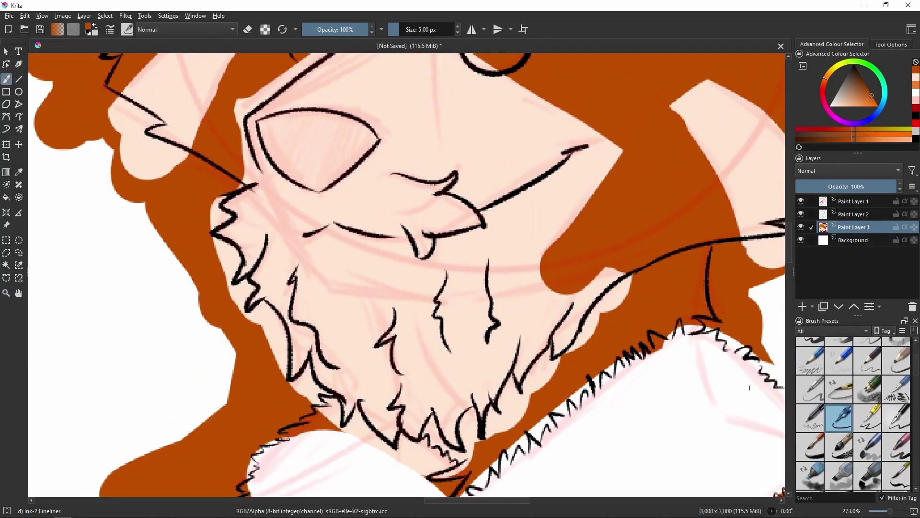
pyautogui.scroll(3, 436, 240)
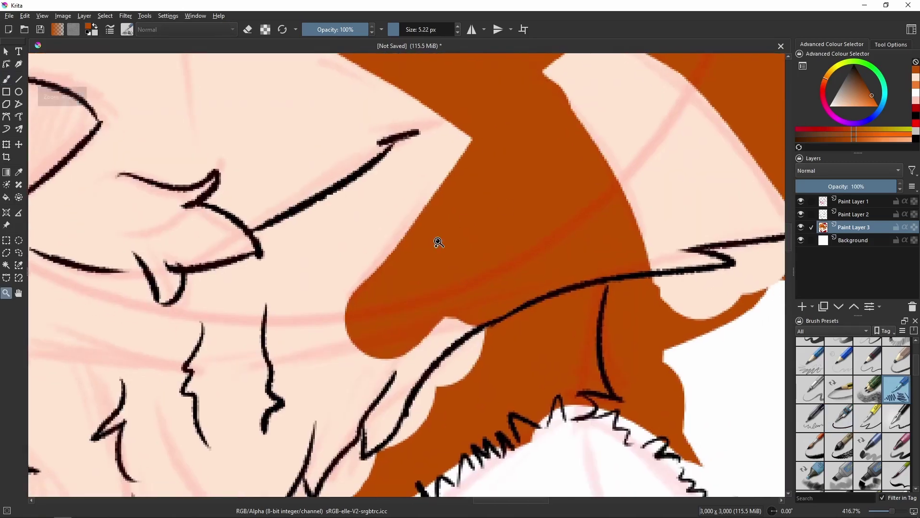
pyautogui.keyDown('ctrl'); pyautogui.click(348, 268); pyautogui.keyUp('ctrl')
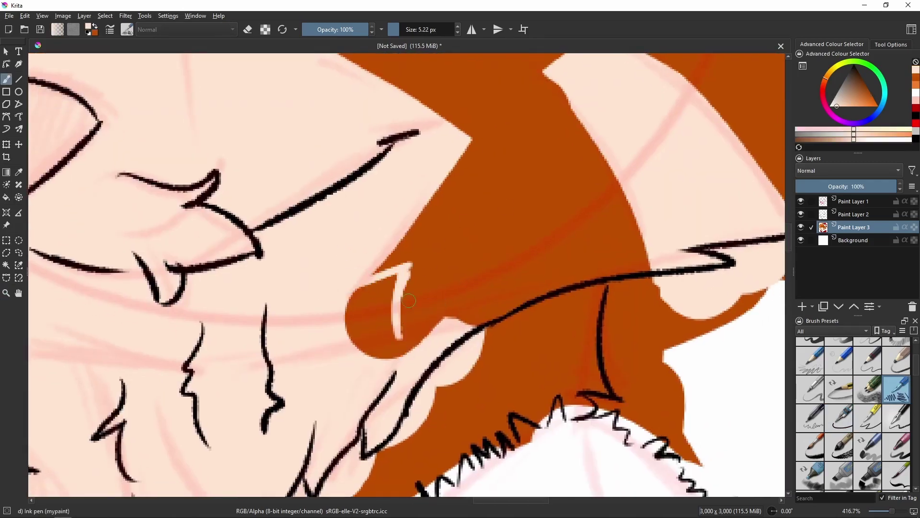
pyautogui.moveTo(409, 301)
pyautogui.mouseDown()
pyautogui.moveTo(469, 309)
pyautogui.moveTo(345, 318)
pyautogui.moveTo(380, 315)
pyautogui.mouseUp()
pyautogui.moveTo(478, 311); pyautogui.dragTo(501, 302)
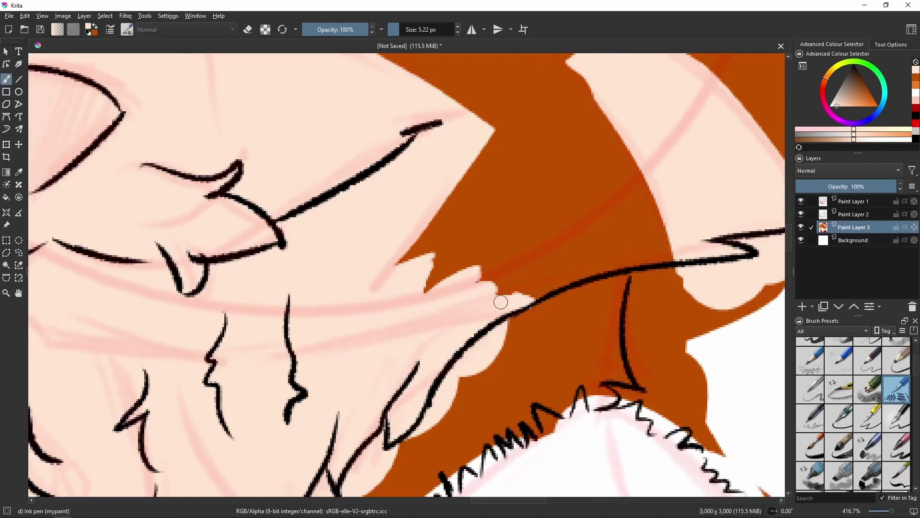
pyautogui.moveTo(489, 266)
pyautogui.mouseDown()
pyautogui.moveTo(479, 297)
pyautogui.moveTo(489, 292)
pyautogui.moveTo(489, 305)
pyautogui.moveTo(479, 310)
pyautogui.moveTo(532, 297)
pyautogui.mouseUp()
# Step: Finish the pointed cream fur tufts at the jawline and cover the cream spill below the jaw with rust brown
pyautogui.keyDown('ctrl'); pyautogui.click(536, 296); pyautogui.keyUp('ctrl')
pyautogui.keyDown('ctrl'); pyautogui.click(484, 306); pyautogui.keyUp('ctrl')
pyautogui.keyDown('ctrl'); pyautogui.click(547, 313); pyautogui.keyUp('ctrl')
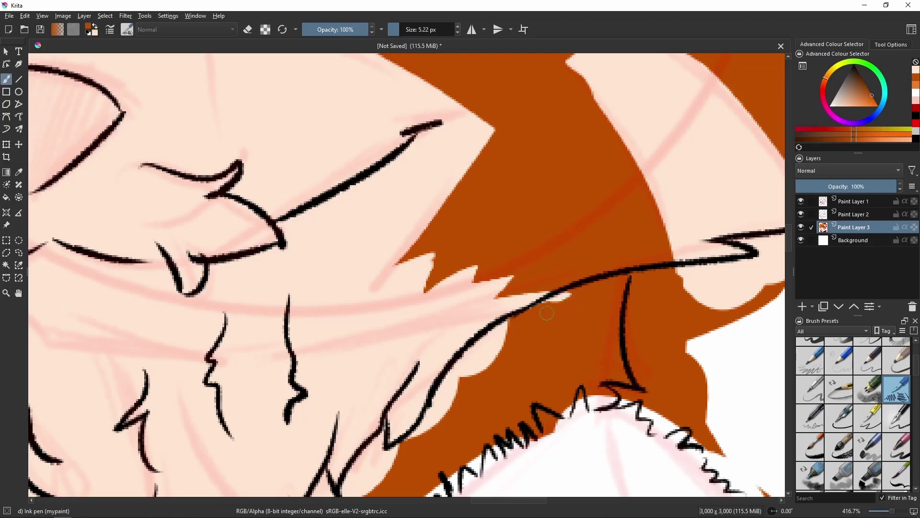
pyautogui.moveTo(489, 334); pyautogui.dragTo(529, 283)
pyautogui.moveTo(444, 389); pyautogui.dragTo(471, 368)
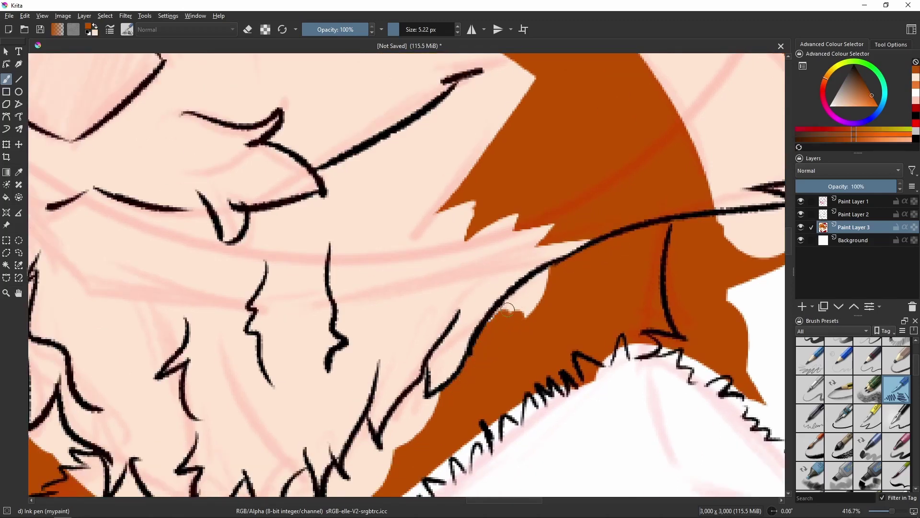
pyautogui.moveTo(511, 298); pyautogui.dragTo(506, 351)
# Step: Refine the lower muzzle tufts, cutting the notches with rust brown and covering stray marks with cream
pyautogui.keyDown('ctrl'); pyautogui.click(461, 249); pyautogui.keyUp('ctrl')
pyautogui.moveTo(479, 249)
pyautogui.mouseDown()
pyautogui.moveTo(460, 307)
pyautogui.moveTo(414, 272)
pyautogui.mouseUp()
pyautogui.keyDown('ctrl'); pyautogui.click(498, 268); pyautogui.keyUp('ctrl')
pyautogui.keyDown('ctrl'); pyautogui.click(432, 259); pyautogui.keyUp('ctrl')
pyautogui.moveTo(417, 278); pyautogui.dragTo(459, 223)
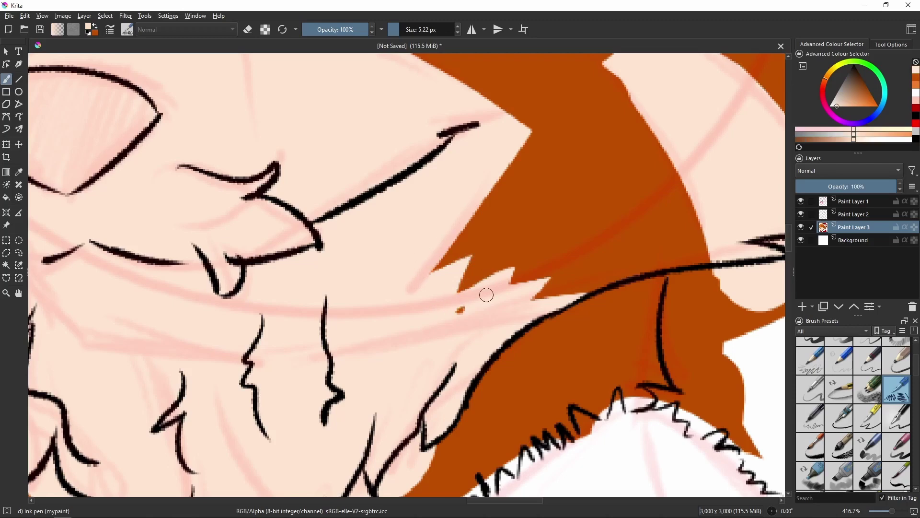
pyautogui.moveTo(463, 308); pyautogui.dragTo(456, 313)
# Step: Paint pointed cream fur tufts along the muzzle's upper edge below the open eye's glasses lens
pyautogui.moveTo(516, 189); pyautogui.dragTo(540, 365)
pyautogui.moveTo(383, 192)
pyautogui.mouseDown()
pyautogui.moveTo(441, 203)
pyautogui.moveTo(445, 187)
pyautogui.mouseUp()
pyautogui.keyDown('ctrl'); pyautogui.click(434, 186); pyautogui.keyUp('ctrl')
pyautogui.keyDown('ctrl'); pyautogui.click(402, 199); pyautogui.keyUp('ctrl')
pyautogui.moveTo(384, 196)
pyautogui.mouseDown()
pyautogui.moveTo(433, 205)
pyautogui.moveTo(477, 247)
pyautogui.mouseUp()
pyautogui.keyDown('ctrl'); pyautogui.click(376, 173); pyautogui.keyUp('ctrl')
pyautogui.keyDown('ctrl'); pyautogui.click(426, 227); pyautogui.keyUp('ctrl')
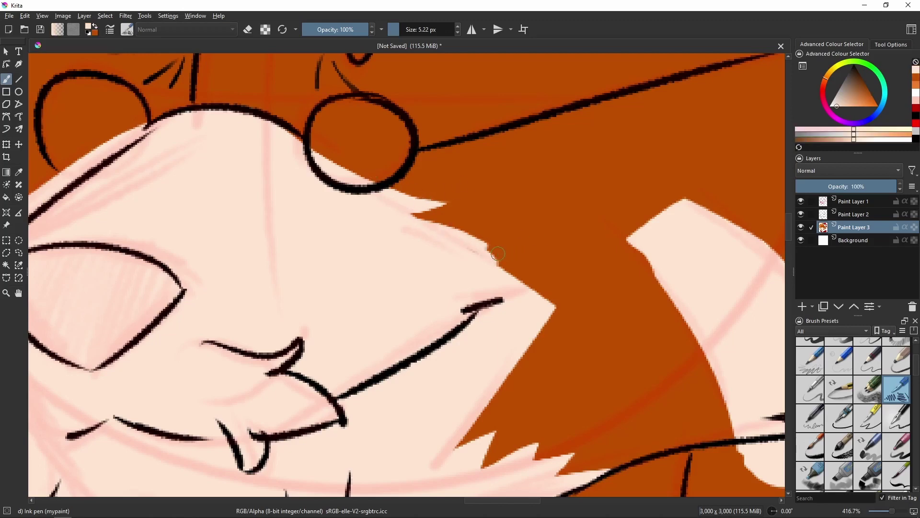
# Step: Paint pointed cream tufts at the muzzle's outer corner beyond the mouth, separating them with rust-brown gaps
pyautogui.moveTo(554, 297); pyautogui.dragTo(552, 309)
pyautogui.keyDown('ctrl'); pyautogui.click(568, 287); pyautogui.keyUp('ctrl')
pyautogui.moveTo(537, 267); pyautogui.dragTo(558, 271)
pyautogui.keyDown('ctrl'); pyautogui.click(525, 287); pyautogui.keyUp('ctrl')
pyautogui.moveTo(511, 278); pyautogui.dragTo(532, 284)
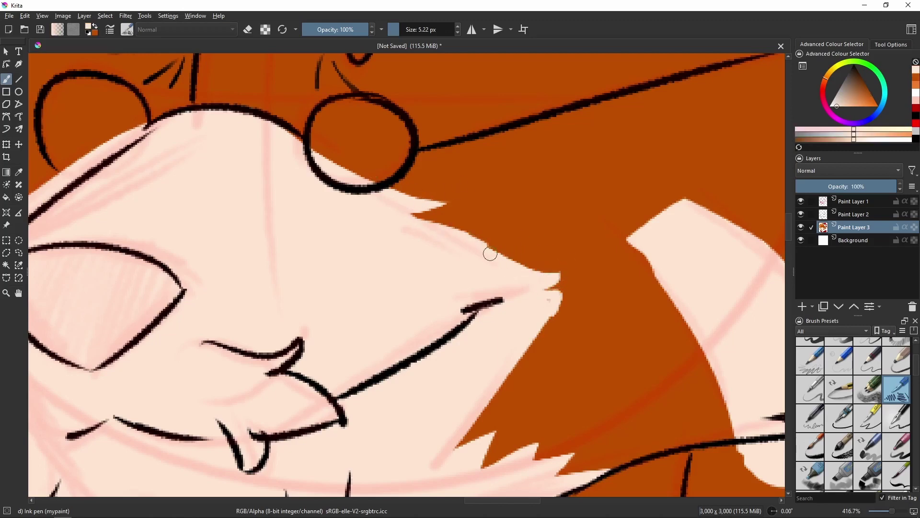
pyautogui.keyDown('ctrl'); pyautogui.click(513, 237); pyautogui.keyUp('ctrl')
pyautogui.moveTo(509, 235); pyautogui.dragTo(482, 241)
pyautogui.keyDown('ctrl'); pyautogui.click(556, 312); pyautogui.keyUp('ctrl')
pyautogui.moveTo(570, 314)
pyautogui.mouseDown()
pyautogui.moveTo(564, 308)
pyautogui.moveTo(592, 304)
pyautogui.moveTo(555, 294)
pyautogui.moveTo(583, 274)
pyautogui.mouseUp()
pyautogui.keyDown('ctrl'); pyautogui.click(587, 307); pyautogui.keyUp('ctrl')
pyautogui.keyDown('ctrl'); pyautogui.click(551, 293); pyautogui.keyUp('ctrl')
pyautogui.keyDown('ctrl'); pyautogui.click(587, 280); pyautogui.keyUp('ctrl')
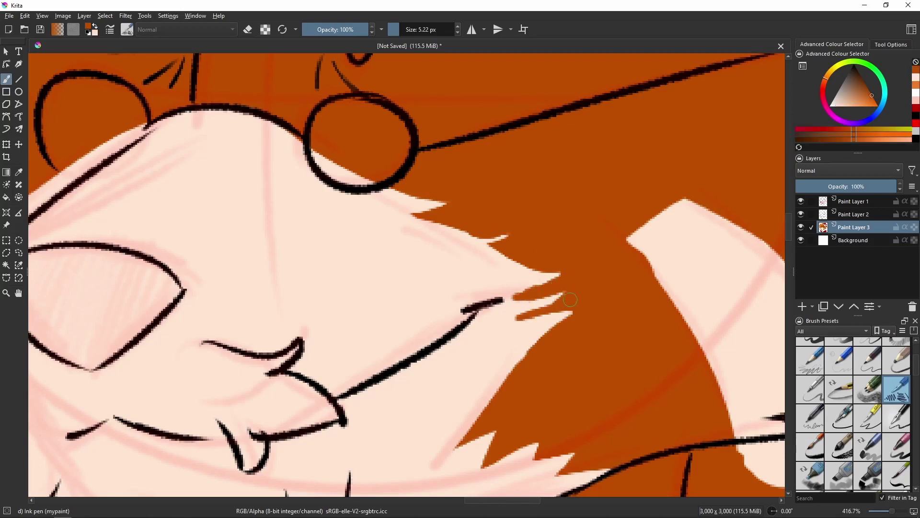
# Step: Fill the long gaps at the muzzle's outer corner with cream and reshape the tufts with shorter rust-brown notches
pyautogui.keyDown('ctrl'); pyautogui.click(551, 309); pyautogui.keyUp('ctrl')
pyautogui.moveTo(528, 312); pyautogui.dragTo(556, 302)
pyautogui.keyDown('ctrl'); pyautogui.click(580, 297); pyautogui.keyUp('ctrl')
pyautogui.moveTo(560, 307); pyautogui.dragTo(526, 317)
pyautogui.keyDown('ctrl'); pyautogui.click(547, 288); pyautogui.keyUp('ctrl')
pyautogui.keyDown('ctrl'); pyautogui.click(518, 287); pyautogui.keyUp('ctrl')
pyautogui.moveTo(551, 283); pyautogui.dragTo(522, 302)
pyautogui.keyDown('ctrl'); pyautogui.click(527, 317); pyautogui.keyUp('ctrl')
pyautogui.moveTo(522, 306)
pyautogui.mouseDown()
pyautogui.moveTo(538, 304)
pyautogui.moveTo(551, 277)
pyautogui.mouseUp()
pyautogui.keyDown('ctrl'); pyautogui.click(551, 287); pyautogui.keyUp('ctrl')
pyautogui.keyDown('ctrl'); pyautogui.click(532, 317); pyautogui.keyUp('ctrl')
pyautogui.keyDown('ctrl'); pyautogui.click(556, 288); pyautogui.keyUp('ctrl')
pyautogui.keyDown('ctrl'); pyautogui.click(537, 280); pyautogui.keyUp('ctrl')
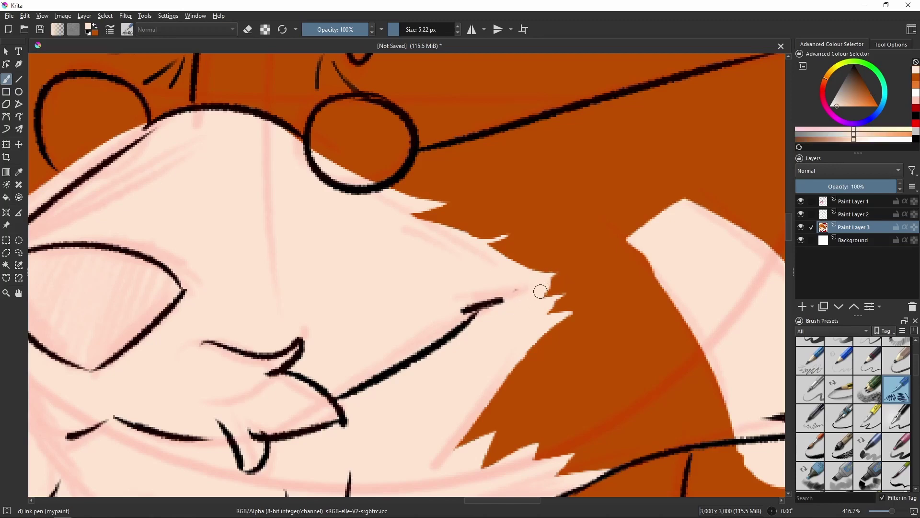
# Step: Sharpen the tufts at the muzzle's outer corner in cream and rust brown with the Ink-2 Fineliner brush
pyautogui.press('/')
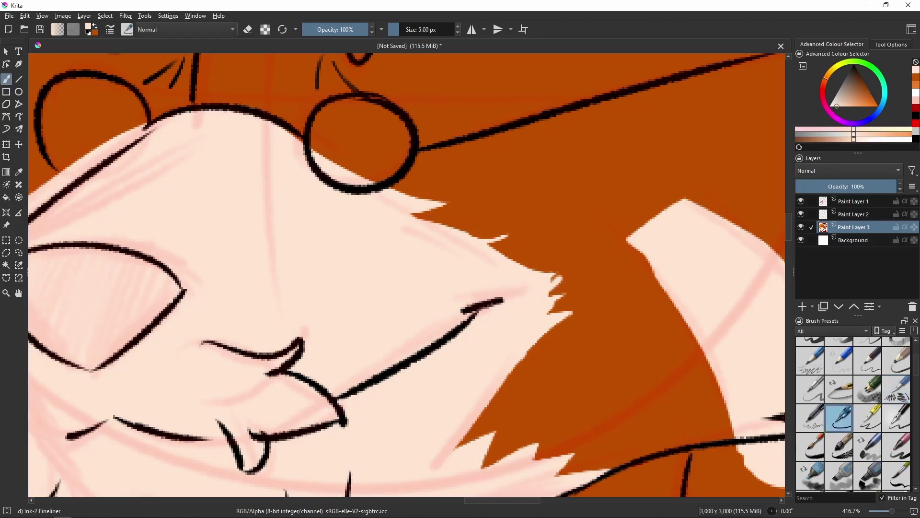
pyautogui.keyDown('ctrl'); pyautogui.click(561, 283); pyautogui.keyUp('ctrl')
pyautogui.moveTo(551, 281)
pyautogui.mouseDown()
pyautogui.moveTo(525, 304)
pyautogui.moveTo(572, 295)
pyautogui.mouseUp()
pyautogui.keyDown('ctrl'); pyautogui.click(532, 299); pyautogui.keyUp('ctrl')
pyautogui.keyDown('ctrl'); pyautogui.click(565, 300); pyautogui.keyUp('ctrl')
pyautogui.keyDown('ctrl'); pyautogui.click(527, 307); pyautogui.keyUp('ctrl')
pyautogui.moveTo(520, 306)
pyautogui.mouseDown()
pyautogui.moveTo(573, 311)
pyautogui.moveTo(534, 314)
pyautogui.mouseUp()
pyautogui.keyDown('ctrl'); pyautogui.click(556, 306); pyautogui.keyUp('ctrl')
pyautogui.keyDown('ctrl'); pyautogui.click(532, 311); pyautogui.keyUp('ctrl')
pyautogui.keyDown('ctrl'); pyautogui.click(565, 326); pyautogui.keyUp('ctrl')
pyautogui.moveTo(504, 379); pyautogui.dragTo(562, 323)
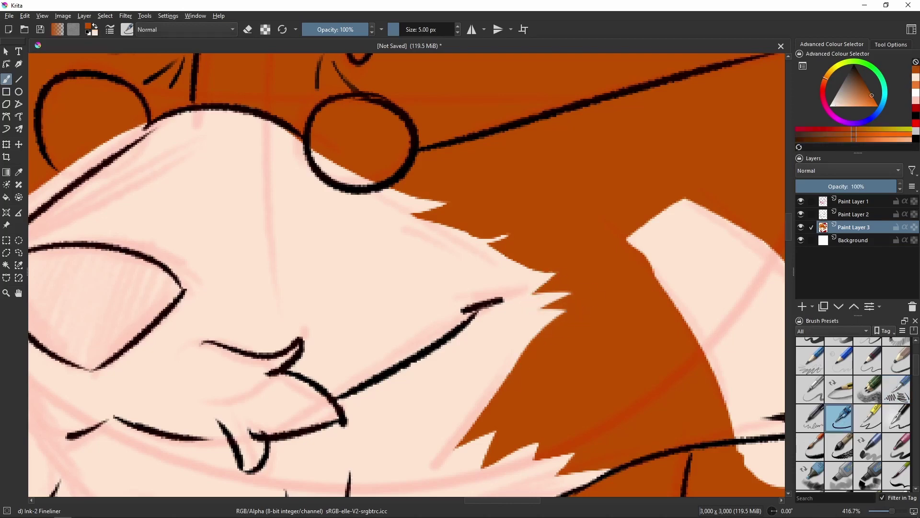
# Step: Paint pointed cream tufts along the muzzle's far edge, from the nose bridge down to beside the nose
pyautogui.moveTo(137, 163); pyautogui.dragTo(374, 216)
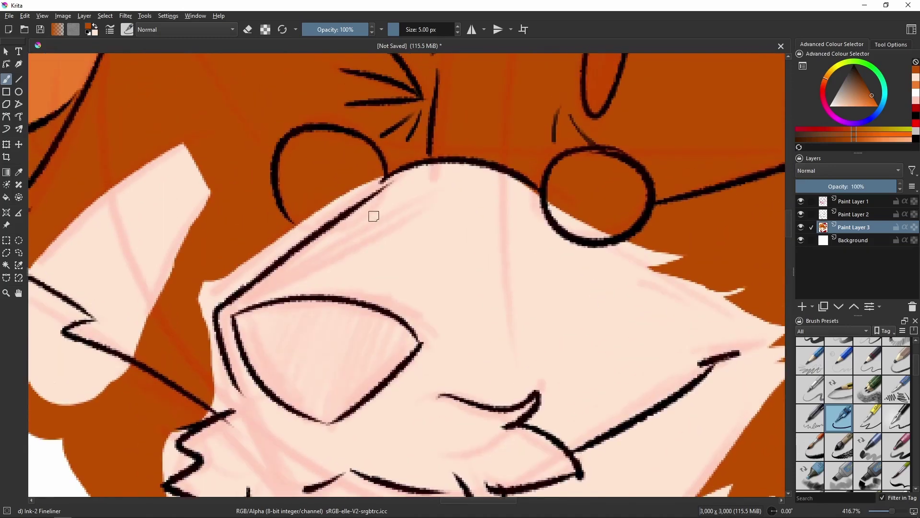
pyautogui.keyDown('ctrl'); pyautogui.click(391, 177); pyautogui.keyUp('ctrl')
pyautogui.moveTo(383, 185); pyautogui.dragTo(287, 214)
pyautogui.keyDown('ctrl'); pyautogui.click(331, 194); pyautogui.keyUp('ctrl')
pyautogui.moveTo(352, 189)
pyautogui.mouseDown()
pyautogui.moveTo(306, 206)
pyautogui.moveTo(210, 273)
pyautogui.moveTo(329, 261)
pyautogui.mouseUp()
pyautogui.keyDown('ctrl'); pyautogui.click(288, 239); pyautogui.keyUp('ctrl')
pyautogui.keyDown('ctrl'); pyautogui.click(200, 261); pyautogui.keyUp('ctrl')
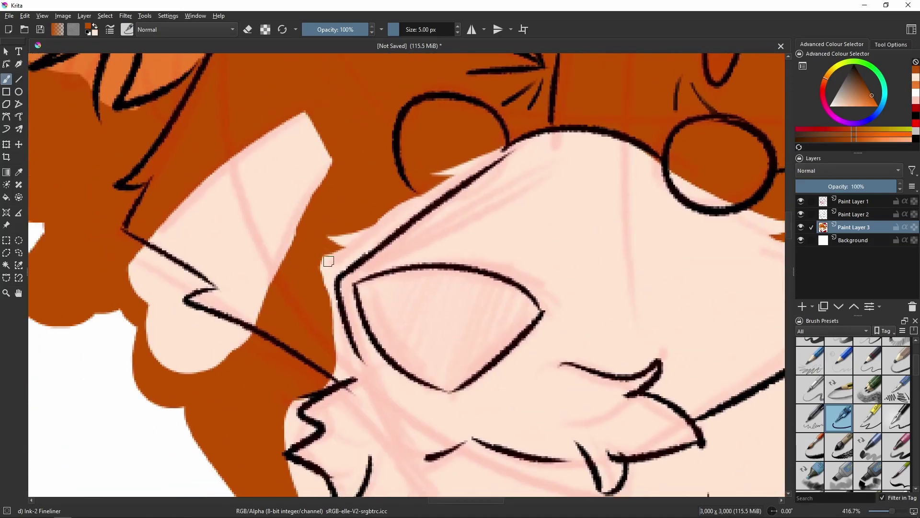
# Step: Shape small cream tufts below the nose where the far muzzle edge meets the beard, trimming with rust brown
pyautogui.moveTo(337, 372); pyautogui.dragTo(330, 335)
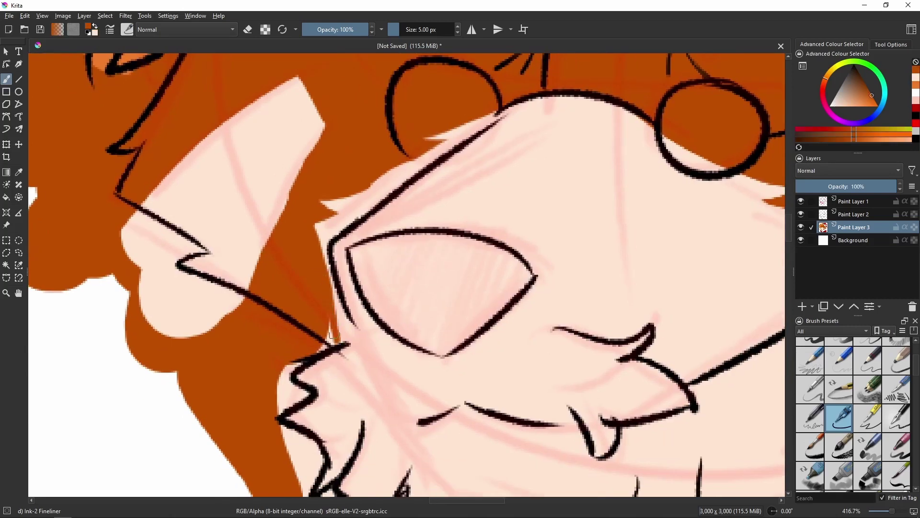
pyautogui.keyDown('ctrl'); pyautogui.click(351, 338); pyautogui.keyUp('ctrl')
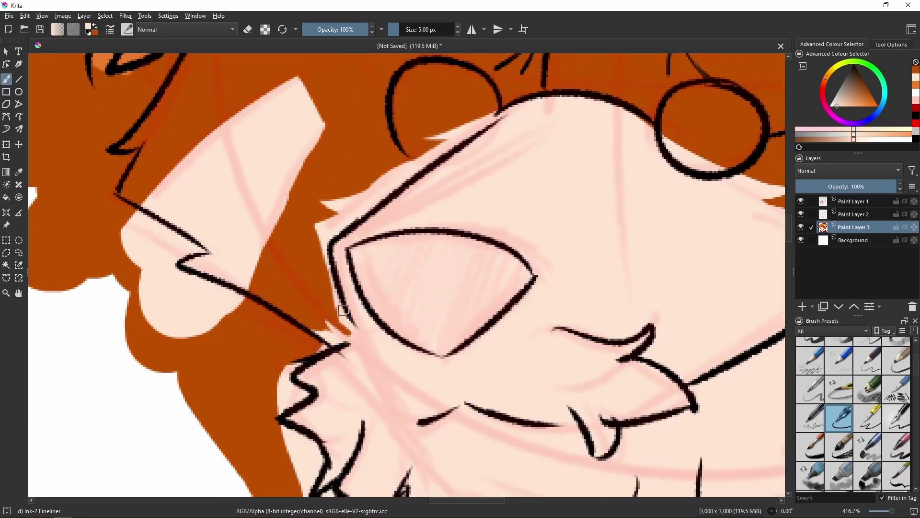
pyautogui.keyDown('ctrl'); pyautogui.click(302, 332); pyautogui.keyUp('ctrl')
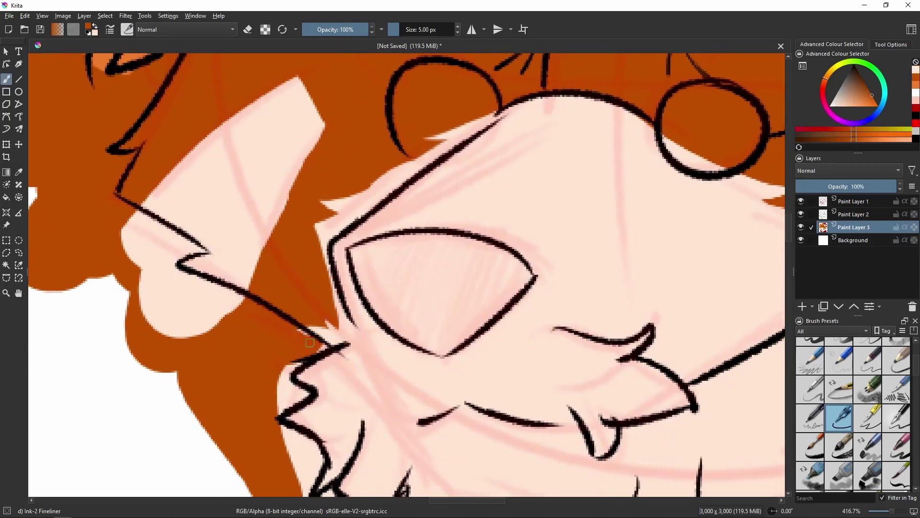
pyautogui.moveTo(302, 331); pyautogui.dragTo(414, 290)
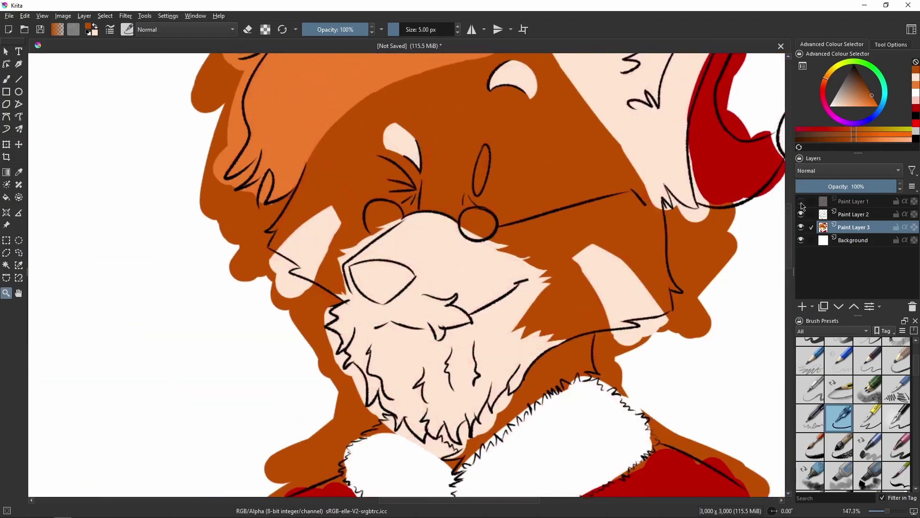
pyautogui.scroll(4, 474, 271)
pyautogui.press('b')
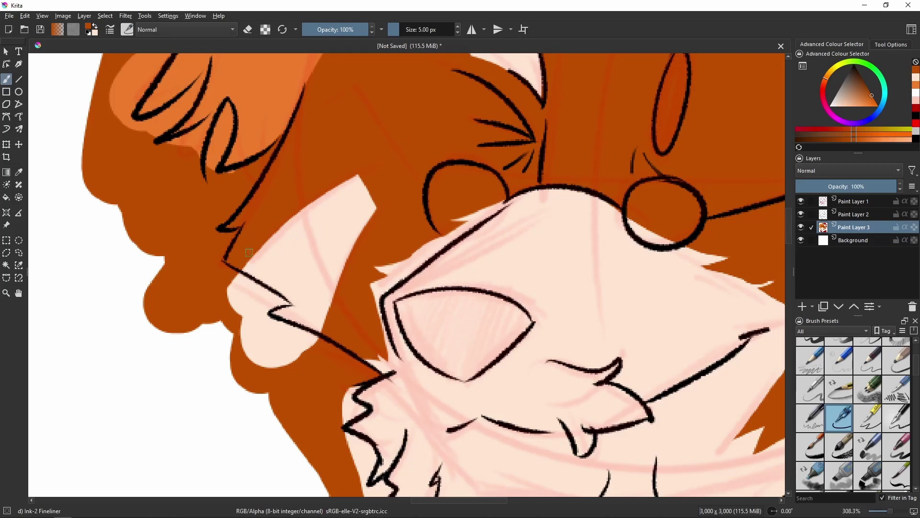
# Step: Trim the cream spill outside the face line below the winking side's cheek patch with rust brown
pyautogui.moveTo(375, 206); pyautogui.dragTo(358, 215)
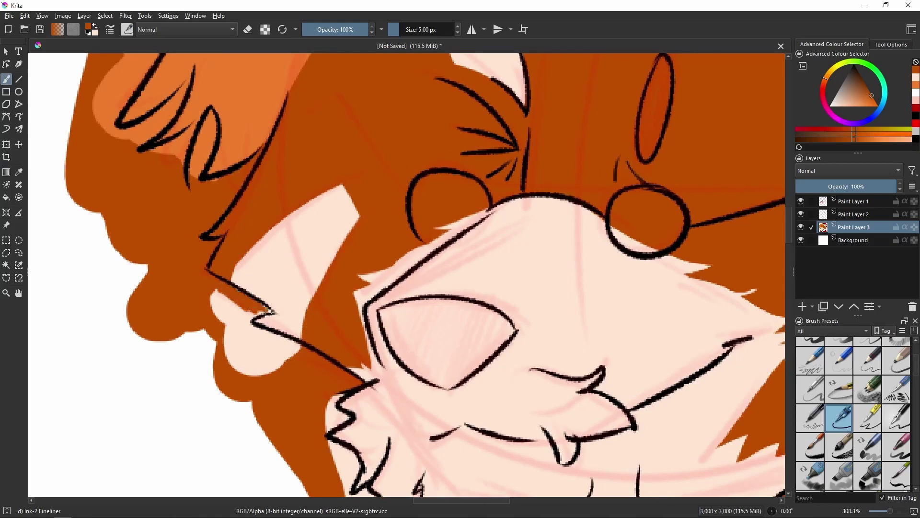
pyautogui.hotkey('ctrl', 'z')
pyautogui.moveTo(247, 299); pyautogui.dragTo(235, 310)
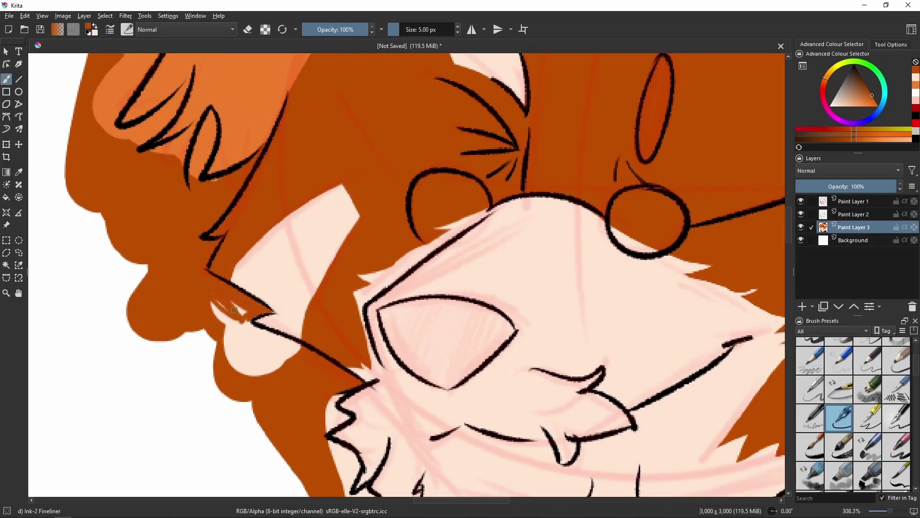
pyautogui.moveTo(411, 148); pyautogui.dragTo(387, 211)
pyautogui.moveTo(240, 298)
pyautogui.mouseDown()
pyautogui.moveTo(314, 253)
pyautogui.moveTo(241, 309)
pyautogui.mouseUp()
pyautogui.keyDown('ctrl'); pyautogui.click(262, 297); pyautogui.keyUp('ctrl')
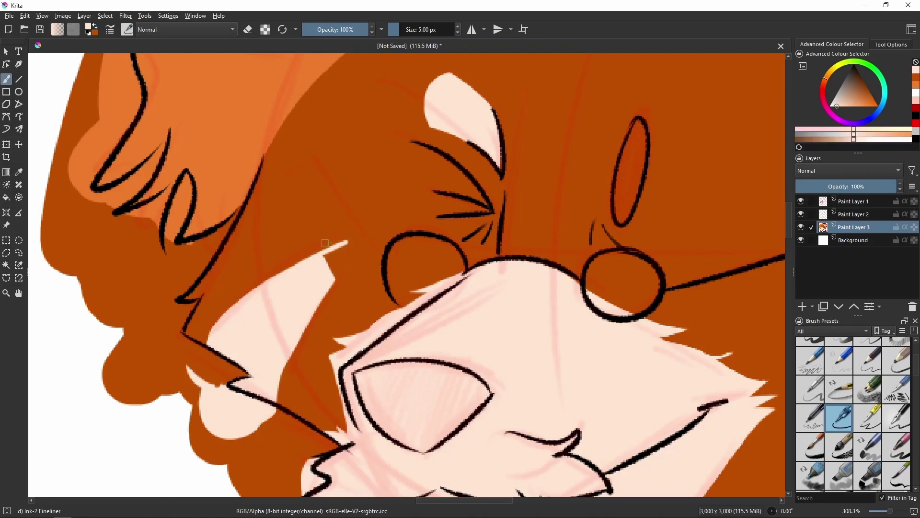
# Step: Try to extend the upper tip of the winking side's cheek patch with a cream stroke
pyautogui.keyDown('ctrl'); pyautogui.click(325, 243); pyautogui.keyUp('ctrl')
pyautogui.moveTo(327, 262)
pyautogui.mouseDown()
pyautogui.moveTo(330, 239)
pyautogui.moveTo(336, 268)
pyautogui.moveTo(352, 213)
pyautogui.moveTo(392, 274)
pyautogui.mouseUp()
pyautogui.keyDown('ctrl'); pyautogui.click(352, 213); pyautogui.keyUp('ctrl')
pyautogui.keyDown('ctrl'); pyautogui.click(341, 211); pyautogui.keyUp('ctrl')
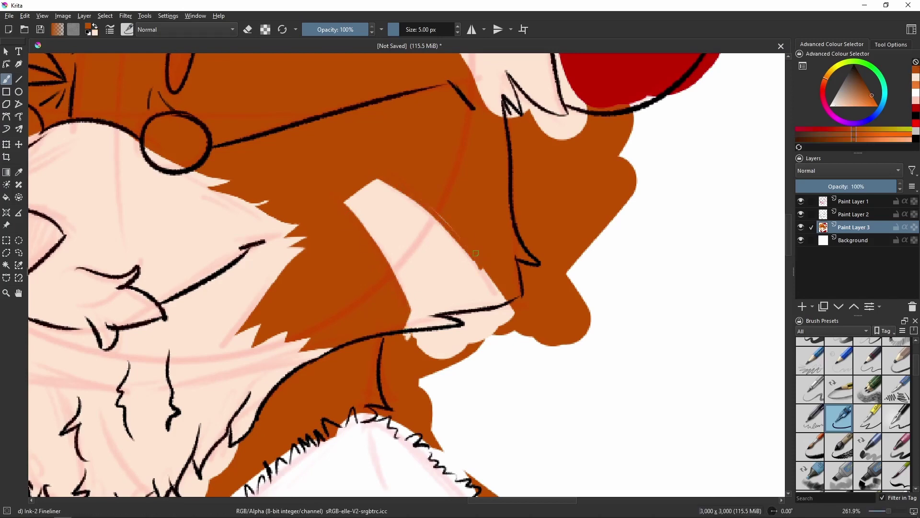
# Step: Reshape the outer edge of the open-eye side's cheek patch, cutting it back with rust brown
pyautogui.keyDown('ctrl'); pyautogui.click(434, 233); pyautogui.keyUp('ctrl')
pyautogui.moveTo(438, 227)
pyautogui.mouseDown()
pyautogui.moveTo(488, 278)
pyautogui.moveTo(498, 304)
pyautogui.mouseUp()
pyautogui.keyDown('ctrl'); pyautogui.click(498, 304); pyautogui.keyUp('ctrl')
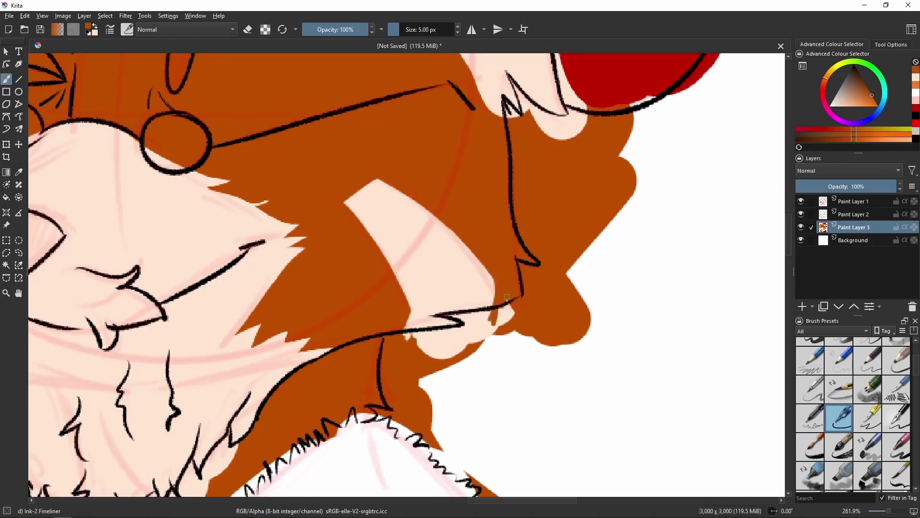
pyautogui.moveTo(448, 227); pyautogui.dragTo(496, 283)
pyautogui.moveTo(200, 190); pyautogui.dragTo(513, 211)
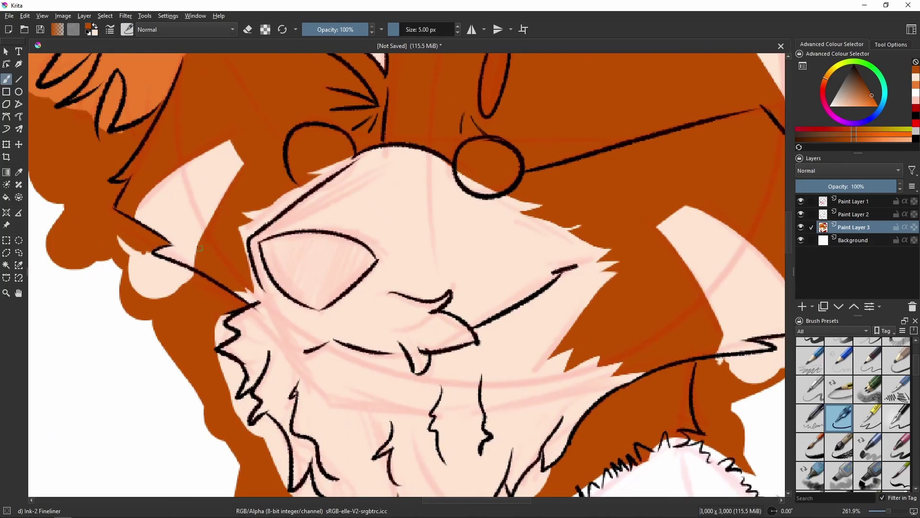
# Step: Cover the white spill below the hat's fur band and the cream spill around the ear's base tuft with rust brown
pyautogui.hotkey('ctrl', 'space')
pyautogui.moveTo(167, 208)
pyautogui.mouseDown()
pyautogui.moveTo(124, 225)
pyautogui.moveTo(335, 264)
pyautogui.moveTo(432, 234)
pyautogui.mouseUp()
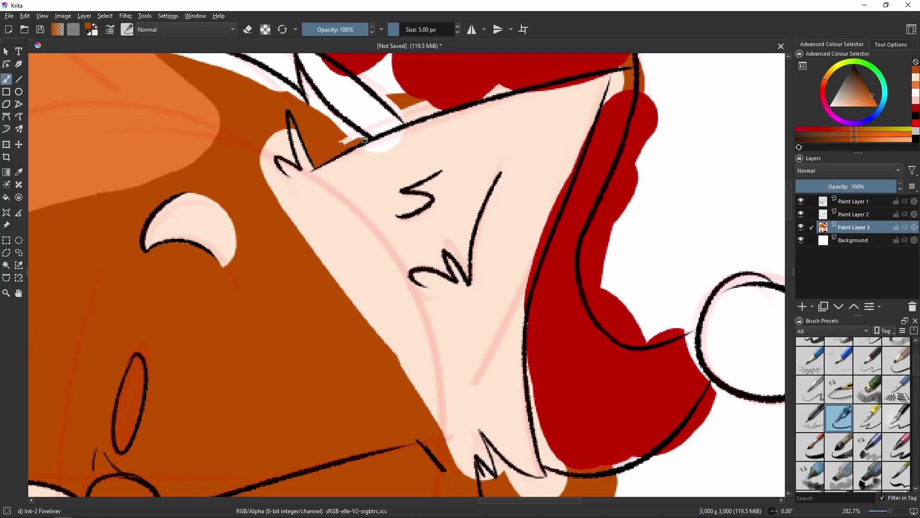
pyautogui.moveTo(309, 110); pyautogui.dragTo(358, 169)
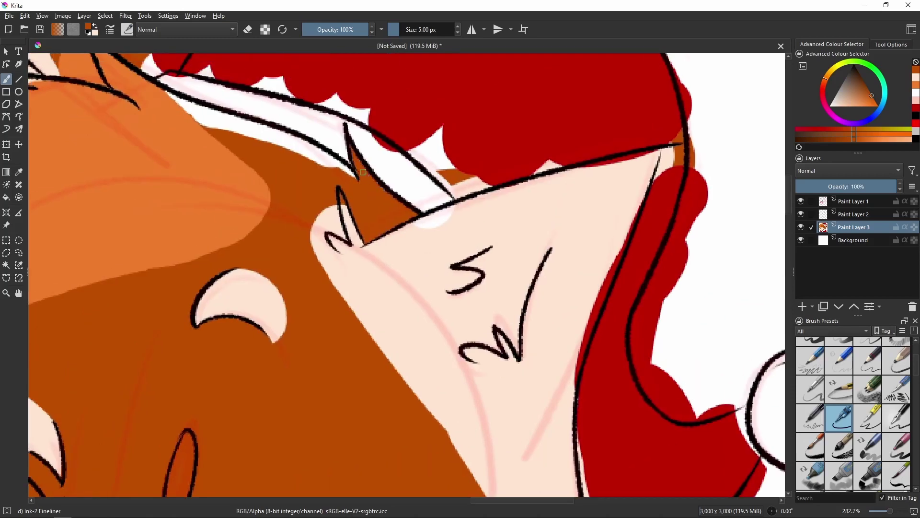
pyautogui.moveTo(388, 197); pyautogui.dragTo(447, 226)
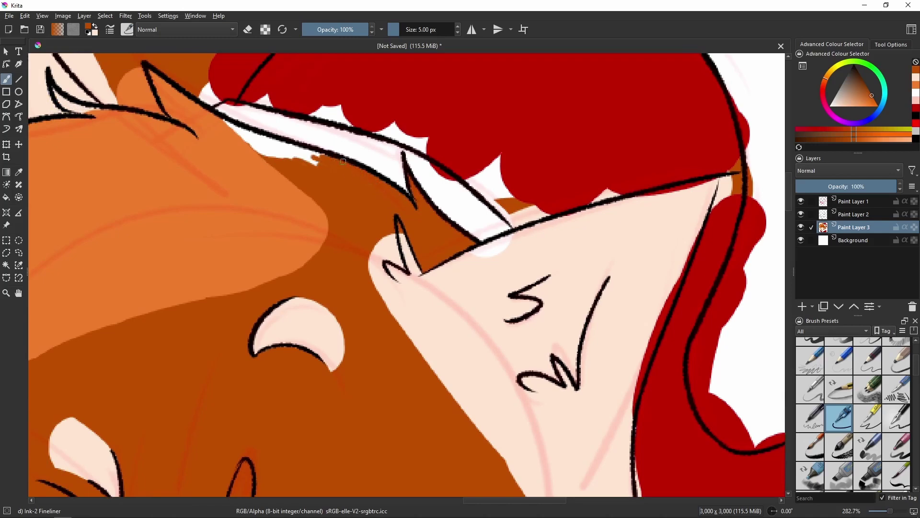
pyautogui.moveTo(343, 161); pyautogui.dragTo(394, 191)
pyautogui.moveTo(326, 184)
pyautogui.mouseDown()
pyautogui.moveTo(379, 192)
pyautogui.moveTo(304, 147)
pyautogui.mouseUp()
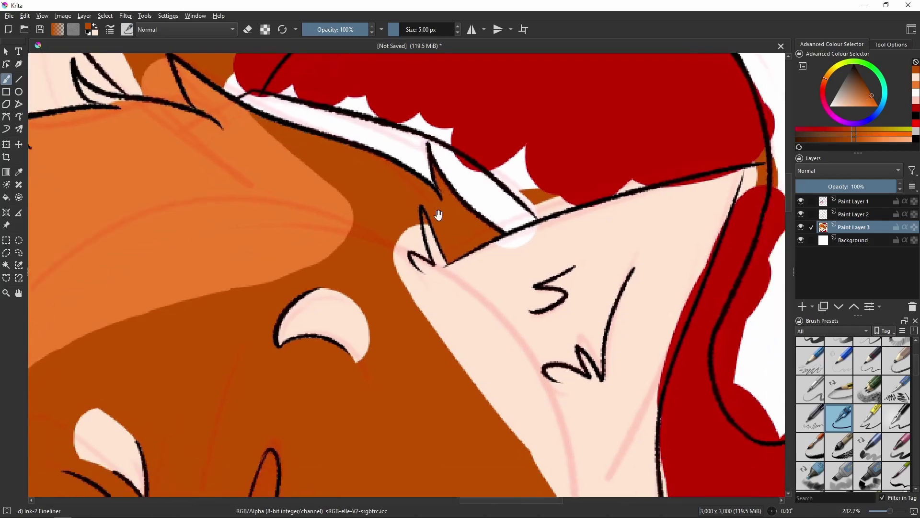
pyautogui.moveTo(424, 225); pyautogui.dragTo(419, 259)
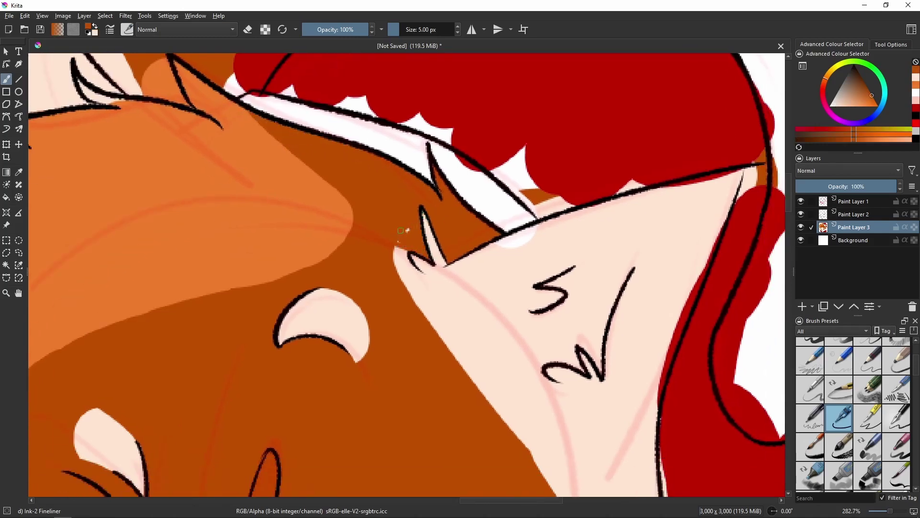
pyautogui.moveTo(406, 264)
pyautogui.mouseDown()
pyautogui.moveTo(431, 309)
pyautogui.moveTo(409, 220)
pyautogui.mouseUp()
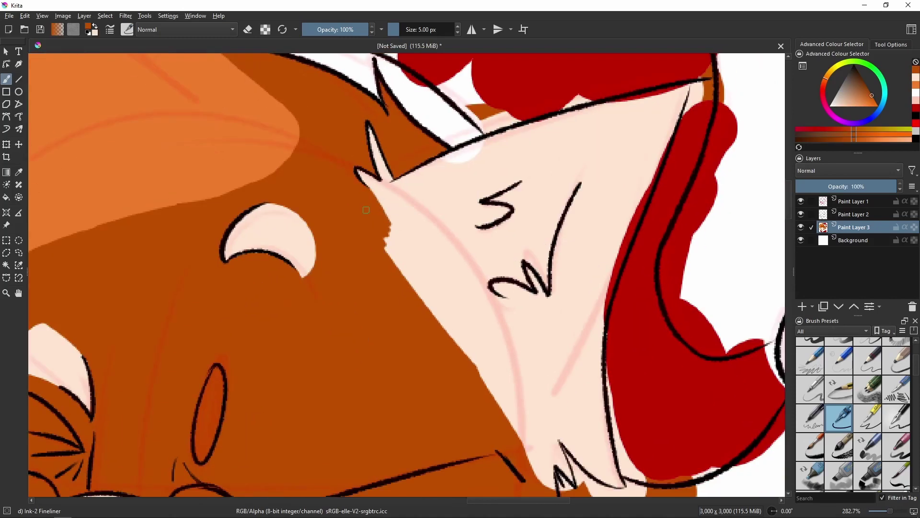
# Step: Bring the red panda picture from the Art folder window onto the Krita canvas as a reference image
pyautogui.press('-')
pyautogui.press('-')
pyautogui.hotkey('alt', 'Tab')
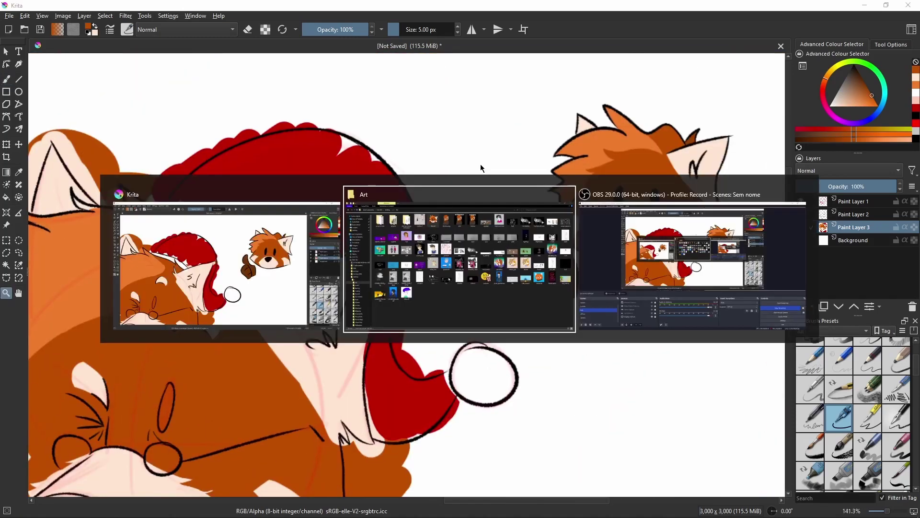
pyautogui.hotkey('alt', 'Tab')
pyautogui.moveTo(480, 164); pyautogui.dragTo(562, 209)
pyautogui.click(563, 208)
pyautogui.scroll(-5, 732, 352)
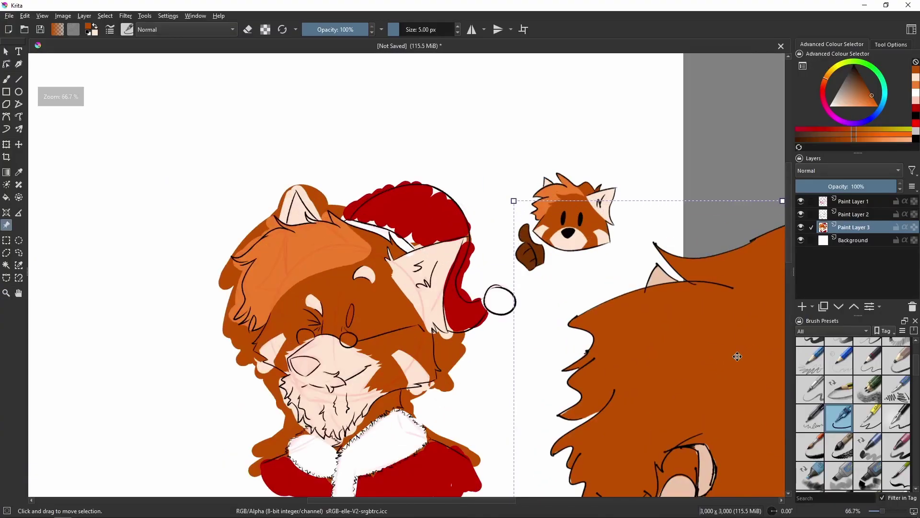
pyautogui.press('1')
pyautogui.press('b')
pyautogui.scroll(6, 569, 339)
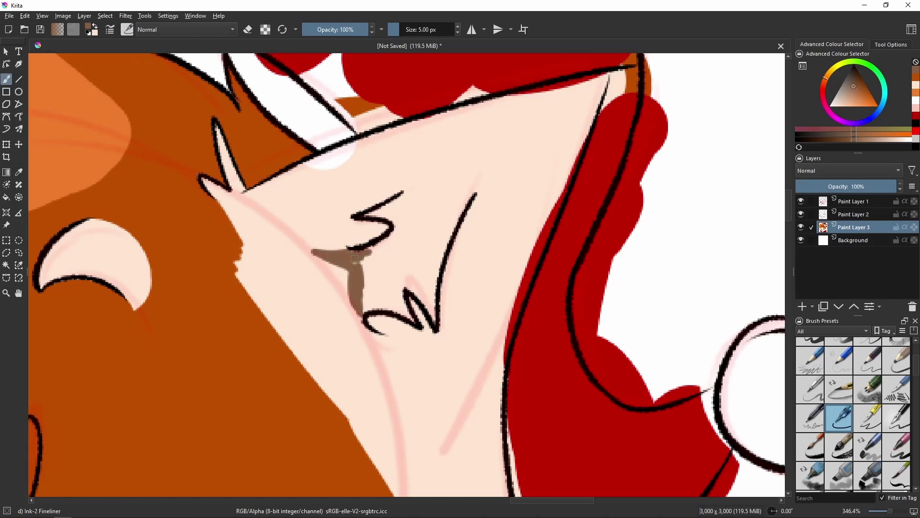
# Step: Fill the near ear's inner hollow with muted brown, leaving jagged fur edges around the cream tufts
pyautogui.keyDown('ctrl'); pyautogui.click(355, 259); pyautogui.keyUp('ctrl')
pyautogui.moveTo(317, 252); pyautogui.dragTo(357, 255)
pyautogui.moveTo(396, 208)
pyautogui.mouseDown()
pyautogui.moveTo(441, 174)
pyautogui.moveTo(489, 160)
pyautogui.mouseUp()
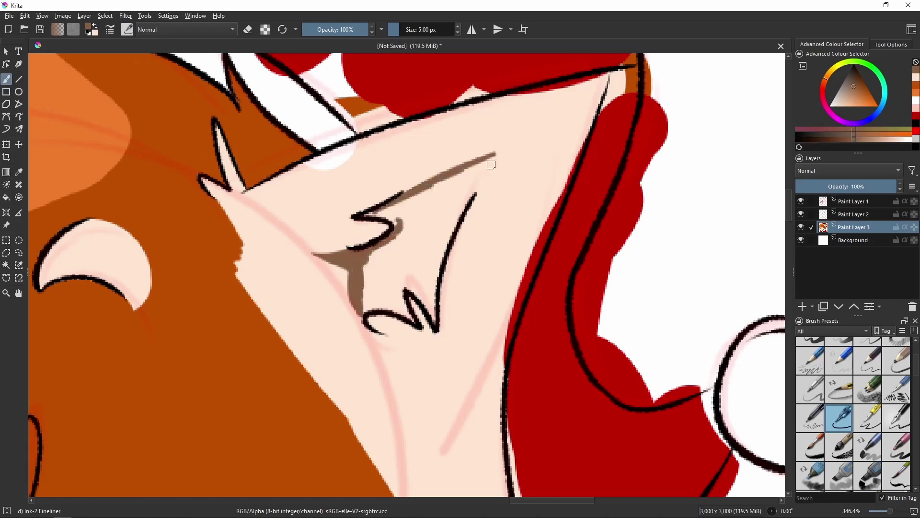
pyautogui.moveTo(456, 217)
pyautogui.mouseDown()
pyautogui.moveTo(514, 150)
pyautogui.moveTo(434, 252)
pyautogui.mouseUp()
pyautogui.keyDown('ctrl'); pyautogui.click(386, 196); pyautogui.keyUp('ctrl')
pyautogui.keyDown('ctrl'); pyautogui.click(482, 165); pyautogui.keyUp('ctrl')
pyautogui.moveTo(480, 171)
pyautogui.mouseDown()
pyautogui.moveTo(413, 201)
pyautogui.moveTo(425, 238)
pyautogui.mouseUp()
pyautogui.moveTo(396, 280)
pyautogui.mouseDown()
pyautogui.moveTo(397, 235)
pyautogui.moveTo(354, 259)
pyautogui.moveTo(375, 214)
pyautogui.moveTo(404, 206)
pyautogui.moveTo(363, 289)
pyautogui.moveTo(396, 255)
pyautogui.mouseUp()
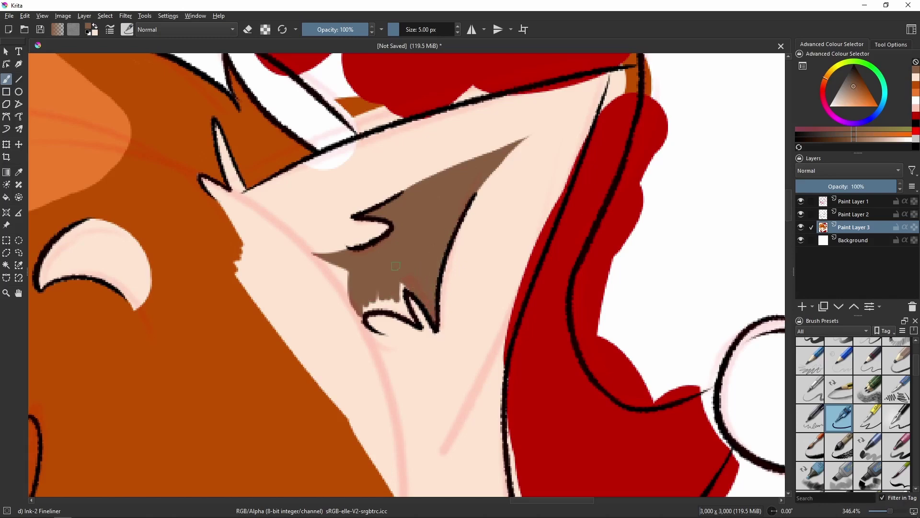
pyautogui.moveTo(411, 285)
pyautogui.mouseDown()
pyautogui.moveTo(365, 309)
pyautogui.moveTo(376, 295)
pyautogui.moveTo(365, 304)
pyautogui.moveTo(344, 234)
pyautogui.moveTo(355, 272)
pyautogui.moveTo(332, 279)
pyautogui.moveTo(363, 288)
pyautogui.moveTo(320, 285)
pyautogui.moveTo(351, 314)
pyautogui.moveTo(356, 275)
pyautogui.moveTo(310, 280)
pyautogui.moveTo(363, 281)
pyautogui.moveTo(371, 312)
pyautogui.mouseUp()
pyautogui.moveTo(422, 211)
pyautogui.mouseDown()
pyautogui.moveTo(413, 230)
pyautogui.moveTo(364, 206)
pyautogui.moveTo(432, 181)
pyautogui.moveTo(331, 237)
pyautogui.moveTo(397, 245)
pyautogui.mouseUp()
# Step: Outline the near ear's lower fur edge in rust brown, cutting into the cream from the base tuft past the hollow
pyautogui.keyDown('ctrl'); pyautogui.click(335, 202); pyautogui.keyUp('ctrl')
pyautogui.keyDown('ctrl'); pyautogui.click(331, 236); pyautogui.keyUp('ctrl')
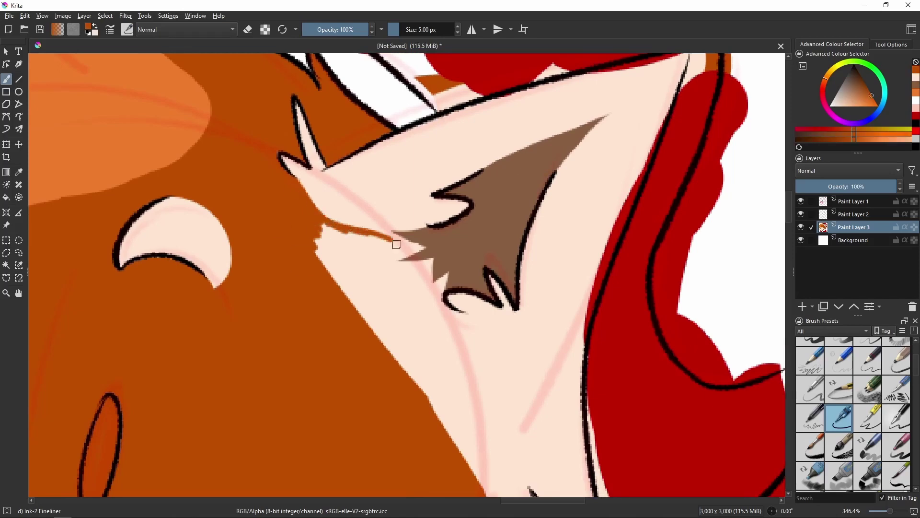
pyautogui.moveTo(321, 240)
pyautogui.mouseDown()
pyautogui.moveTo(360, 302)
pyautogui.moveTo(381, 302)
pyautogui.mouseUp()
pyautogui.moveTo(442, 299); pyautogui.dragTo(460, 341)
pyautogui.moveTo(471, 394)
pyautogui.mouseDown()
pyautogui.moveTo(429, 317)
pyautogui.moveTo(472, 435)
pyautogui.mouseUp()
pyautogui.moveTo(425, 342)
pyautogui.mouseDown()
pyautogui.moveTo(449, 425)
pyautogui.moveTo(466, 457)
pyautogui.moveTo(470, 444)
pyautogui.moveTo(480, 455)
pyautogui.moveTo(464, 398)
pyautogui.mouseUp()
pyautogui.keyDown('ctrl'); pyautogui.click(472, 430); pyautogui.keyUp('ctrl')
pyautogui.keyDown('ctrl'); pyautogui.click(374, 256); pyautogui.keyUp('ctrl')
pyautogui.moveTo(374, 256)
pyautogui.mouseDown()
pyautogui.moveTo(405, 269)
pyautogui.moveTo(376, 244)
pyautogui.moveTo(389, 273)
pyautogui.moveTo(399, 222)
pyautogui.mouseUp()
pyautogui.scroll(5, 390, 243)
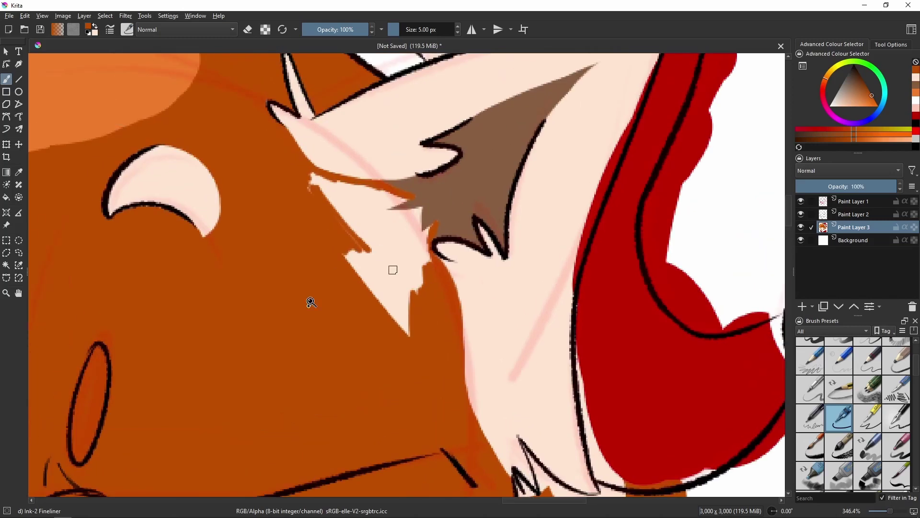
# Step: Shape jagged rust-brown fur points where the near ear's brown hollow meets the head
pyautogui.moveTo(310, 193)
pyautogui.mouseDown()
pyautogui.moveTo(360, 257)
pyautogui.moveTo(337, 264)
pyautogui.moveTo(434, 276)
pyautogui.moveTo(437, 358)
pyautogui.moveTo(479, 306)
pyautogui.mouseUp()
pyautogui.keyDown('ctrl'); pyautogui.click(463, 287); pyautogui.keyUp('ctrl')
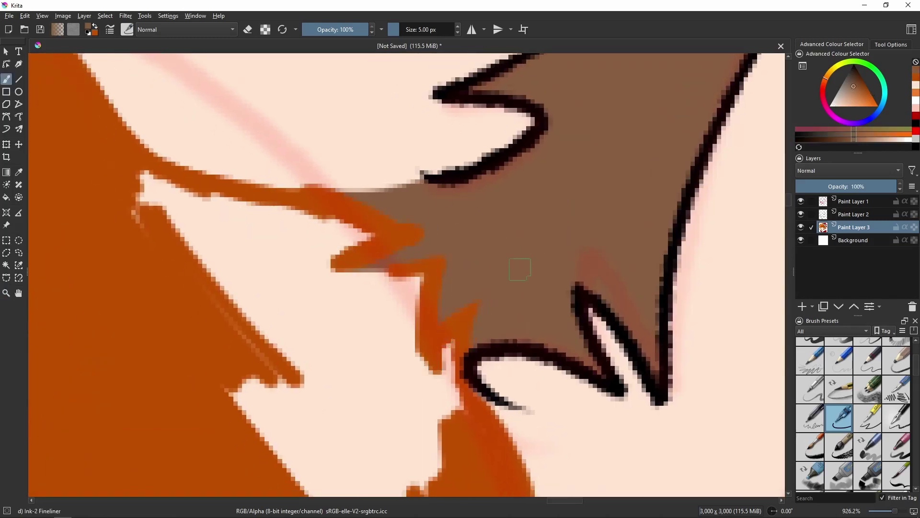
pyautogui.keyDown('ctrl'); pyautogui.click(416, 238); pyautogui.keyUp('ctrl')
pyautogui.moveTo(405, 282)
pyautogui.mouseDown()
pyautogui.moveTo(415, 252)
pyautogui.moveTo(393, 242)
pyautogui.moveTo(410, 237)
pyautogui.moveTo(401, 241)
pyautogui.moveTo(431, 262)
pyautogui.moveTo(405, 345)
pyautogui.moveTo(467, 393)
pyautogui.mouseUp()
pyautogui.moveTo(453, 354); pyautogui.dragTo(499, 434)
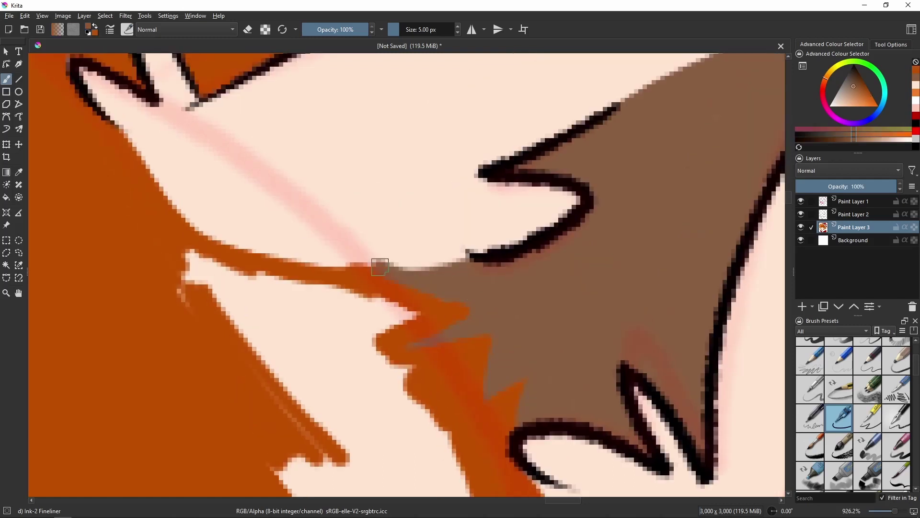
# Step: Cover the leftover cream patch between the near ear's hollow and the forehead with rust brown
pyautogui.scroll(-2, 425, 274)
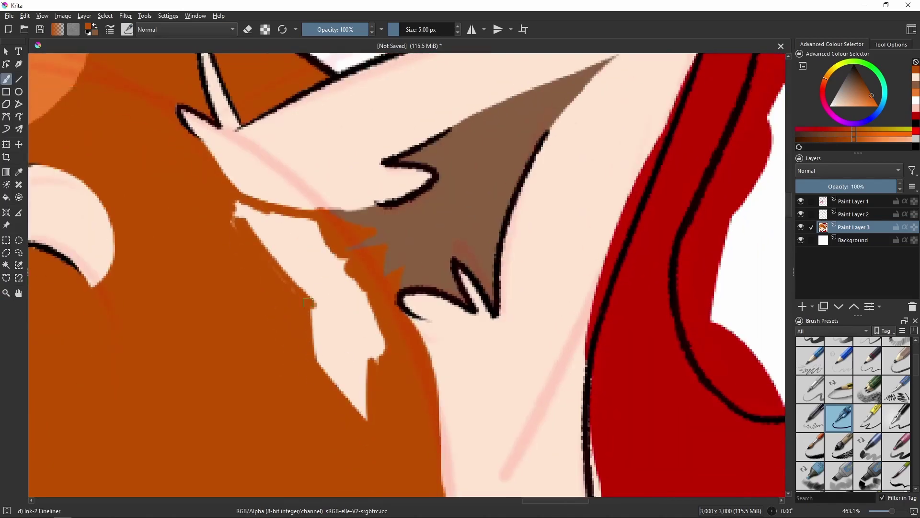
pyautogui.moveTo(308, 303)
pyautogui.mouseDown()
pyautogui.moveTo(354, 284)
pyautogui.moveTo(374, 328)
pyautogui.moveTo(345, 312)
pyautogui.moveTo(341, 341)
pyautogui.moveTo(349, 392)
pyautogui.moveTo(376, 426)
pyautogui.mouseUp()
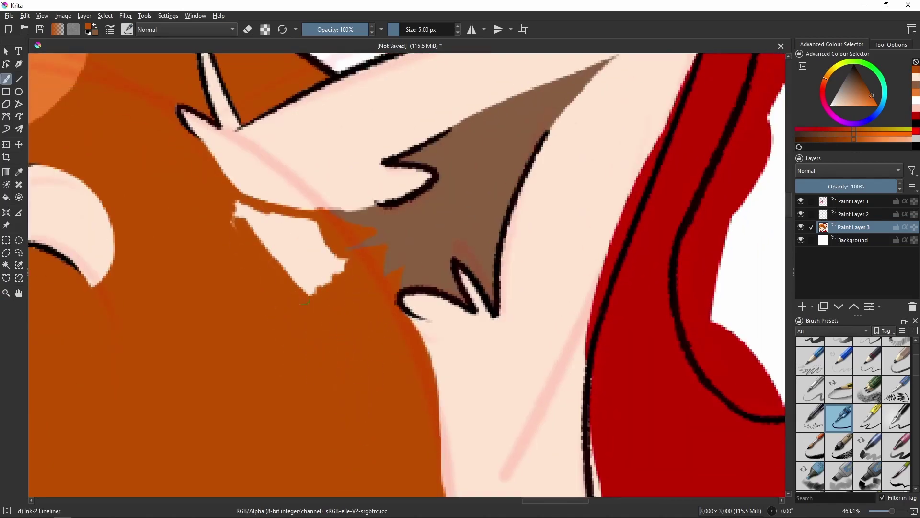
pyautogui.moveTo(305, 301)
pyautogui.mouseDown()
pyautogui.moveTo(291, 241)
pyautogui.moveTo(330, 267)
pyautogui.moveTo(350, 264)
pyautogui.moveTo(306, 310)
pyautogui.moveTo(321, 257)
pyautogui.moveTo(457, 325)
pyautogui.moveTo(354, 267)
pyautogui.moveTo(465, 281)
pyautogui.moveTo(425, 288)
pyautogui.moveTo(340, 267)
pyautogui.moveTo(372, 355)
pyautogui.mouseUp()
pyautogui.scroll(3, 192, 182)
pyautogui.scroll(-2, 484, 227)
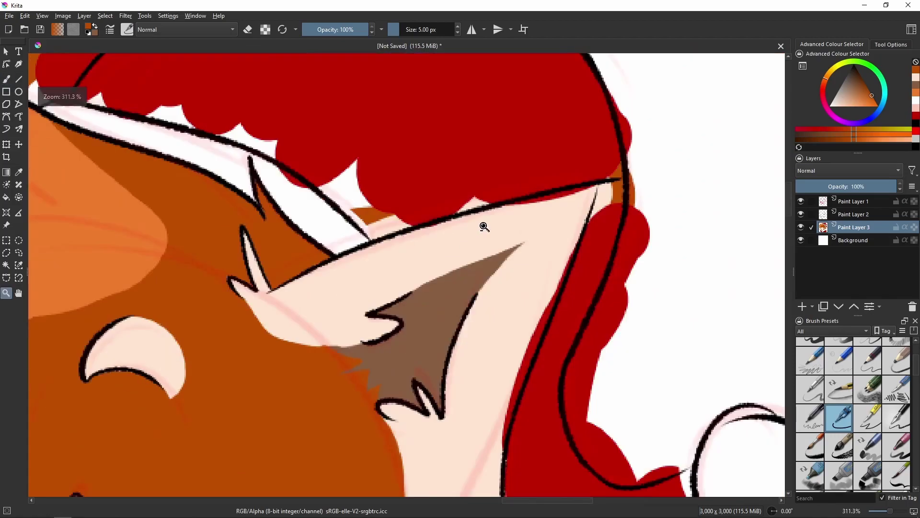
pyautogui.scroll(-2, 484, 227)
pyautogui.scroll(4, 298, 353)
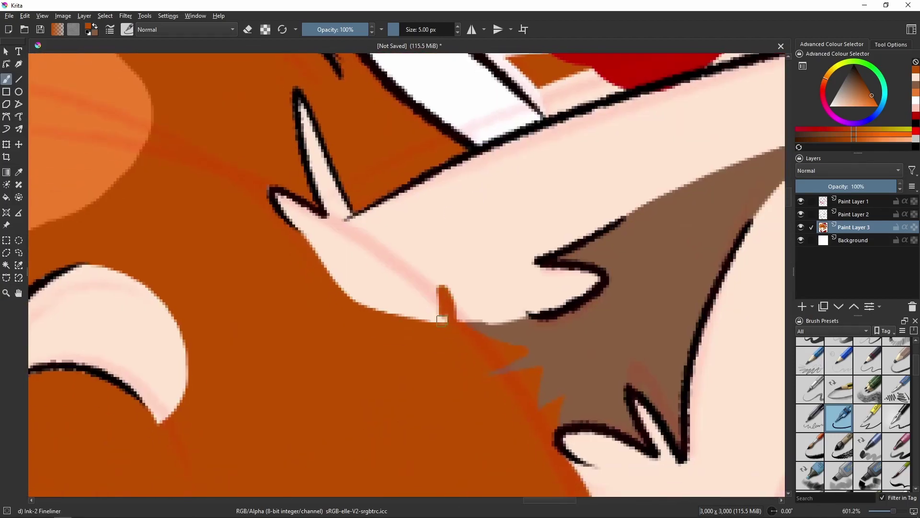
# Step: Cut the underside of the near ear's upper cream tuft into jagged fur points using rust brown and cream
pyautogui.moveTo(318, 246)
pyautogui.mouseDown()
pyautogui.moveTo(348, 305)
pyautogui.moveTo(376, 284)
pyautogui.moveTo(362, 296)
pyautogui.moveTo(372, 266)
pyautogui.moveTo(406, 245)
pyautogui.moveTo(401, 329)
pyautogui.moveTo(425, 290)
pyautogui.moveTo(396, 297)
pyautogui.moveTo(409, 324)
pyautogui.moveTo(398, 329)
pyautogui.moveTo(433, 314)
pyautogui.mouseUp()
pyautogui.keyDown('ctrl'); pyautogui.click(372, 267); pyautogui.keyUp('ctrl')
pyautogui.keyDown('ctrl'); pyautogui.click(393, 307); pyautogui.keyUp('ctrl')
pyautogui.keyDown('ctrl'); pyautogui.click(421, 291); pyautogui.keyUp('ctrl')
pyautogui.keyDown('ctrl'); pyautogui.click(405, 312); pyautogui.keyUp('ctrl')
pyautogui.keyDown('ctrl'); pyautogui.click(438, 306); pyautogui.keyUp('ctrl')
pyautogui.keyDown('ctrl'); pyautogui.click(434, 318); pyautogui.keyUp('ctrl')
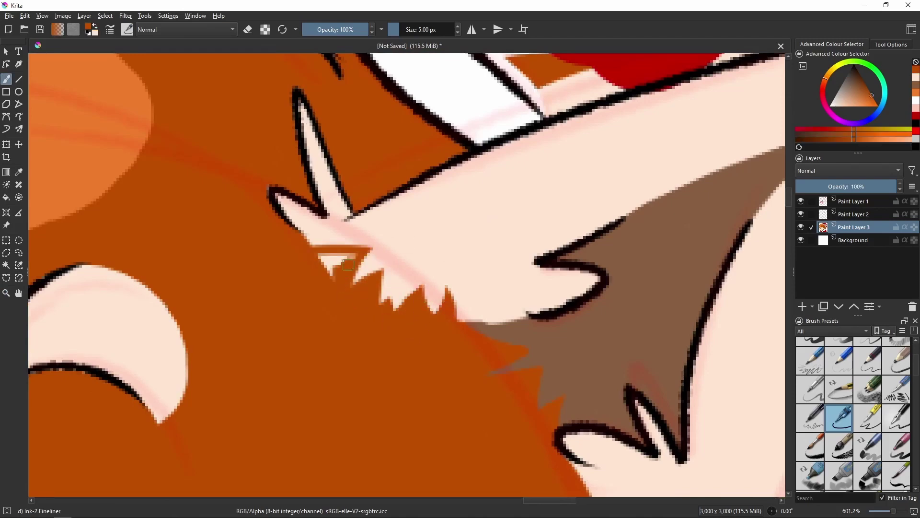
# Step: Draw rust-brown fur spikes into the near ear's cream edge just below the hollow's lower tuft
pyautogui.scroll(-5, 332, 269)
pyautogui.hscroll(3, 372, 289)
pyautogui.moveTo(398, 146)
pyautogui.mouseDown()
pyautogui.moveTo(468, 164)
pyautogui.moveTo(422, 194)
pyautogui.mouseUp()
pyautogui.keyDown('ctrl'); pyautogui.click(434, 158); pyautogui.keyUp('ctrl')
pyautogui.moveTo(434, 158); pyautogui.dragTo(495, 157)
pyautogui.keyDown('ctrl'); pyautogui.click(417, 206); pyautogui.keyUp('ctrl')
pyautogui.moveTo(417, 207); pyautogui.dragTo(485, 220)
pyautogui.scroll(-2, 485, 220)
pyautogui.moveTo(442, 134)
pyautogui.mouseDown()
pyautogui.moveTo(458, 238)
pyautogui.moveTo(427, 237)
pyautogui.moveTo(474, 156)
pyautogui.moveTo(479, 197)
pyautogui.mouseUp()
pyautogui.keyDown('ctrl'); pyautogui.click(431, 143); pyautogui.keyUp('ctrl')
pyautogui.keyDown('ctrl'); pyautogui.click(421, 144); pyautogui.keyUp('ctrl')
pyautogui.hotkey('ctrl', 'z')
pyautogui.keyDown('ctrl'); pyautogui.click(427, 150); pyautogui.keyUp('ctrl')
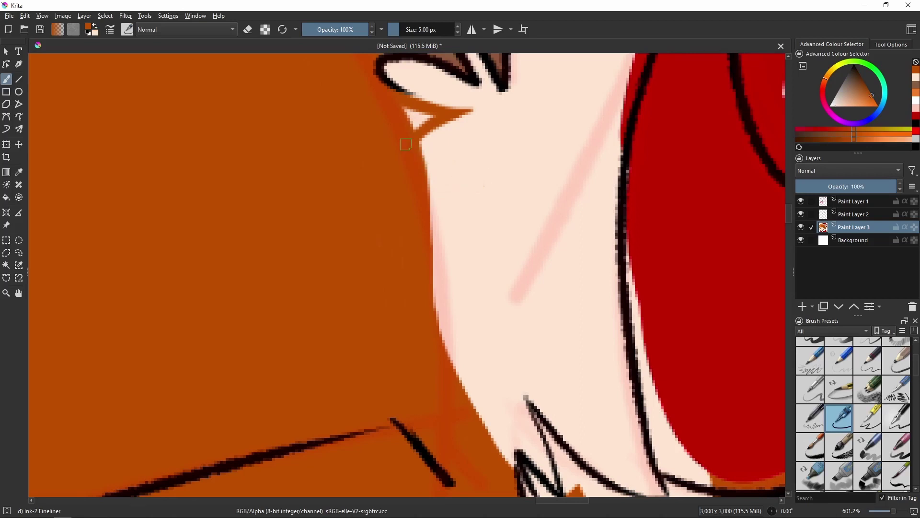
# Step: Continue the rust-brown fur spikes down the near ear's inner cream edge to its base
pyautogui.moveTo(422, 206); pyautogui.dragTo(460, 235)
pyautogui.moveTo(433, 261)
pyautogui.mouseDown()
pyautogui.moveTo(489, 314)
pyautogui.moveTo(503, 417)
pyautogui.mouseUp()
pyautogui.hotkey('ctrl', 'z')
pyautogui.hotkey('ctrl', 'z')
pyautogui.moveTo(439, 319)
pyautogui.mouseDown()
pyautogui.moveTo(496, 425)
pyautogui.moveTo(477, 395)
pyautogui.moveTo(493, 439)
pyautogui.mouseUp()
pyautogui.keyDown('ctrl'); pyautogui.click(474, 391); pyautogui.keyUp('ctrl')
pyautogui.scroll(1, 457, 349)
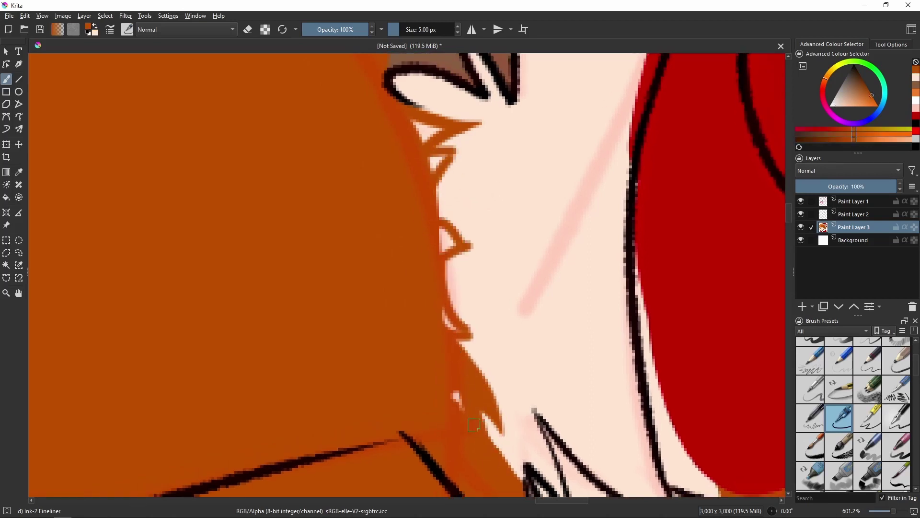
# Step: Fill the gaps inside the ear-edge spikes with rust brown and sharpen their points with cream
pyautogui.scroll(1, 479, 350)
pyautogui.keyDown('ctrl'); pyautogui.click(496, 349); pyautogui.keyUp('ctrl')
pyautogui.moveTo(479, 347)
pyautogui.mouseDown()
pyautogui.moveTo(481, 250)
pyautogui.moveTo(456, 242)
pyautogui.moveTo(472, 263)
pyautogui.moveTo(454, 250)
pyautogui.moveTo(466, 214)
pyautogui.moveTo(444, 175)
pyautogui.mouseUp()
pyautogui.keyDown('ctrl'); pyautogui.click(444, 251); pyautogui.keyUp('ctrl')
pyautogui.keyDown('ctrl'); pyautogui.click(474, 271); pyautogui.keyUp('ctrl')
pyautogui.keyDown('ctrl'); pyautogui.click(444, 269); pyautogui.keyUp('ctrl')
pyautogui.keyDown('ctrl'); pyautogui.click(472, 242); pyautogui.keyUp('ctrl')
pyautogui.keyDown('ctrl'); pyautogui.click(431, 211); pyautogui.keyUp('ctrl')
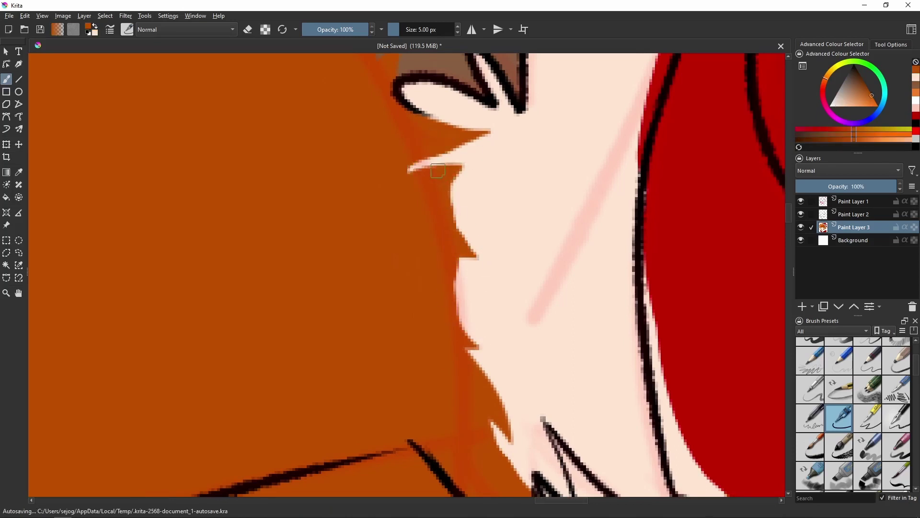
# Step: Cover the red spill along the near ear's outer edge with cream
pyautogui.scroll(-4, 411, 224)
pyautogui.scroll(-2, 410, 224)
pyautogui.moveTo(410, 224); pyautogui.dragTo(440, 191)
pyautogui.moveTo(379, 300); pyautogui.dragTo(689, 94)
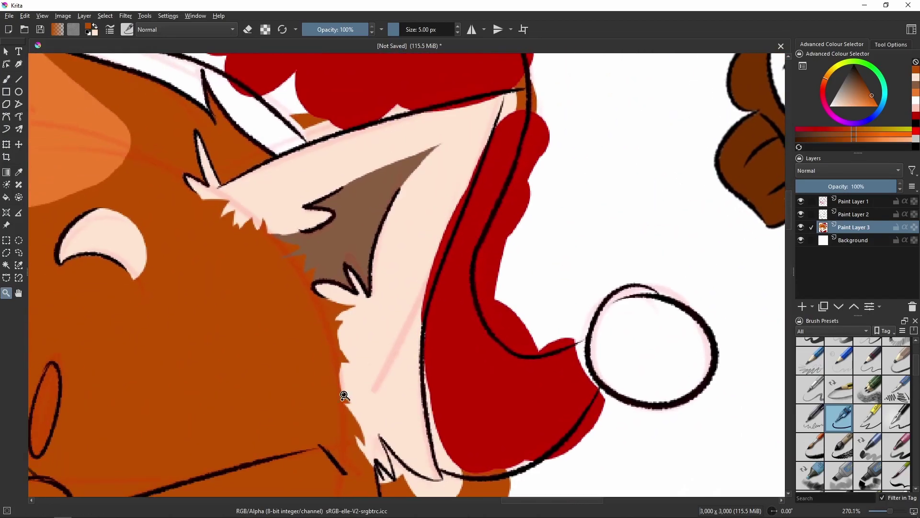
pyautogui.press('b')
pyautogui.moveTo(402, 275); pyautogui.dragTo(452, 156)
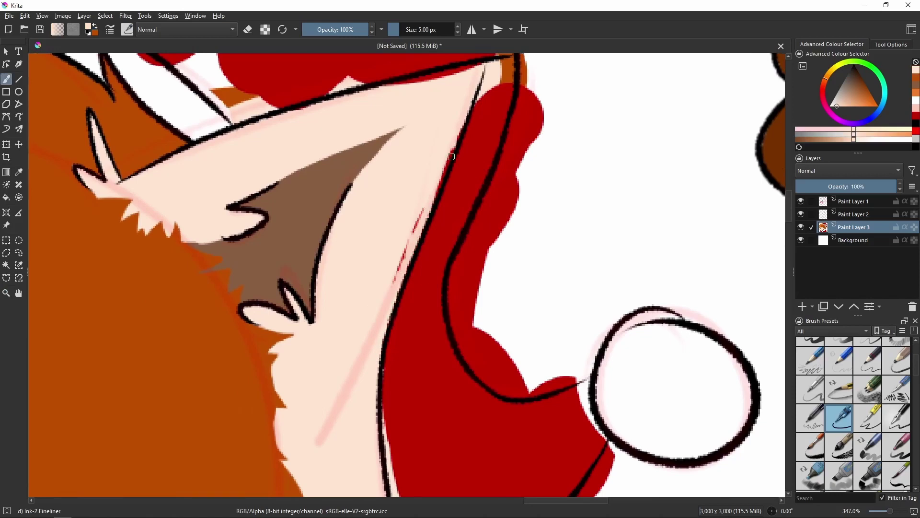
pyautogui.scroll(2, 459, 146)
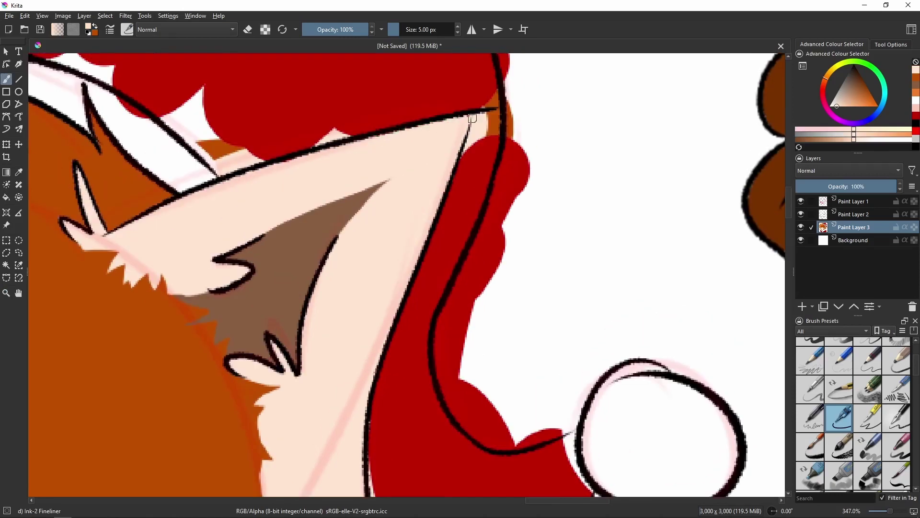
# Step: Add a new paint layer beneath Paint Layer 3 and choose a medium green as the paint colour
pyautogui.press('Insert')
pyautogui.hotkey('ctrl', 'pagedown')
pyautogui.click(873, 101)
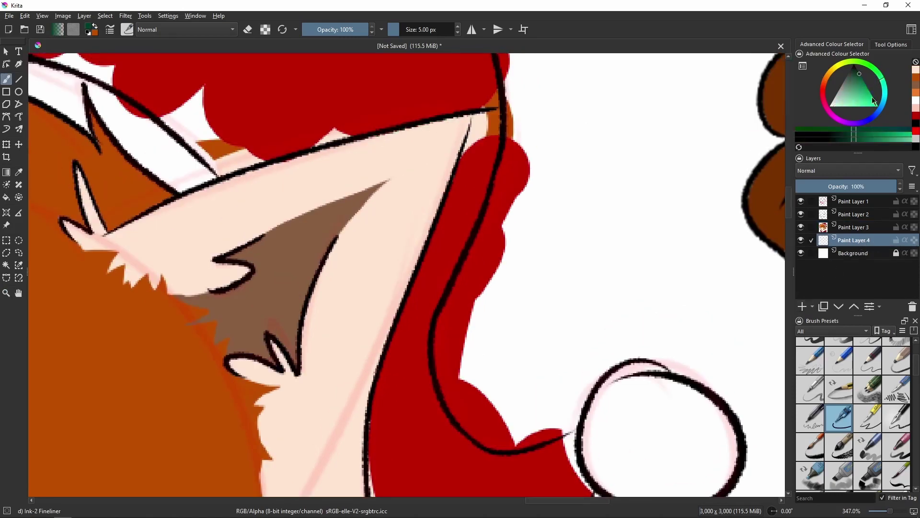
pyautogui.click(864, 83)
# Step: Lasso a loose area around the whole character, fill it with green on the new layer, and clear the selection
pyautogui.scroll(-5, 519, 206)
pyautogui.scroll(3, 884, 372)
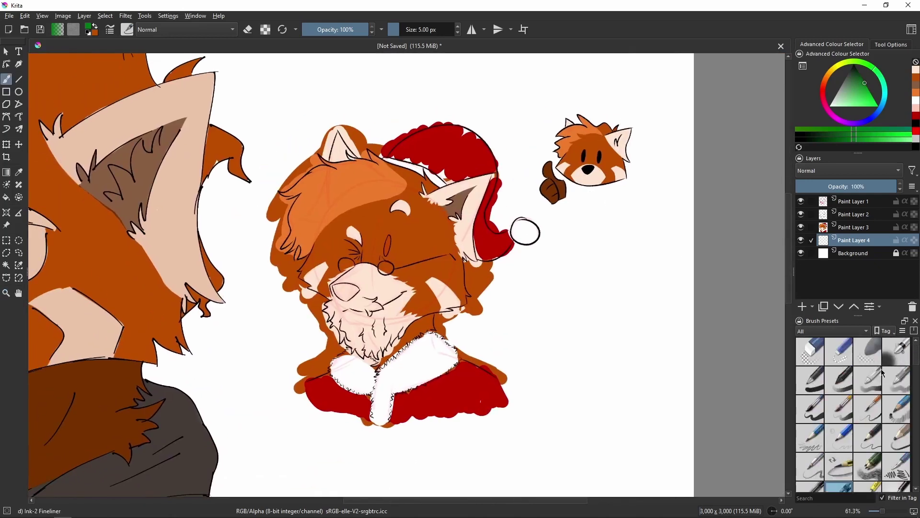
pyautogui.click(810, 379)
pyautogui.moveTo(415, 98); pyautogui.dragTo(593, 278)
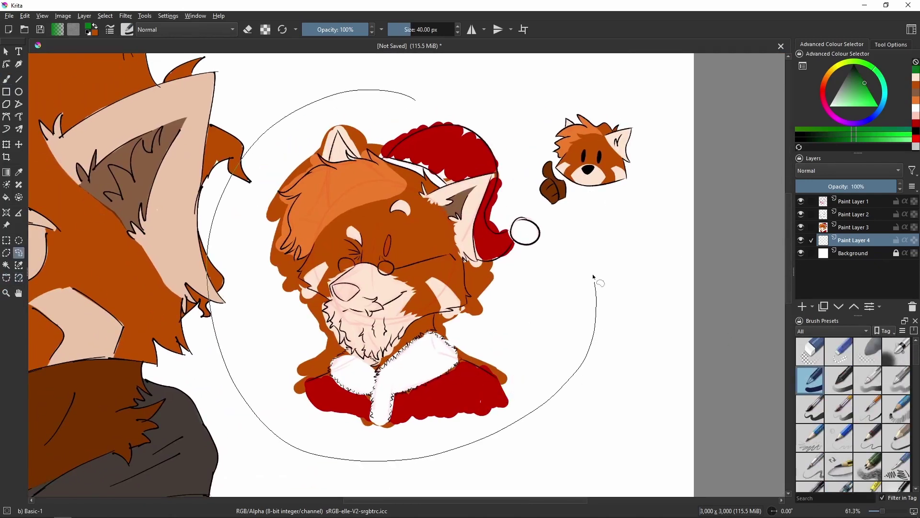
pyautogui.hotkey('shift', 'BackSpace')
pyautogui.hotkey('ctrl', 'shift', 'a')
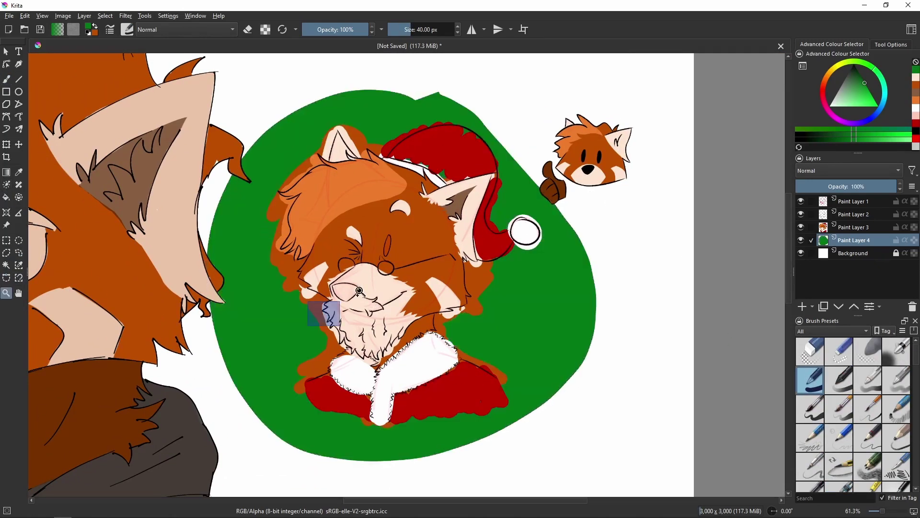
# Step: Fill the unpainted gaps in the Santa hat with red on Paint Layer 3, using the 40 px Basic-1 brush
pyautogui.moveTo(322, 288)
pyautogui.mouseDown()
pyautogui.moveTo(574, 192)
pyautogui.moveTo(537, 200)
pyautogui.mouseUp()
pyautogui.press('pageup')
pyautogui.keyDown('ctrl'); pyautogui.click(489, 233); pyautogui.keyUp('ctrl')
pyautogui.press('b')
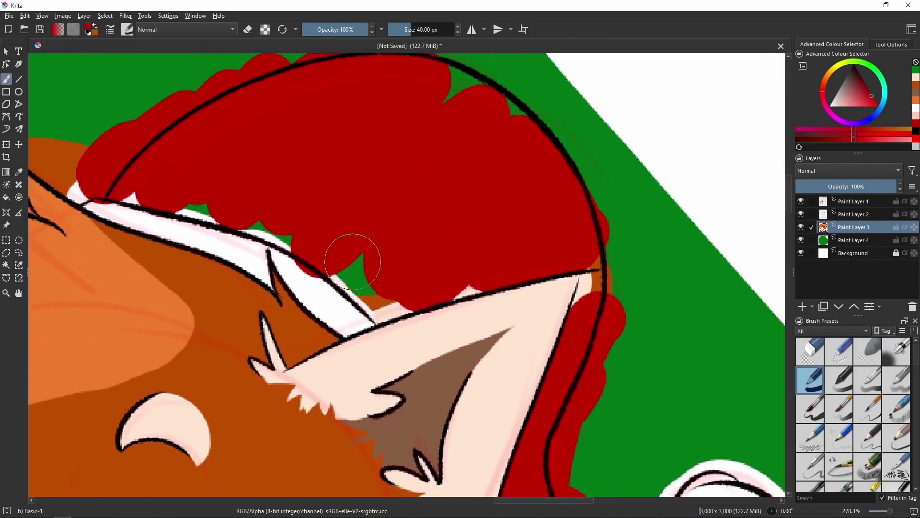
pyautogui.moveTo(440, 185)
pyautogui.mouseDown()
pyautogui.moveTo(353, 257)
pyautogui.moveTo(456, 150)
pyautogui.moveTo(507, 196)
pyautogui.moveTo(245, 246)
pyautogui.moveTo(346, 280)
pyautogui.mouseUp()
pyautogui.moveTo(200, 237); pyautogui.dragTo(186, 125)
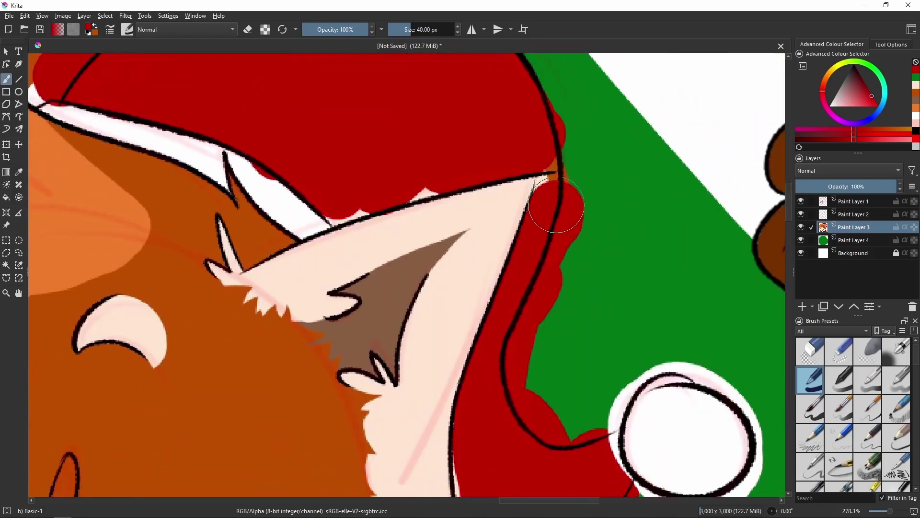
pyautogui.keyDown('ctrl'); pyautogui.click(423, 220); pyautogui.keyUp('ctrl')
pyautogui.keyDown('ctrl'); pyautogui.click(378, 139); pyautogui.keyUp('ctrl')
pyautogui.moveTo(481, 378)
pyautogui.mouseDown()
pyautogui.moveTo(437, 205)
pyautogui.moveTo(446, 352)
pyautogui.moveTo(479, 351)
pyautogui.moveTo(550, 288)
pyautogui.moveTo(548, 276)
pyautogui.moveTo(563, 299)
pyautogui.moveTo(527, 302)
pyautogui.moveTo(596, 319)
pyautogui.moveTo(467, 247)
pyautogui.moveTo(508, 72)
pyautogui.mouseUp()
# Step: Extend the collar trim's white past its jagged outline and bring the coat's red up to its lower edge
pyautogui.keyDown('ctrl'); pyautogui.click(285, 240); pyautogui.keyUp('ctrl')
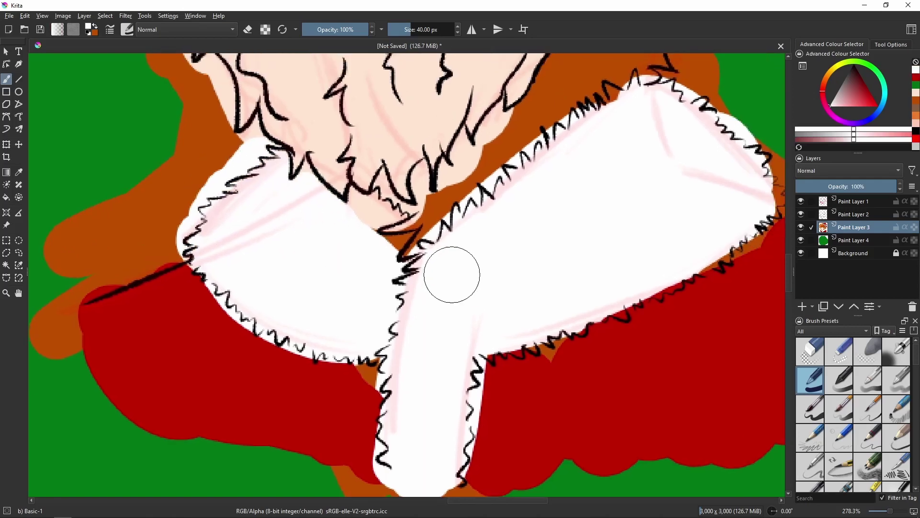
pyautogui.press('m')
pyautogui.keyDown('ctrl'); pyautogui.click(596, 232); pyautogui.keyUp('ctrl')
pyautogui.press('m')
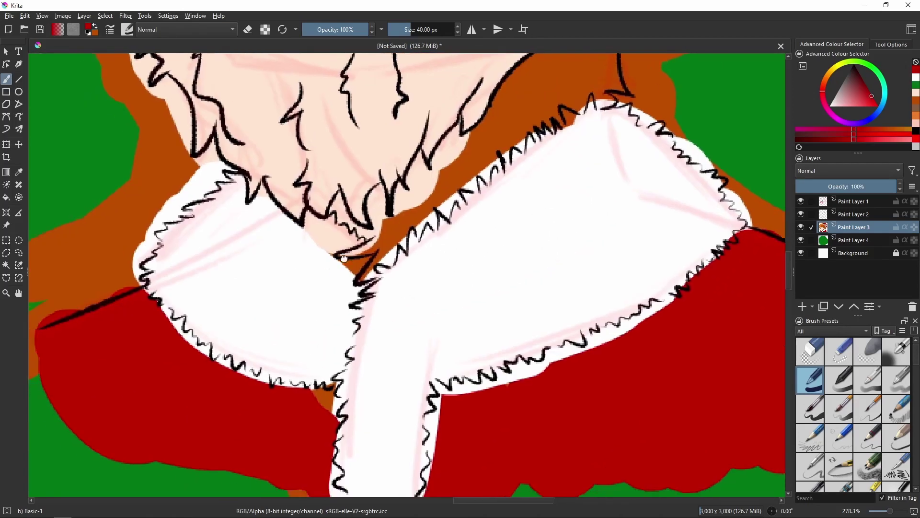
pyautogui.moveTo(298, 345); pyautogui.dragTo(389, 340)
# Step: Clean the boundary between the hat and the near ear's upper edge with cream and red, using the 5 px Ink-2 Fineliner
pyautogui.scroll(-4, 359, 369)
pyautogui.scroll(2, 446, 306)
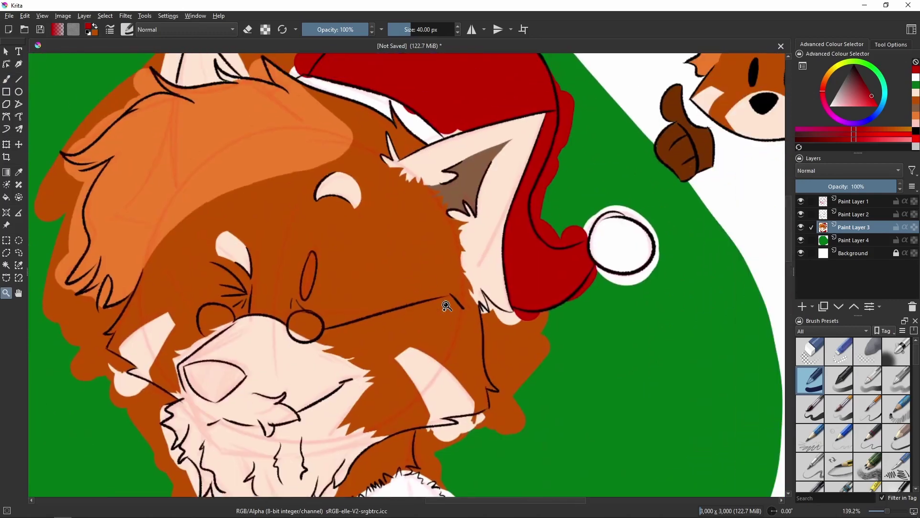
pyautogui.scroll(6, 480, 158)
pyautogui.scroll(-1, 524, 206)
pyautogui.press('b')
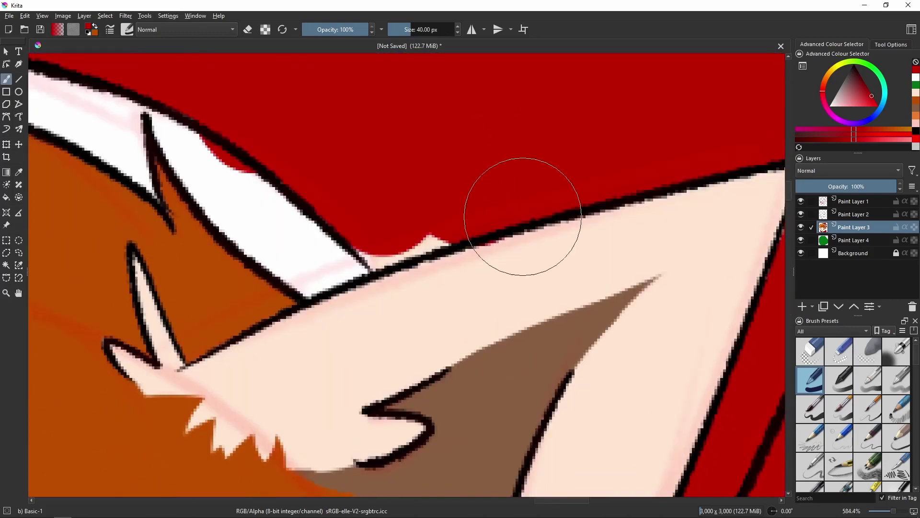
pyautogui.scroll(-1, 880, 379)
pyautogui.click(839, 386)
pyautogui.keyDown('ctrl'); pyautogui.click(497, 293); pyautogui.keyUp('ctrl')
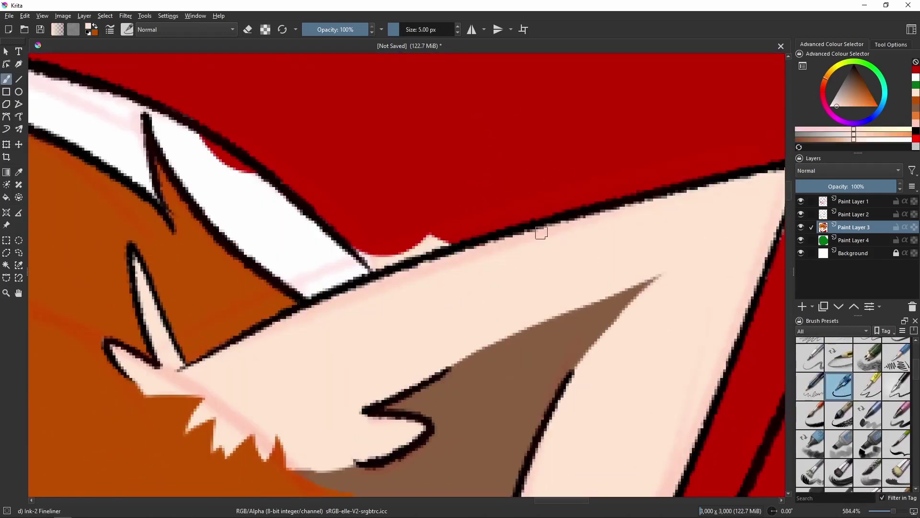
pyautogui.keyDown('ctrl'); pyautogui.click(419, 240); pyautogui.keyUp('ctrl')
pyautogui.moveTo(375, 266); pyautogui.dragTo(396, 260)
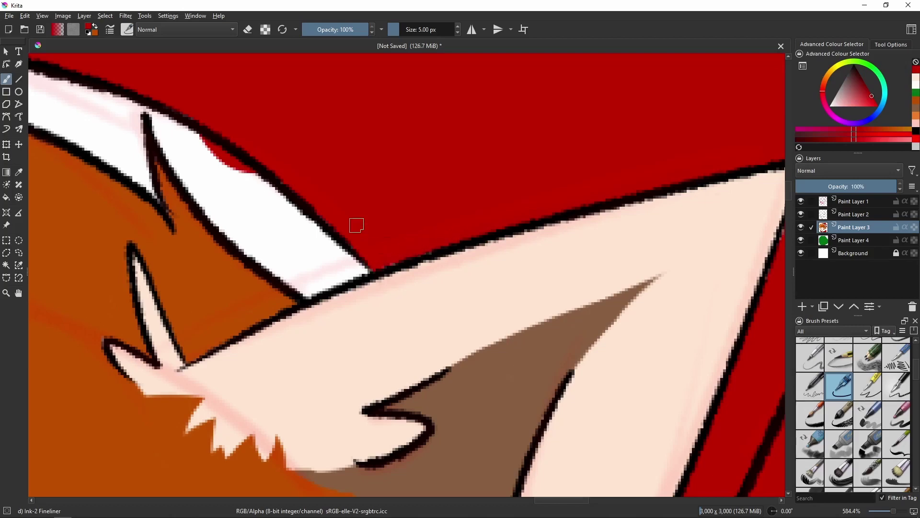
# Step: Cover the red spill along the upper edge of the hat's fur band with white
pyautogui.hscroll(-1, 357, 224)
pyautogui.keyDown('ctrl'); pyautogui.click(242, 148); pyautogui.keyUp('ctrl')
pyautogui.moveTo(243, 148)
pyautogui.mouseDown()
pyautogui.moveTo(281, 157)
pyautogui.moveTo(365, 206)
pyautogui.mouseUp()
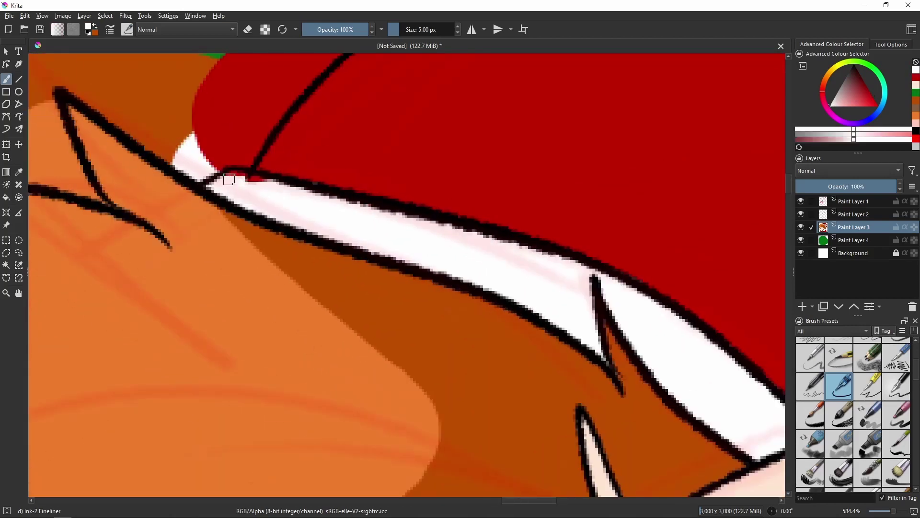
# Step: Fill the gaps under the beard's tip and between its lowest tufts with dark brown
pyautogui.scroll(-8, 333, 199)
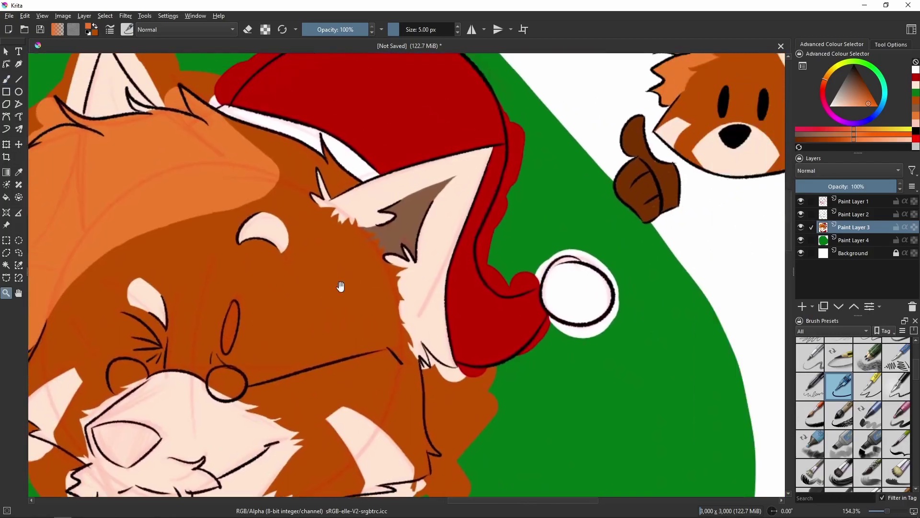
pyautogui.moveTo(341, 287); pyautogui.dragTo(493, 105)
pyautogui.scroll(6, 280, 357)
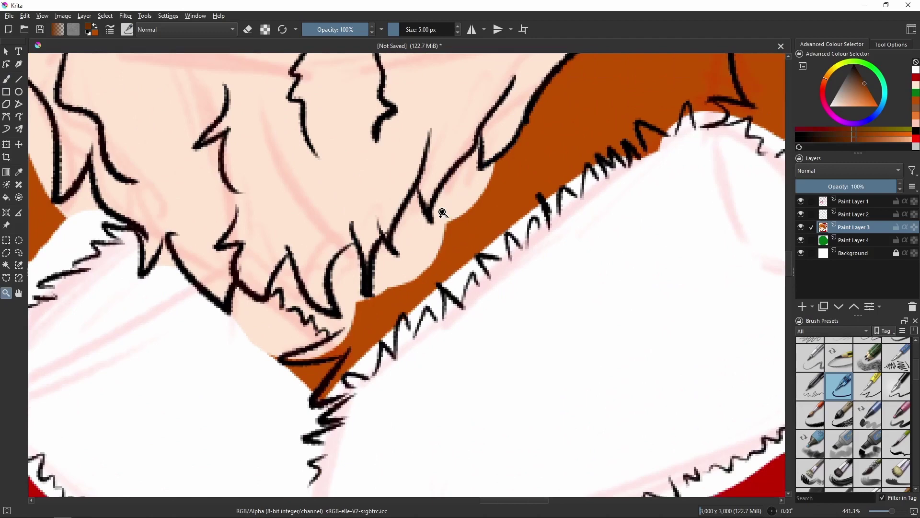
pyautogui.press('b')
pyautogui.moveTo(287, 358); pyautogui.dragTo(349, 340)
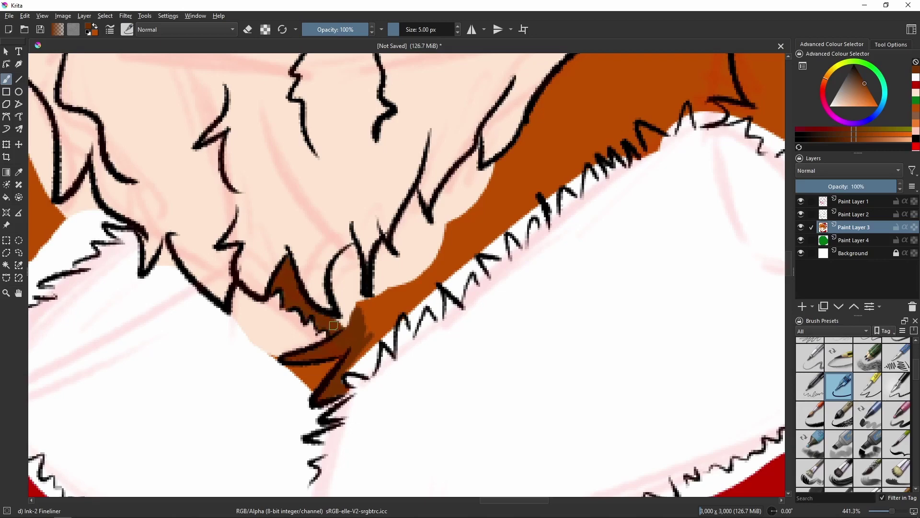
pyautogui.moveTo(360, 269); pyautogui.dragTo(343, 299)
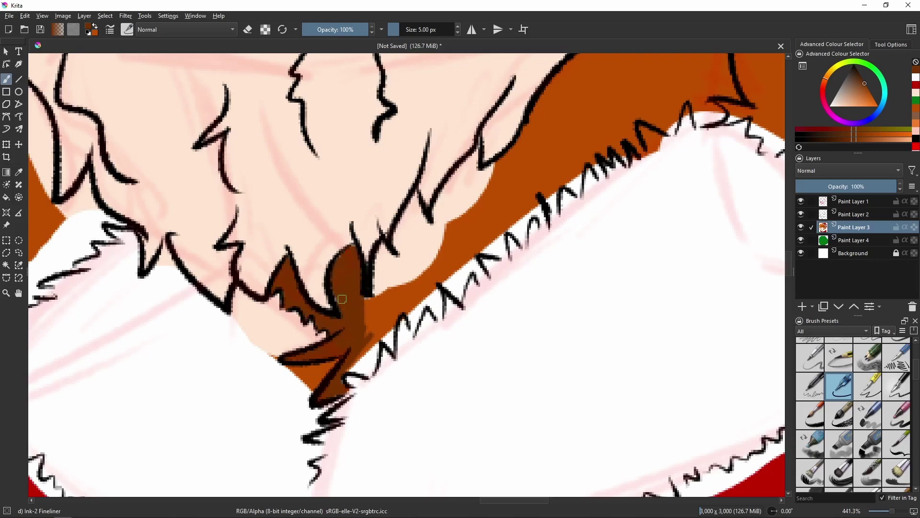
pyautogui.moveTo(351, 250)
pyautogui.mouseDown()
pyautogui.moveTo(405, 259)
pyautogui.moveTo(377, 262)
pyautogui.mouseUp()
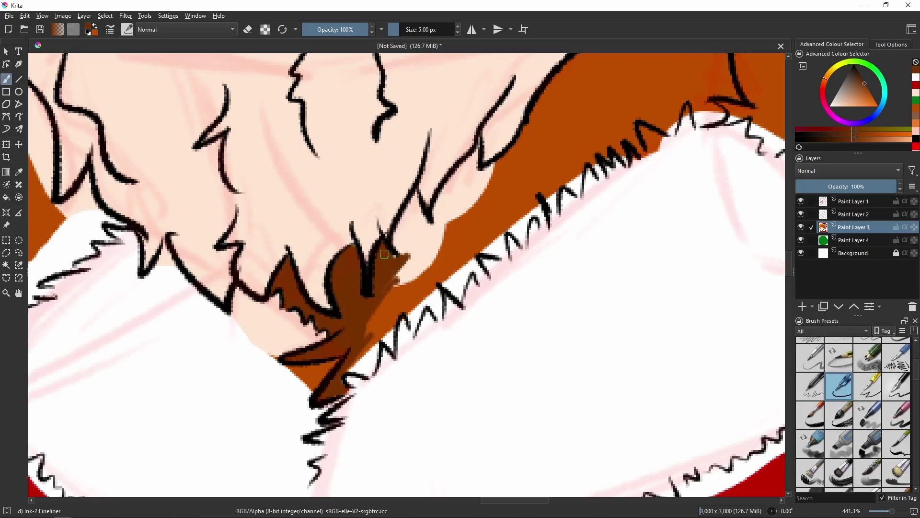
# Step: Paint dark brown beneath the beard's jagged edge along the neck, and hide the sketch on Paint Layer 1
pyautogui.moveTo(411, 232)
pyautogui.mouseDown()
pyautogui.moveTo(419, 256)
pyautogui.moveTo(439, 223)
pyautogui.mouseUp()
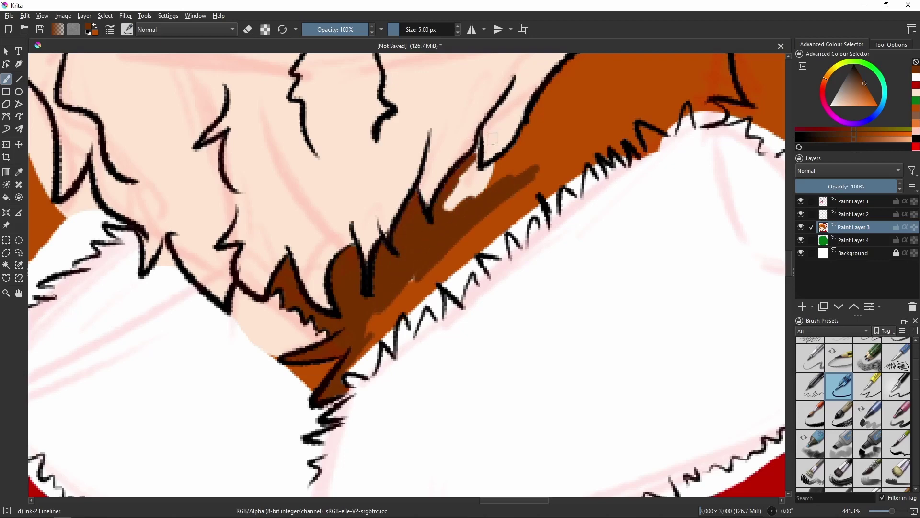
pyautogui.moveTo(477, 148)
pyautogui.mouseDown()
pyautogui.moveTo(448, 207)
pyautogui.moveTo(570, 120)
pyautogui.moveTo(526, 134)
pyautogui.mouseUp()
pyautogui.moveTo(369, 314); pyautogui.dragTo(316, 345)
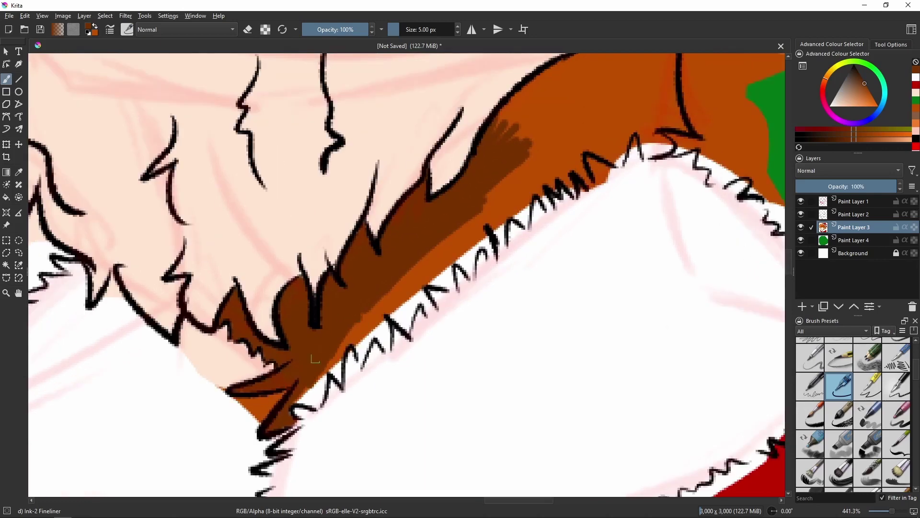
pyautogui.click(801, 202)
pyautogui.scroll(3, 427, 211)
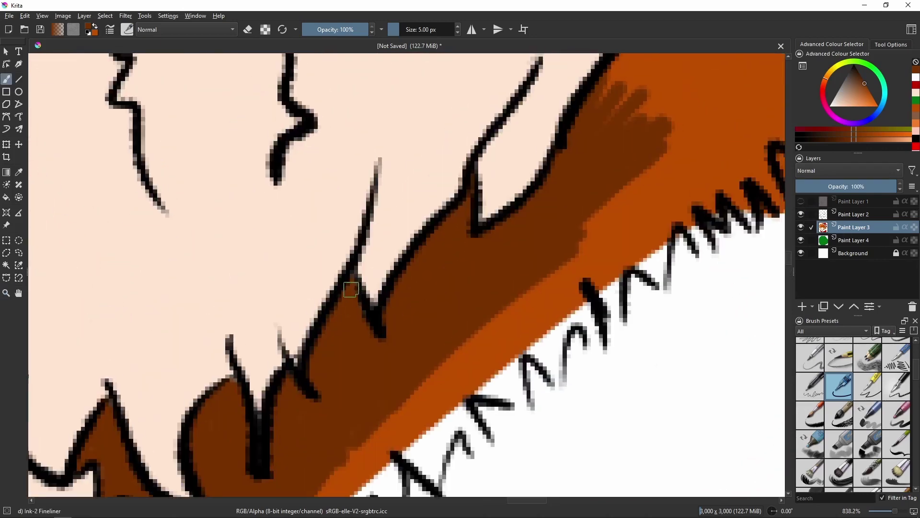
# Step: Extend the neck's dark brown up to the jaw line and across to the neck's outer outline
pyautogui.keyDown('ctrl'); pyautogui.click(459, 182); pyautogui.keyUp('ctrl')
pyautogui.moveTo(460, 182); pyautogui.dragTo(456, 162)
pyautogui.moveTo(444, 279)
pyautogui.mouseDown()
pyautogui.moveTo(507, 240)
pyautogui.moveTo(539, 312)
pyautogui.moveTo(432, 245)
pyautogui.mouseUp()
pyautogui.moveTo(472, 226)
pyautogui.mouseDown()
pyautogui.moveTo(525, 261)
pyautogui.moveTo(532, 191)
pyautogui.moveTo(446, 201)
pyautogui.moveTo(508, 144)
pyautogui.mouseUp()
pyautogui.moveTo(522, 175); pyautogui.dragTo(483, 316)
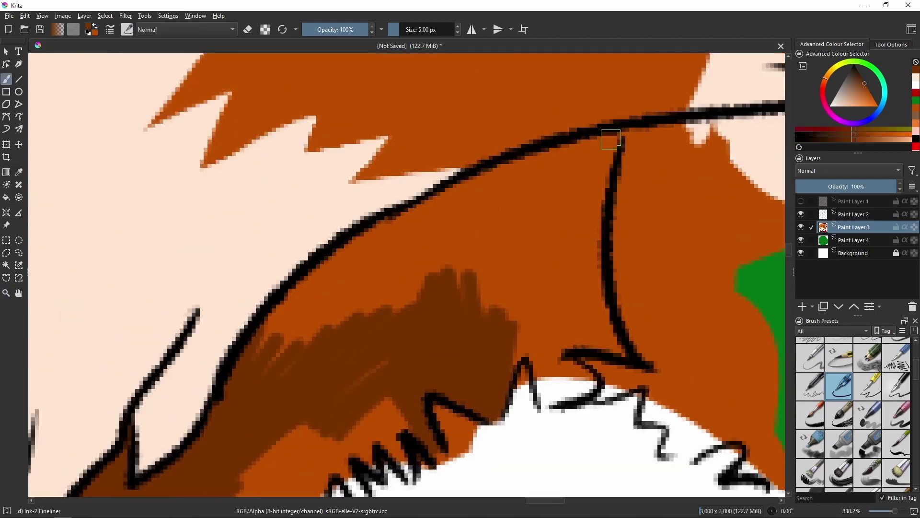
pyautogui.moveTo(618, 132)
pyautogui.mouseDown()
pyautogui.moveTo(590, 331)
pyautogui.moveTo(620, 345)
pyautogui.mouseUp()
pyautogui.moveTo(566, 295); pyautogui.dragTo(595, 335)
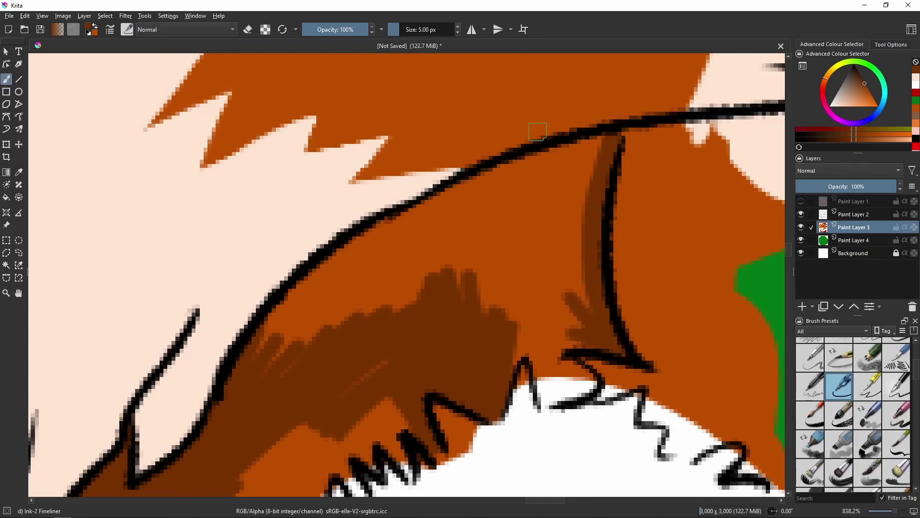
pyautogui.moveTo(345, 310)
pyautogui.mouseDown()
pyautogui.moveTo(258, 376)
pyautogui.moveTo(274, 318)
pyautogui.moveTo(342, 253)
pyautogui.moveTo(459, 214)
pyautogui.moveTo(455, 194)
pyautogui.moveTo(557, 153)
pyautogui.moveTo(537, 161)
pyautogui.moveTo(583, 173)
pyautogui.moveTo(433, 300)
pyautogui.moveTo(418, 270)
pyautogui.moveTo(346, 302)
pyautogui.moveTo(580, 161)
pyautogui.moveTo(556, 156)
pyautogui.moveTo(453, 310)
pyautogui.moveTo(593, 174)
pyautogui.moveTo(584, 344)
pyautogui.moveTo(503, 372)
pyautogui.moveTo(499, 339)
pyautogui.moveTo(540, 290)
pyautogui.moveTo(559, 291)
pyautogui.moveTo(483, 308)
pyautogui.moveTo(494, 352)
pyautogui.moveTo(501, 299)
pyautogui.moveTo(528, 340)
pyautogui.mouseUp()
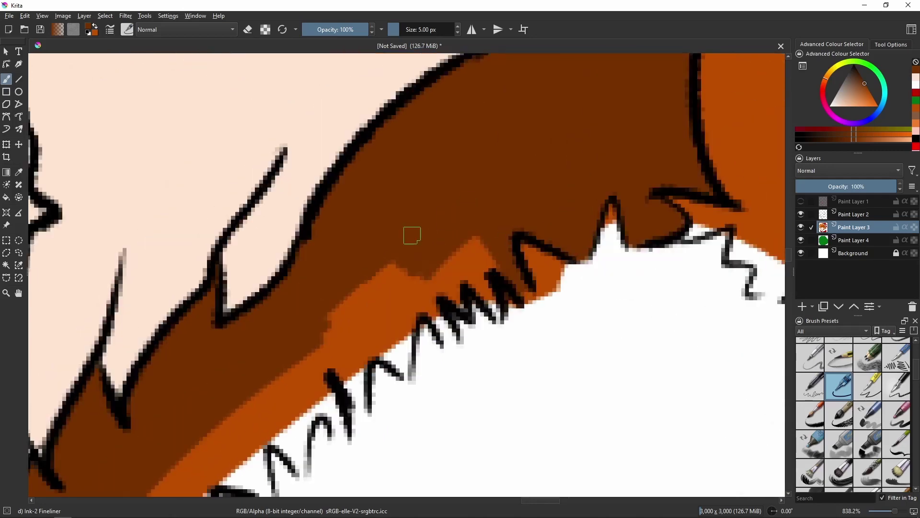
# Step: Fill the neck down to the highest part of the collar trim's jagged edge with dark brown, correcting spills with white
pyautogui.moveTo(410, 232)
pyautogui.mouseDown()
pyautogui.moveTo(363, 375)
pyautogui.moveTo(366, 344)
pyautogui.moveTo(406, 358)
pyautogui.moveTo(408, 282)
pyautogui.moveTo(466, 254)
pyautogui.moveTo(554, 160)
pyautogui.moveTo(625, 123)
pyautogui.mouseUp()
pyautogui.keyDown('ctrl'); pyautogui.click(515, 268); pyautogui.keyUp('ctrl')
pyautogui.keyDown('ctrl'); pyautogui.click(542, 148); pyautogui.keyUp('ctrl')
pyautogui.keyDown('ctrl'); pyautogui.click(527, 216); pyautogui.keyUp('ctrl')
pyautogui.moveTo(522, 207); pyautogui.dragTo(515, 201)
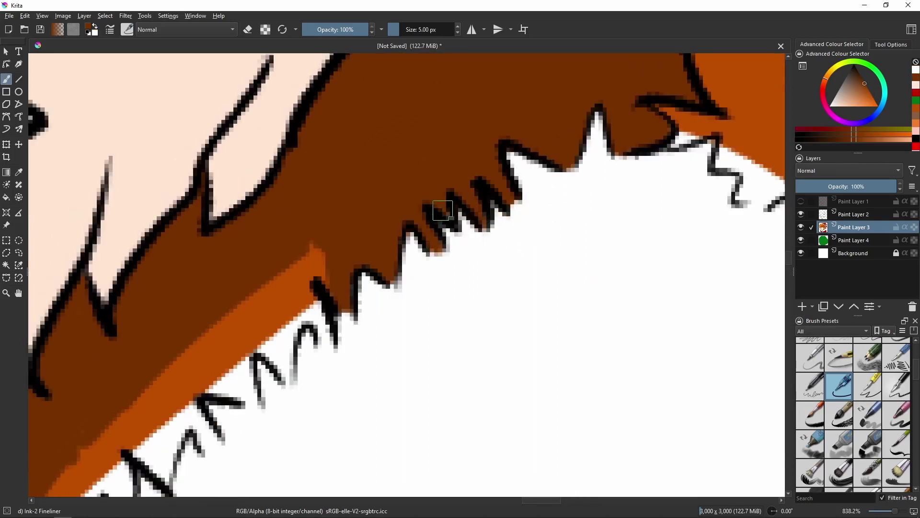
pyautogui.moveTo(474, 257)
pyautogui.mouseDown()
pyautogui.moveTo(546, 221)
pyautogui.moveTo(525, 208)
pyautogui.mouseUp()
pyautogui.keyDown('ctrl'); pyautogui.click(521, 203); pyautogui.keyUp('ctrl')
pyautogui.moveTo(522, 206); pyautogui.dragTo(561, 161)
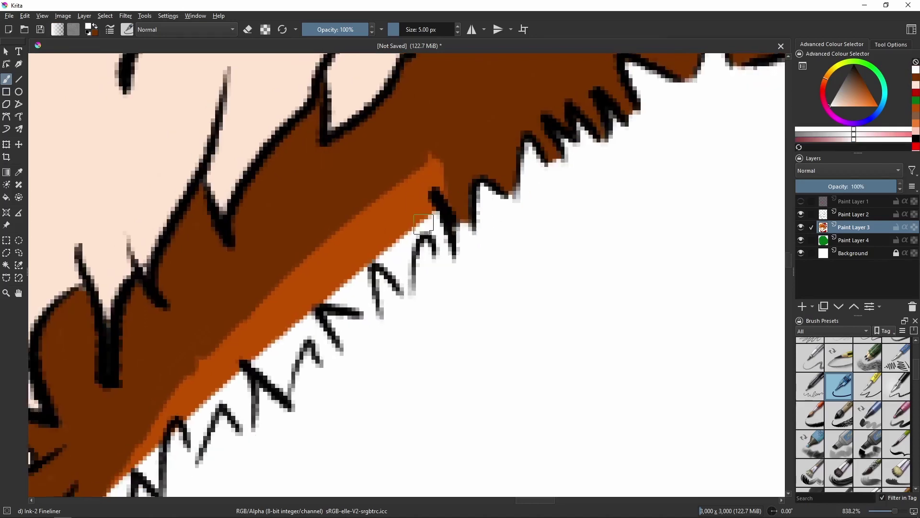
# Step: Continue the dark brown between the fur spikes along the middle of the collar's upper edge, cleaning overruns with white
pyautogui.keyDown('ctrl'); pyautogui.click(398, 230); pyautogui.keyUp('ctrl')
pyautogui.moveTo(395, 230); pyautogui.dragTo(403, 276)
pyautogui.keyDown('ctrl'); pyautogui.click(447, 264); pyautogui.keyUp('ctrl')
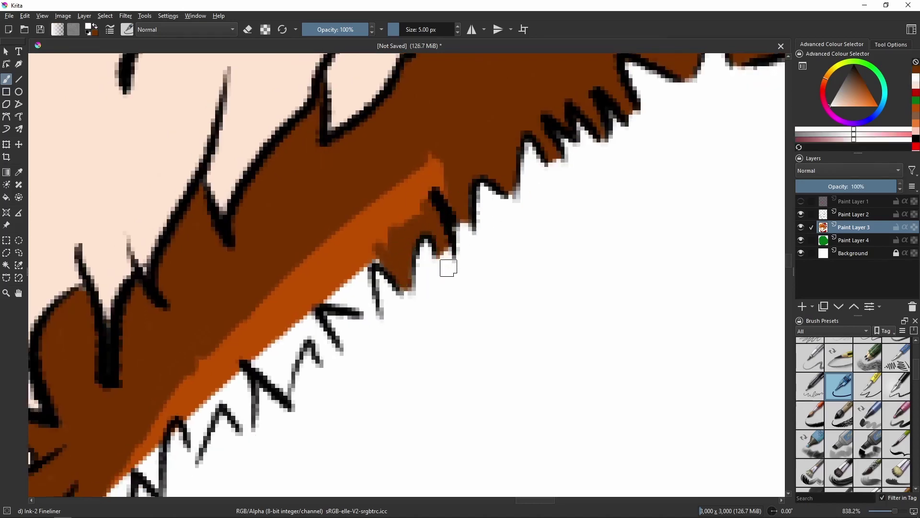
pyautogui.keyDown('ctrl'); pyautogui.click(353, 225); pyautogui.keyUp('ctrl')
pyautogui.moveTo(354, 226)
pyautogui.mouseDown()
pyautogui.moveTo(398, 168)
pyautogui.moveTo(448, 168)
pyautogui.moveTo(417, 144)
pyautogui.moveTo(513, 46)
pyautogui.mouseUp()
pyautogui.keyDown('ctrl'); pyautogui.click(482, 211); pyautogui.keyUp('ctrl')
# Step: Fill the remaining orange and white gaps between neck and collar spikes with dark brown, down to the collar's centre point
pyautogui.keyDown('ctrl'); pyautogui.click(336, 225); pyautogui.keyUp('ctrl')
pyautogui.moveTo(354, 231)
pyautogui.mouseDown()
pyautogui.moveTo(388, 287)
pyautogui.moveTo(360, 186)
pyautogui.moveTo(422, 240)
pyautogui.moveTo(434, 199)
pyautogui.moveTo(458, 182)
pyautogui.moveTo(417, 144)
pyautogui.mouseUp()
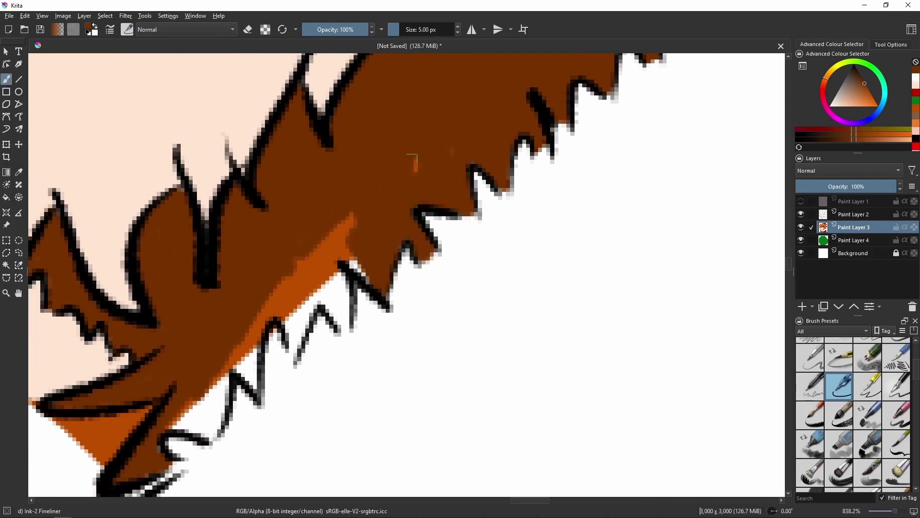
pyautogui.moveTo(381, 211)
pyautogui.mouseDown()
pyautogui.moveTo(467, 127)
pyautogui.moveTo(365, 211)
pyautogui.moveTo(401, 214)
pyautogui.moveTo(410, 177)
pyautogui.moveTo(421, 199)
pyautogui.mouseUp()
pyautogui.keyDown('ctrl'); pyautogui.click(399, 273); pyautogui.keyUp('ctrl')
pyautogui.moveTo(399, 273); pyautogui.dragTo(447, 247)
pyautogui.keyDown('ctrl'); pyautogui.click(336, 288); pyautogui.keyUp('ctrl')
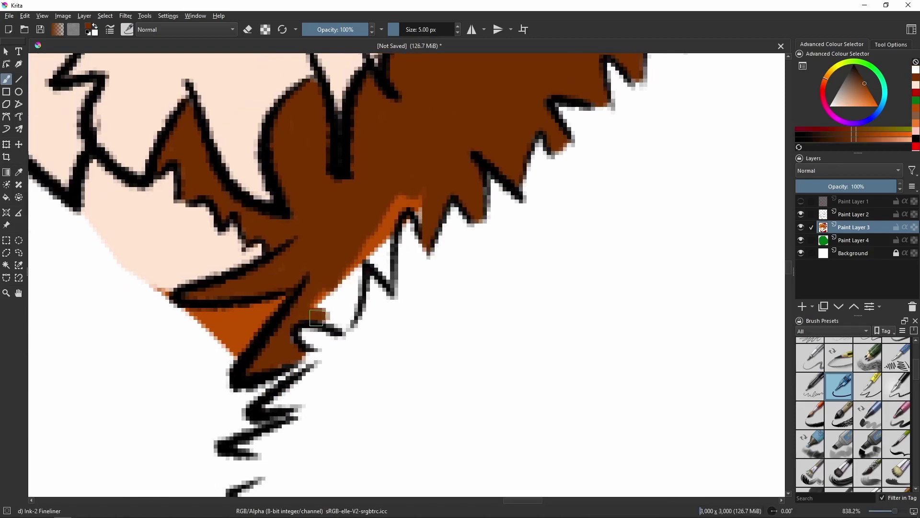
pyautogui.moveTo(314, 329)
pyautogui.mouseDown()
pyautogui.moveTo(347, 314)
pyautogui.moveTo(319, 310)
pyautogui.moveTo(353, 251)
pyautogui.moveTo(386, 266)
pyautogui.moveTo(402, 198)
pyautogui.mouseUp()
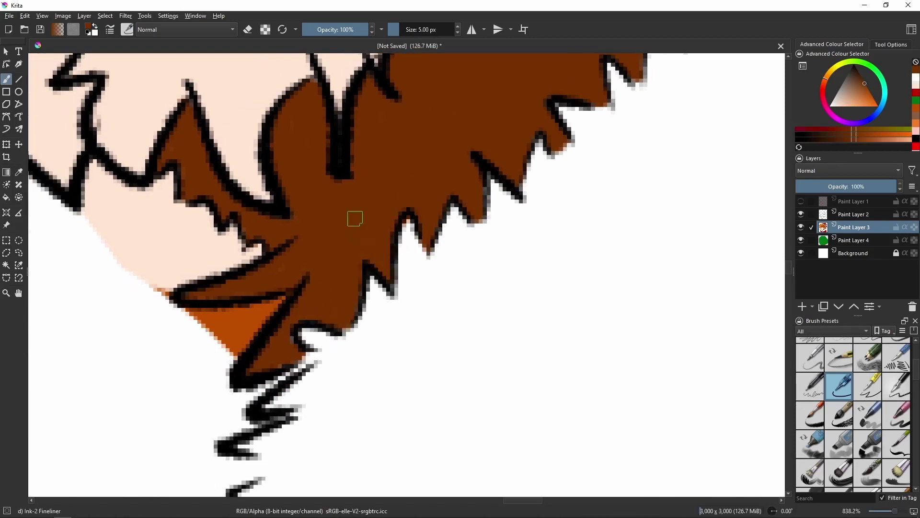
# Step: Cover the cream spill on the collar trim beneath the beard's lowest tufts with white
pyautogui.scroll(-5, 405, 226)
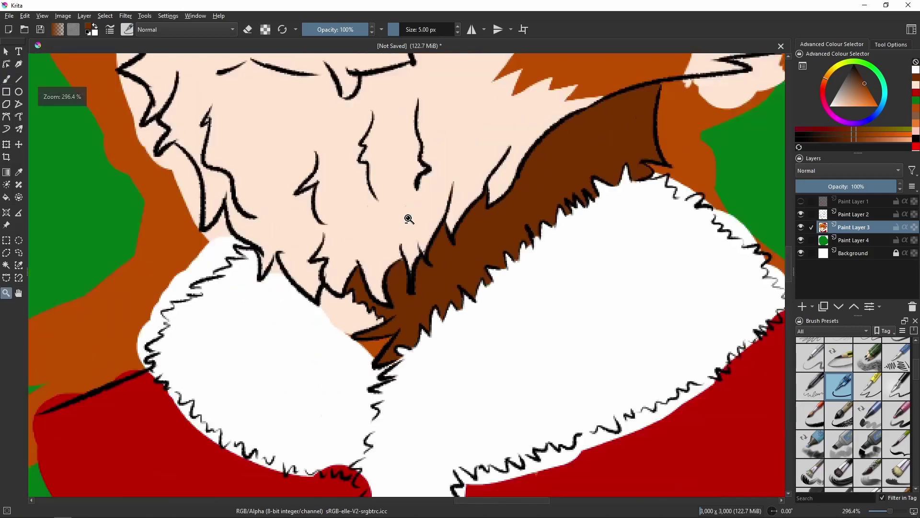
pyautogui.moveTo(350, 401); pyautogui.dragTo(417, 209)
pyautogui.press('b')
pyautogui.press('x')
pyautogui.moveTo(384, 242)
pyautogui.mouseDown()
pyautogui.moveTo(319, 191)
pyautogui.moveTo(362, 290)
pyautogui.moveTo(412, 276)
pyautogui.mouseUp()
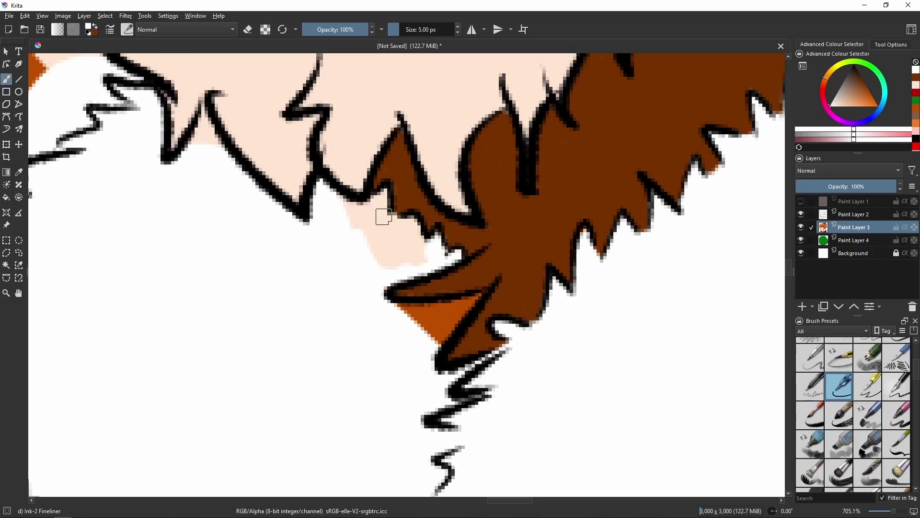
pyautogui.moveTo(414, 263); pyautogui.dragTo(355, 219)
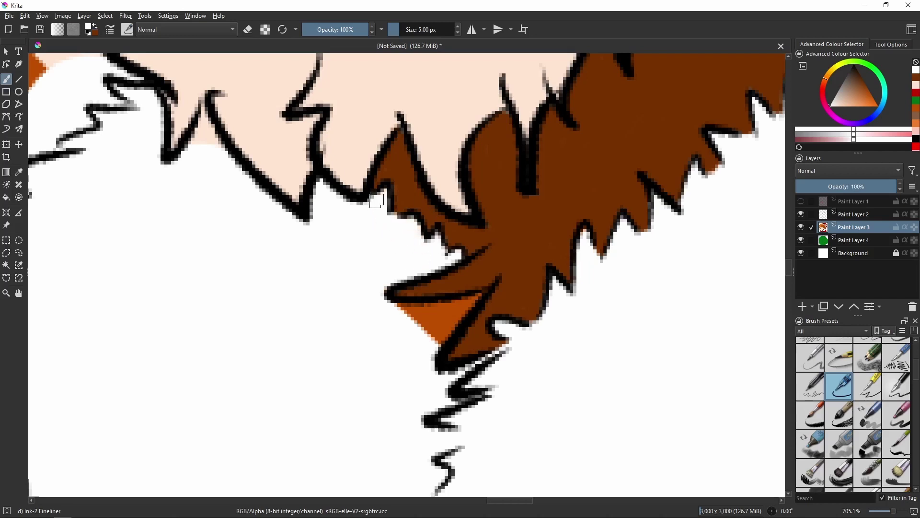
# Step: Cover the orange wedge beside the neck fur's lowest point with white and tidy the adjoining dark brown
pyautogui.moveTo(553, 169); pyautogui.dragTo(540, 195)
pyautogui.keyDown('ctrl'); pyautogui.click(581, 199); pyautogui.keyUp('ctrl')
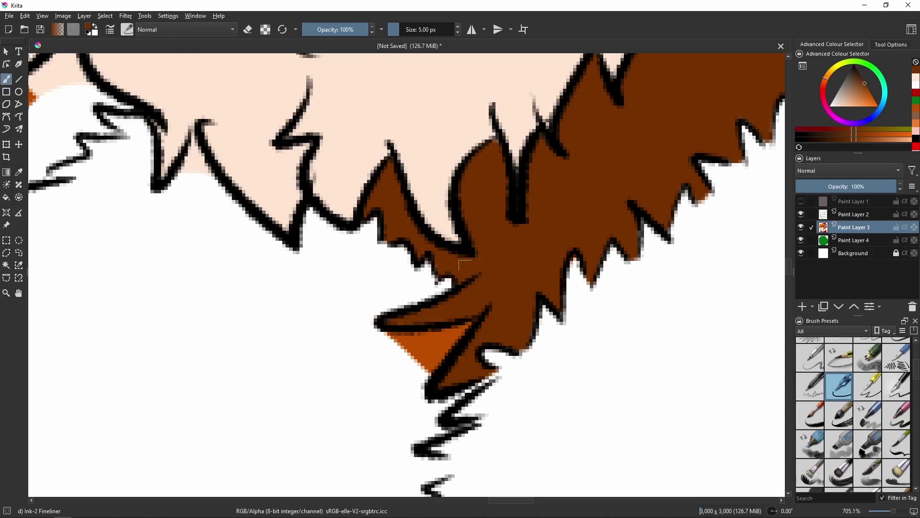
pyautogui.press('x')
pyautogui.moveTo(466, 328); pyautogui.dragTo(421, 362)
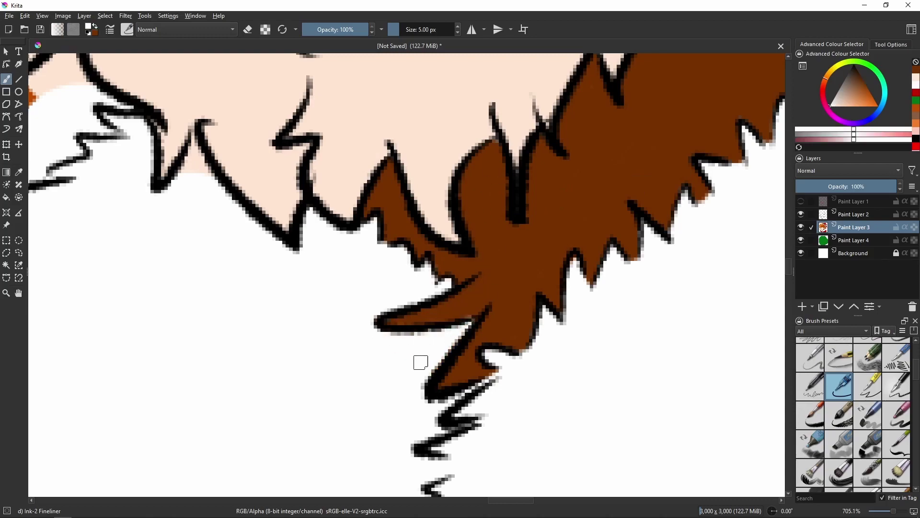
pyautogui.press('x')
pyautogui.moveTo(472, 310)
pyautogui.mouseDown()
pyautogui.moveTo(427, 278)
pyautogui.moveTo(474, 460)
pyautogui.moveTo(466, 396)
pyautogui.mouseUp()
# Step: Trim the outer end of the cream brow patch above the winking eye with the face's dark orange
pyautogui.moveTo(192, 430); pyautogui.dragTo(398, 204)
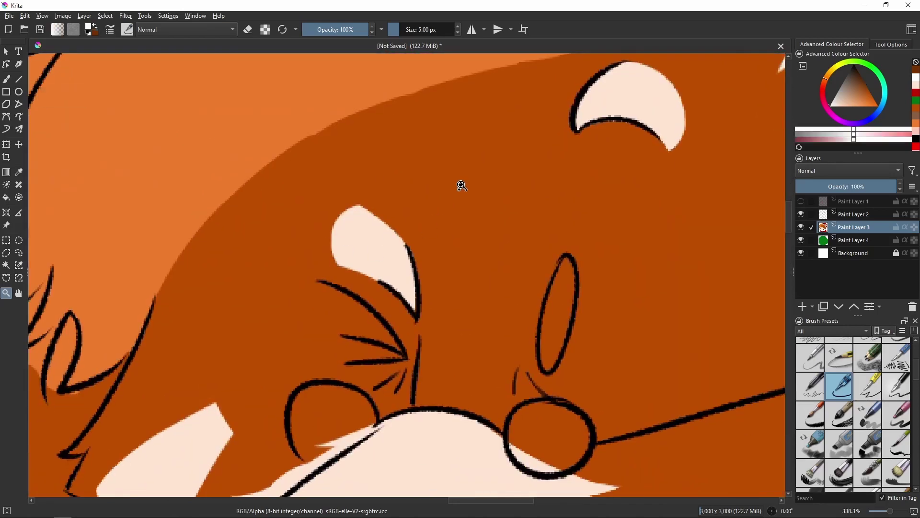
pyautogui.press('+')
pyautogui.press('b')
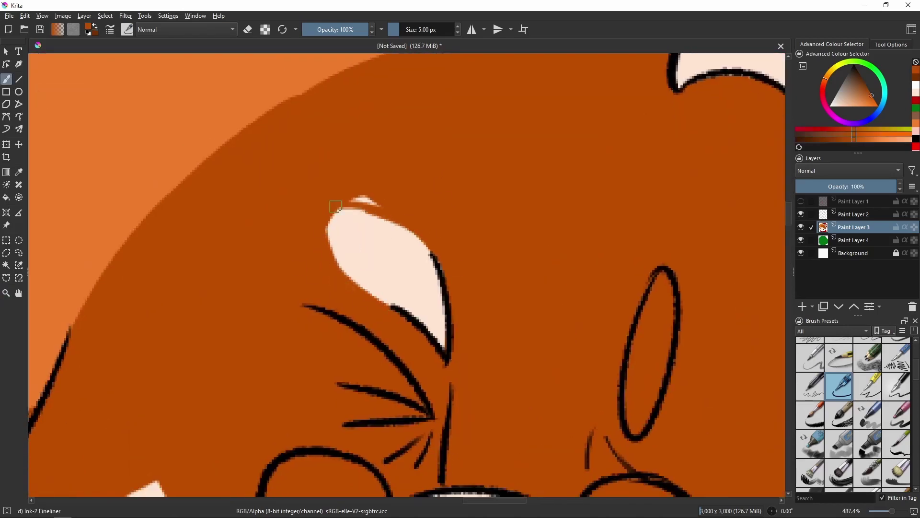
pyautogui.moveTo(355, 299)
pyautogui.mouseDown()
pyautogui.moveTo(379, 195)
pyautogui.moveTo(333, 268)
pyautogui.mouseUp()
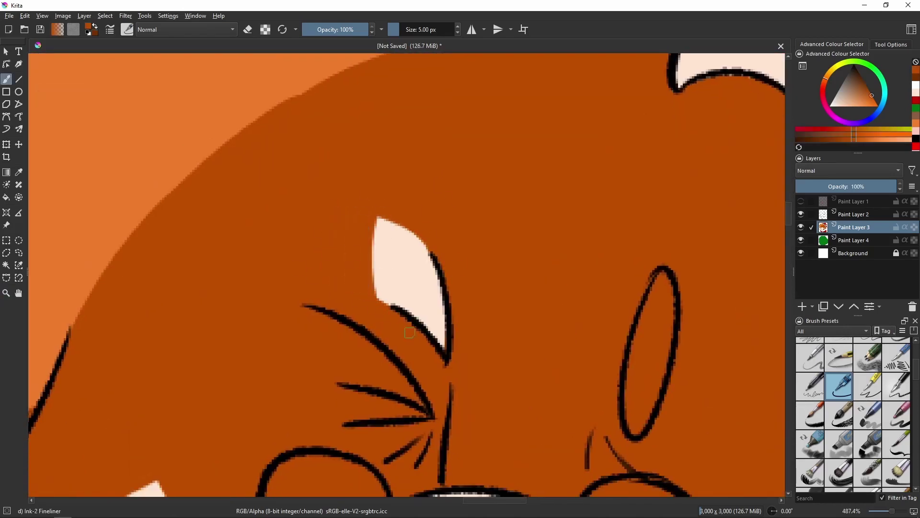
# Step: Try shading the cream brow patch with the Pencil-6 Quick Shade and Pencil-1 Hard brushes
pyautogui.click(868, 357)
pyautogui.moveTo(358, 236)
pyautogui.mouseDown()
pyautogui.moveTo(372, 264)
pyautogui.moveTo(368, 248)
pyautogui.moveTo(401, 266)
pyautogui.moveTo(369, 235)
pyautogui.mouseUp()
pyautogui.hotkey('ctrl', 'z')
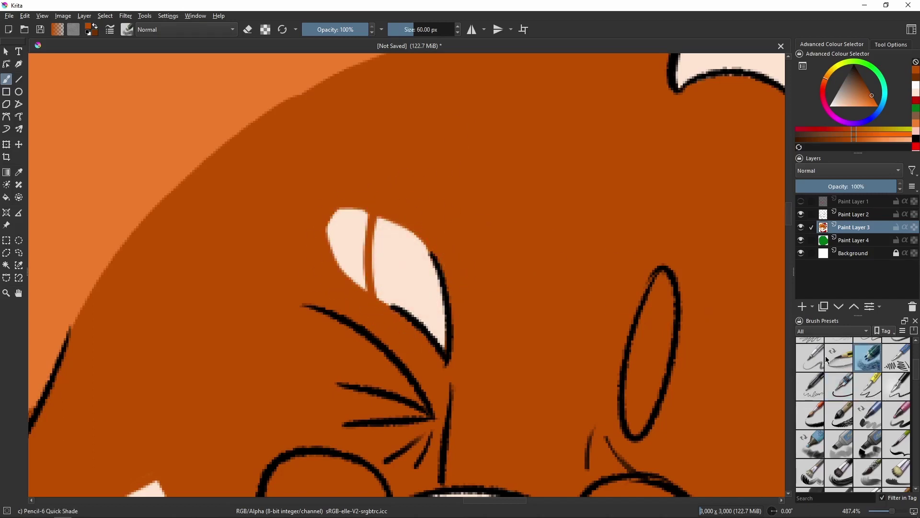
pyautogui.scroll(2, 917, 376)
pyautogui.scroll(3, 916, 376)
pyautogui.click(896, 400)
pyautogui.click(828, 420)
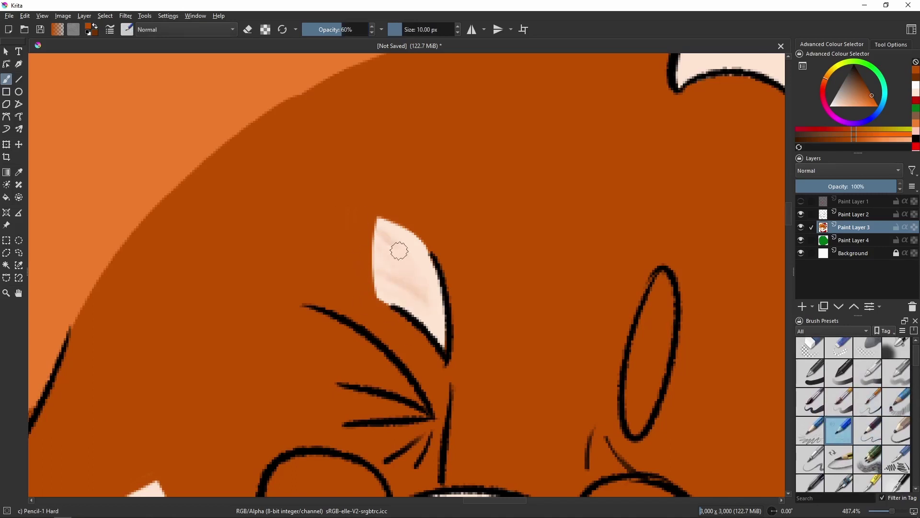
pyautogui.hotkey('ctrl', 'z')
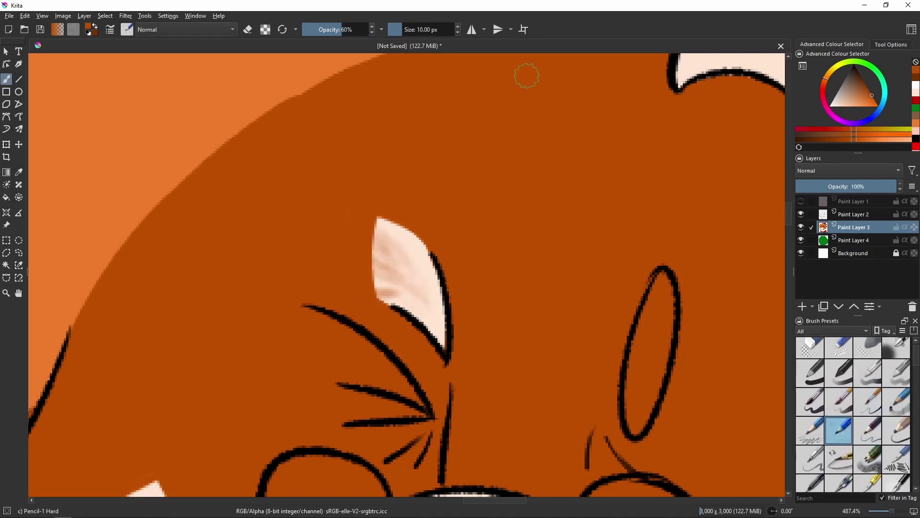
# Step: Try adding fine fur strokes to the cream brow patch with the Pencil 2b brush
pyautogui.press('/')
pyautogui.moveTo(385, 227)
pyautogui.mouseDown()
pyautogui.moveTo(415, 256)
pyautogui.moveTo(420, 288)
pyautogui.moveTo(412, 297)
pyautogui.mouseUp()
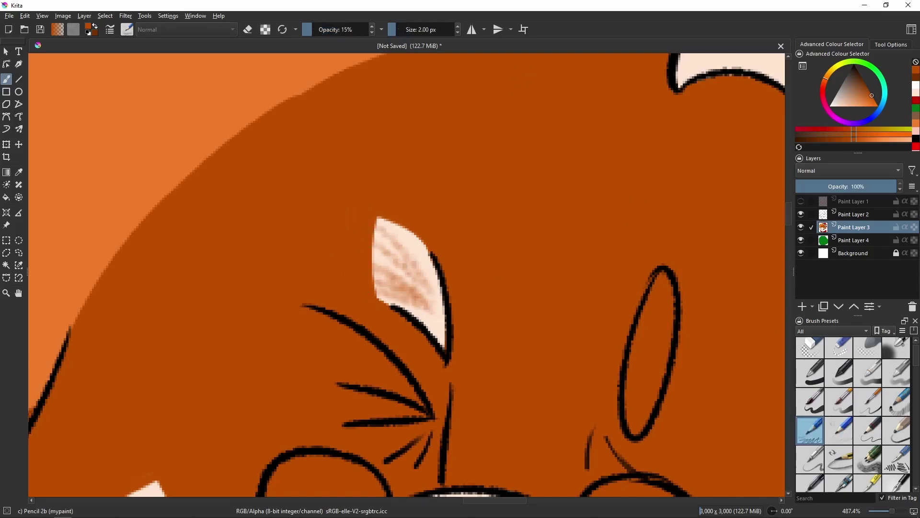
pyautogui.hotkey('ctrl', 'z')
pyautogui.hotkey('ctrl', 'z')
pyautogui.hotkey('ctrl', 'z')
# Step: Cover the red spill where the collar meets the coat's vertical front trim with white, using the 5 px Ink-2 Fineliner
pyautogui.scroll(-5, 465, 248)
pyautogui.moveTo(454, 180); pyautogui.dragTo(422, 210)
pyautogui.scroll(4, 350, 393)
pyautogui.press('b')
pyautogui.press('d')
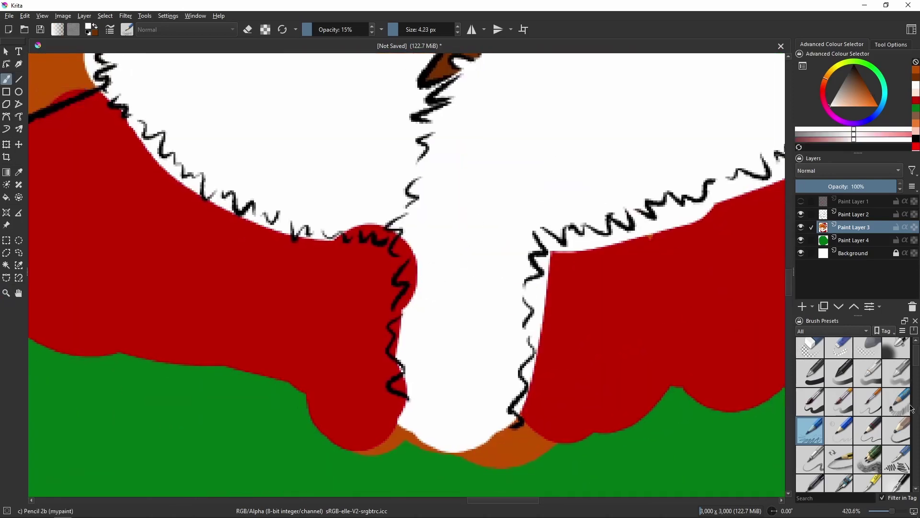
pyautogui.scroll(-3, 910, 407)
pyautogui.click(839, 415)
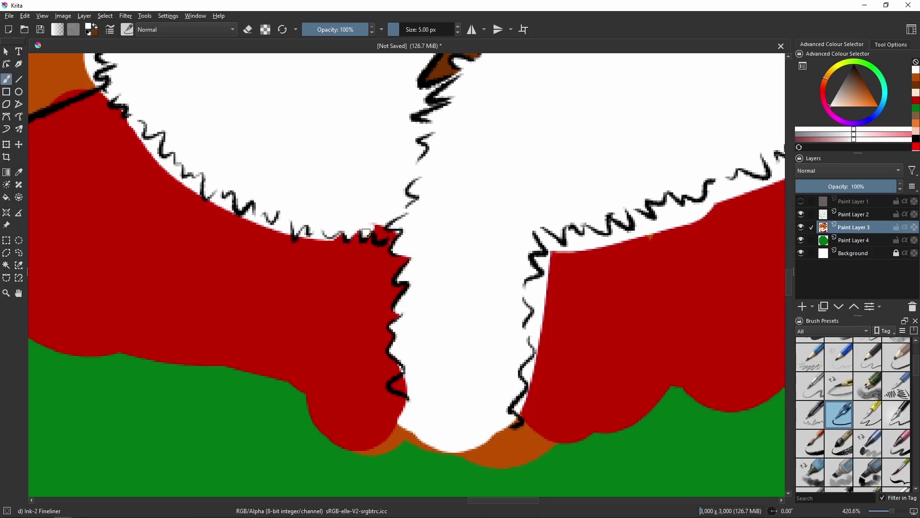
# Step: Extend the coat's red up to the collar's jagged lower outline, from the front trim to the shoulder line
pyautogui.scroll(4, 293, 187)
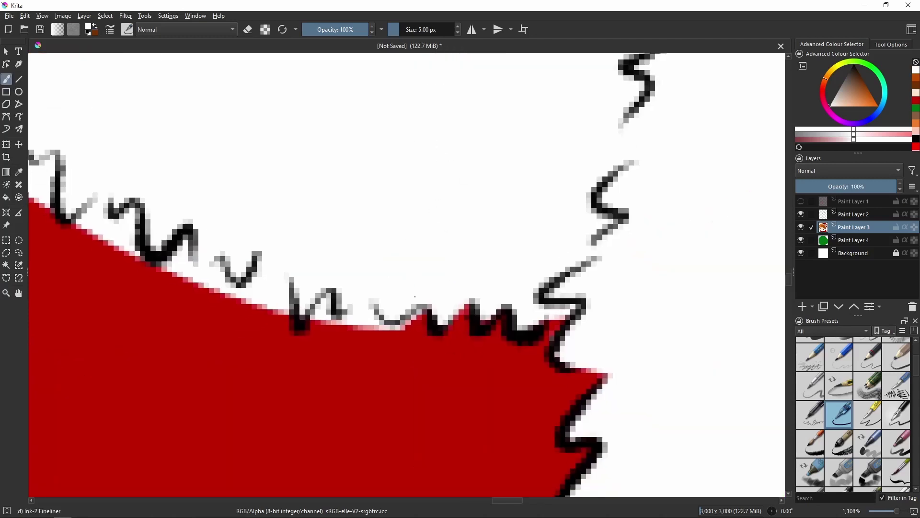
pyautogui.keyDown('ctrl'); pyautogui.click(411, 326); pyautogui.keyUp('ctrl')
pyautogui.moveTo(405, 324); pyautogui.dragTo(345, 330)
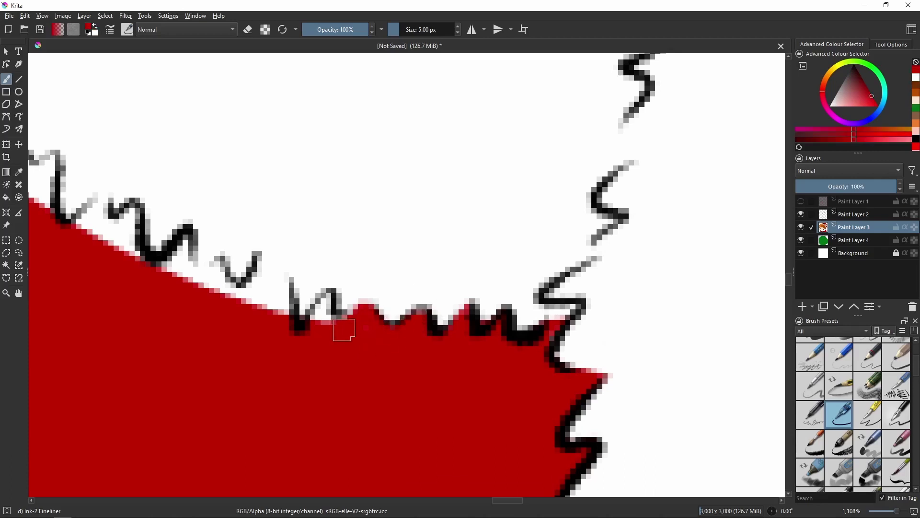
pyautogui.moveTo(364, 263); pyautogui.dragTo(431, 261)
pyautogui.moveTo(335, 263)
pyautogui.mouseDown()
pyautogui.moveTo(339, 303)
pyautogui.moveTo(353, 238)
pyautogui.mouseUp()
pyautogui.moveTo(239, 259)
pyautogui.mouseDown()
pyautogui.moveTo(354, 297)
pyautogui.moveTo(363, 273)
pyautogui.mouseUp()
pyautogui.moveTo(269, 259); pyautogui.dragTo(354, 273)
pyautogui.moveTo(336, 283)
pyautogui.mouseDown()
pyautogui.moveTo(372, 313)
pyautogui.moveTo(378, 233)
pyautogui.moveTo(325, 260)
pyautogui.moveTo(326, 277)
pyautogui.moveTo(312, 232)
pyautogui.mouseUp()
pyautogui.moveTo(263, 197)
pyautogui.mouseDown()
pyautogui.moveTo(401, 257)
pyautogui.moveTo(380, 269)
pyautogui.moveTo(354, 251)
pyautogui.moveTo(330, 275)
pyautogui.mouseUp()
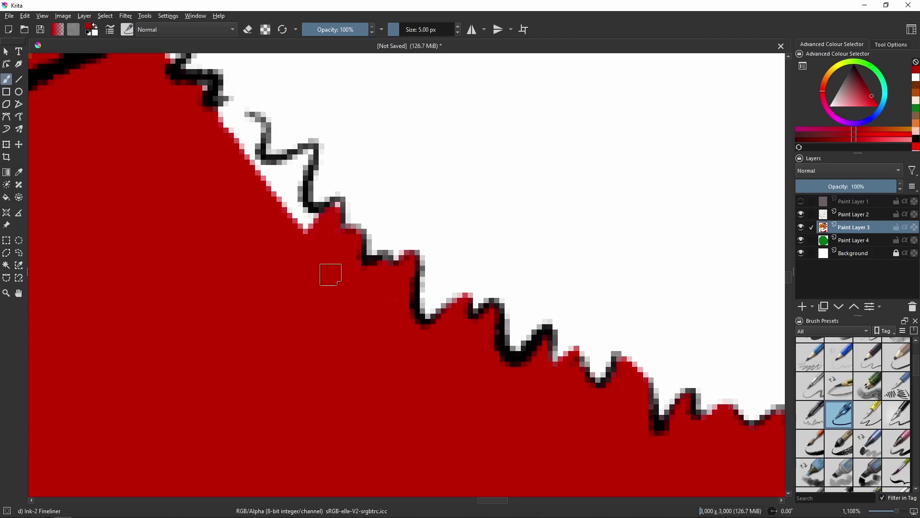
pyautogui.moveTo(331, 206)
pyautogui.mouseDown()
pyautogui.moveTo(312, 242)
pyautogui.moveTo(354, 297)
pyautogui.mouseUp()
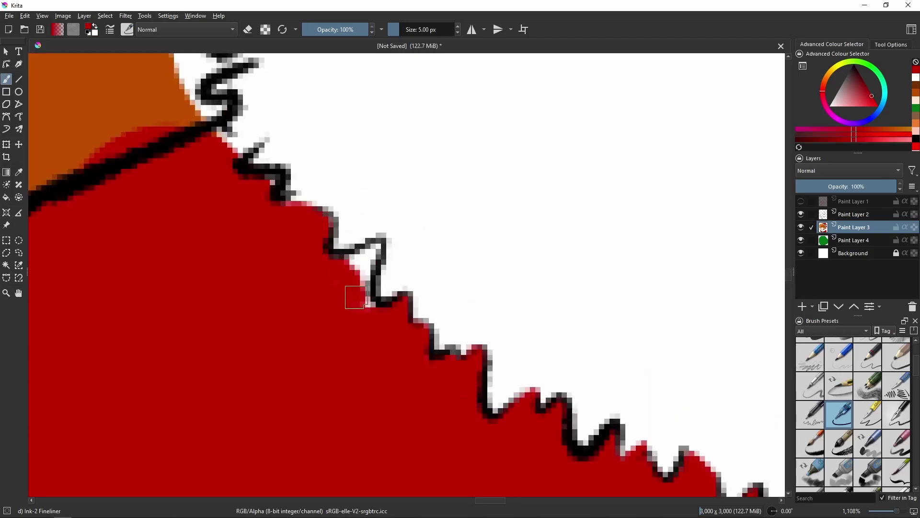
pyautogui.moveTo(308, 257)
pyautogui.mouseDown()
pyautogui.moveTo(371, 234)
pyautogui.moveTo(328, 265)
pyautogui.moveTo(363, 263)
pyautogui.mouseUp()
# Step: Clean the boundary between the beard's lower tufts and the collar trim with white and cream
pyautogui.scroll(-5, 362, 238)
pyautogui.scroll(5, 463, 271)
pyautogui.keyDown('ctrl'); pyautogui.click(463, 271); pyautogui.keyUp('ctrl')
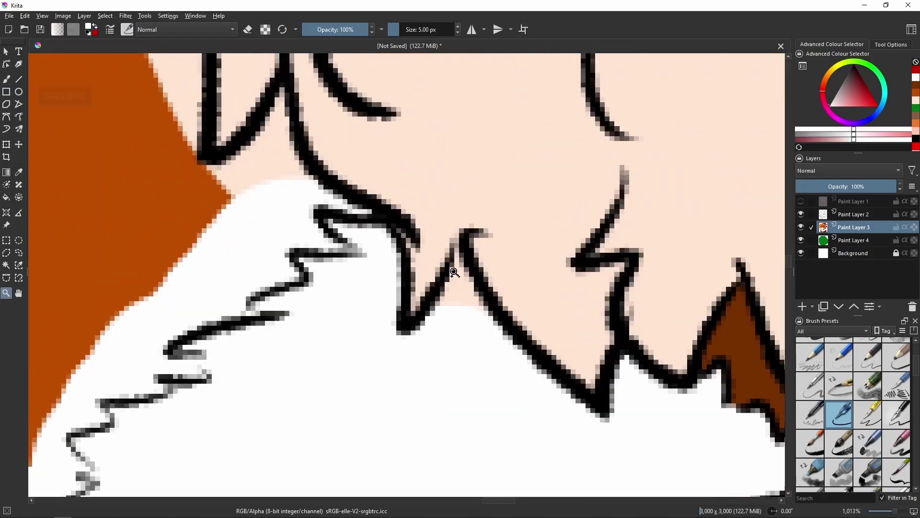
pyautogui.moveTo(459, 277); pyautogui.dragTo(456, 150)
pyautogui.keyDown('ctrl'); pyautogui.click(456, 150); pyautogui.keyUp('ctrl')
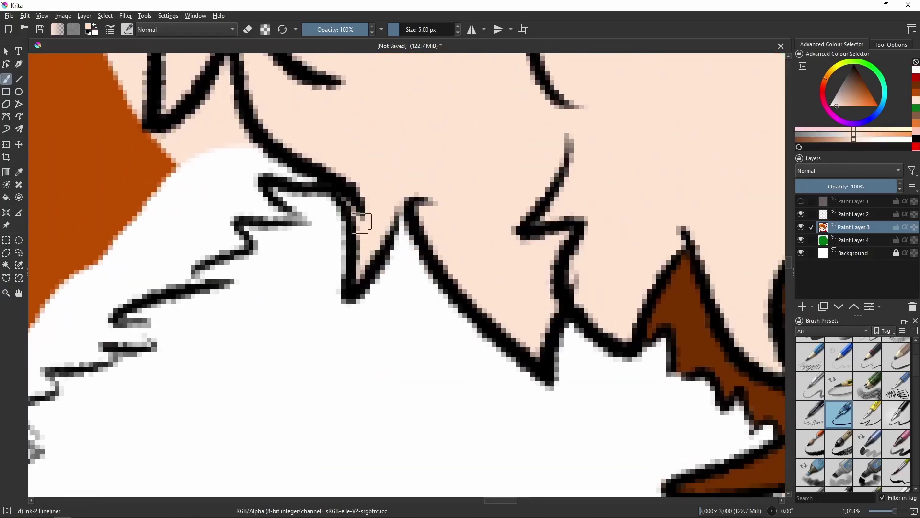
pyautogui.moveTo(365, 240); pyautogui.dragTo(573, 131)
pyautogui.scroll(-4, 572, 131)
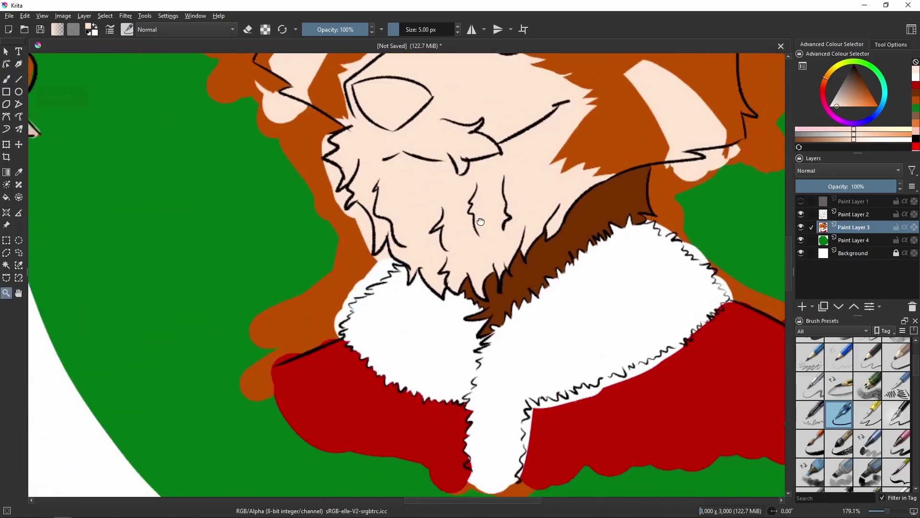
# Step: Extend the coat's red up to the collar's zigzag outline beside the shoulder line, using the 5 px Ink-2 Fineliner
pyautogui.scroll(5, 408, 215)
pyautogui.keyDown('ctrl'); pyautogui.click(408, 216); pyautogui.keyUp('ctrl')
pyautogui.press('b')
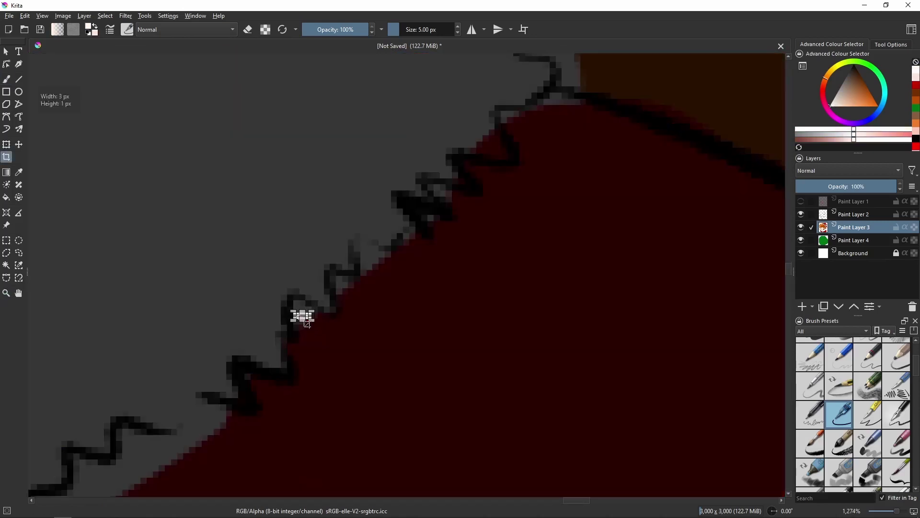
pyautogui.keyDown('ctrl'); pyautogui.click(303, 323); pyautogui.keyUp('ctrl')
pyautogui.moveTo(303, 322); pyautogui.dragTo(309, 317)
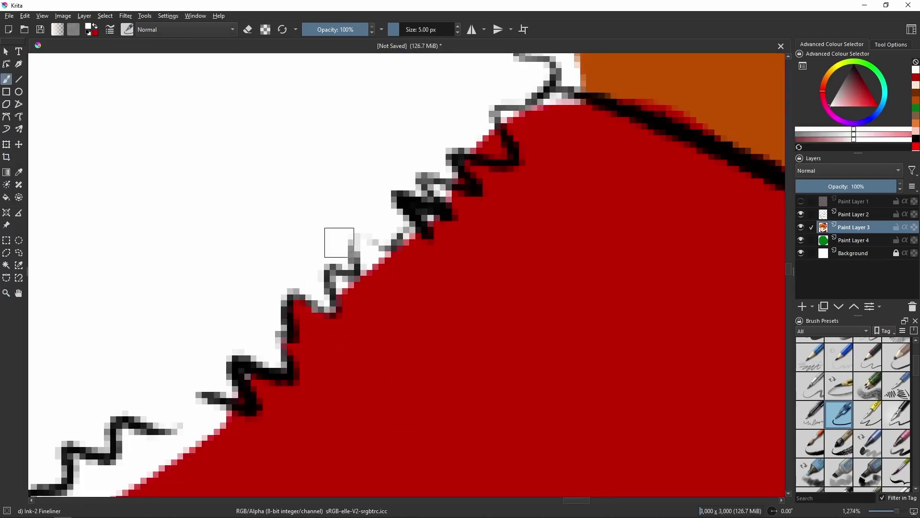
pyautogui.moveTo(341, 288)
pyautogui.mouseDown()
pyautogui.moveTo(369, 264)
pyautogui.moveTo(378, 284)
pyautogui.moveTo(376, 259)
pyautogui.moveTo(429, 248)
pyautogui.moveTo(457, 174)
pyautogui.moveTo(480, 167)
pyautogui.moveTo(484, 146)
pyautogui.moveTo(570, 98)
pyautogui.mouseUp()
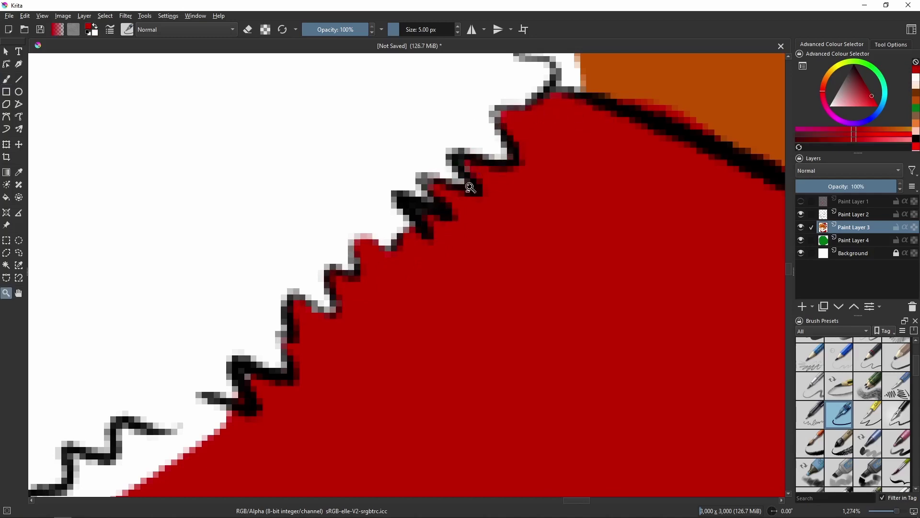
# Step: Fill the white gap under the middle stretch of the collar's lower outline with the coat's red
pyautogui.scroll(-1, 571, 99)
pyautogui.moveTo(491, 213)
pyautogui.mouseDown()
pyautogui.moveTo(486, 219)
pyautogui.moveTo(510, 228)
pyautogui.mouseUp()
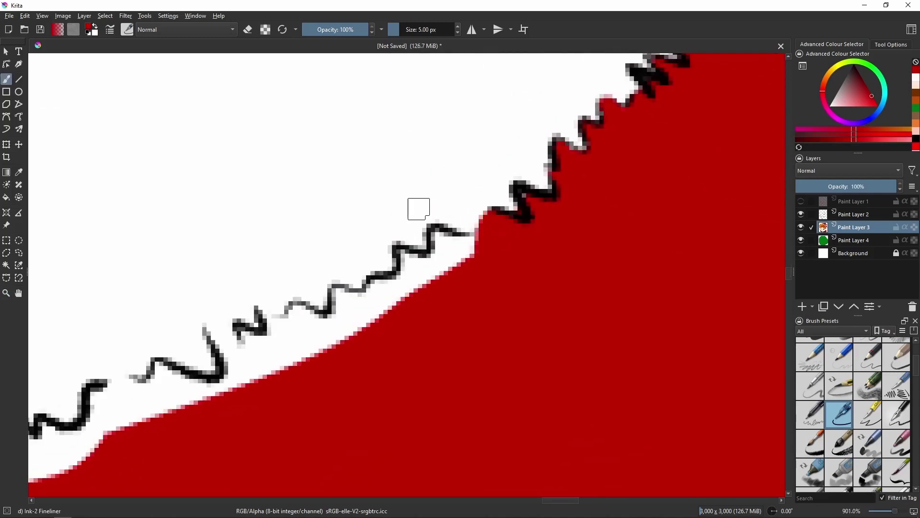
pyautogui.moveTo(391, 289)
pyautogui.mouseDown()
pyautogui.moveTo(433, 292)
pyautogui.moveTo(451, 257)
pyautogui.moveTo(474, 242)
pyautogui.mouseUp()
pyautogui.hotkey('alt', 'Tab')
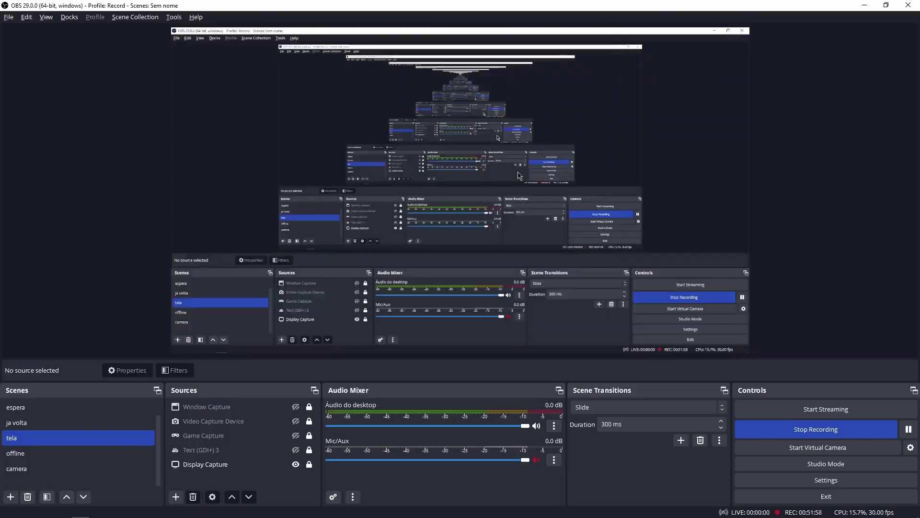
pyautogui.hotkey('alt', 'Tab')
pyautogui.moveTo(400, 268)
pyautogui.mouseDown()
pyautogui.moveTo(422, 247)
pyautogui.moveTo(597, 209)
pyautogui.mouseUp()
pyautogui.moveTo(463, 280); pyautogui.dragTo(417, 218)
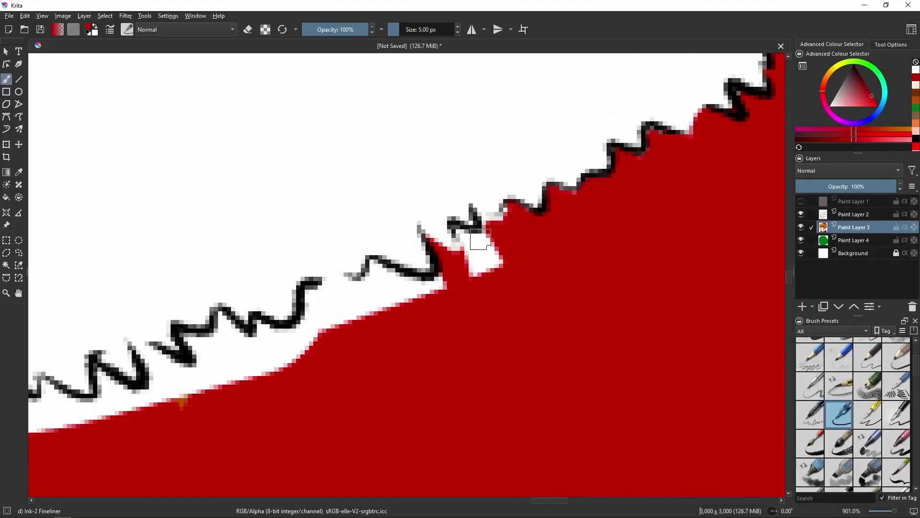
# Step: Carry the coat's red along the remaining lower collar outline as far as the vertical front trim
pyautogui.moveTo(479, 239)
pyautogui.mouseDown()
pyautogui.moveTo(507, 271)
pyautogui.moveTo(597, 242)
pyautogui.mouseUp()
pyautogui.moveTo(403, 321)
pyautogui.mouseDown()
pyautogui.moveTo(425, 281)
pyautogui.moveTo(484, 245)
pyautogui.moveTo(542, 258)
pyautogui.mouseUp()
pyautogui.moveTo(542, 259); pyautogui.dragTo(658, 191)
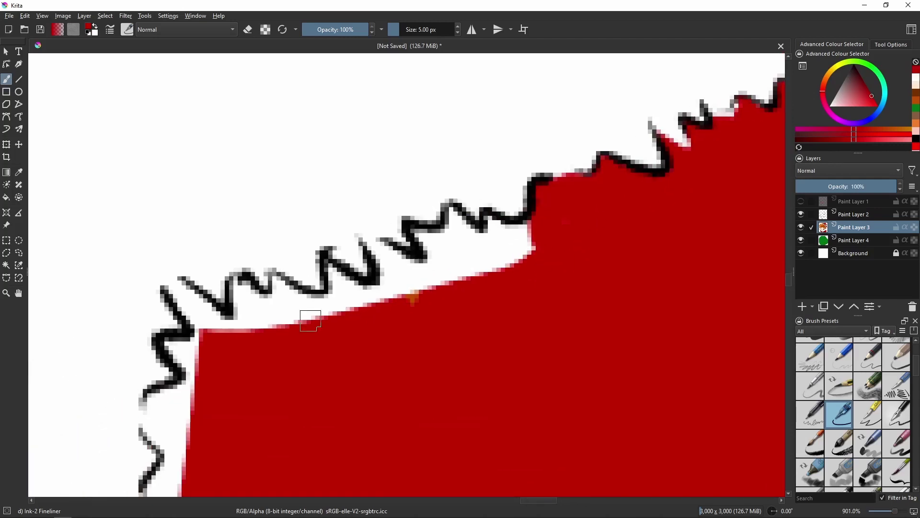
pyautogui.moveTo(311, 320)
pyautogui.mouseDown()
pyautogui.moveTo(202, 302)
pyautogui.moveTo(181, 268)
pyautogui.mouseUp()
pyautogui.moveTo(230, 312)
pyautogui.mouseDown()
pyautogui.moveTo(242, 297)
pyautogui.moveTo(297, 310)
pyautogui.moveTo(422, 283)
pyautogui.moveTo(364, 238)
pyautogui.moveTo(340, 284)
pyautogui.moveTo(400, 294)
pyautogui.moveTo(458, 284)
pyautogui.moveTo(446, 225)
pyautogui.moveTo(451, 250)
pyautogui.moveTo(515, 240)
pyautogui.moveTo(525, 225)
pyautogui.mouseUp()
# Step: Extend the coat's red to the wavy outline of the vertical front trim and clean the trim's lower end
pyautogui.moveTo(431, 335); pyautogui.dragTo(618, 72)
pyautogui.moveTo(345, 268)
pyautogui.mouseDown()
pyautogui.moveTo(345, 143)
pyautogui.moveTo(360, 85)
pyautogui.mouseUp()
pyautogui.moveTo(347, 141); pyautogui.dragTo(414, 97)
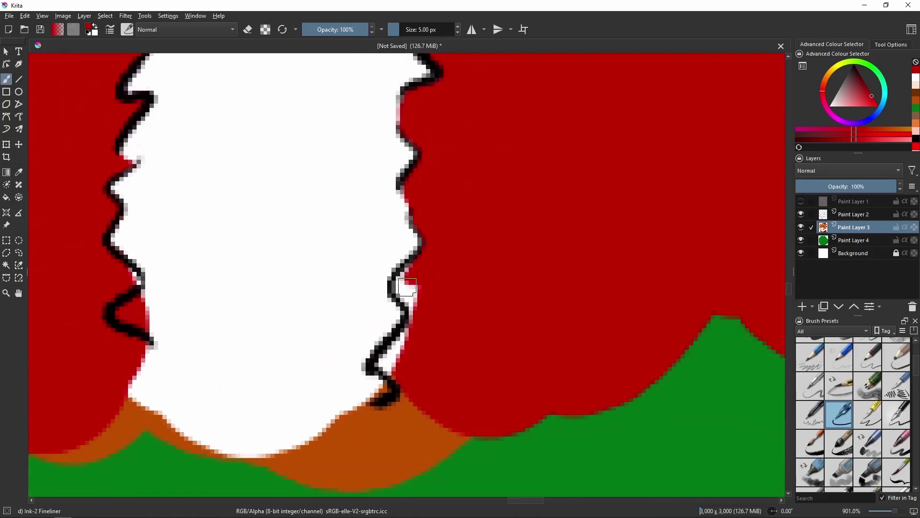
pyautogui.moveTo(407, 316); pyautogui.dragTo(398, 235)
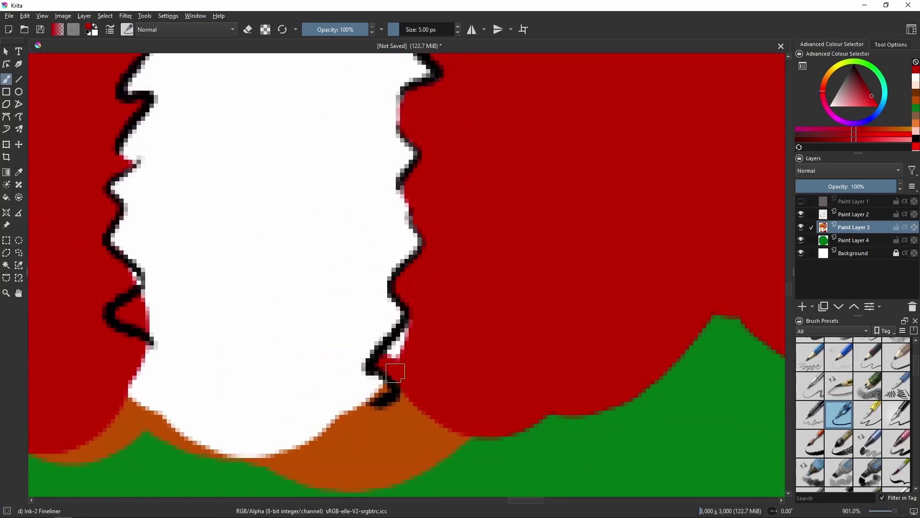
pyautogui.moveTo(396, 373); pyautogui.dragTo(405, 330)
pyautogui.keyDown('ctrl'); pyautogui.click(372, 383); pyautogui.keyUp('ctrl')
pyautogui.moveTo(383, 388); pyautogui.dragTo(355, 412)
# Step: Clean the border between the cream ear and the hair tufts at its base with light orange and cream
pyautogui.hscroll(-3, 292, 313)
pyautogui.scroll(-10, 243, 302)
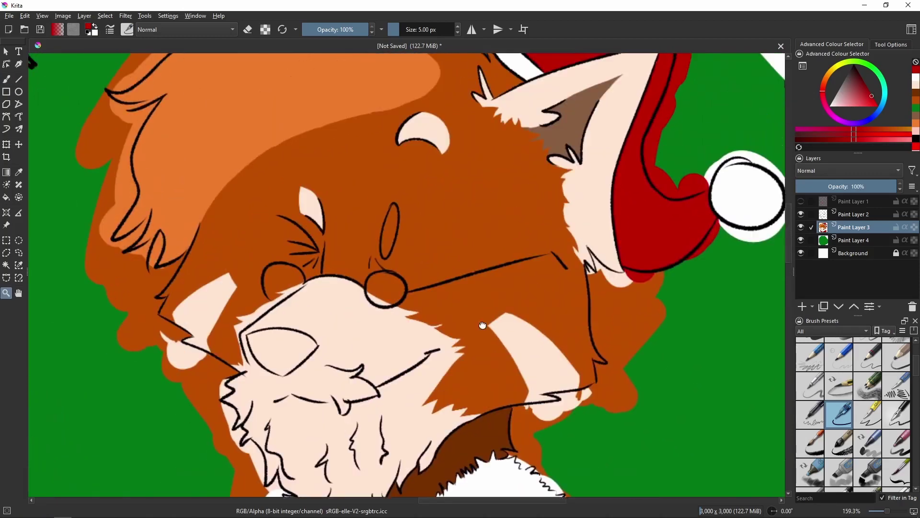
pyautogui.moveTo(483, 326); pyautogui.dragTo(522, 192)
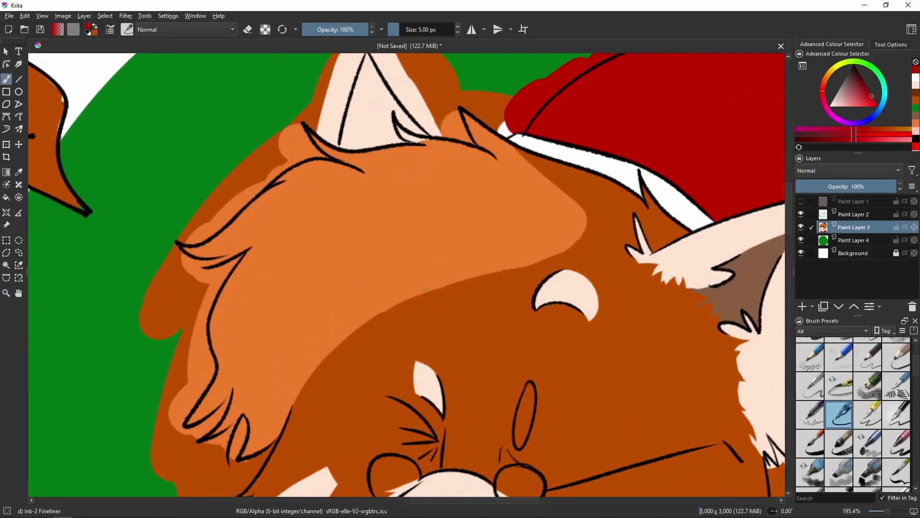
pyautogui.moveTo(312, 308); pyautogui.dragTo(488, 164)
pyautogui.press('b')
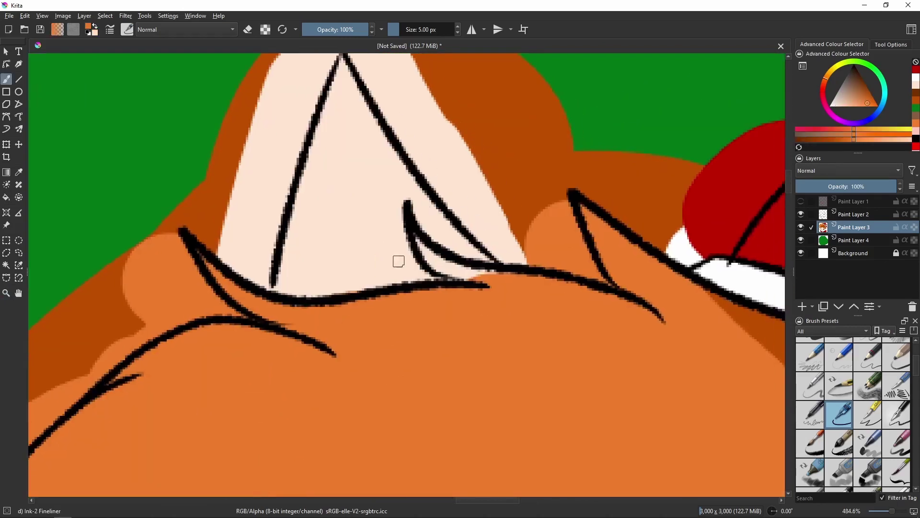
pyautogui.moveTo(424, 252); pyautogui.dragTo(495, 275)
pyautogui.keyDown('ctrl'); pyautogui.click(323, 275); pyautogui.keyUp('ctrl')
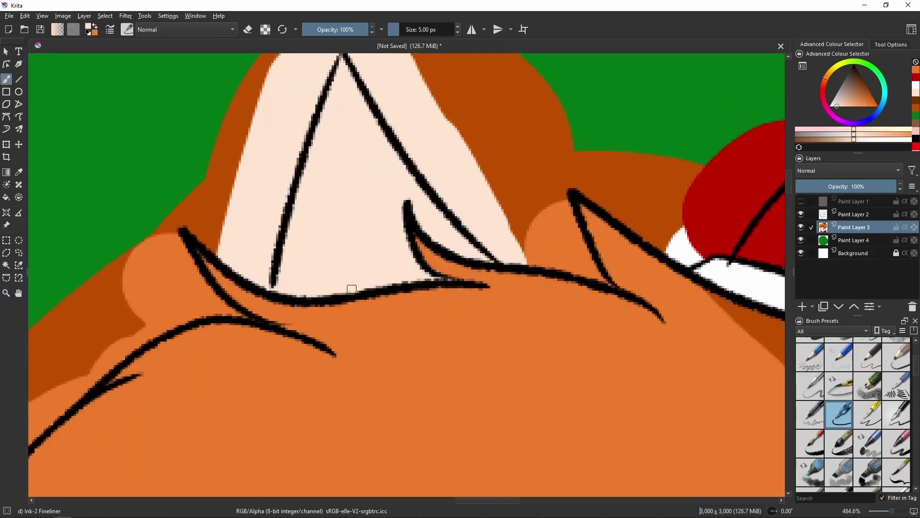
pyautogui.hscroll(5, 355, 269)
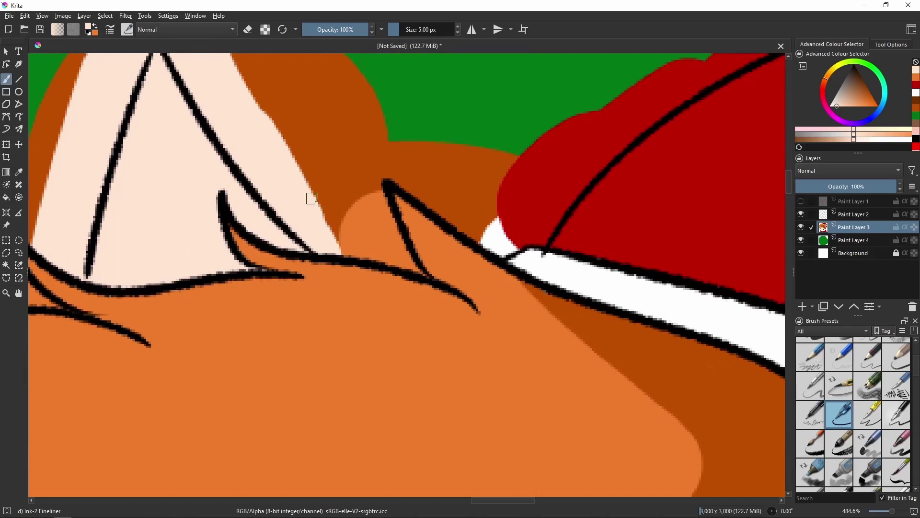
# Step: Sketch a jagged fur edge in dark orange across the light orange forehead patch, from the brow side to the hat side
pyautogui.scroll(-5, 420, 236)
pyautogui.scroll(10, 436, 211)
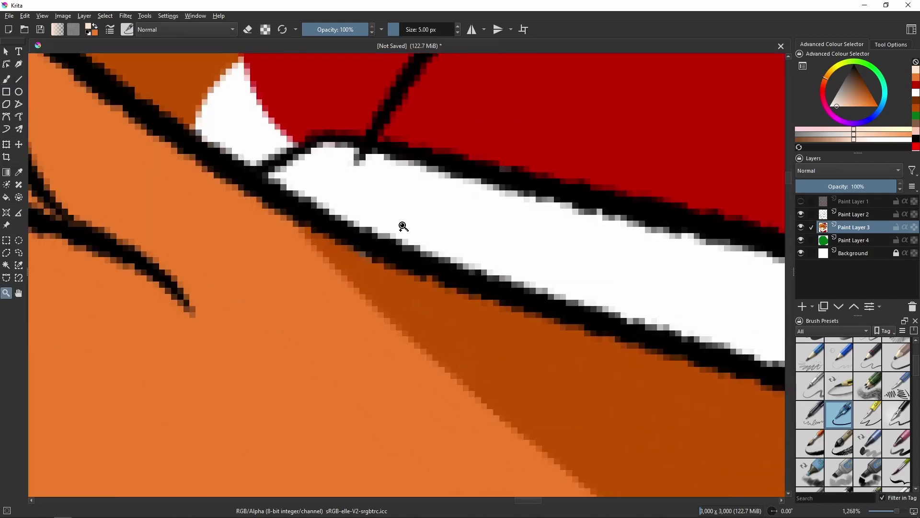
pyautogui.scroll(-10, 469, 338)
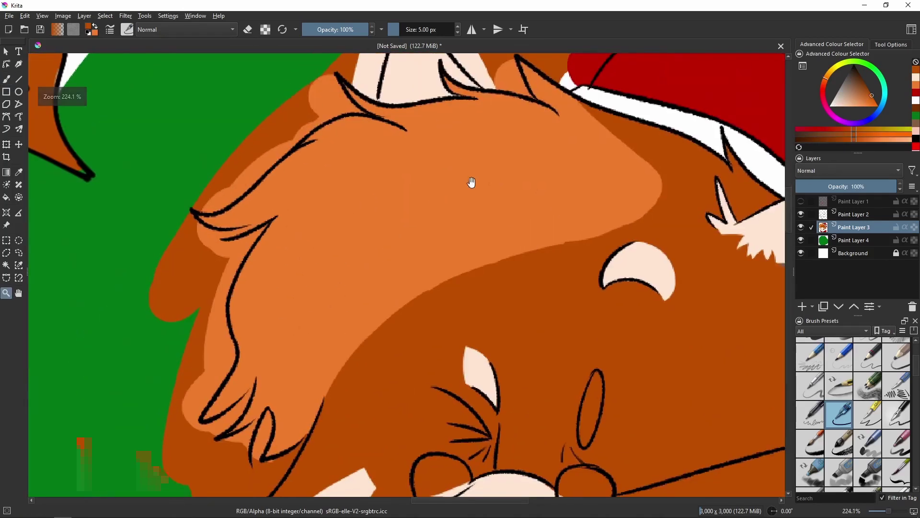
pyautogui.press('b')
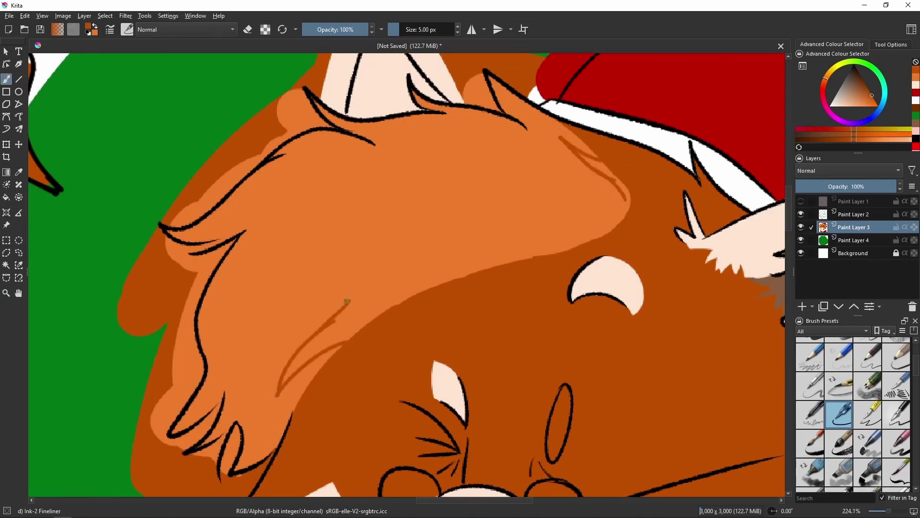
pyautogui.moveTo(304, 307); pyautogui.dragTo(411, 250)
pyautogui.moveTo(366, 235); pyautogui.dragTo(557, 214)
pyautogui.moveTo(504, 181); pyautogui.dragTo(557, 216)
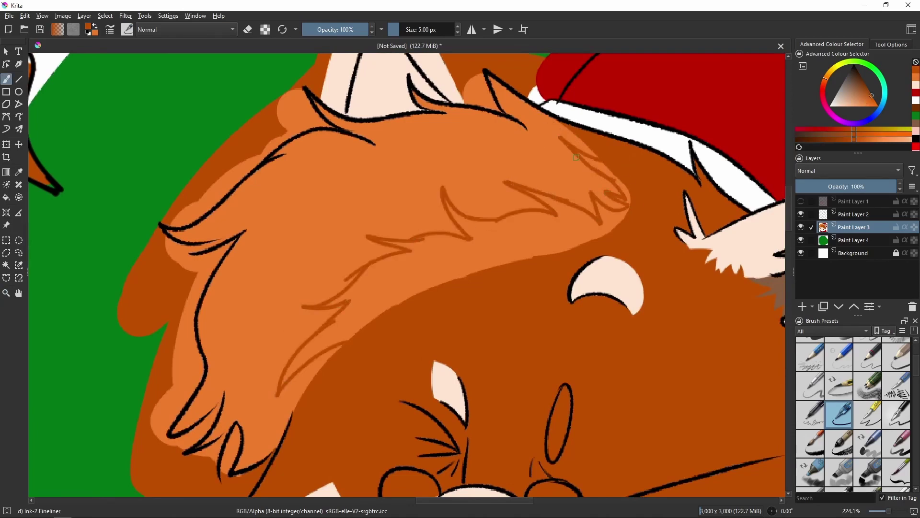
# Step: Shape the patch's fur tips beside the hat brim with light orange, and cover the leftover area outside them with dark orange
pyautogui.scroll(4, 576, 157)
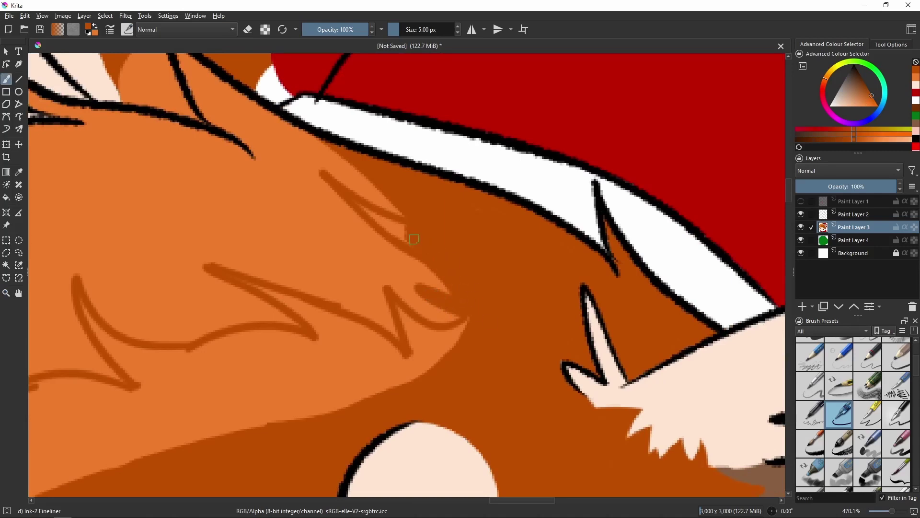
pyautogui.keyDown('ctrl'); pyautogui.click(364, 196); pyautogui.keyUp('ctrl')
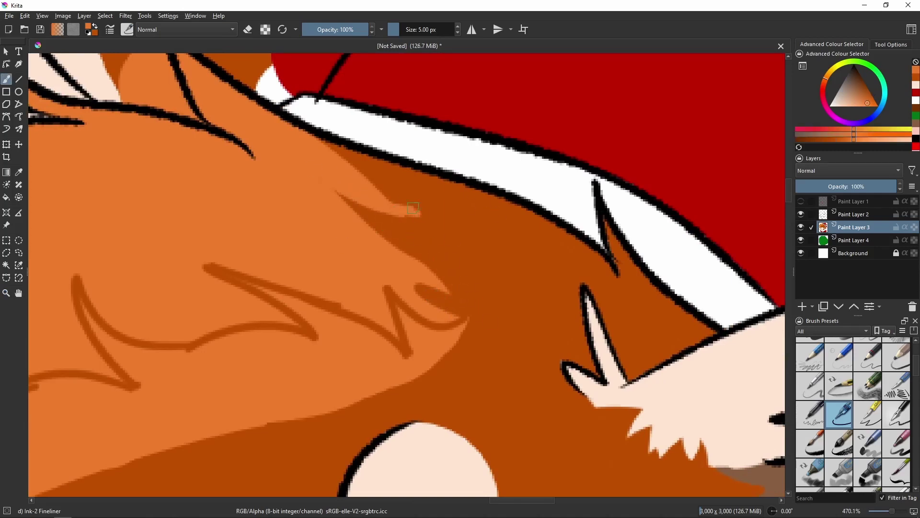
pyautogui.moveTo(413, 208)
pyautogui.mouseDown()
pyautogui.moveTo(398, 204)
pyautogui.moveTo(412, 171)
pyautogui.mouseUp()
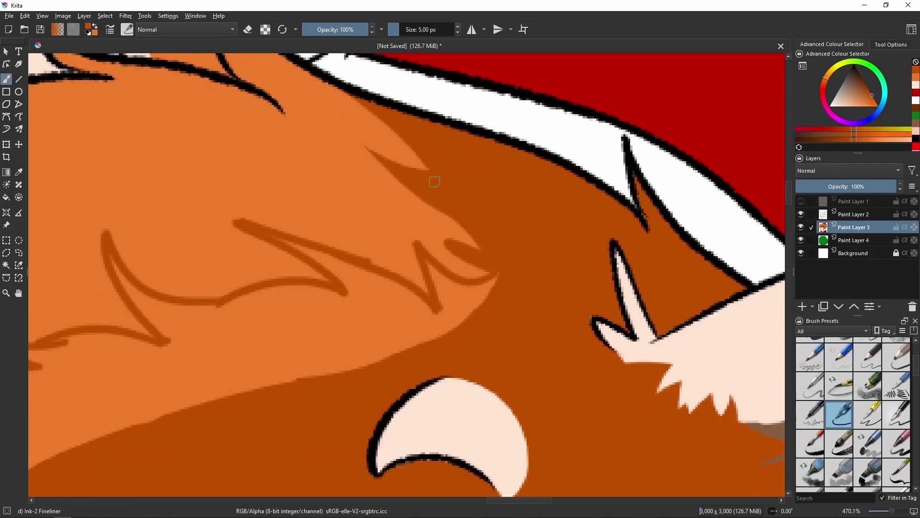
pyautogui.keyDown('ctrl'); pyautogui.click(475, 246); pyautogui.keyUp('ctrl')
pyautogui.keyDown('ctrl'); pyautogui.click(484, 259); pyautogui.keyUp('ctrl')
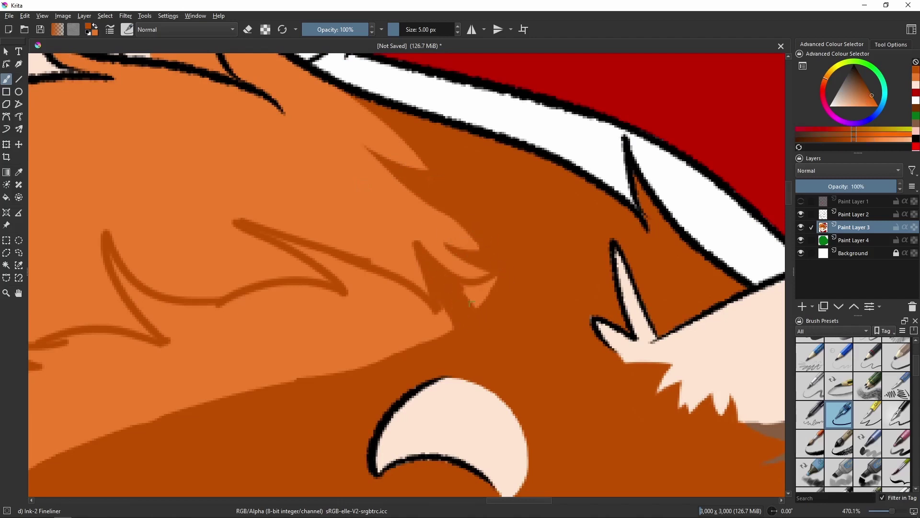
pyautogui.keyDown('ctrl'); pyautogui.click(413, 243); pyautogui.keyUp('ctrl')
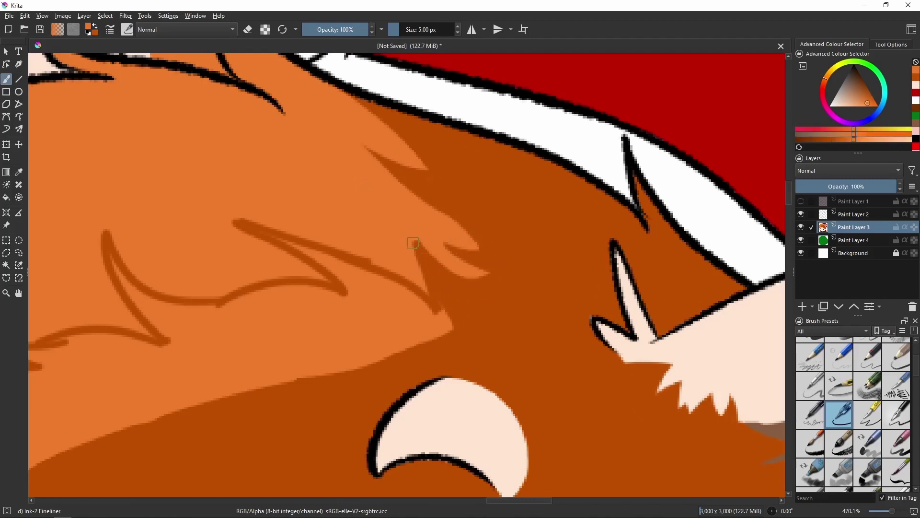
pyautogui.keyDown('ctrl'); pyautogui.click(456, 251); pyautogui.keyUp('ctrl')
pyautogui.moveTo(495, 274); pyautogui.dragTo(614, 223)
# Step: Fill below the long fur notch above the cream brow spot with dark orange and sharpen its tip with light orange
pyautogui.moveTo(449, 224); pyautogui.dragTo(559, 266)
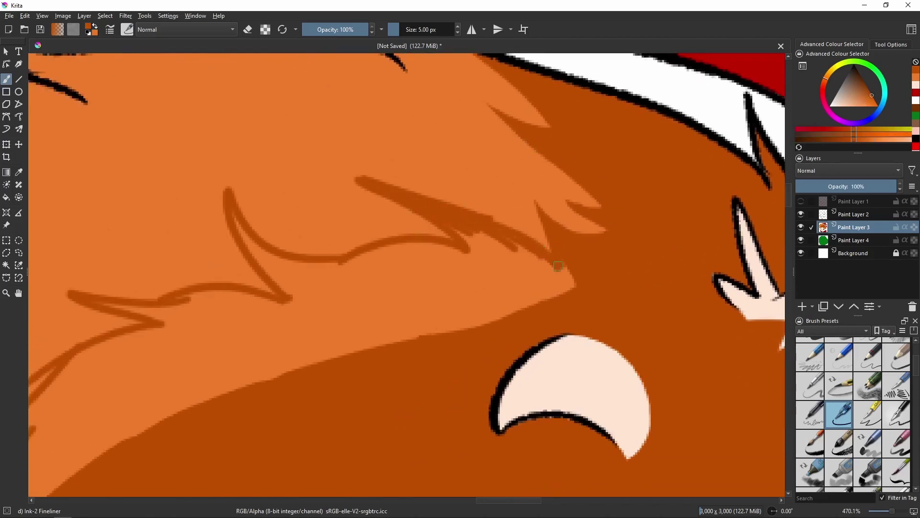
pyautogui.moveTo(460, 222)
pyautogui.mouseDown()
pyautogui.moveTo(501, 307)
pyautogui.moveTo(560, 303)
pyautogui.mouseUp()
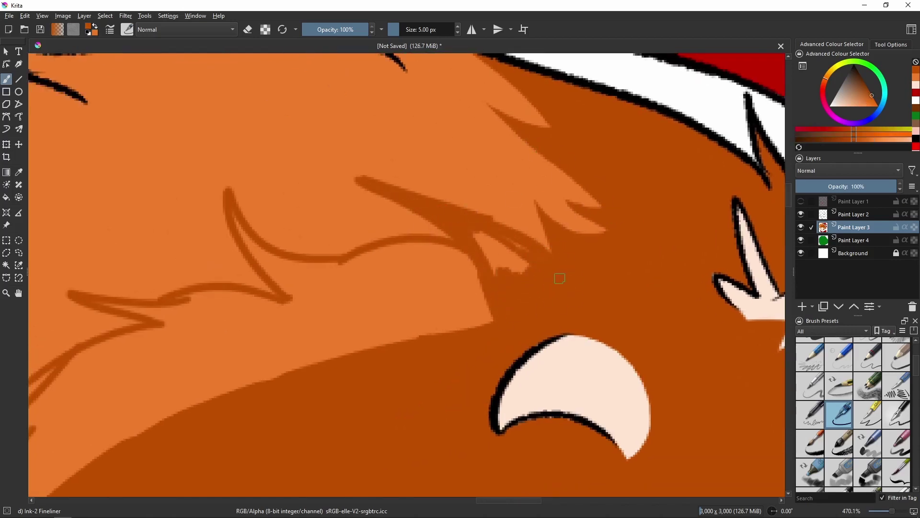
pyautogui.moveTo(480, 238); pyautogui.dragTo(493, 271)
pyautogui.keyDown('ctrl'); pyautogui.click(399, 181); pyautogui.keyUp('ctrl')
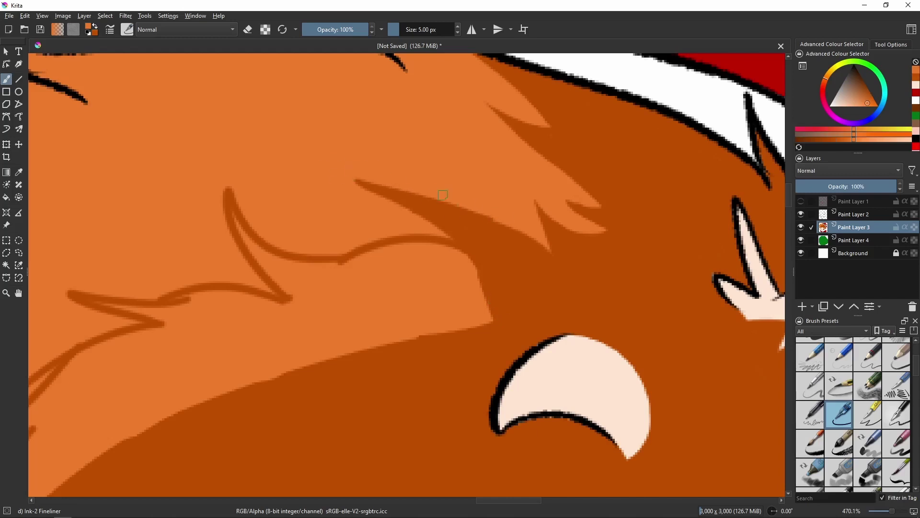
pyautogui.keyDown('ctrl'); pyautogui.click(371, 198); pyautogui.keyUp('ctrl')
# Step: Fill the curved fur notch in the middle of the forehead patch with dark orange and refine its edges with light orange
pyautogui.moveTo(290, 283)
pyautogui.mouseDown()
pyautogui.moveTo(236, 228)
pyautogui.moveTo(264, 270)
pyautogui.mouseUp()
pyautogui.keyDown('ctrl'); pyautogui.click(225, 211); pyautogui.keyUp('ctrl')
pyautogui.moveTo(234, 225); pyautogui.dragTo(230, 157)
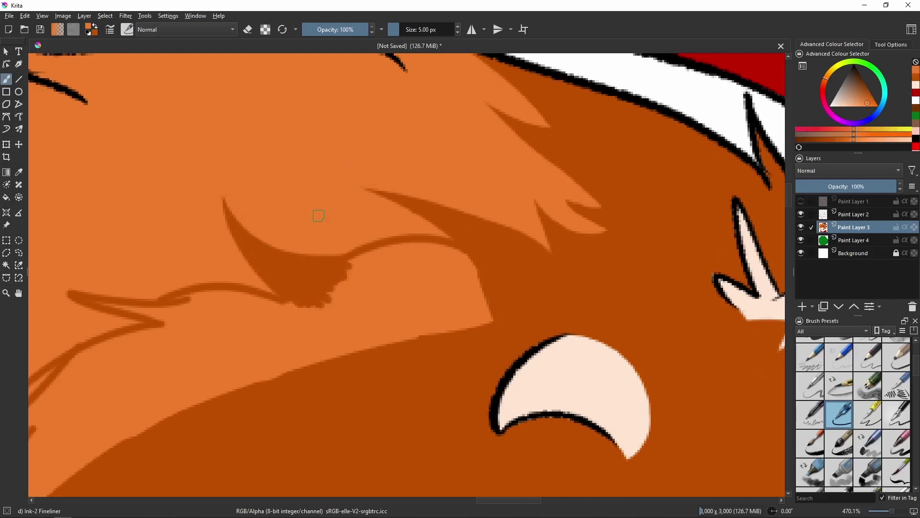
pyautogui.keyDown('ctrl'); pyautogui.click(317, 259); pyautogui.keyUp('ctrl')
pyautogui.moveTo(357, 242); pyautogui.dragTo(315, 261)
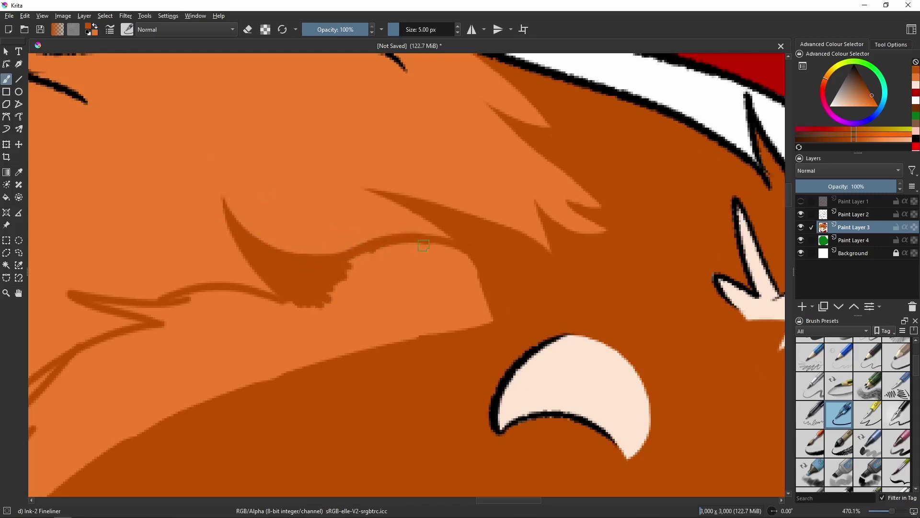
pyautogui.moveTo(452, 247)
pyautogui.mouseDown()
pyautogui.moveTo(445, 312)
pyautogui.moveTo(483, 315)
pyautogui.mouseUp()
# Step: Fill the next two fur notches towards the winking eye with dark orange, smoothing their edges with light orange
pyautogui.moveTo(374, 347)
pyautogui.mouseDown()
pyautogui.moveTo(340, 322)
pyautogui.moveTo(378, 271)
pyautogui.moveTo(425, 259)
pyautogui.moveTo(414, 201)
pyautogui.moveTo(479, 210)
pyautogui.moveTo(472, 196)
pyautogui.moveTo(480, 179)
pyautogui.moveTo(379, 175)
pyautogui.mouseUp()
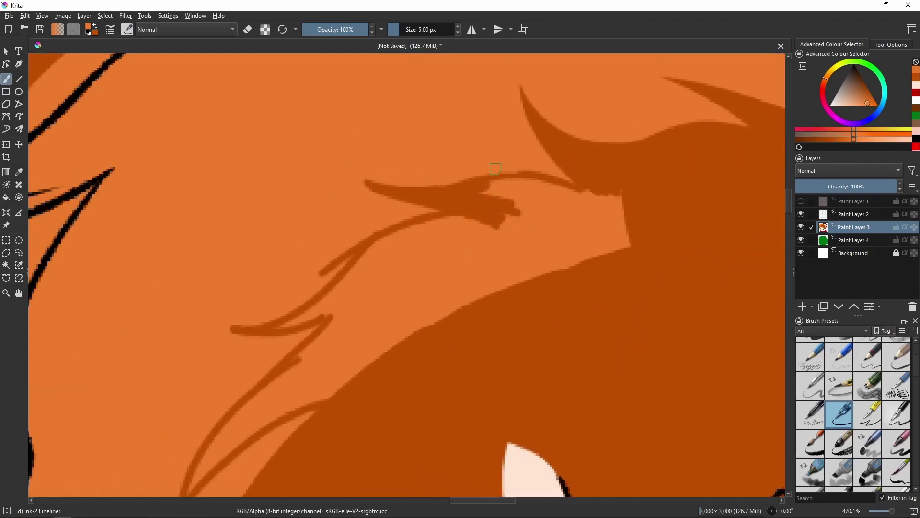
pyautogui.moveTo(495, 167)
pyautogui.mouseDown()
pyautogui.moveTo(485, 195)
pyautogui.moveTo(522, 178)
pyautogui.moveTo(527, 202)
pyautogui.moveTo(491, 224)
pyautogui.moveTo(580, 196)
pyautogui.mouseUp()
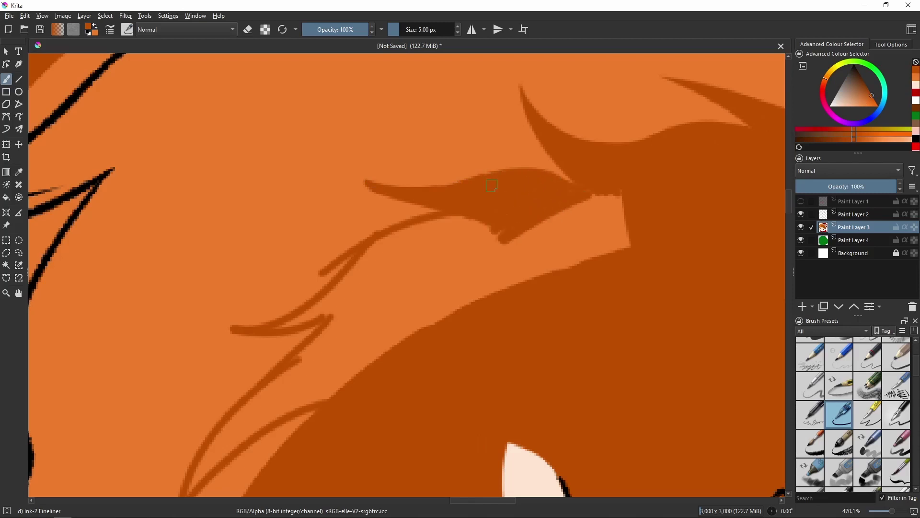
pyautogui.moveTo(496, 177)
pyautogui.mouseDown()
pyautogui.moveTo(599, 215)
pyautogui.moveTo(619, 250)
pyautogui.moveTo(518, 269)
pyautogui.moveTo(575, 228)
pyautogui.moveTo(441, 311)
pyautogui.moveTo(417, 240)
pyautogui.moveTo(408, 249)
pyautogui.mouseUp()
pyautogui.moveTo(325, 284); pyautogui.dragTo(218, 332)
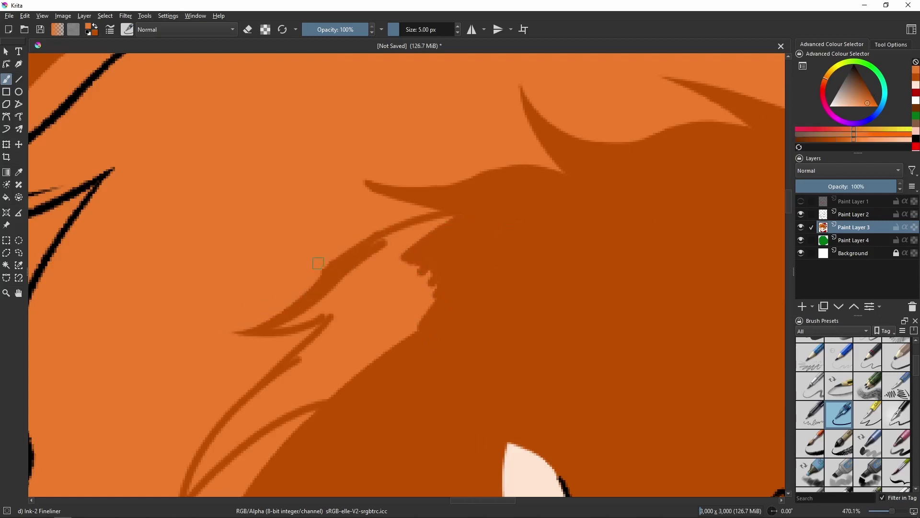
pyautogui.moveTo(367, 233)
pyautogui.mouseDown()
pyautogui.moveTo(415, 232)
pyautogui.moveTo(387, 242)
pyautogui.moveTo(394, 228)
pyautogui.moveTo(447, 224)
pyautogui.moveTo(488, 235)
pyautogui.moveTo(458, 264)
pyautogui.moveTo(403, 278)
pyautogui.moveTo(415, 242)
pyautogui.moveTo(358, 276)
pyautogui.moveTo(380, 290)
pyautogui.moveTo(417, 285)
pyautogui.moveTo(368, 355)
pyautogui.moveTo(417, 332)
pyautogui.mouseUp()
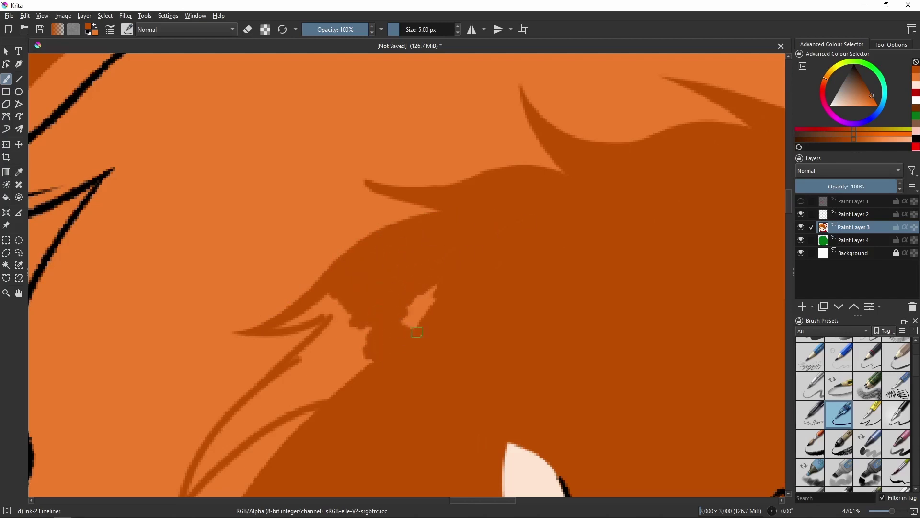
pyautogui.moveTo(449, 254); pyautogui.dragTo(402, 290)
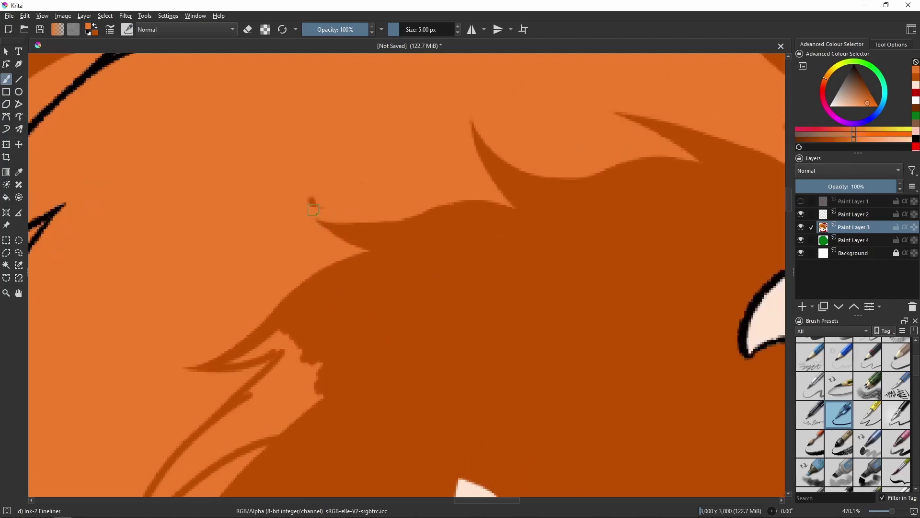
# Step: Reshape the flat fur notch in the middle of the patch into an upward-curving point with dark and light orange
pyautogui.moveTo(312, 199)
pyautogui.mouseDown()
pyautogui.moveTo(391, 250)
pyautogui.moveTo(368, 246)
pyautogui.moveTo(391, 227)
pyautogui.moveTo(312, 204)
pyautogui.mouseUp()
pyautogui.keyDown('ctrl'); pyautogui.click(334, 185); pyautogui.keyUp('ctrl')
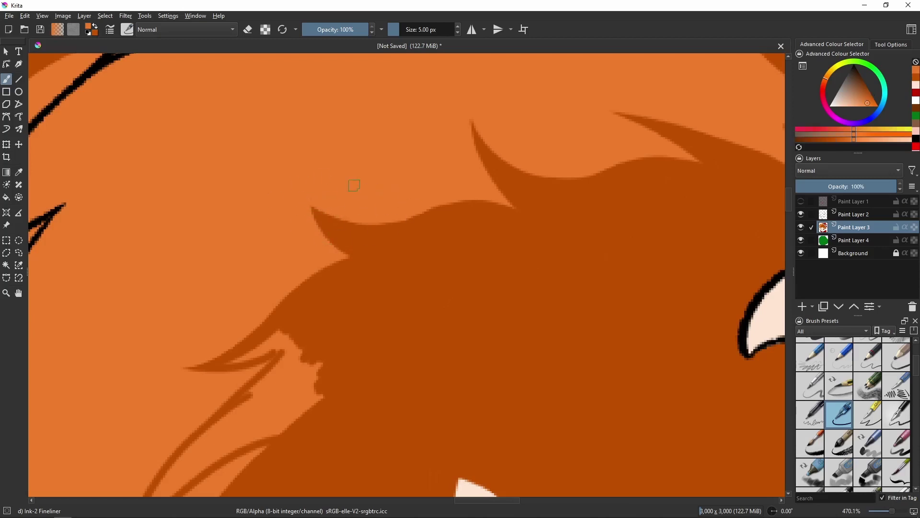
pyautogui.keyDown('ctrl'); pyautogui.click(417, 219); pyautogui.keyUp('ctrl')
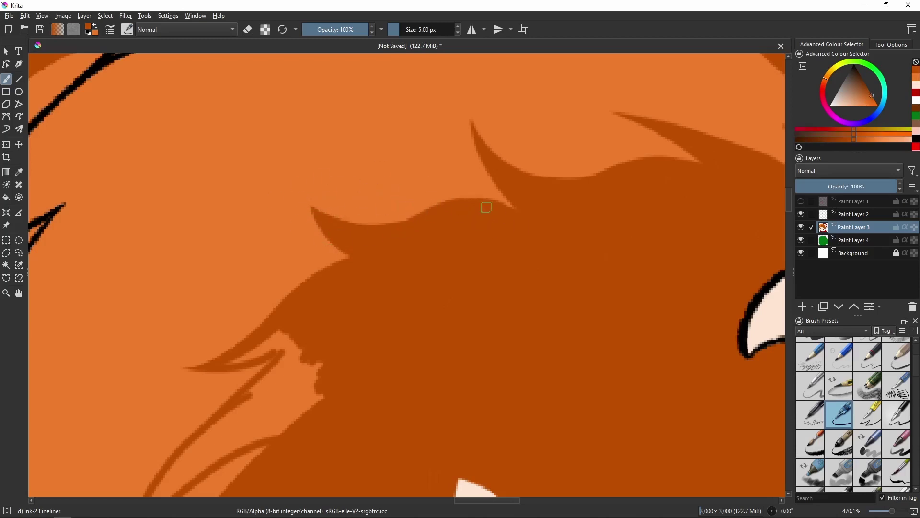
# Step: Fill the lowest fur notch of the forehead patch near the winking eye with dark orange and trim its edge with light orange
pyautogui.scroll(-5, 487, 208)
pyautogui.hscroll(-5, 446, 213)
pyautogui.moveTo(495, 193)
pyautogui.mouseDown()
pyautogui.moveTo(517, 181)
pyautogui.moveTo(492, 257)
pyautogui.moveTo(539, 222)
pyautogui.mouseUp()
pyautogui.scroll(-3, 461, 195)
pyautogui.hscroll(-1, 461, 194)
pyautogui.keyDown('ctrl'); pyautogui.click(402, 359); pyautogui.keyUp('ctrl')
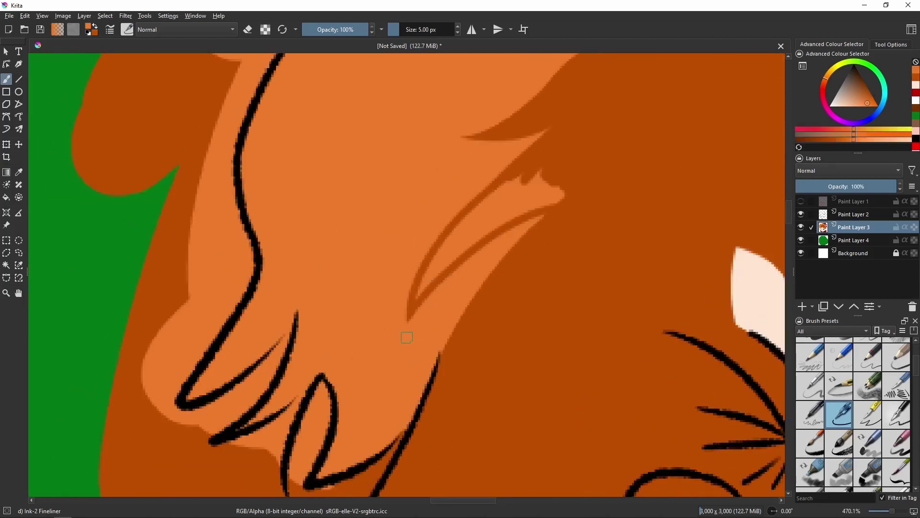
pyautogui.keyDown('ctrl'); pyautogui.click(479, 288); pyautogui.keyUp('ctrl')
pyautogui.moveTo(489, 242)
pyautogui.mouseDown()
pyautogui.moveTo(452, 314)
pyautogui.moveTo(486, 257)
pyautogui.moveTo(556, 190)
pyautogui.moveTo(545, 168)
pyautogui.moveTo(517, 162)
pyautogui.moveTo(415, 294)
pyautogui.moveTo(505, 158)
pyautogui.moveTo(441, 235)
pyautogui.mouseUp()
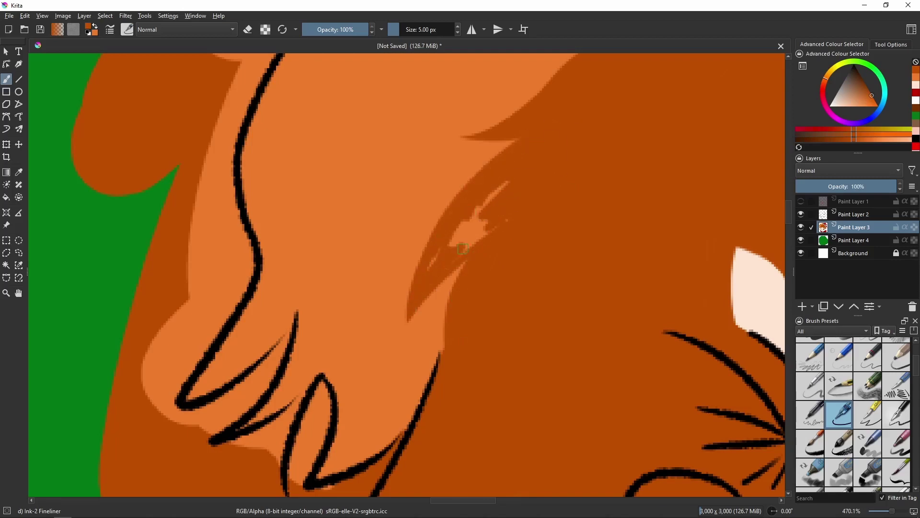
pyautogui.moveTo(508, 182); pyautogui.dragTo(456, 239)
# Step: Fill the nose inside its outline with flat dark grey using the 5 px brush
pyautogui.scroll(-5, 527, 189)
pyautogui.moveTo(220, 269); pyautogui.dragTo(288, 357)
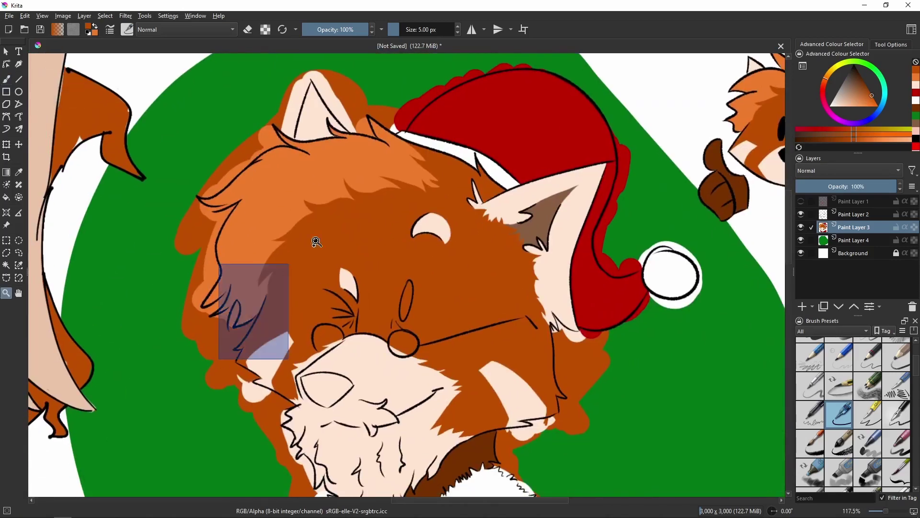
pyautogui.moveTo(381, 242); pyautogui.dragTo(379, 275)
pyautogui.scroll(-8, 383, 259)
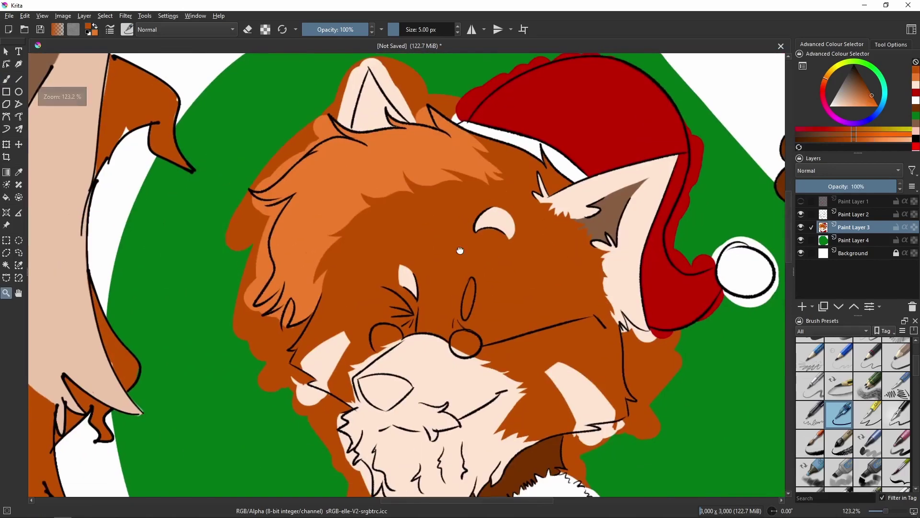
pyautogui.scroll(10, 570, 183)
pyautogui.press('b')
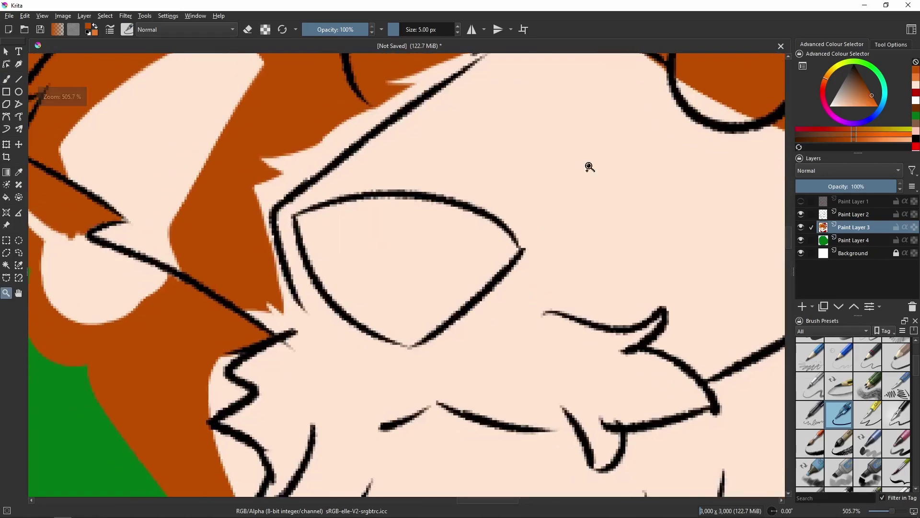
pyautogui.click(845, 74)
pyautogui.moveTo(359, 277)
pyautogui.mouseDown()
pyautogui.moveTo(344, 295)
pyautogui.moveTo(358, 283)
pyautogui.moveTo(391, 311)
pyautogui.moveTo(382, 264)
pyautogui.moveTo(396, 233)
pyautogui.moveTo(423, 244)
pyautogui.moveTo(399, 302)
pyautogui.moveTo(424, 256)
pyautogui.moveTo(340, 266)
pyautogui.moveTo(329, 286)
pyautogui.mouseUp()
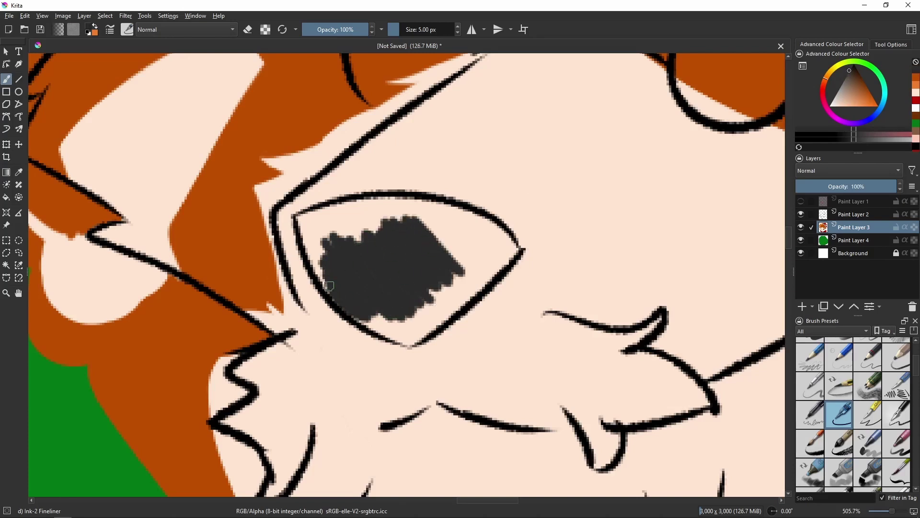
pyautogui.moveTo(324, 215)
pyautogui.mouseDown()
pyautogui.moveTo(362, 200)
pyautogui.moveTo(410, 200)
pyautogui.mouseUp()
pyautogui.moveTo(516, 249)
pyautogui.mouseDown()
pyautogui.moveTo(480, 225)
pyautogui.moveTo(507, 262)
pyautogui.moveTo(451, 248)
pyautogui.moveTo(479, 219)
pyautogui.moveTo(453, 222)
pyautogui.mouseUp()
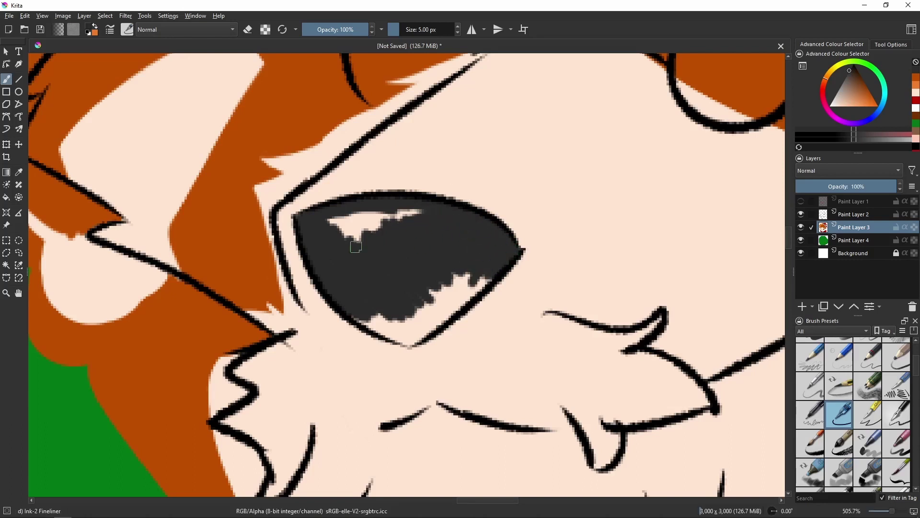
pyautogui.moveTo(356, 247)
pyautogui.mouseDown()
pyautogui.moveTo(423, 214)
pyautogui.moveTo(345, 234)
pyautogui.moveTo(360, 217)
pyautogui.mouseUp()
pyautogui.moveTo(352, 314); pyautogui.dragTo(406, 341)
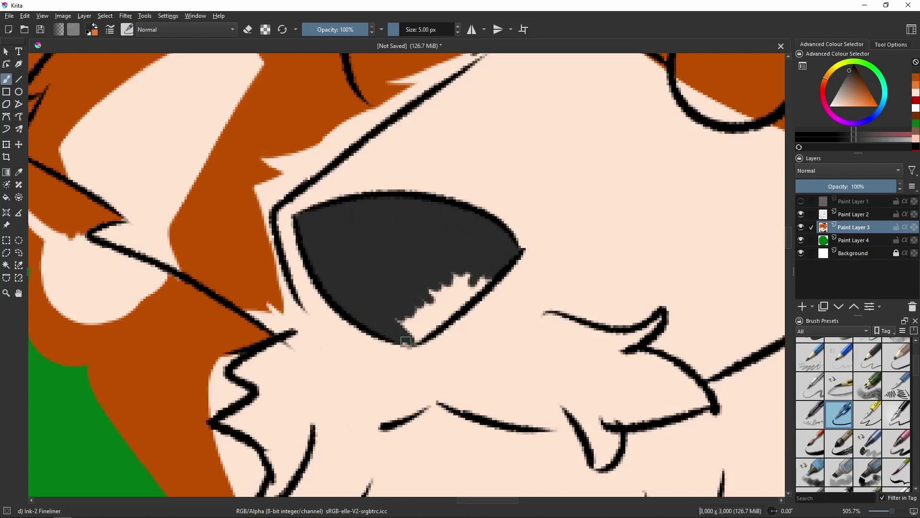
pyautogui.moveTo(415, 300)
pyautogui.mouseDown()
pyautogui.moveTo(420, 321)
pyautogui.moveTo(465, 299)
pyautogui.mouseUp()
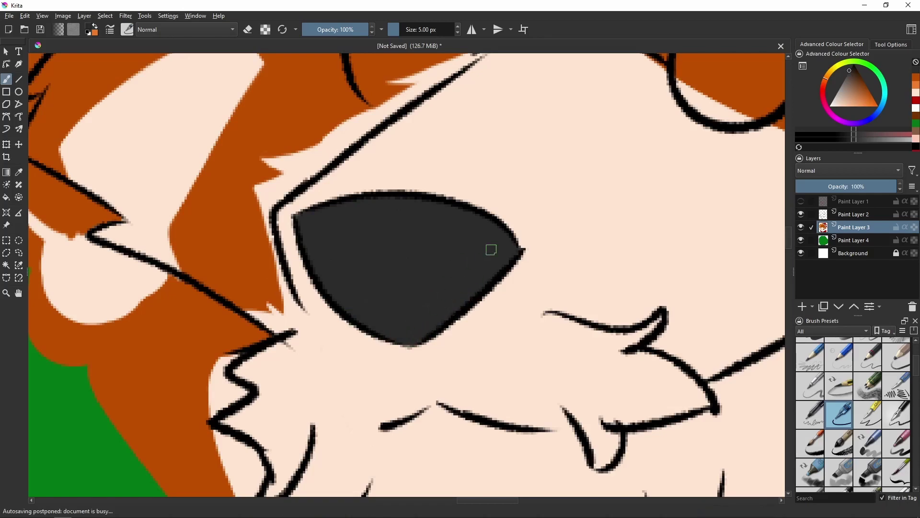
# Step: Cut jagged fur tips into the small cream brow spot above the winking eye with dark orange and cream
pyautogui.moveTo(492, 242)
pyautogui.mouseDown()
pyautogui.moveTo(455, 273)
pyautogui.moveTo(569, 174)
pyautogui.moveTo(545, 265)
pyautogui.moveTo(545, 241)
pyautogui.moveTo(528, 234)
pyautogui.moveTo(558, 316)
pyautogui.moveTo(555, 291)
pyautogui.moveTo(293, 305)
pyautogui.moveTo(297, 387)
pyautogui.moveTo(456, 206)
pyautogui.moveTo(377, 245)
pyautogui.moveTo(357, 175)
pyautogui.moveTo(400, 239)
pyautogui.moveTo(340, 230)
pyautogui.moveTo(377, 253)
pyautogui.moveTo(396, 258)
pyautogui.moveTo(374, 235)
pyautogui.moveTo(418, 255)
pyautogui.moveTo(364, 264)
pyautogui.moveTo(385, 277)
pyautogui.moveTo(336, 222)
pyautogui.moveTo(337, 241)
pyautogui.moveTo(361, 230)
pyautogui.moveTo(357, 191)
pyautogui.moveTo(405, 185)
pyautogui.moveTo(400, 227)
pyautogui.moveTo(384, 226)
pyautogui.moveTo(388, 155)
pyautogui.moveTo(404, 163)
pyautogui.moveTo(350, 174)
pyautogui.moveTo(367, 147)
pyautogui.mouseUp()
pyautogui.press('b')
pyautogui.keyDown('ctrl'); pyautogui.click(372, 255); pyautogui.keyUp('ctrl')
pyautogui.keyDown('ctrl'); pyautogui.click(391, 256); pyautogui.keyUp('ctrl')
pyautogui.keyDown('ctrl'); pyautogui.click(405, 254); pyautogui.keyUp('ctrl')
pyautogui.keyDown('ctrl'); pyautogui.click(364, 264); pyautogui.keyUp('ctrl')
pyautogui.keyDown('ctrl'); pyautogui.click(398, 187); pyautogui.keyUp('ctrl')
pyautogui.keyDown('ctrl'); pyautogui.click(382, 200); pyautogui.keyUp('ctrl')
pyautogui.keyDown('ctrl'); pyautogui.click(438, 207); pyautogui.keyUp('ctrl')
pyautogui.moveTo(437, 207)
pyautogui.mouseDown()
pyautogui.moveTo(411, 205)
pyautogui.moveTo(392, 153)
pyautogui.mouseUp()
pyautogui.keyDown('ctrl'); pyautogui.click(433, 177); pyautogui.keyUp('ctrl')
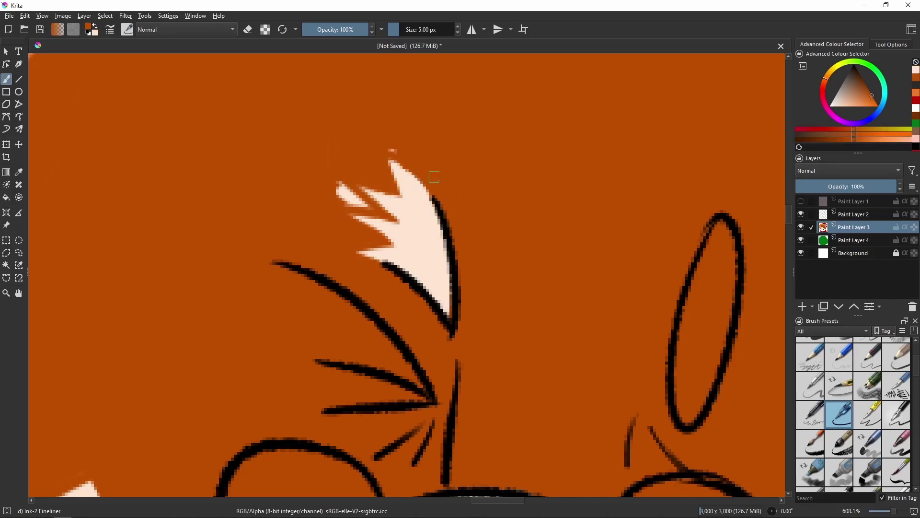
# Step: Outline zigzag fur notches with dark orange along the outer curve of the cream brow spot above the open eye
pyautogui.press('z')
pyautogui.moveTo(371, 209); pyautogui.dragTo(440, 268)
pyautogui.press('b')
pyautogui.keyDown('ctrl'); pyautogui.click(453, 241); pyautogui.keyUp('ctrl')
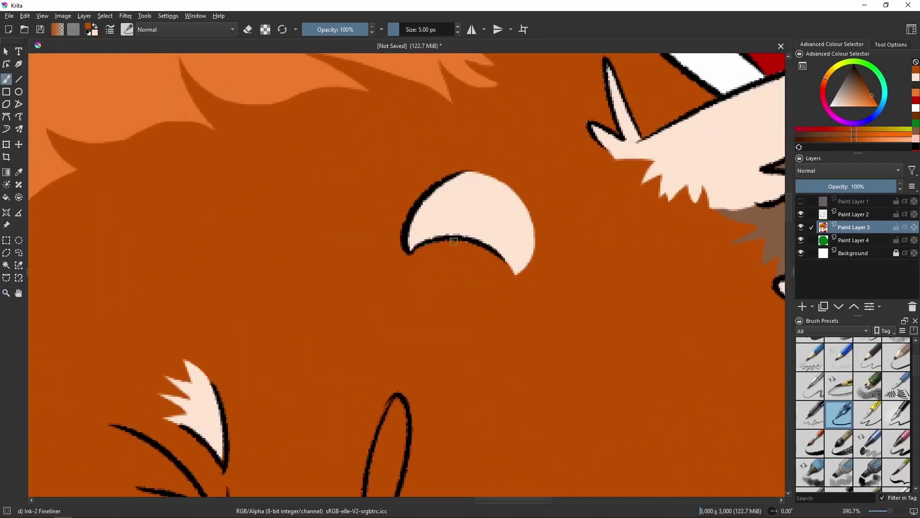
pyautogui.moveTo(515, 191)
pyautogui.mouseDown()
pyautogui.moveTo(509, 218)
pyautogui.moveTo(491, 197)
pyautogui.moveTo(515, 229)
pyautogui.moveTo(512, 271)
pyautogui.moveTo(522, 265)
pyautogui.moveTo(502, 264)
pyautogui.moveTo(497, 215)
pyautogui.mouseUp()
pyautogui.keyDown('ctrl'); pyautogui.click(516, 263); pyautogui.keyUp('ctrl')
pyautogui.keyDown('ctrl'); pyautogui.click(514, 288); pyautogui.keyUp('ctrl')
pyautogui.press('z')
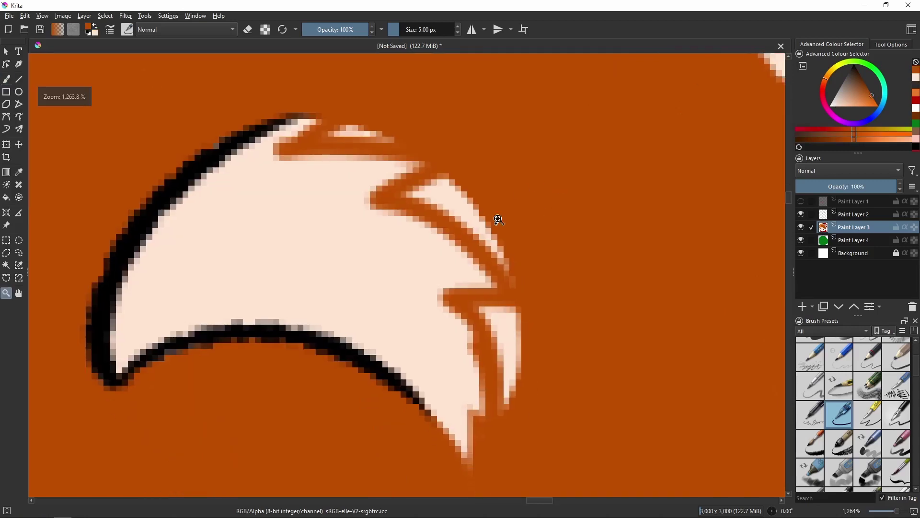
# Step: Sharpen the lower fur tips of that brow spot and cover the cream remnants outside its lower notches with dark orange
pyautogui.press('b')
pyautogui.keyDown('ctrl'); pyautogui.click(497, 215); pyautogui.keyUp('ctrl')
pyautogui.moveTo(483, 403); pyautogui.dragTo(472, 434)
pyautogui.keyDown('ctrl'); pyautogui.click(474, 422); pyautogui.keyUp('ctrl')
pyautogui.moveTo(475, 422)
pyautogui.mouseDown()
pyautogui.moveTo(479, 397)
pyautogui.moveTo(441, 386)
pyautogui.moveTo(442, 410)
pyautogui.mouseUp()
pyautogui.keyDown('ctrl'); pyautogui.click(460, 398); pyautogui.keyUp('ctrl')
pyautogui.keyDown('ctrl'); pyautogui.click(442, 386); pyautogui.keyUp('ctrl')
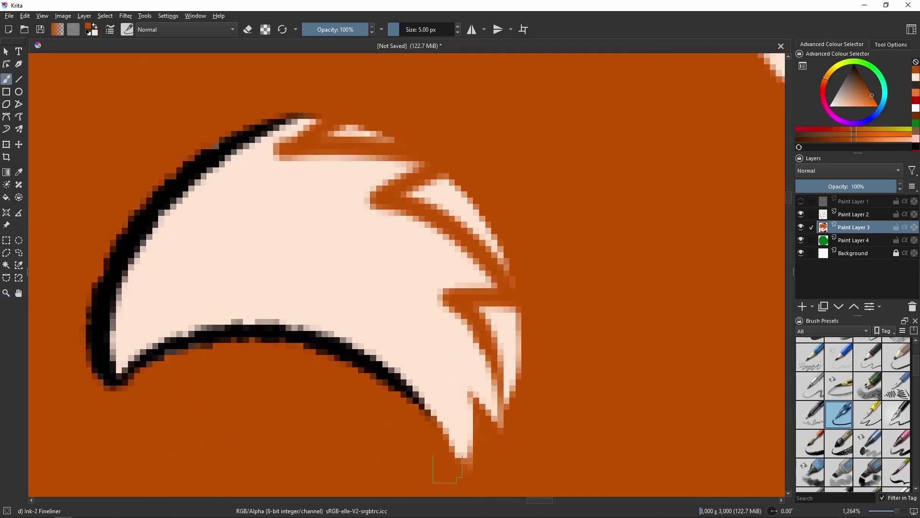
pyautogui.keyDown('ctrl'); pyautogui.click(496, 325); pyautogui.keyUp('ctrl')
pyautogui.moveTo(485, 316); pyautogui.dragTo(508, 353)
pyautogui.scroll(2, 508, 354)
pyautogui.moveTo(450, 232); pyautogui.dragTo(530, 325)
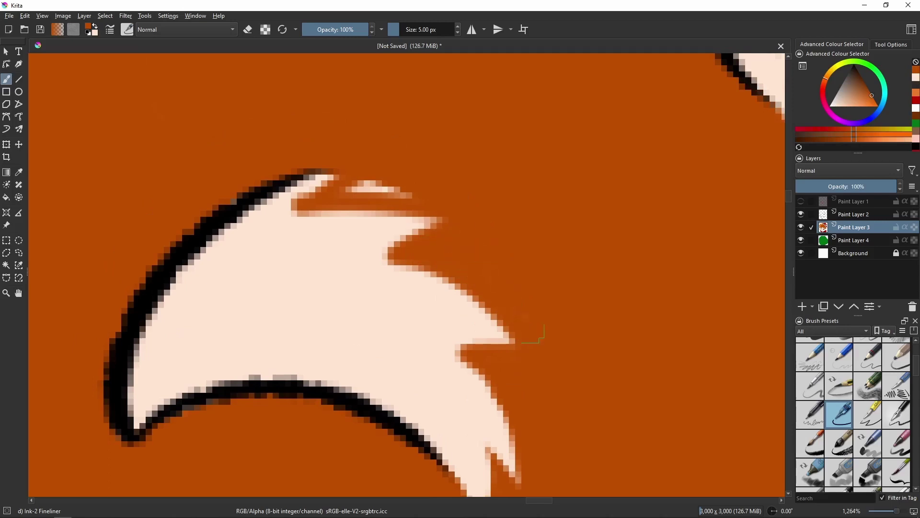
# Step: Reshape the upper fur tips of the crescent brow spot with cream and dark orange
pyautogui.moveTo(412, 195); pyautogui.dragTo(346, 187)
pyautogui.keyDown('ctrl'); pyautogui.click(438, 211); pyautogui.keyUp('ctrl')
pyautogui.moveTo(438, 211)
pyautogui.mouseDown()
pyautogui.moveTo(496, 188)
pyautogui.moveTo(307, 207)
pyautogui.mouseUp()
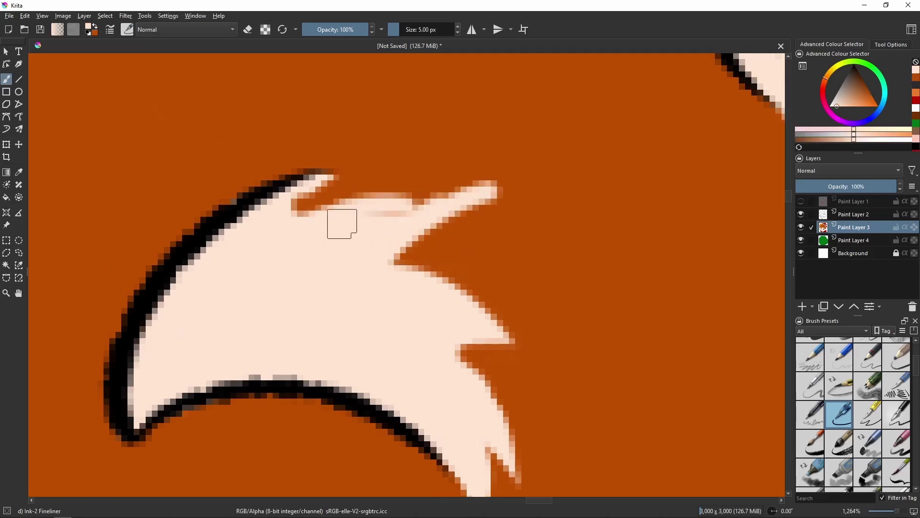
pyautogui.keyDown('ctrl'); pyautogui.click(455, 225); pyautogui.keyUp('ctrl')
pyautogui.moveTo(455, 225); pyautogui.dragTo(493, 195)
pyautogui.keyDown('ctrl'); pyautogui.click(355, 221); pyautogui.keyUp('ctrl')
pyautogui.moveTo(354, 221)
pyautogui.mouseDown()
pyautogui.moveTo(313, 176)
pyautogui.moveTo(335, 154)
pyautogui.mouseUp()
pyautogui.keyDown('ctrl'); pyautogui.click(336, 183); pyautogui.keyUp('ctrl')
pyautogui.keyDown('ctrl'); pyautogui.click(349, 215); pyautogui.keyUp('ctrl')
pyautogui.keyDown('ctrl'); pyautogui.click(400, 138); pyautogui.keyUp('ctrl')
# Step: Erase the orange and cream overflow beside the neck and under the cheek with the Eraser Circle at 50 px
pyautogui.scroll(-2, 472, 150)
pyautogui.moveTo(446, 283)
pyautogui.mouseDown()
pyautogui.moveTo(390, 263)
pyautogui.moveTo(483, 306)
pyautogui.mouseUp()
pyautogui.moveTo(493, 257)
pyautogui.mouseDown()
pyautogui.moveTo(456, 242)
pyautogui.moveTo(547, 180)
pyautogui.moveTo(526, 263)
pyautogui.moveTo(676, 226)
pyautogui.mouseUp()
pyautogui.press('e')
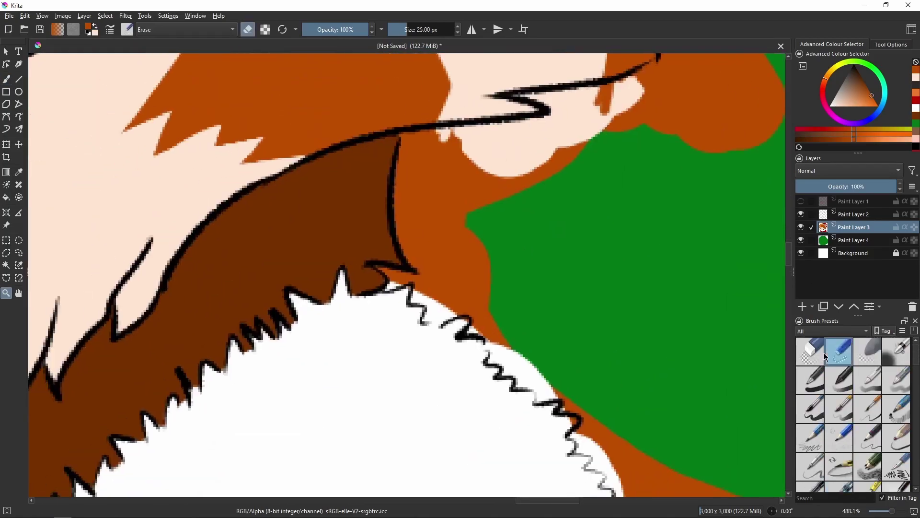
pyautogui.press('b')
pyautogui.moveTo(451, 229)
pyautogui.mouseDown()
pyautogui.moveTo(466, 284)
pyautogui.moveTo(413, 226)
pyautogui.mouseUp()
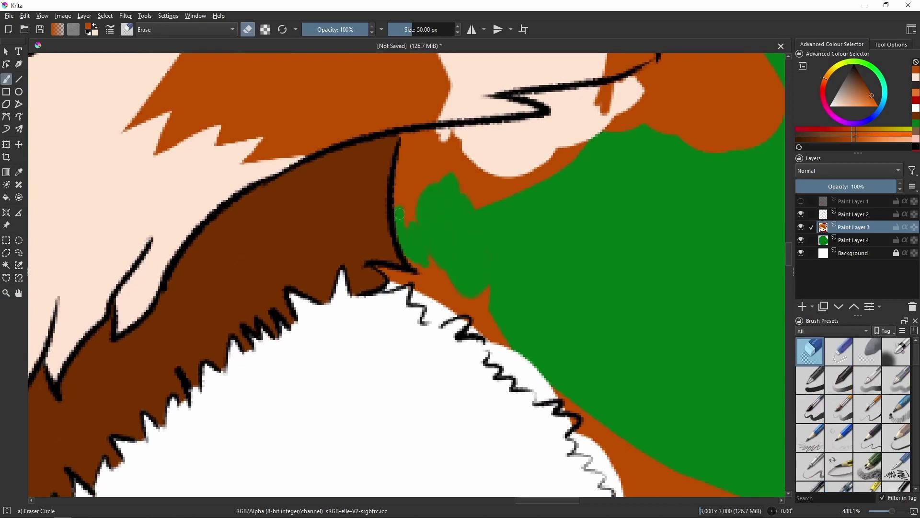
pyautogui.moveTo(444, 133)
pyautogui.mouseDown()
pyautogui.moveTo(490, 146)
pyautogui.moveTo(409, 210)
pyautogui.mouseUp()
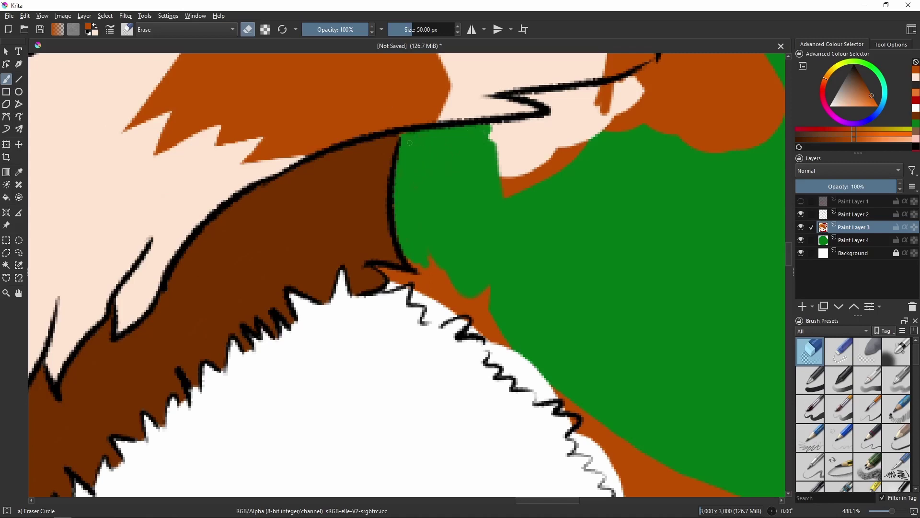
pyautogui.moveTo(444, 133)
pyautogui.mouseDown()
pyautogui.moveTo(489, 128)
pyautogui.moveTo(510, 158)
pyautogui.moveTo(575, 173)
pyautogui.moveTo(527, 164)
pyautogui.moveTo(486, 134)
pyautogui.moveTo(502, 125)
pyautogui.moveTo(653, 127)
pyautogui.mouseUp()
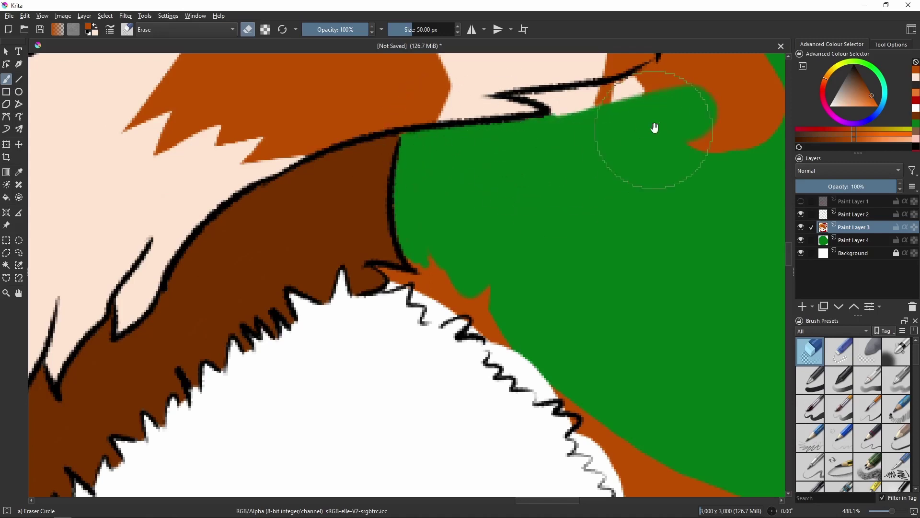
# Step: Erase the colour overflow beside the open-eye cheek, below the front ear and around the hat's drooping tail and pompom
pyautogui.scroll(-4, 671, 134)
pyautogui.moveTo(430, 262)
pyautogui.mouseDown()
pyautogui.moveTo(433, 206)
pyautogui.moveTo(474, 192)
pyautogui.moveTo(403, 288)
pyautogui.mouseUp()
pyautogui.moveTo(506, 196); pyautogui.dragTo(458, 367)
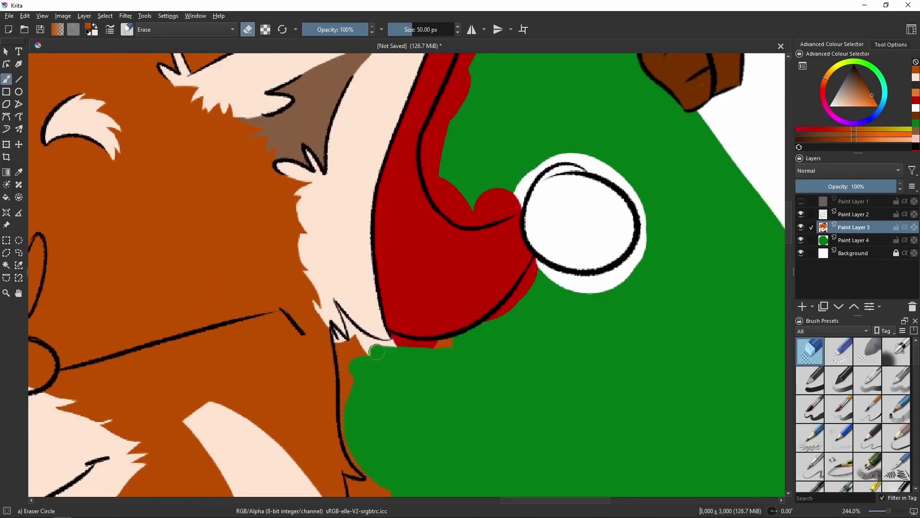
pyautogui.moveTo(377, 352)
pyautogui.mouseDown()
pyautogui.moveTo(599, 288)
pyautogui.moveTo(643, 258)
pyautogui.mouseUp()
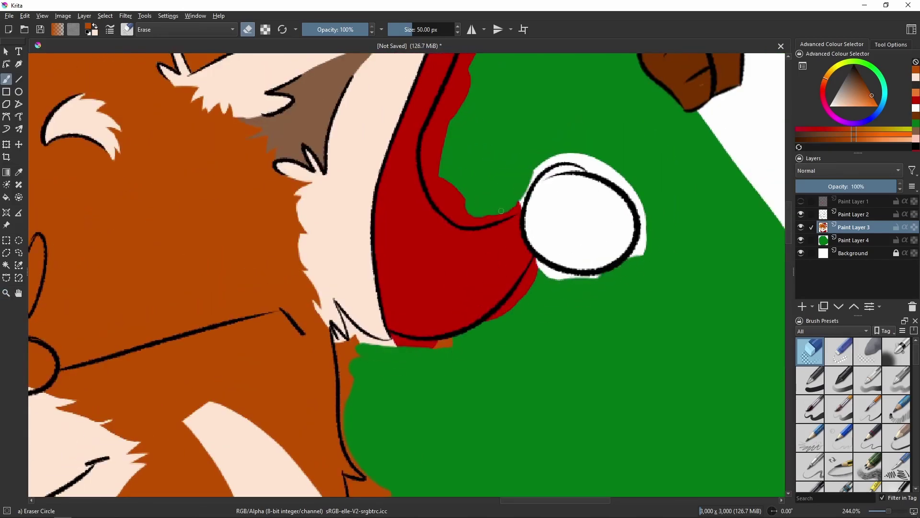
pyautogui.scroll(3, 451, 153)
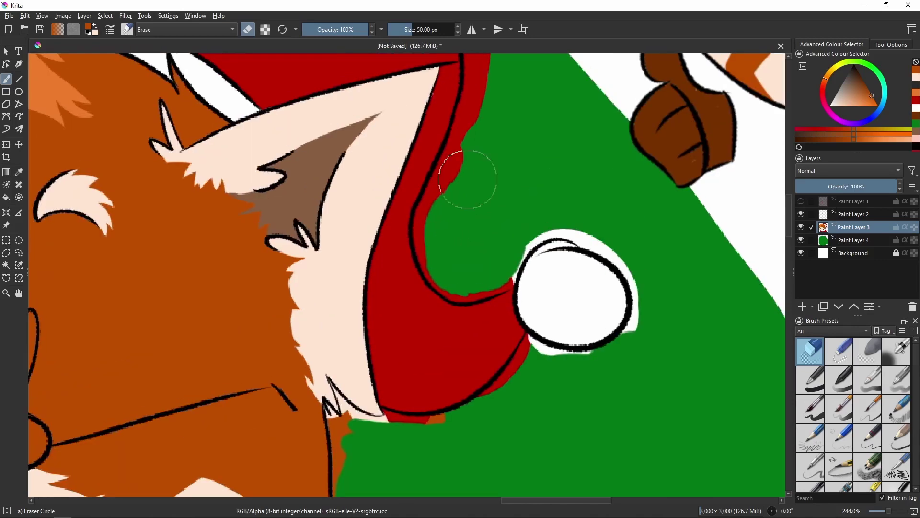
pyautogui.scroll(4, 448, 185)
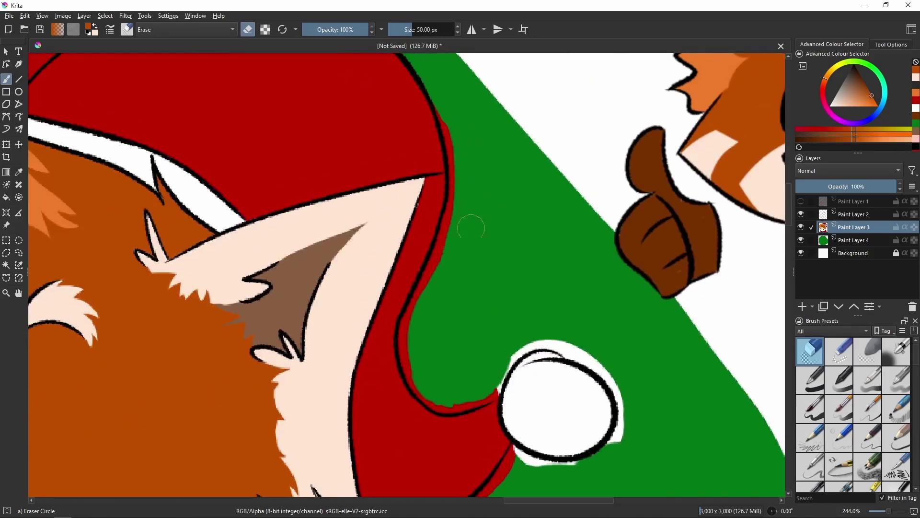
# Step: Erase the overflow along the hat's upper outline and on both sides of the far ear
pyautogui.scroll(5, 479, 216)
pyautogui.hscroll(-8, 479, 216)
pyautogui.moveTo(297, 158)
pyautogui.mouseDown()
pyautogui.moveTo(259, 225)
pyautogui.moveTo(335, 268)
pyautogui.moveTo(305, 171)
pyautogui.moveTo(344, 204)
pyautogui.mouseUp()
pyautogui.moveTo(402, 257)
pyautogui.mouseDown()
pyautogui.moveTo(484, 185)
pyautogui.moveTo(571, 153)
pyautogui.mouseUp()
pyautogui.scroll(-3, 339, 164)
pyautogui.hscroll(-5, 339, 165)
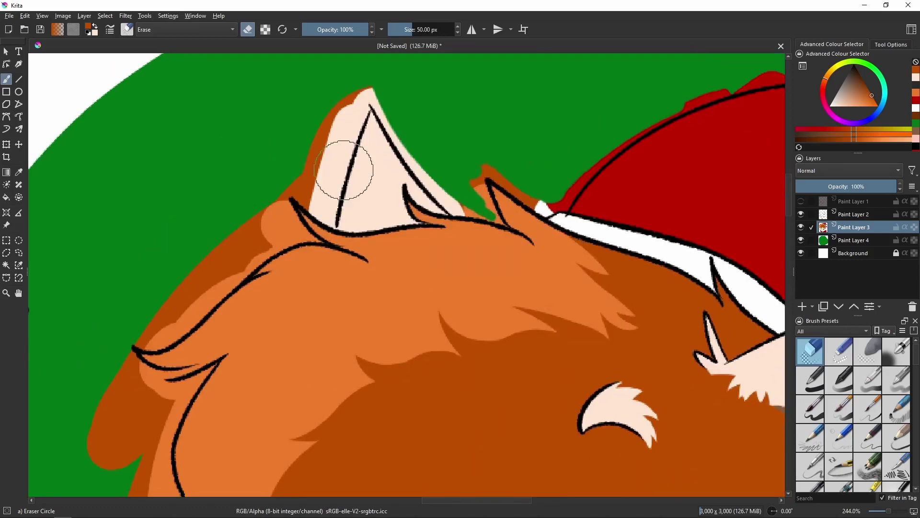
pyautogui.moveTo(314, 210)
pyautogui.mouseDown()
pyautogui.moveTo(352, 107)
pyautogui.moveTo(342, 118)
pyautogui.mouseUp()
# Step: Erase the orange overflow outside the head's outer hair outline from the far ear down to the side tufts
pyautogui.scroll(-1, 342, 118)
pyautogui.hscroll(-3, 341, 117)
pyautogui.moveTo(282, 211); pyautogui.dragTo(225, 297)
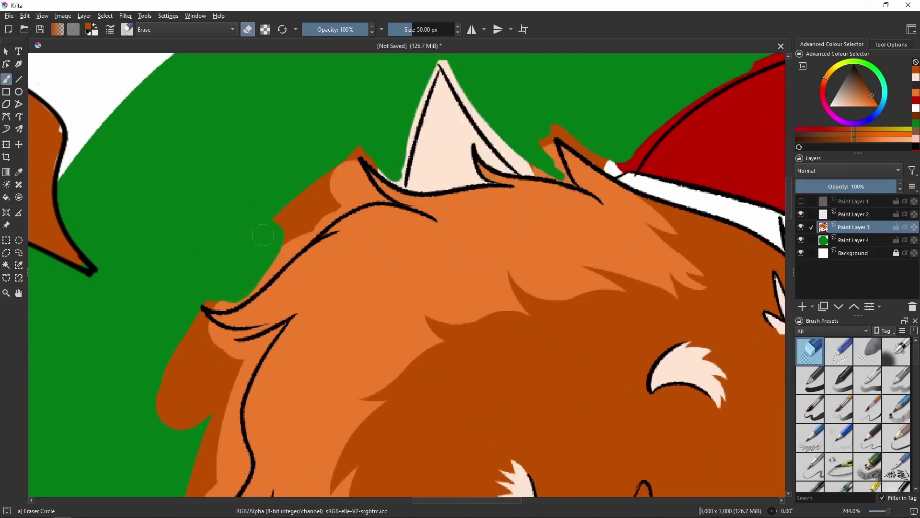
pyautogui.moveTo(283, 259)
pyautogui.mouseDown()
pyautogui.moveTo(354, 163)
pyautogui.moveTo(281, 357)
pyautogui.moveTo(331, 403)
pyautogui.moveTo(339, 283)
pyautogui.moveTo(301, 212)
pyautogui.mouseUp()
pyautogui.scroll(-3, 355, 163)
pyautogui.hscroll(-5, 355, 163)
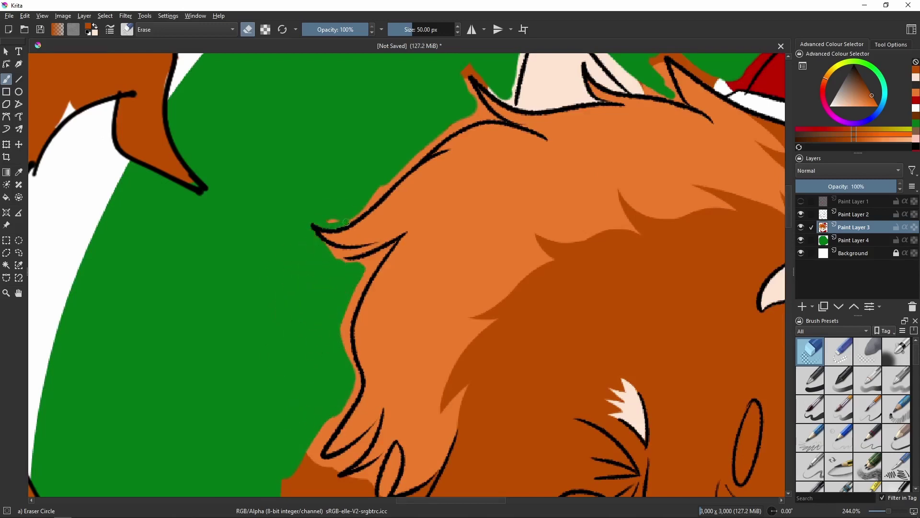
# Step: Erase the orange and cream overflow outside the lower hair tufts and the cheek beside the winking eye
pyautogui.scroll(-5, 346, 222)
pyautogui.scroll(-3, 346, 222)
pyautogui.moveTo(283, 268); pyautogui.dragTo(316, 384)
pyautogui.moveTo(316, 288); pyautogui.dragTo(359, 431)
pyautogui.moveTo(359, 393); pyautogui.dragTo(412, 460)
pyautogui.scroll(-2, 341, 345)
pyautogui.hscroll(2, 341, 345)
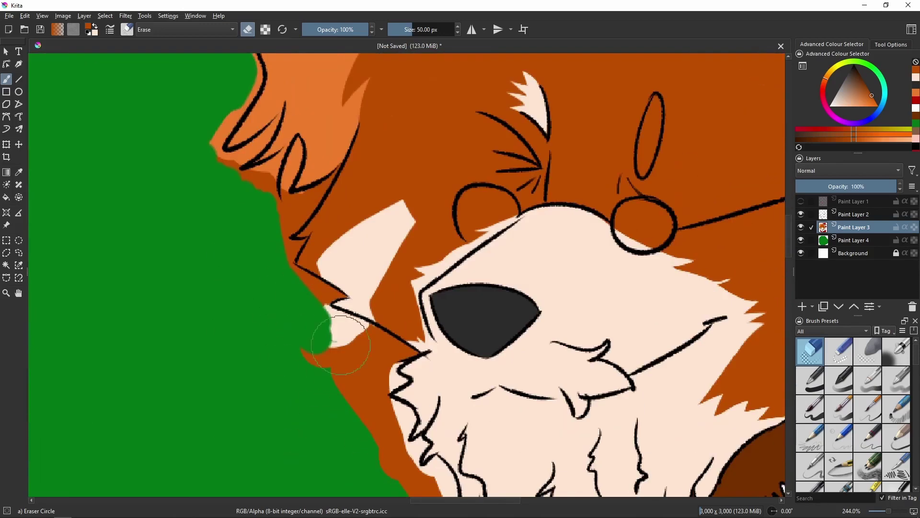
pyautogui.moveTo(341, 345); pyautogui.dragTo(369, 341)
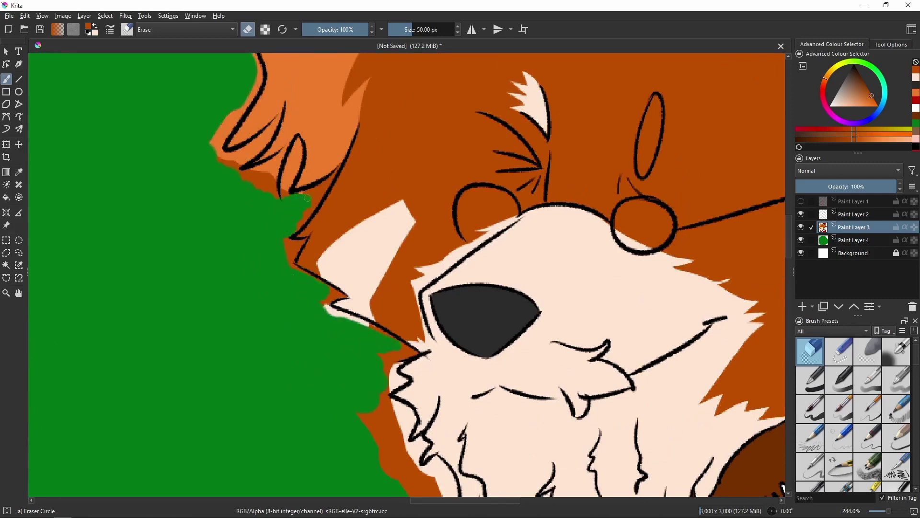
# Step: Erase the dark orange overflow outside the beard and around the coat's shoulders
pyautogui.scroll(-5, 206, 145)
pyautogui.hscroll(2, 206, 144)
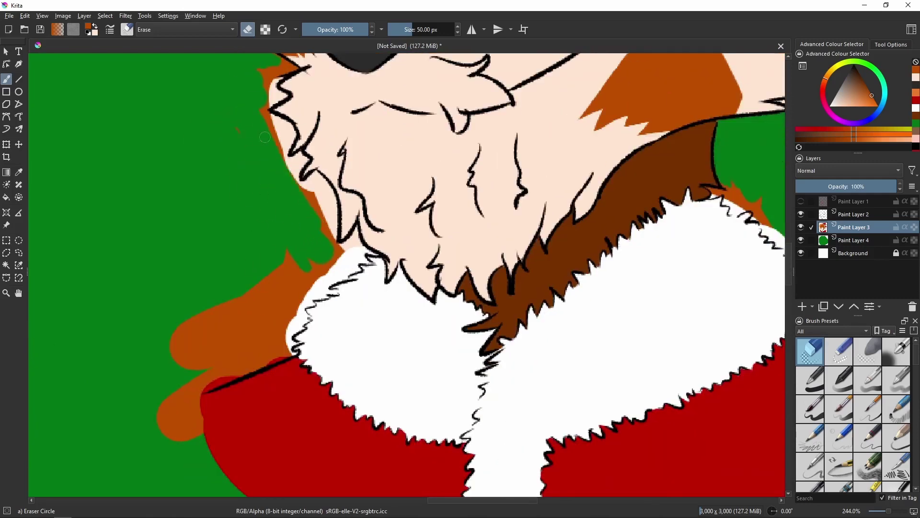
pyautogui.moveTo(278, 131)
pyautogui.mouseDown()
pyautogui.moveTo(326, 230)
pyautogui.moveTo(225, 383)
pyautogui.moveTo(260, 295)
pyautogui.moveTo(283, 308)
pyautogui.moveTo(331, 214)
pyautogui.mouseUp()
pyautogui.scroll(-2, 287, 247)
pyautogui.hscroll(-1, 288, 247)
pyautogui.hscroll(5, 232, 339)
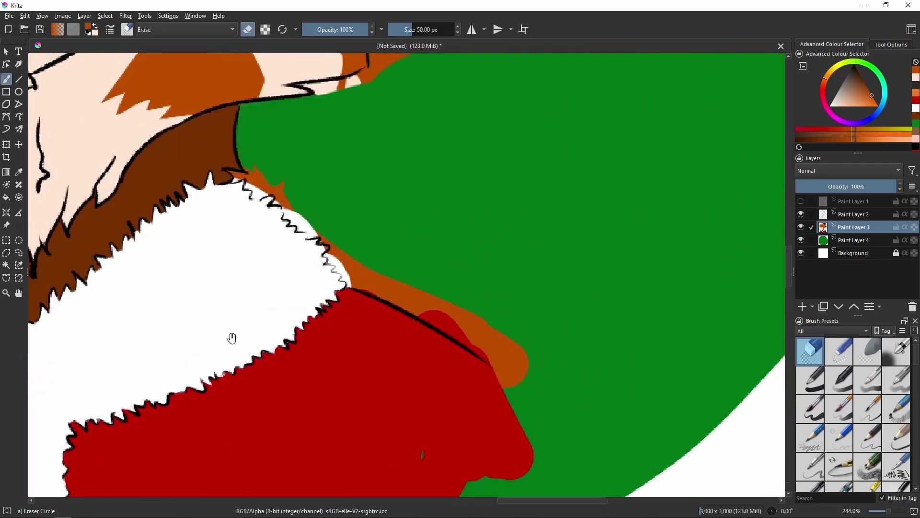
pyautogui.moveTo(388, 288); pyautogui.dragTo(546, 366)
pyautogui.scroll(-2, 547, 366)
# Step: Extend the coat's red fill at the shoulder and along its curved lower edge with the 40 px Basic-1 brush
pyautogui.press('/')
pyautogui.keyDown('ctrl'); pyautogui.click(464, 346); pyautogui.keyUp('ctrl')
pyautogui.moveTo(464, 345); pyautogui.dragTo(551, 287)
pyautogui.hscroll(-4, 551, 288)
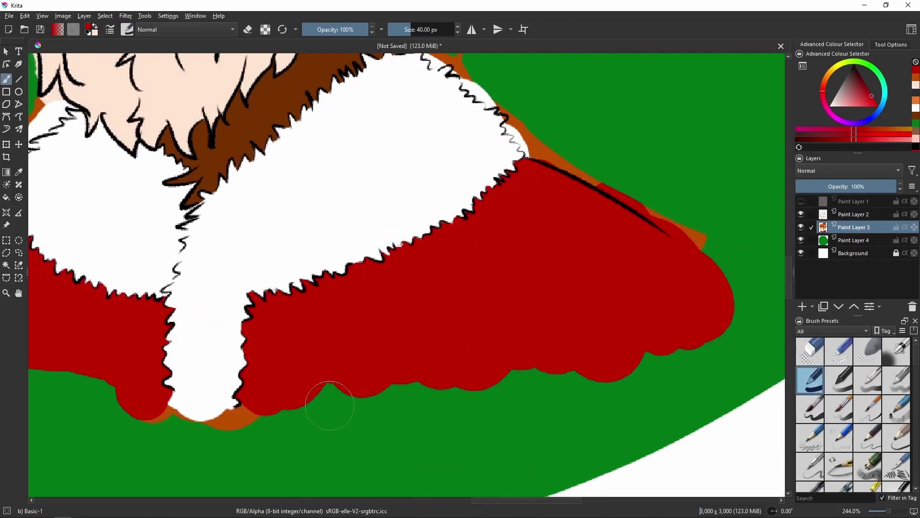
pyautogui.moveTo(432, 354); pyautogui.dragTo(278, 417)
pyautogui.hscroll(-2, 166, 375)
pyautogui.moveTo(165, 376); pyautogui.dragTo(201, 383)
pyautogui.scroll(-1, 201, 384)
pyautogui.moveTo(303, 380); pyautogui.dragTo(421, 393)
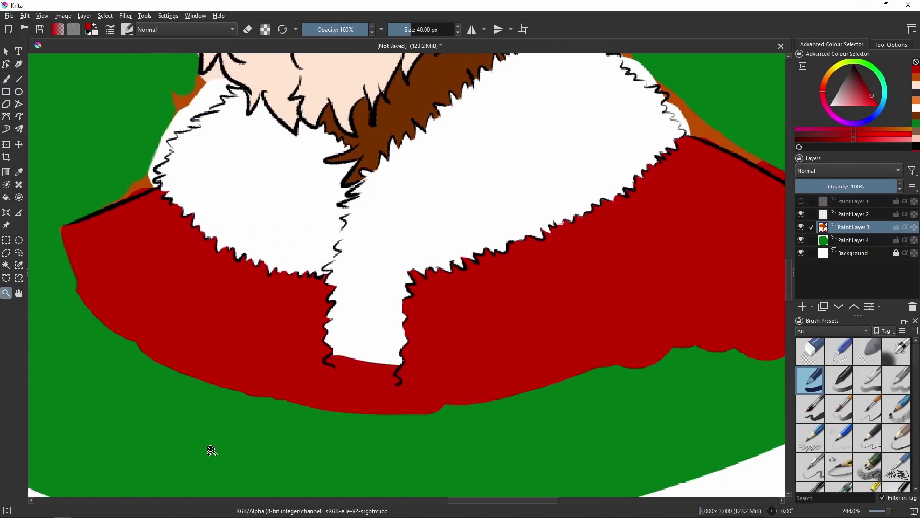
# Step: Extend the coat's central fur trim downward in white and tidy its lower edge with the 5 px Ink-2 Fineliner
pyautogui.scroll(4, 288, 383)
pyautogui.keyDown('ctrl'); pyautogui.click(514, 238); pyautogui.keyUp('ctrl')
pyautogui.moveTo(513, 238)
pyautogui.mouseDown()
pyautogui.moveTo(462, 269)
pyautogui.moveTo(468, 293)
pyautogui.mouseUp()
pyautogui.press('/')
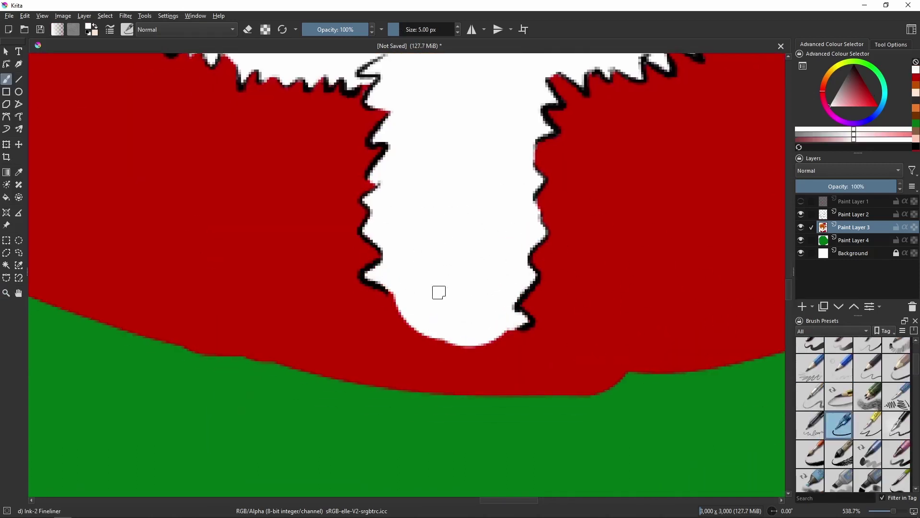
pyautogui.moveTo(393, 295)
pyautogui.mouseDown()
pyautogui.moveTo(398, 331)
pyautogui.moveTo(441, 341)
pyautogui.mouseUp()
# Step: Erase the orange and red overflow above the coat's shoulder line beside the fur collar with the 50 px Eraser Circle
pyautogui.scroll(-6, 424, 242)
pyautogui.moveTo(346, 159); pyautogui.dragTo(355, 196)
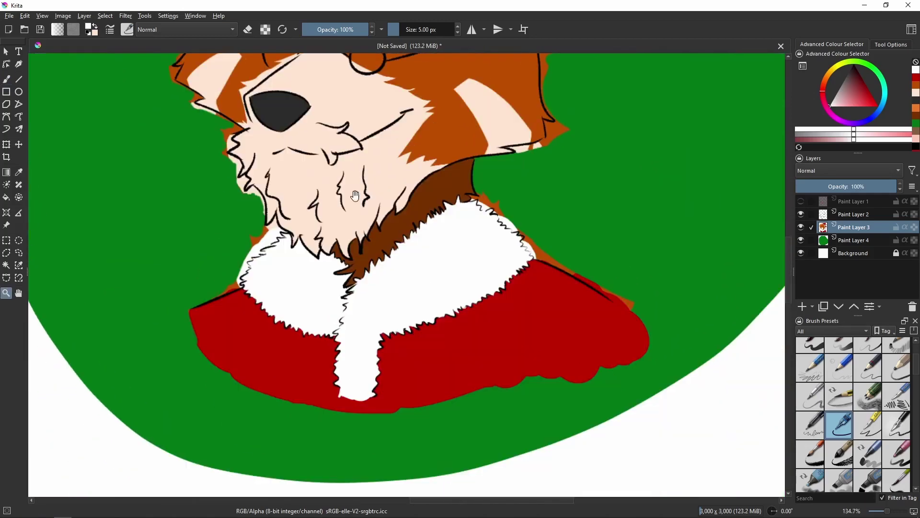
pyautogui.scroll(7, 234, 292)
pyautogui.press('e')
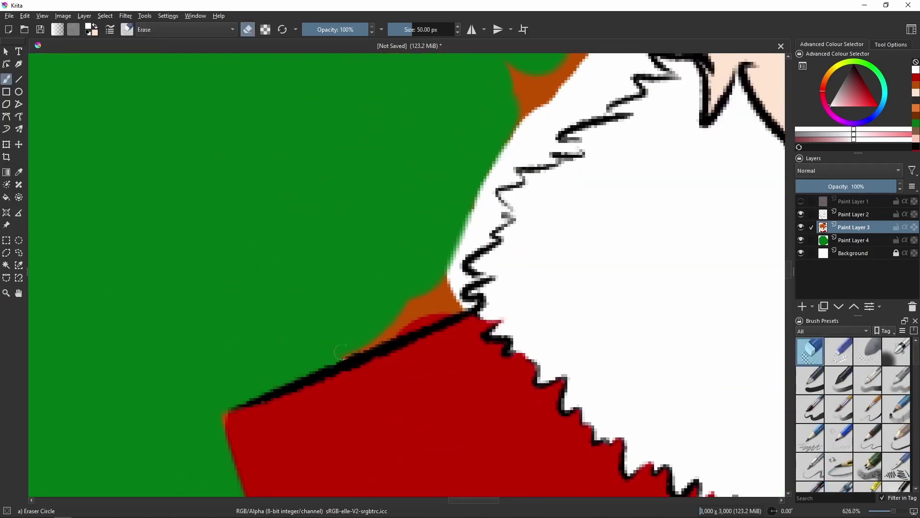
pyautogui.moveTo(404, 299)
pyautogui.mouseDown()
pyautogui.moveTo(447, 222)
pyautogui.moveTo(465, 247)
pyautogui.mouseUp()
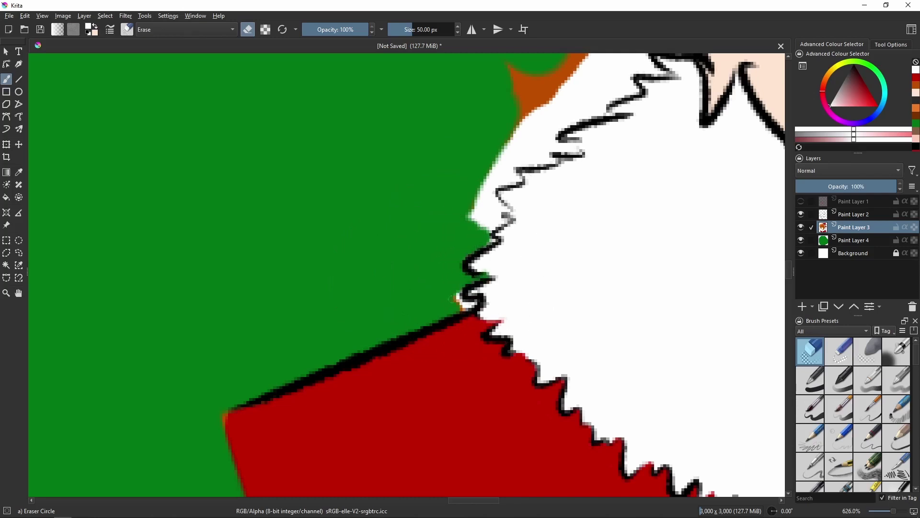
pyautogui.moveTo(468, 305); pyautogui.dragTo(425, 365)
pyautogui.moveTo(434, 288)
pyautogui.mouseDown()
pyautogui.moveTo(439, 259)
pyautogui.moveTo(455, 298)
pyautogui.mouseUp()
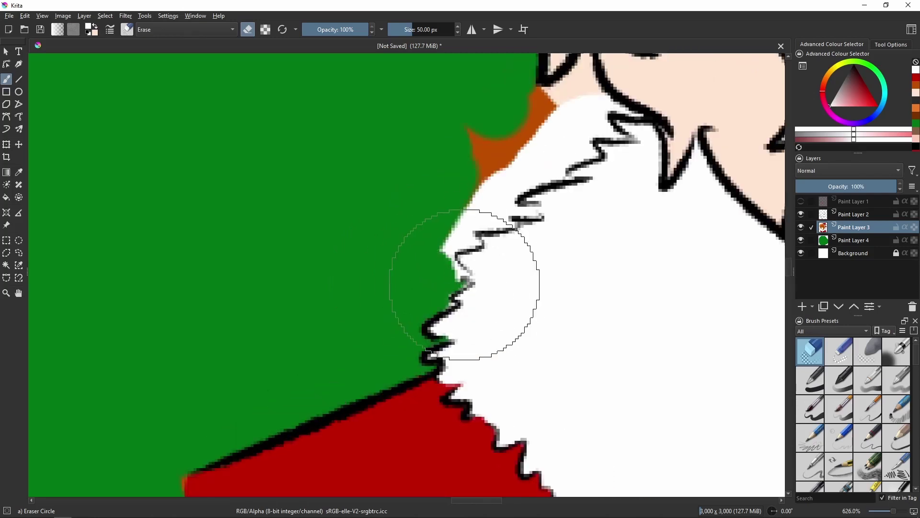
# Step: Erase the white and orange overflow outside the fur collar's jagged outer edge up to the underside of the beard
pyautogui.moveTo(449, 259)
pyautogui.mouseDown()
pyautogui.moveTo(473, 181)
pyautogui.moveTo(551, 134)
pyautogui.moveTo(453, 247)
pyautogui.mouseUp()
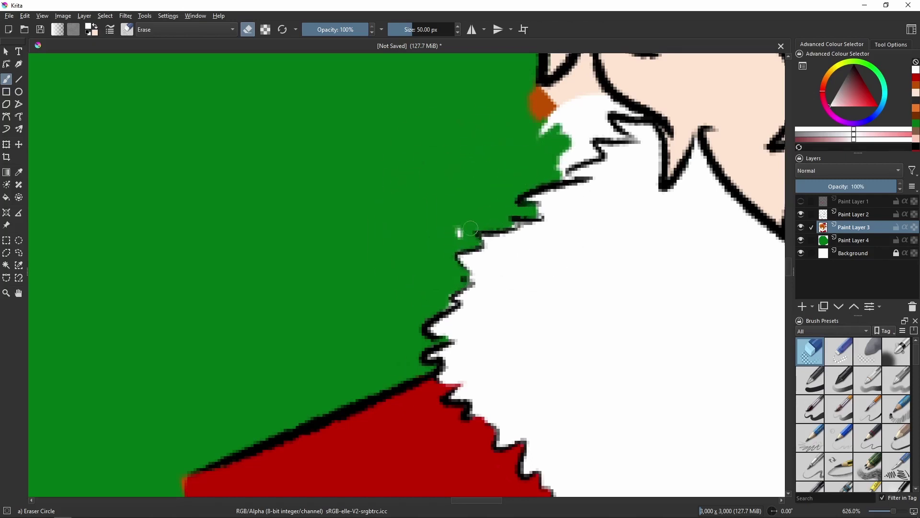
pyautogui.moveTo(503, 140); pyautogui.dragTo(382, 214)
pyautogui.moveTo(462, 122)
pyautogui.mouseDown()
pyautogui.moveTo(476, 159)
pyautogui.moveTo(514, 187)
pyautogui.mouseUp()
pyautogui.moveTo(412, 164)
pyautogui.mouseDown()
pyautogui.moveTo(434, 196)
pyautogui.moveTo(479, 184)
pyautogui.moveTo(450, 211)
pyautogui.moveTo(485, 202)
pyautogui.mouseUp()
pyautogui.moveTo(392, 51)
pyautogui.mouseDown()
pyautogui.moveTo(422, 181)
pyautogui.moveTo(390, 126)
pyautogui.moveTo(443, 152)
pyautogui.moveTo(450, 137)
pyautogui.moveTo(479, 129)
pyautogui.mouseUp()
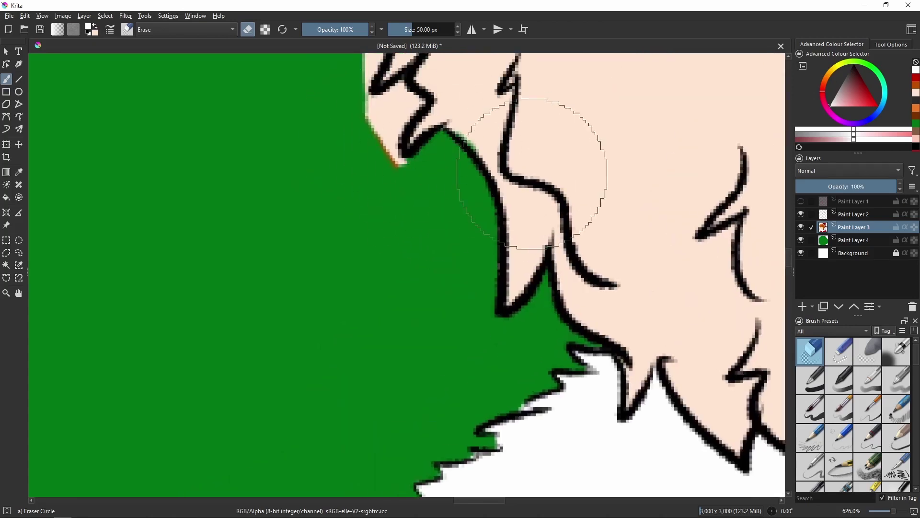
# Step: Touch up the beard's cream edge with the 5 px Ink-2 Fineliner and erase the overflow around its outer tufts
pyautogui.press('/')
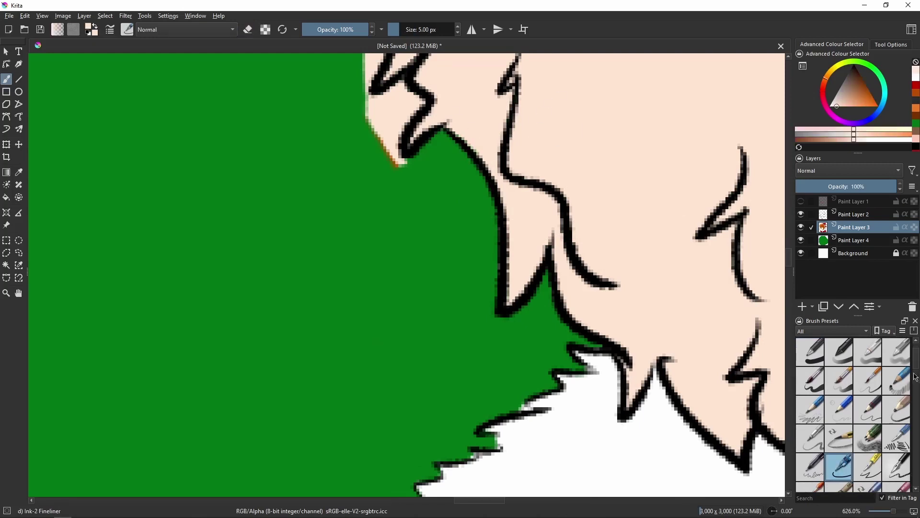
pyautogui.press('/')
pyautogui.moveTo(396, 86); pyautogui.dragTo(386, 248)
pyautogui.moveTo(374, 298); pyautogui.dragTo(385, 249)
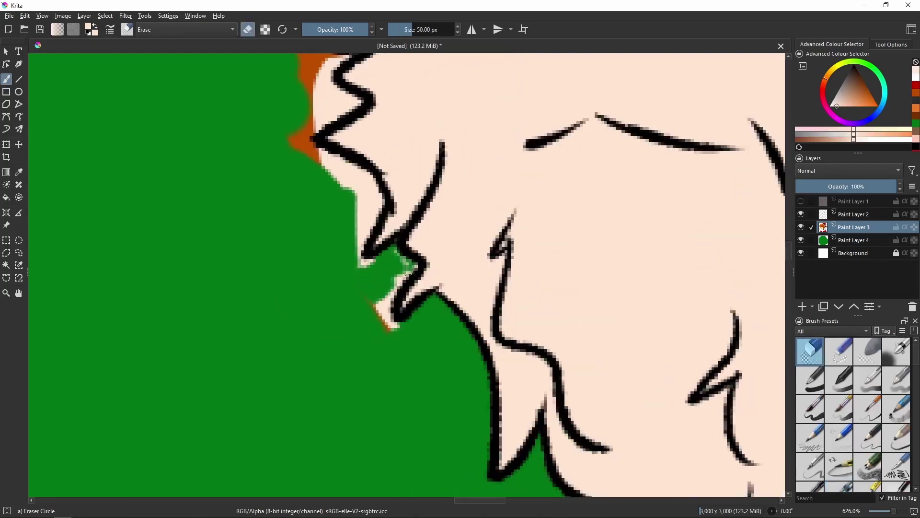
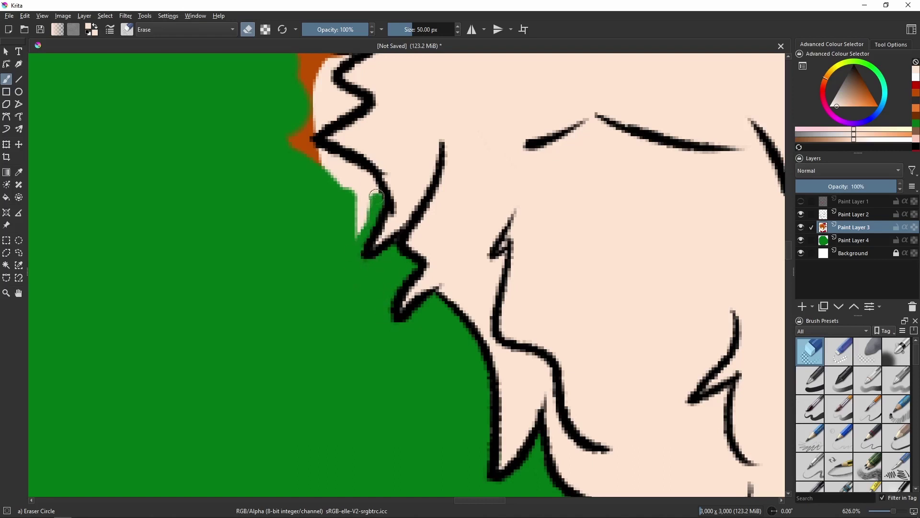
pyautogui.moveTo(357, 171)
pyautogui.mouseDown()
pyautogui.moveTo(341, 186)
pyautogui.moveTo(250, 139)
pyautogui.moveTo(215, 144)
pyautogui.moveTo(275, 143)
pyautogui.moveTo(290, 165)
pyautogui.mouseUp()
# Step: Erase the orange and cream overflow outside the muzzle fur and along the lower cheek line beside the nose
pyautogui.scroll(4, 311, 162)
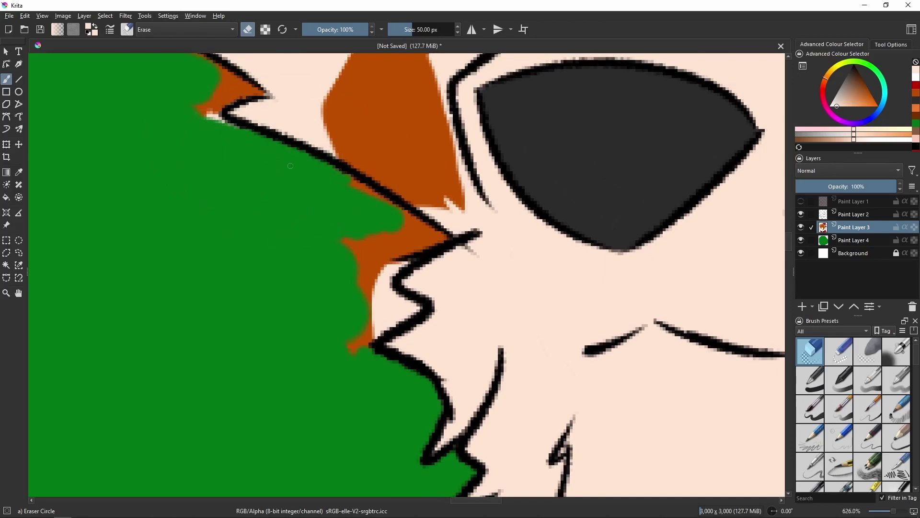
pyautogui.moveTo(357, 287); pyautogui.dragTo(393, 265)
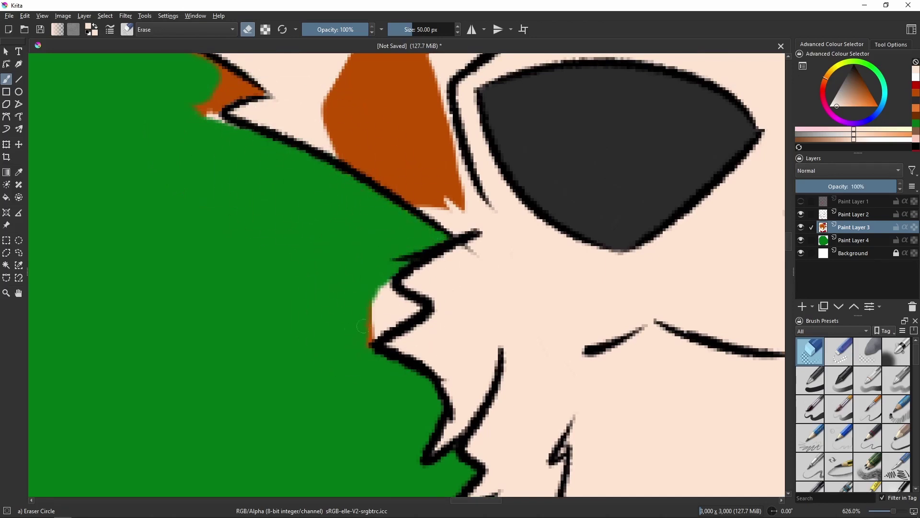
pyautogui.moveTo(394, 299); pyautogui.dragTo(379, 331)
pyautogui.moveTo(266, 103)
pyautogui.mouseDown()
pyautogui.moveTo(396, 273)
pyautogui.moveTo(344, 297)
pyautogui.moveTo(329, 280)
pyautogui.mouseUp()
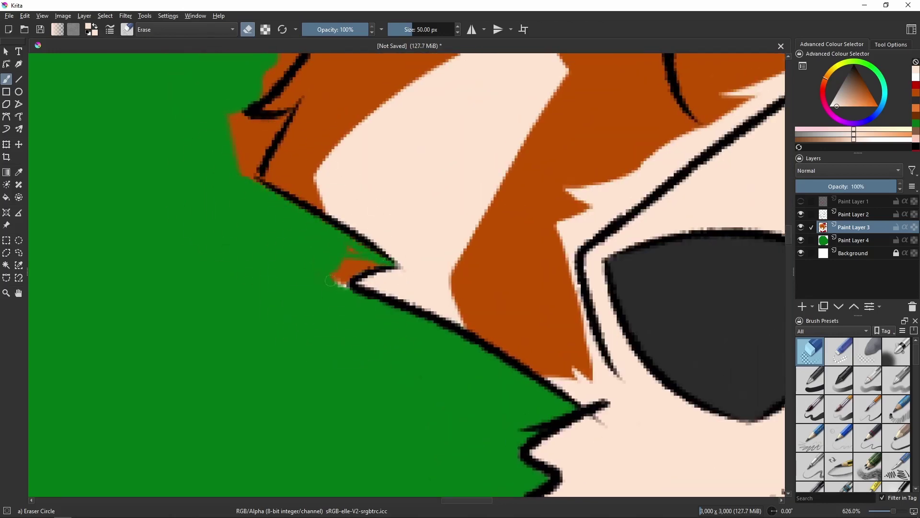
# Step: Erase the dark orange overflow outside the pointed cheek fur and up the face edge to the hair
pyautogui.moveTo(240, 155); pyautogui.dragTo(355, 301)
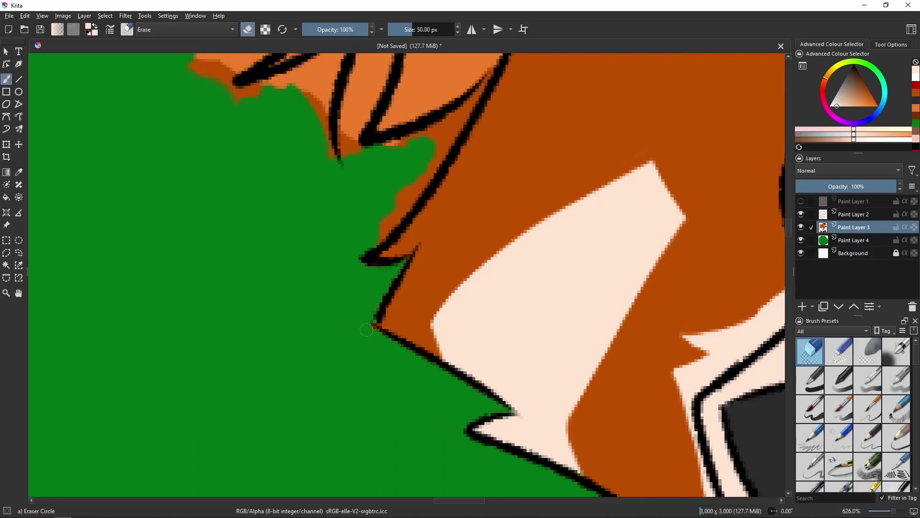
pyautogui.moveTo(366, 330)
pyautogui.mouseDown()
pyautogui.moveTo(380, 225)
pyautogui.moveTo(418, 178)
pyautogui.mouseUp()
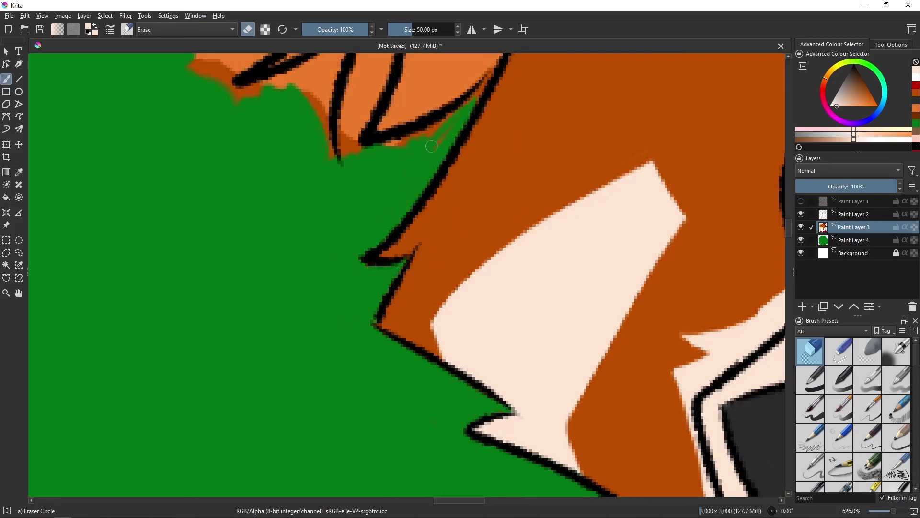
pyautogui.moveTo(431, 147)
pyautogui.mouseDown()
pyautogui.moveTo(362, 141)
pyautogui.moveTo(423, 207)
pyautogui.mouseUp()
# Step: Erase the orange overflow between and below the lower hair strands above the cheek
pyautogui.moveTo(366, 75)
pyautogui.mouseDown()
pyautogui.moveTo(426, 151)
pyautogui.moveTo(424, 225)
pyautogui.moveTo(405, 182)
pyautogui.moveTo(419, 229)
pyautogui.mouseUp()
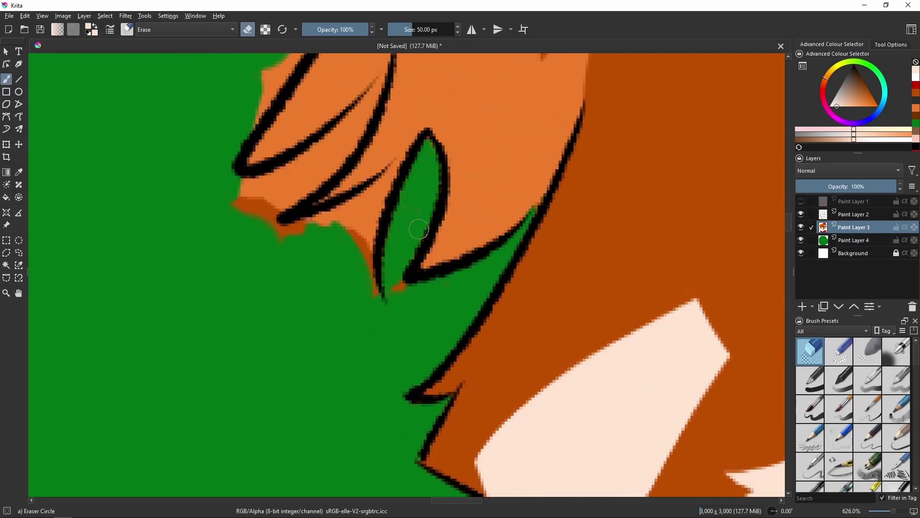
pyautogui.moveTo(375, 287)
pyautogui.mouseDown()
pyautogui.moveTo(298, 243)
pyautogui.moveTo(336, 222)
pyautogui.mouseUp()
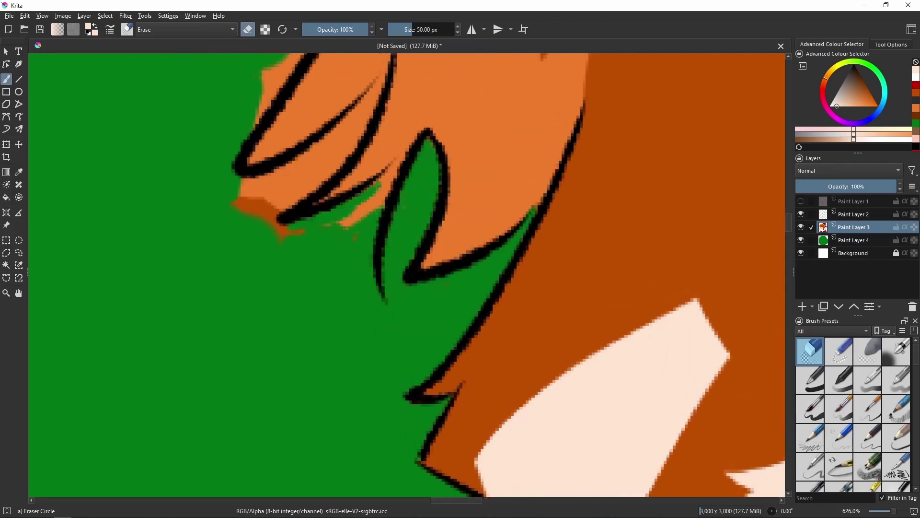
pyautogui.moveTo(400, 165)
pyautogui.mouseDown()
pyautogui.moveTo(349, 216)
pyautogui.moveTo(388, 282)
pyautogui.mouseUp()
pyautogui.moveTo(398, 180); pyautogui.dragTo(364, 208)
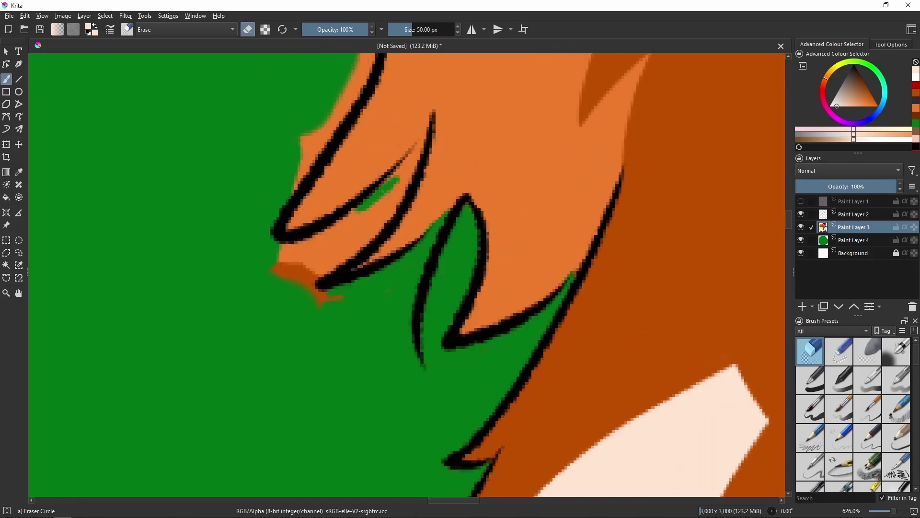
pyautogui.moveTo(400, 184)
pyautogui.mouseDown()
pyautogui.moveTo(388, 207)
pyautogui.moveTo(358, 232)
pyautogui.mouseUp()
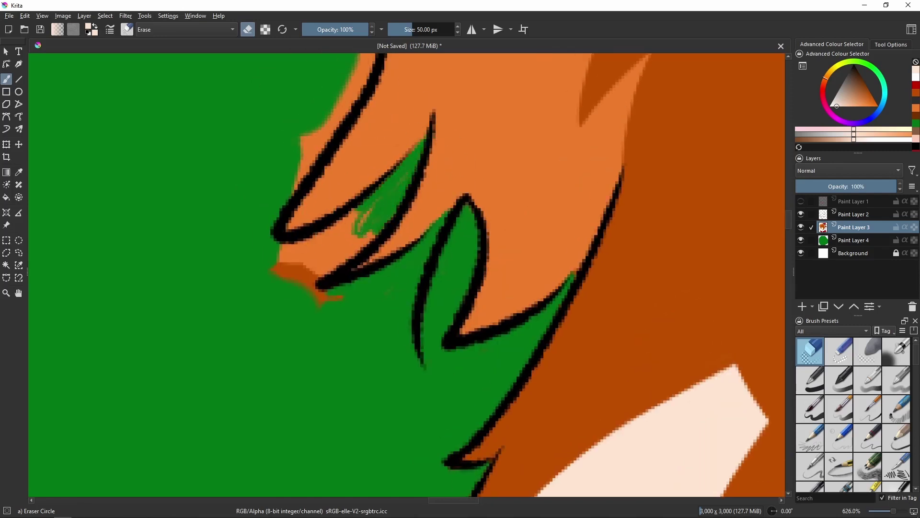
pyautogui.hotkey('ctrl', 'z')
pyautogui.moveTo(297, 244)
pyautogui.mouseDown()
pyautogui.moveTo(331, 249)
pyautogui.moveTo(358, 237)
pyautogui.mouseUp()
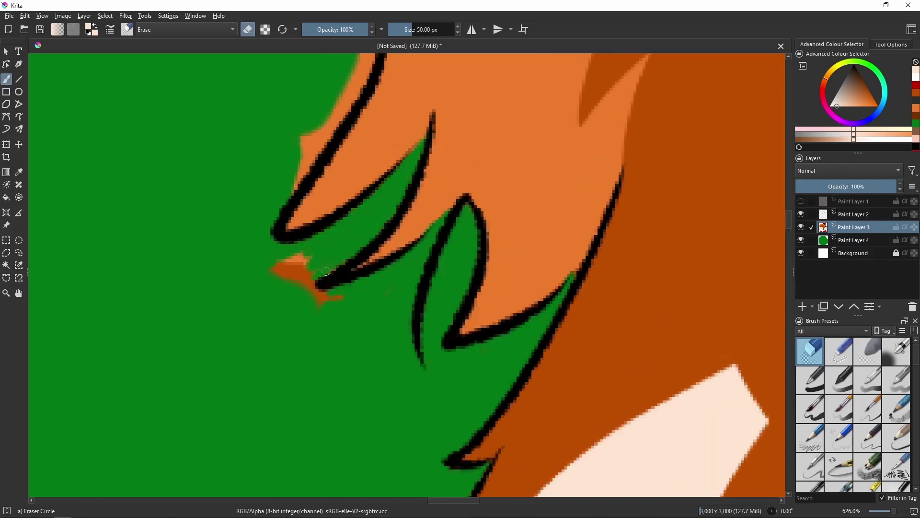
# Step: Erase the light orange overflow along the curved outer edge of the hair above the lower strands
pyautogui.scroll(5, 322, 296)
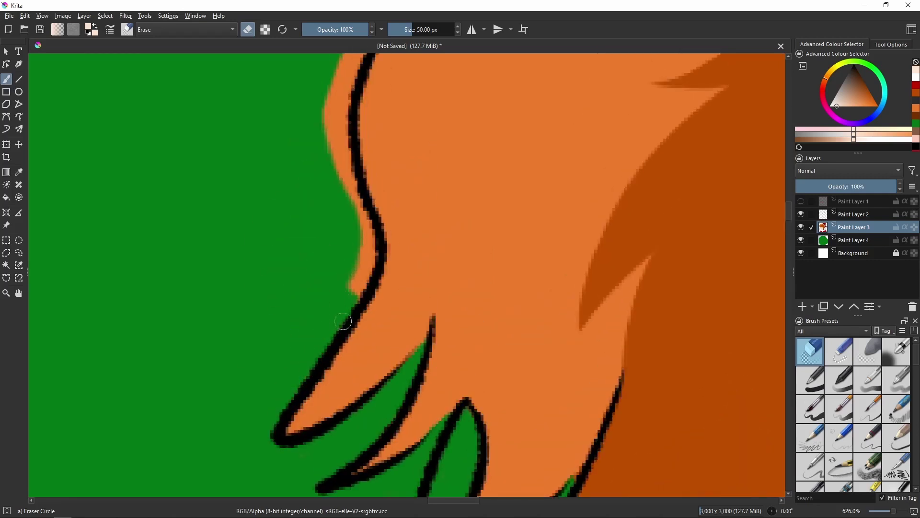
pyautogui.scroll(2, 345, 235)
pyautogui.moveTo(328, 242)
pyautogui.mouseDown()
pyautogui.moveTo(343, 216)
pyautogui.moveTo(350, 143)
pyautogui.moveTo(355, 158)
pyautogui.mouseUp()
pyautogui.scroll(4, 317, 282)
pyautogui.moveTo(318, 283)
pyautogui.mouseDown()
pyautogui.moveTo(354, 207)
pyautogui.moveTo(418, 127)
pyautogui.moveTo(352, 155)
pyautogui.moveTo(359, 175)
pyautogui.mouseUp()
pyautogui.scroll(2, 345, 192)
# Step: Clear the orange overflow below and between the two thin strands of the outward-flicking hair tuft
pyautogui.moveTo(341, 206)
pyautogui.mouseDown()
pyautogui.moveTo(369, 207)
pyautogui.moveTo(388, 190)
pyautogui.moveTo(380, 230)
pyautogui.mouseUp()
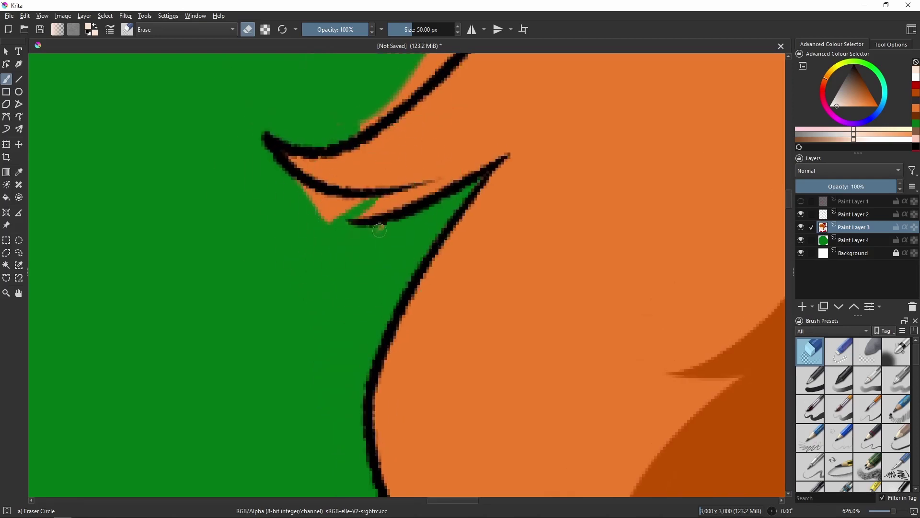
pyautogui.moveTo(355, 202)
pyautogui.mouseDown()
pyautogui.moveTo(310, 216)
pyautogui.moveTo(334, 219)
pyautogui.moveTo(421, 189)
pyautogui.moveTo(373, 226)
pyautogui.moveTo(455, 184)
pyautogui.moveTo(441, 180)
pyautogui.moveTo(485, 164)
pyautogui.mouseUp()
pyautogui.hotkey('ctrl', 'z')
pyautogui.hotkey('ctrl', 'z')
pyautogui.hotkey('ctrl', 'z')
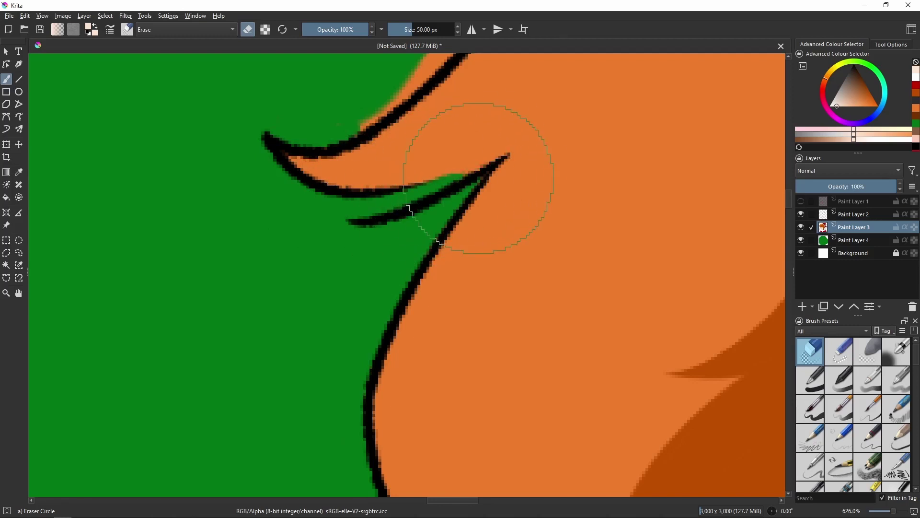
# Step: Erase the orange overflow along the hair's long upper curve and around the small tuft below the ear
pyautogui.scroll(3, 298, 245)
pyautogui.moveTo(298, 245)
pyautogui.mouseDown()
pyautogui.moveTo(417, 174)
pyautogui.moveTo(476, 113)
pyautogui.mouseUp()
pyautogui.scroll(4, 476, 113)
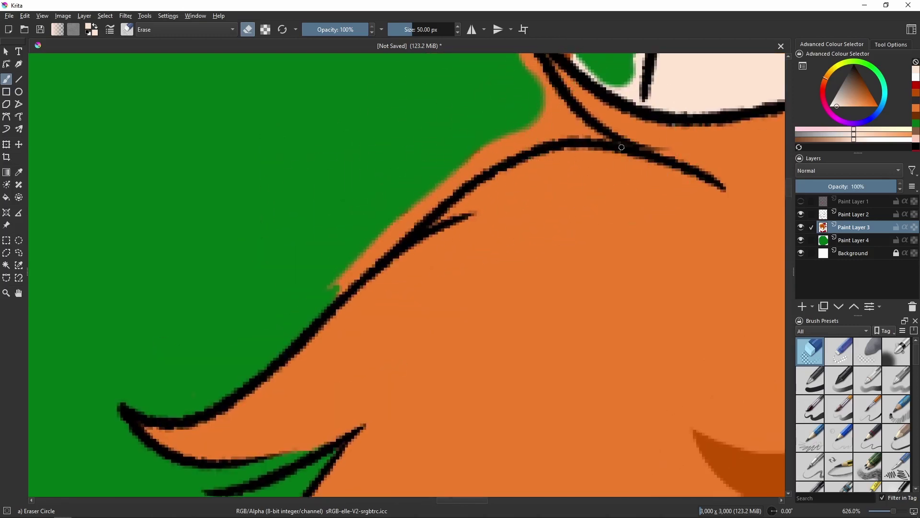
pyautogui.moveTo(612, 142); pyautogui.dragTo(604, 140)
pyautogui.moveTo(507, 144); pyautogui.dragTo(460, 162)
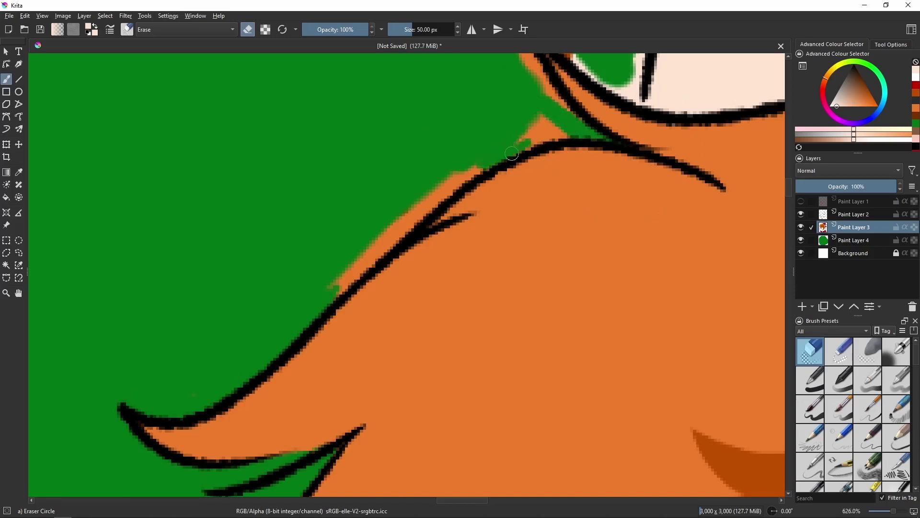
pyautogui.moveTo(382, 240)
pyautogui.mouseDown()
pyautogui.moveTo(328, 304)
pyautogui.moveTo(405, 224)
pyautogui.moveTo(483, 168)
pyautogui.mouseUp()
pyautogui.moveTo(569, 132); pyautogui.dragTo(395, 305)
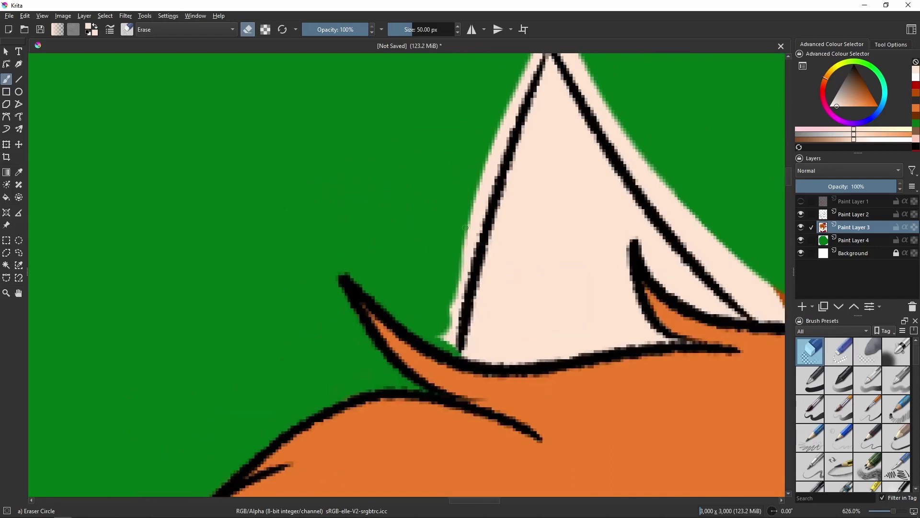
# Step: Erase the cream overflow outside both edges of the pointed ear
pyautogui.moveTo(443, 267); pyautogui.dragTo(433, 344)
pyautogui.moveTo(470, 213)
pyautogui.mouseDown()
pyautogui.moveTo(498, 149)
pyautogui.moveTo(462, 268)
pyautogui.moveTo(510, 158)
pyautogui.mouseUp()
pyautogui.moveTo(518, 232); pyautogui.dragTo(424, 236)
pyautogui.moveTo(434, 166)
pyautogui.mouseDown()
pyautogui.moveTo(642, 441)
pyautogui.moveTo(675, 443)
pyautogui.mouseUp()
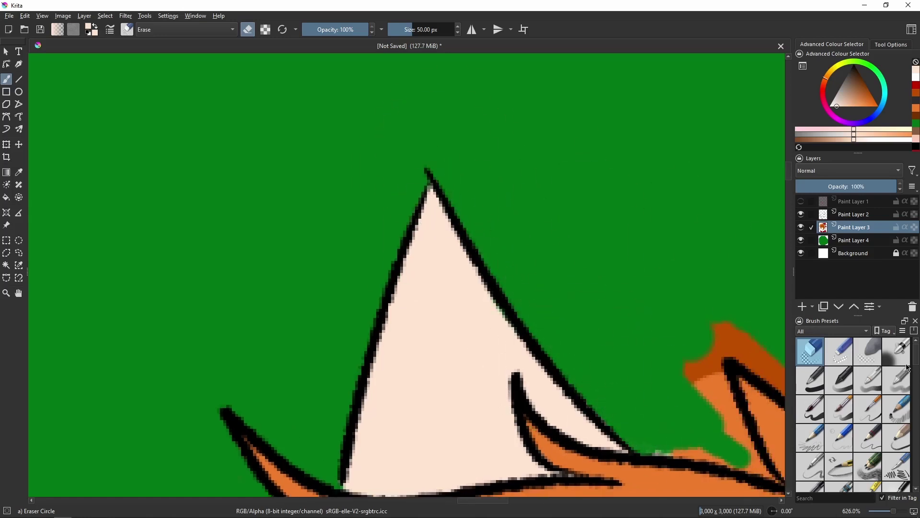
# Step: Erase the orange overflow around the pointed hair tuft between the ear and the Santa hat
pyautogui.press('/')
pyautogui.moveTo(564, 404)
pyautogui.mouseDown()
pyautogui.moveTo(387, 360)
pyautogui.moveTo(297, 318)
pyautogui.mouseUp()
pyautogui.press('/')
pyautogui.moveTo(483, 226)
pyautogui.mouseDown()
pyautogui.moveTo(566, 331)
pyautogui.moveTo(623, 359)
pyautogui.moveTo(454, 214)
pyautogui.mouseUp()
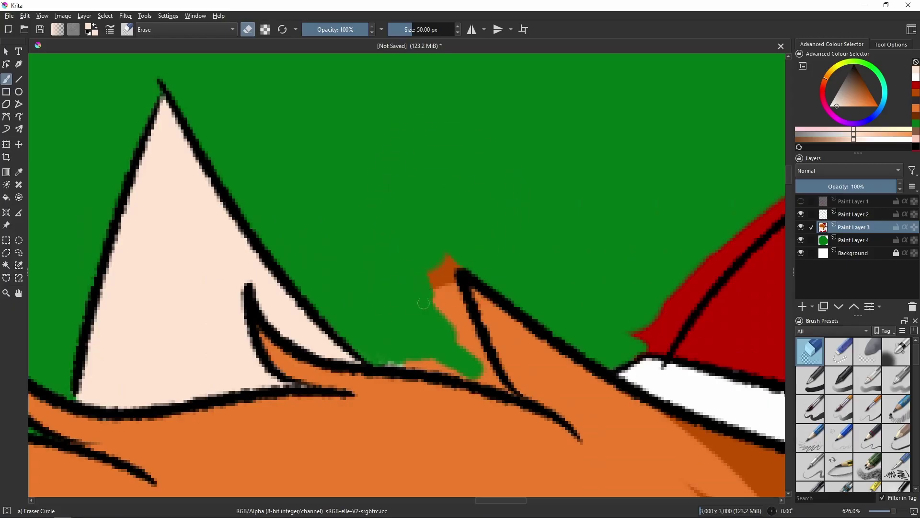
pyautogui.moveTo(424, 303)
pyautogui.mouseDown()
pyautogui.moveTo(451, 266)
pyautogui.moveTo(480, 344)
pyautogui.mouseUp()
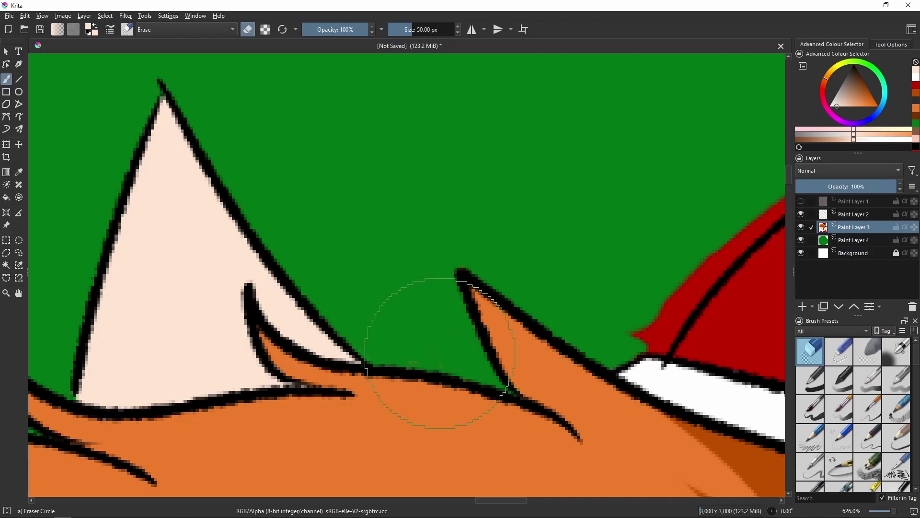
# Step: Erase the red overflow outside the Santa hat's curved upper outline
pyautogui.moveTo(401, 354)
pyautogui.mouseDown()
pyautogui.moveTo(348, 306)
pyautogui.moveTo(448, 205)
pyautogui.moveTo(384, 257)
pyautogui.moveTo(454, 243)
pyautogui.moveTo(509, 201)
pyautogui.moveTo(294, 290)
pyautogui.mouseUp()
pyautogui.moveTo(383, 264)
pyautogui.mouseDown()
pyautogui.moveTo(469, 236)
pyautogui.moveTo(388, 264)
pyautogui.mouseUp()
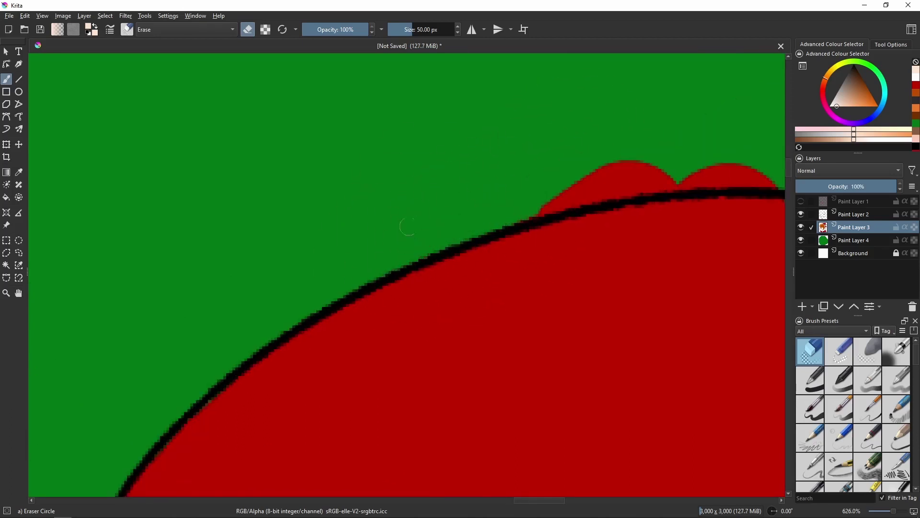
pyautogui.moveTo(408, 226); pyautogui.dragTo(274, 284)
pyautogui.moveTo(374, 220)
pyautogui.mouseDown()
pyautogui.moveTo(302, 259)
pyautogui.moveTo(508, 225)
pyautogui.moveTo(381, 243)
pyautogui.mouseUp()
pyautogui.hscroll(2, 448, 226)
pyautogui.moveTo(447, 226); pyautogui.dragTo(408, 228)
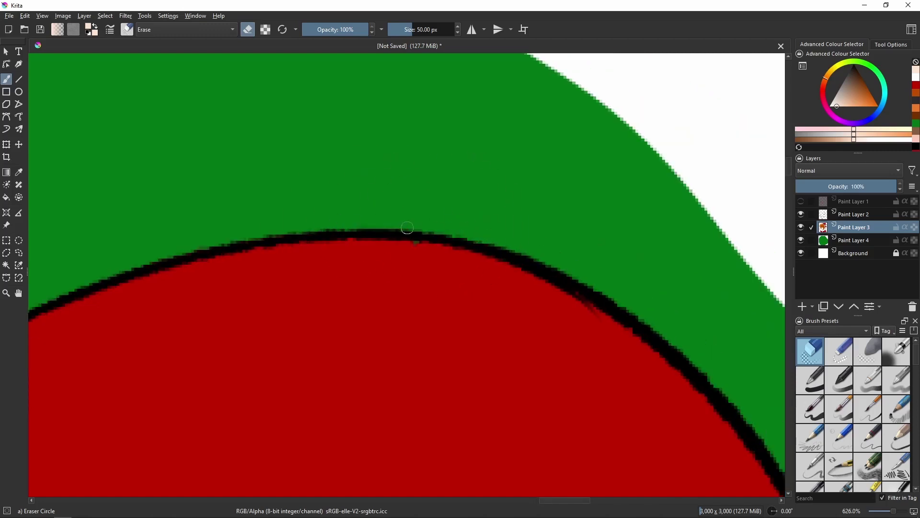
# Step: Sample the hat's red and fill the small gap under its top outline with the 5 px Ink-2 Fineliner
pyautogui.scroll(-1, 915, 366)
pyautogui.click(839, 463)
pyautogui.keyDown('ctrl'); pyautogui.click(404, 247); pyautogui.keyUp('ctrl')
pyautogui.hscroll(5, 406, 275)
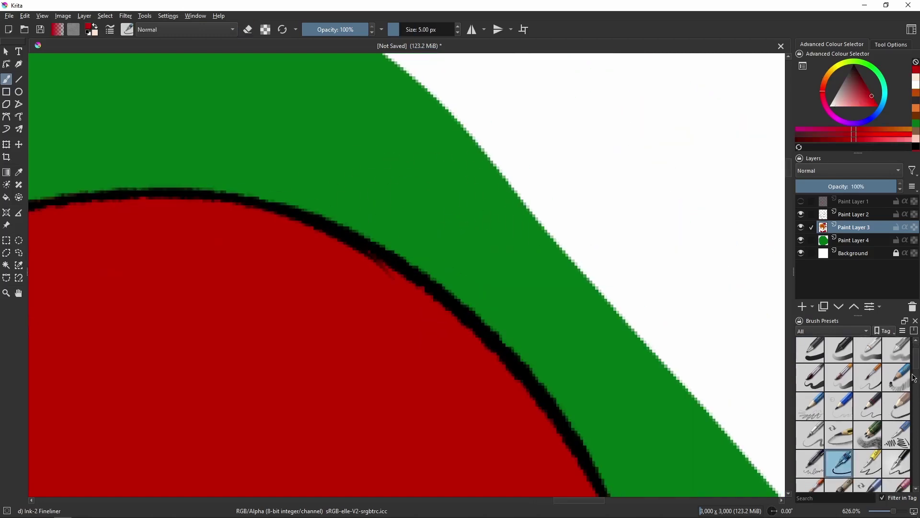
pyautogui.press('e')
# Step: Erase the red overflow outside the hat's rear outline, from its crown down past the ear
pyautogui.scroll(-3, 584, 362)
pyautogui.scroll(-2, 479, 336)
pyautogui.moveTo(350, 201)
pyautogui.mouseDown()
pyautogui.moveTo(327, 170)
pyautogui.moveTo(378, 336)
pyautogui.mouseUp()
pyautogui.scroll(-1, 379, 336)
pyautogui.moveTo(379, 268); pyautogui.dragTo(389, 317)
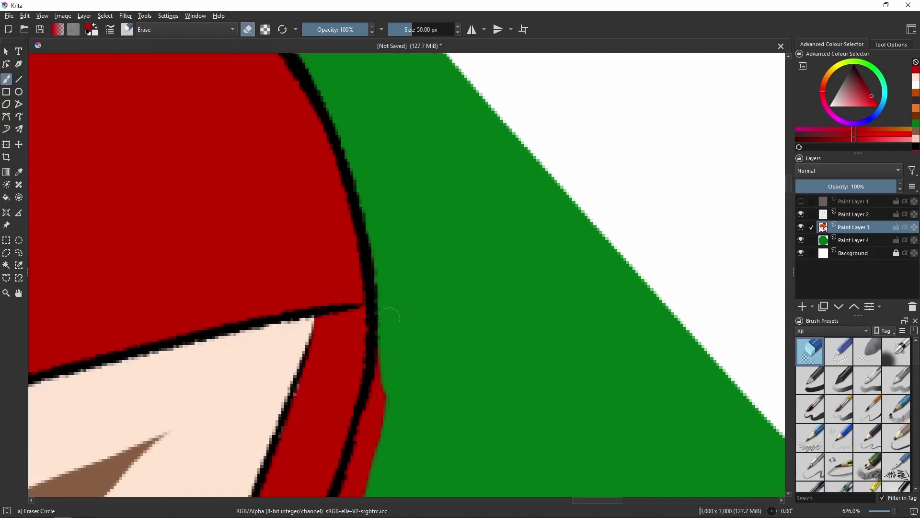
pyautogui.scroll(-5, 390, 318)
pyautogui.moveTo(405, 240); pyautogui.dragTo(401, 183)
# Step: Erase the red overflow outside the hat's hanging tail, around its lower curve up to the white pompom
pyautogui.scroll(-5, 402, 206)
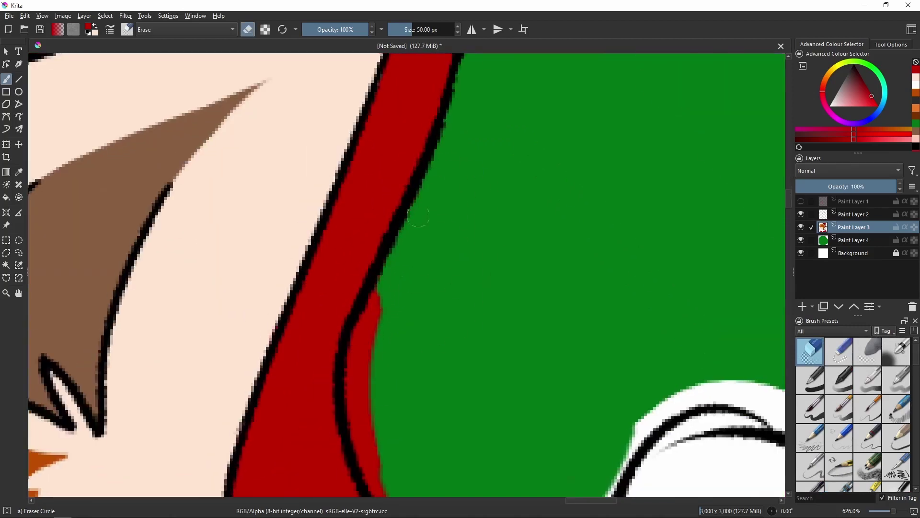
pyautogui.moveTo(379, 287); pyautogui.dragTo(355, 398)
pyautogui.scroll(-2, 354, 398)
pyautogui.moveTo(369, 240)
pyautogui.mouseDown()
pyautogui.moveTo(402, 425)
pyautogui.moveTo(456, 450)
pyautogui.mouseUp()
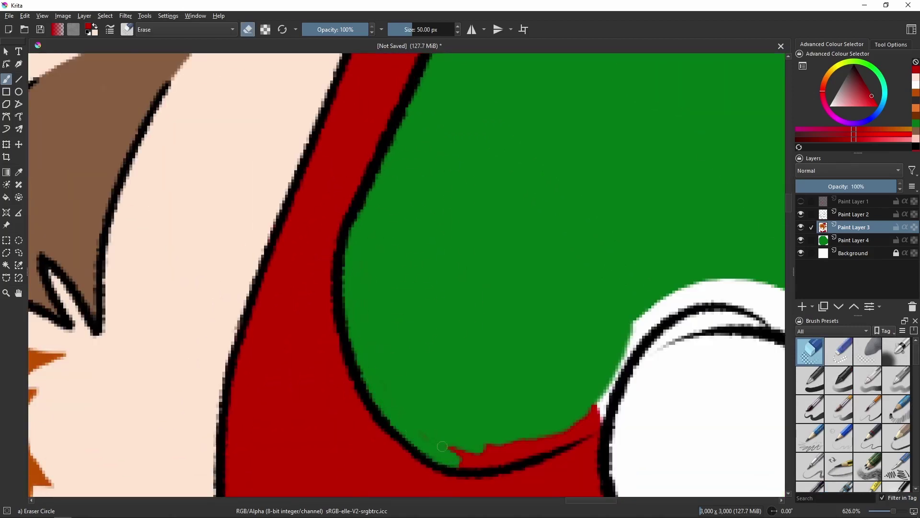
pyautogui.moveTo(652, 303)
pyautogui.mouseDown()
pyautogui.moveTo(596, 414)
pyautogui.moveTo(546, 439)
pyautogui.mouseUp()
pyautogui.scroll(-2, 546, 439)
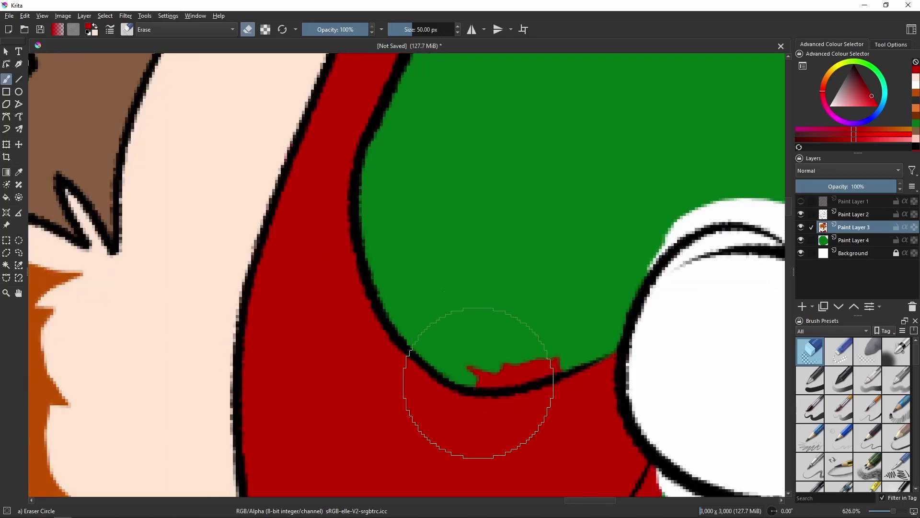
pyautogui.moveTo(449, 389); pyautogui.dragTo(497, 377)
# Step: Erase the white overflow outside the pompom's upper and outer outline
pyautogui.hscroll(4, 551, 372)
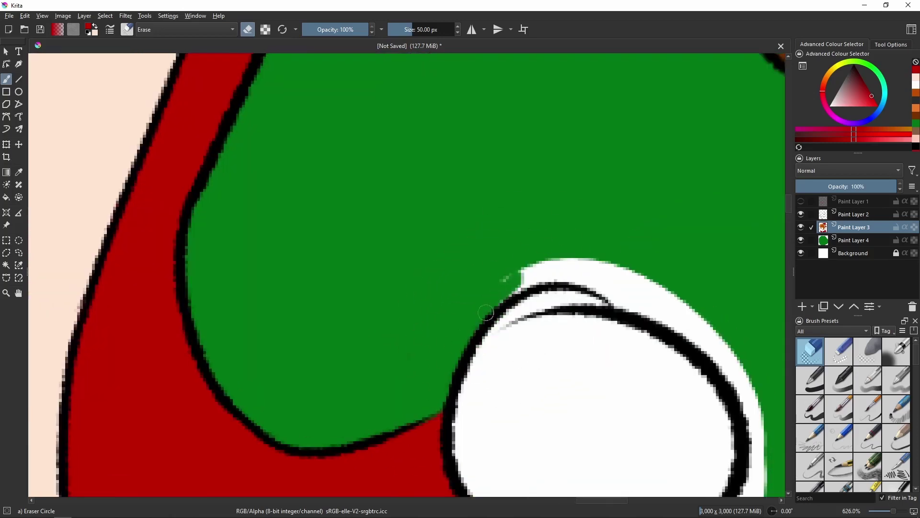
pyautogui.moveTo(485, 314); pyautogui.dragTo(618, 268)
pyautogui.hscroll(4, 352, 230)
pyautogui.moveTo(353, 230)
pyautogui.mouseDown()
pyautogui.moveTo(397, 232)
pyautogui.moveTo(462, 275)
pyautogui.moveTo(469, 237)
pyautogui.mouseUp()
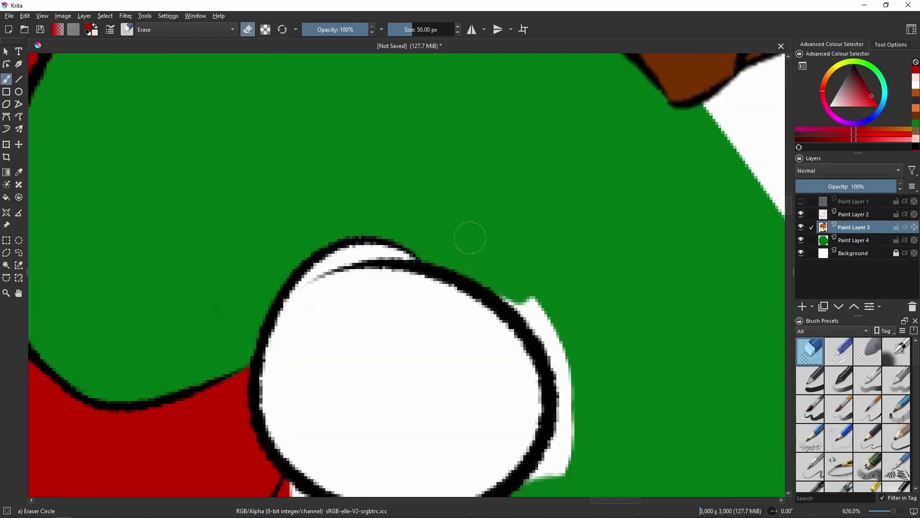
pyautogui.scroll(-2, 468, 236)
pyautogui.hscroll(2, 468, 236)
pyautogui.moveTo(403, 192)
pyautogui.mouseDown()
pyautogui.moveTo(439, 240)
pyautogui.moveTo(452, 304)
pyautogui.mouseUp()
# Step: Erase the leftover white under the pompom and the colour overflow beneath the hat's lower curve and the ear tip
pyautogui.scroll(-2, 452, 304)
pyautogui.hscroll(-2, 452, 304)
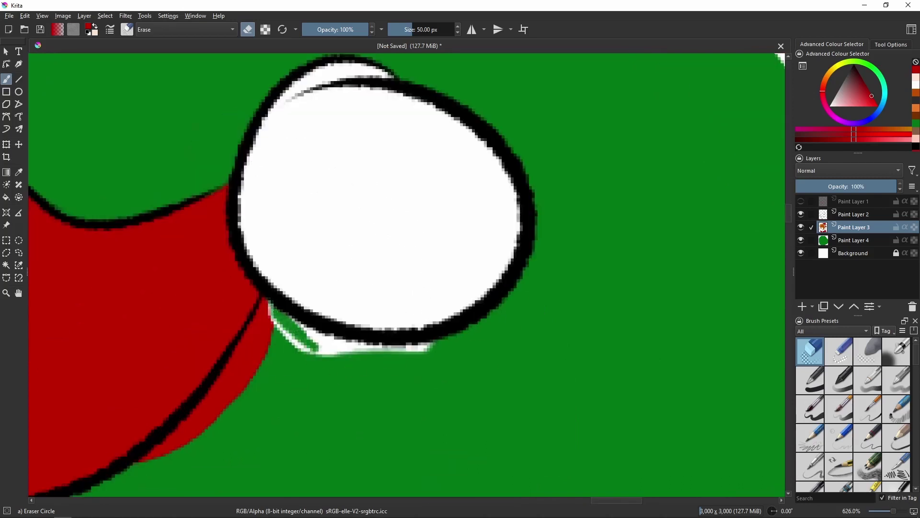
pyautogui.moveTo(273, 307)
pyautogui.mouseDown()
pyautogui.moveTo(254, 334)
pyautogui.moveTo(261, 325)
pyautogui.moveTo(193, 439)
pyautogui.moveTo(226, 360)
pyautogui.mouseUp()
pyautogui.scroll(-2, 225, 359)
pyautogui.hscroll(-4, 225, 359)
pyautogui.moveTo(269, 256); pyautogui.dragTo(286, 276)
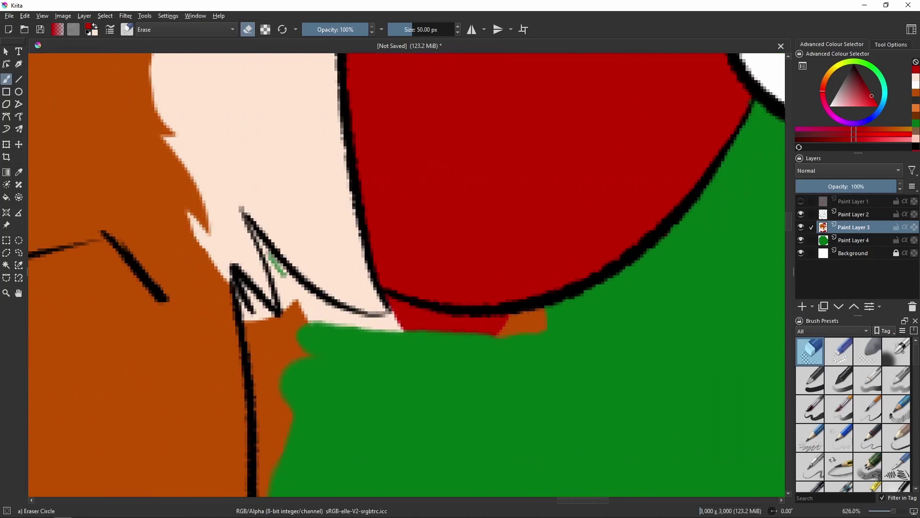
pyautogui.moveTo(249, 225)
pyautogui.mouseDown()
pyautogui.moveTo(329, 331)
pyautogui.moveTo(307, 312)
pyautogui.moveTo(365, 321)
pyautogui.moveTo(399, 320)
pyautogui.moveTo(397, 312)
pyautogui.moveTo(420, 326)
pyautogui.moveTo(502, 319)
pyautogui.mouseUp()
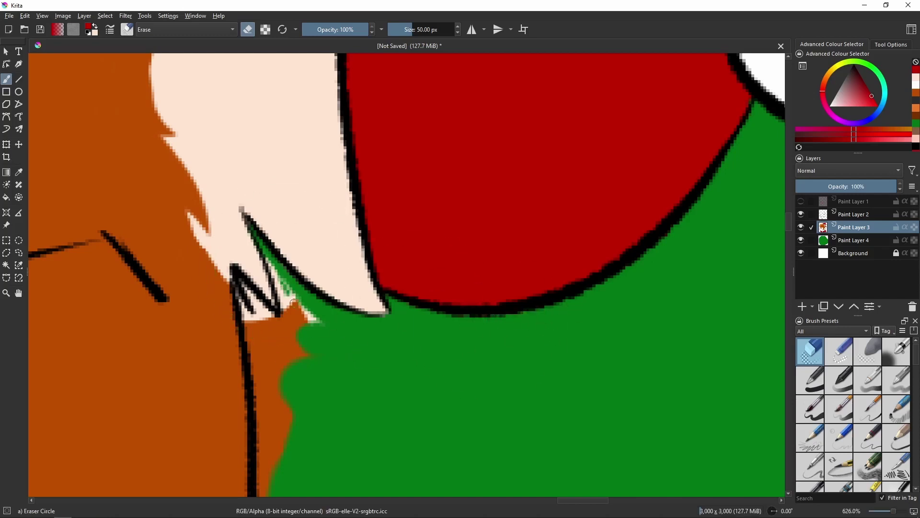
# Step: Erase the cream and orange overflow around the fur spikes under the ear and down the cheek outline
pyautogui.moveTo(269, 259)
pyautogui.mouseDown()
pyautogui.moveTo(288, 307)
pyautogui.moveTo(324, 339)
pyautogui.mouseUp()
pyautogui.moveTo(295, 305)
pyautogui.mouseDown()
pyautogui.moveTo(381, 222)
pyautogui.moveTo(339, 205)
pyautogui.moveTo(354, 249)
pyautogui.moveTo(364, 368)
pyautogui.moveTo(346, 259)
pyautogui.mouseUp()
pyautogui.scroll(-5, 334, 263)
pyautogui.moveTo(385, 345)
pyautogui.mouseDown()
pyautogui.moveTo(418, 363)
pyautogui.moveTo(385, 367)
pyautogui.moveTo(331, 463)
pyautogui.mouseUp()
pyautogui.scroll(-1, 339, 288)
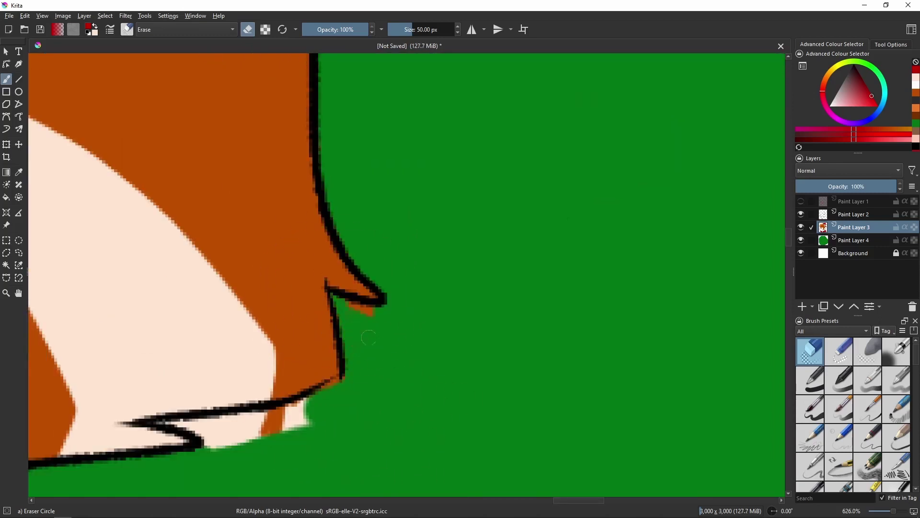
# Step: Erase the overflow under the pointed cheek tuft and the cream and orange spill below the jaw line
pyautogui.moveTo(369, 338); pyautogui.dragTo(365, 313)
pyautogui.scroll(-2, 384, 326)
pyautogui.hscroll(-3, 383, 325)
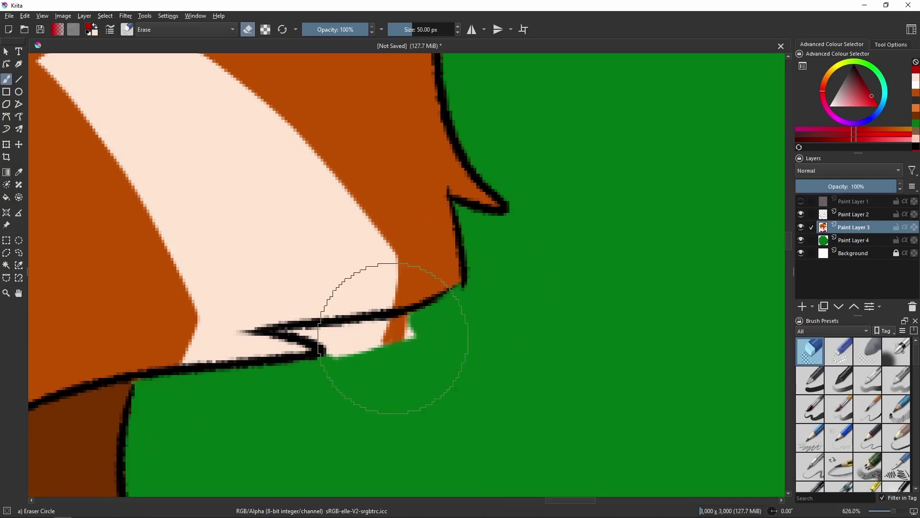
pyautogui.moveTo(311, 344)
pyautogui.mouseDown()
pyautogui.moveTo(326, 359)
pyautogui.moveTo(387, 342)
pyautogui.mouseUp()
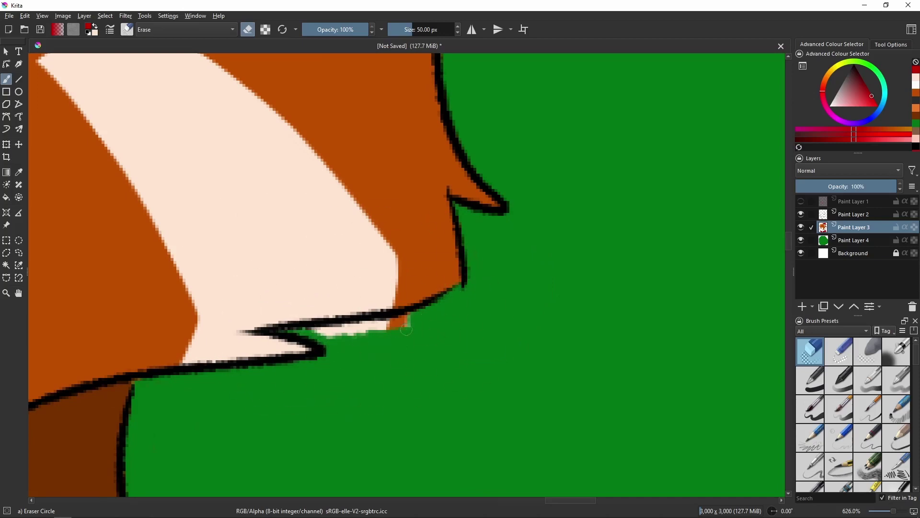
# Step: On Paint Layer 2, erase the thin zigzag outline along the fur collar's outer shoulder edge
pyautogui.scroll(-6, 384, 327)
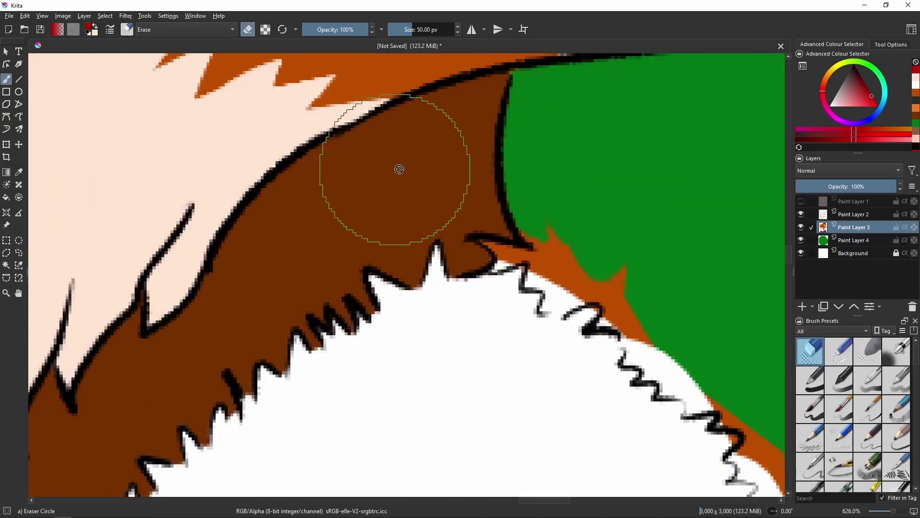
pyautogui.scroll(2, 391, 367)
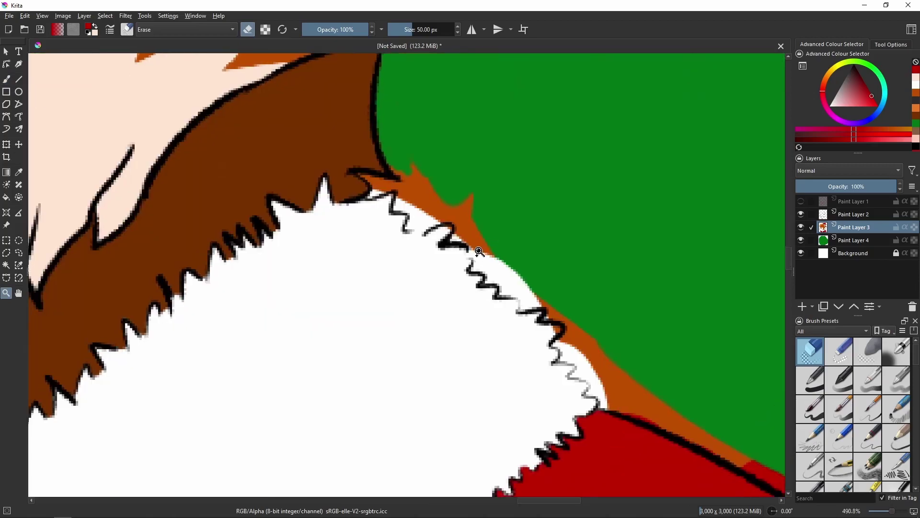
pyautogui.scroll(-5, 391, 368)
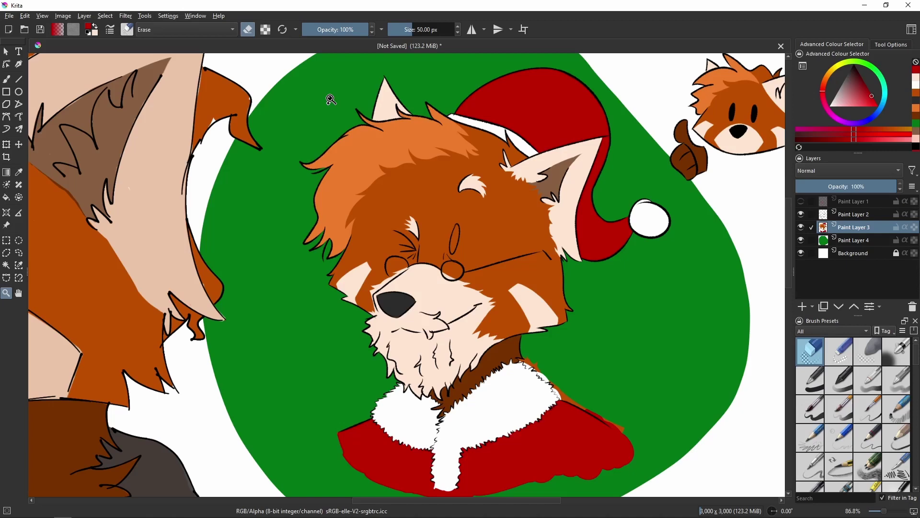
pyautogui.moveTo(407, 274); pyautogui.dragTo(551, 387)
pyautogui.press('pageup')
pyautogui.press('b')
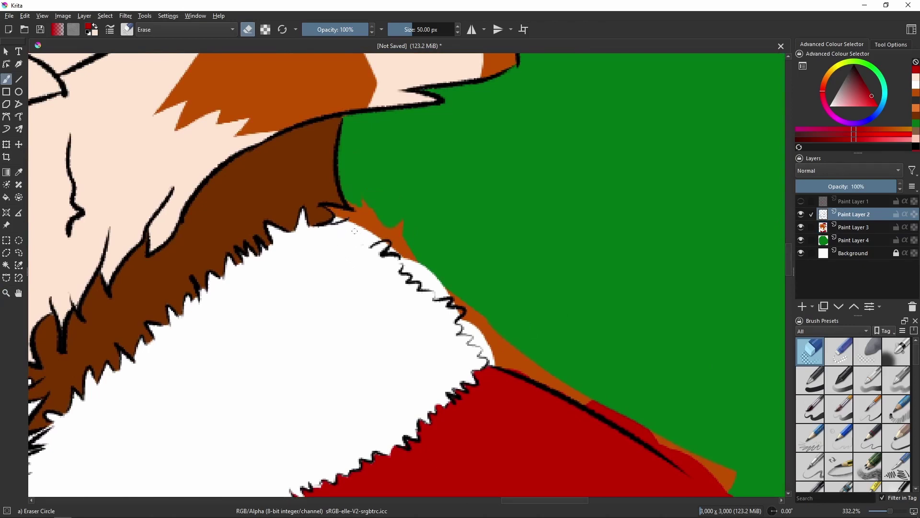
pyautogui.moveTo(361, 230); pyautogui.dragTo(424, 279)
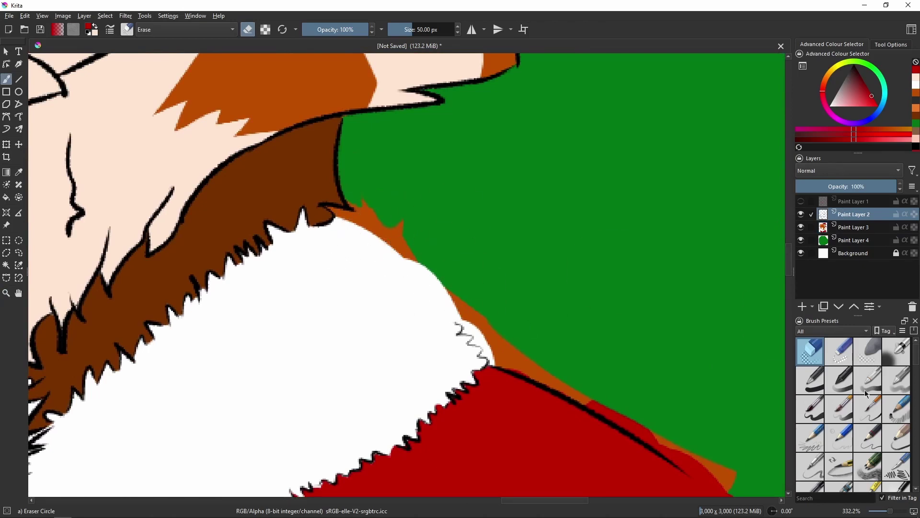
# Step: Redraw the collar's jagged outer edge in black with the 7 px Ink-4 Pen Rough
pyautogui.scroll(-3, 867, 394)
pyautogui.click(896, 428)
pyautogui.press('d')
pyautogui.moveTo(363, 202); pyautogui.dragTo(373, 223)
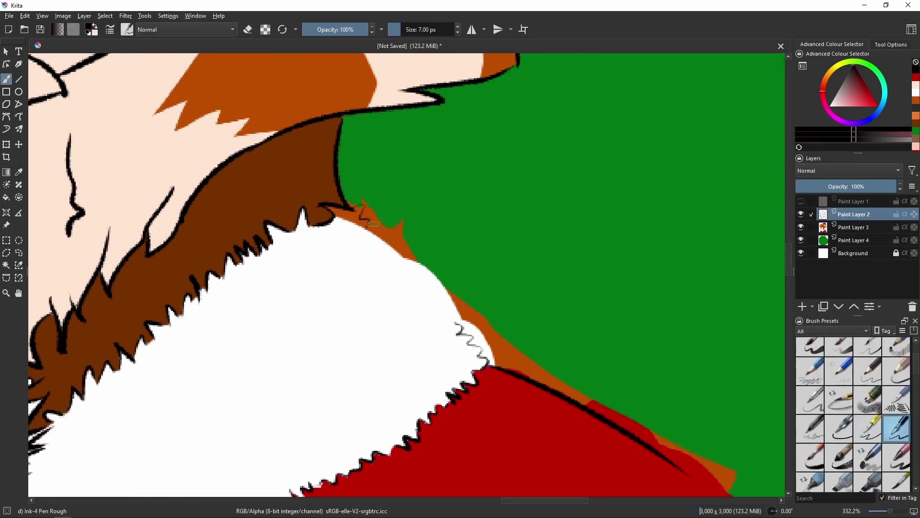
pyautogui.scroll(3, 367, 203)
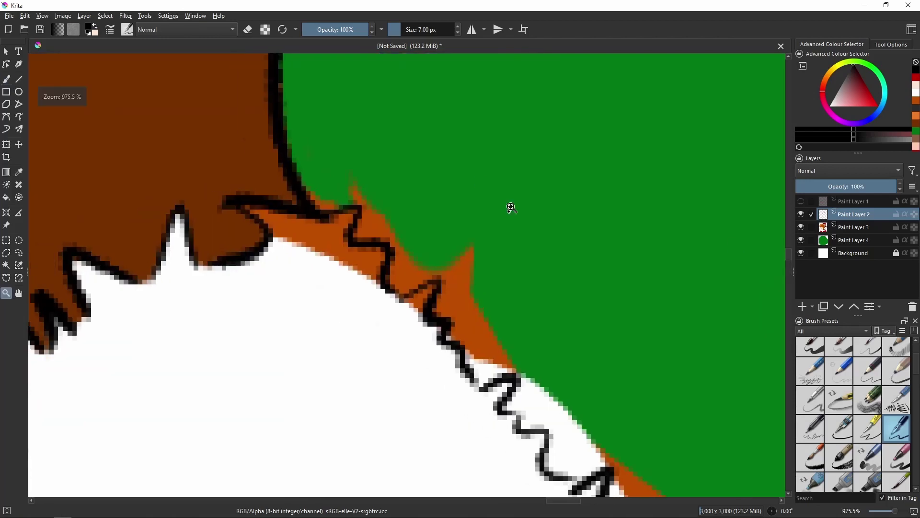
# Step: On Paint Layer 3, fill the collar up to its redrawn outline with sampled white and touch up the neck fur's brown
pyautogui.press('/')
pyautogui.keyDown('ctrl'); pyautogui.click(372, 368); pyautogui.keyUp('ctrl')
pyautogui.press('pagedown')
pyautogui.moveTo(311, 234)
pyautogui.mouseDown()
pyautogui.moveTo(266, 215)
pyautogui.moveTo(338, 235)
pyautogui.moveTo(382, 302)
pyautogui.moveTo(429, 247)
pyautogui.moveTo(437, 259)
pyautogui.moveTo(390, 158)
pyautogui.moveTo(335, 211)
pyautogui.moveTo(336, 229)
pyautogui.moveTo(292, 224)
pyautogui.mouseUp()
pyautogui.keyDown('ctrl'); pyautogui.click(333, 213); pyautogui.keyUp('ctrl')
# Step: Erase the orange and white overflow outside the upper part of the collar's jagged outline
pyautogui.press('/')
pyautogui.moveTo(417, 242)
pyautogui.mouseDown()
pyautogui.moveTo(400, 309)
pyautogui.moveTo(391, 249)
pyautogui.moveTo(408, 299)
pyautogui.moveTo(438, 268)
pyautogui.moveTo(479, 364)
pyautogui.moveTo(372, 261)
pyautogui.moveTo(306, 215)
pyautogui.moveTo(254, 134)
pyautogui.mouseUp()
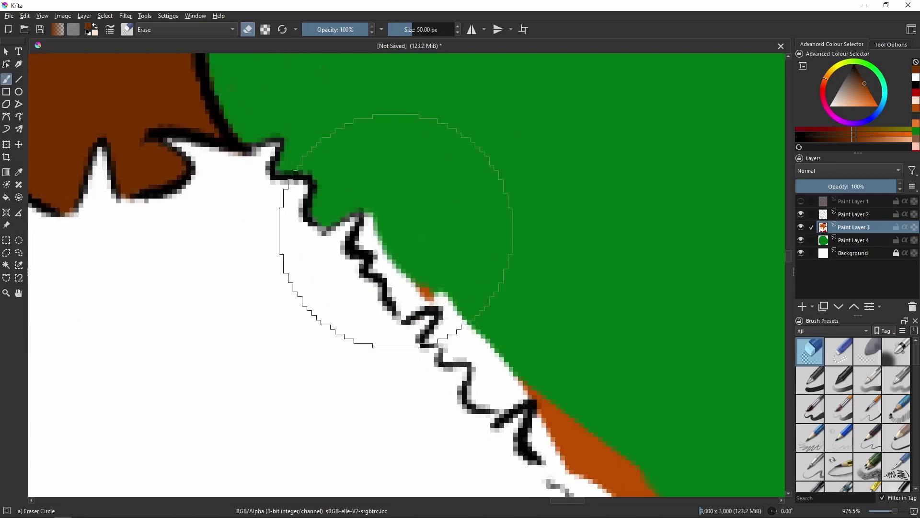
pyautogui.moveTo(357, 211)
pyautogui.mouseDown()
pyautogui.moveTo(406, 309)
pyautogui.moveTo(479, 345)
pyautogui.mouseUp()
pyautogui.moveTo(480, 345)
pyautogui.mouseDown()
pyautogui.moveTo(378, 263)
pyautogui.moveTo(370, 298)
pyautogui.moveTo(339, 240)
pyautogui.moveTo(351, 235)
pyautogui.mouseUp()
# Step: Erase the white and orange overflow outside the collar's lower jagged edge, down to the start of the shoulder line
pyautogui.press('e')
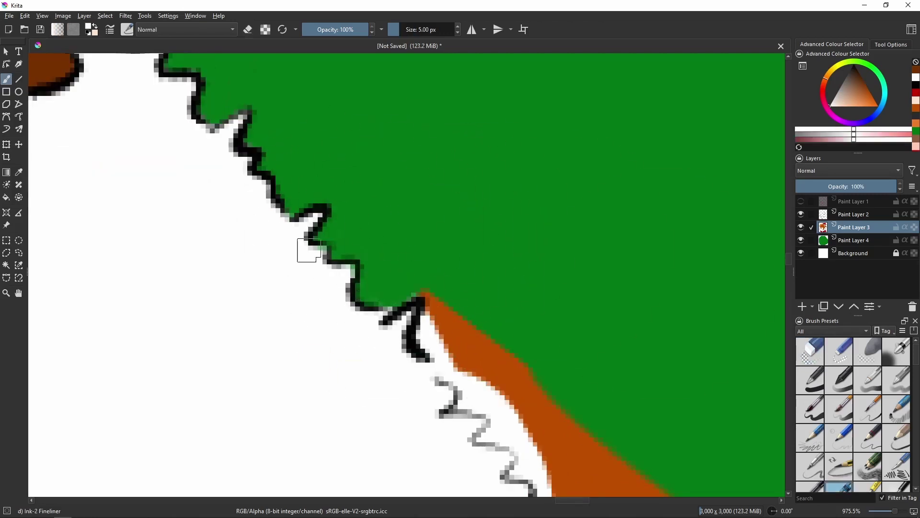
pyautogui.click(818, 360)
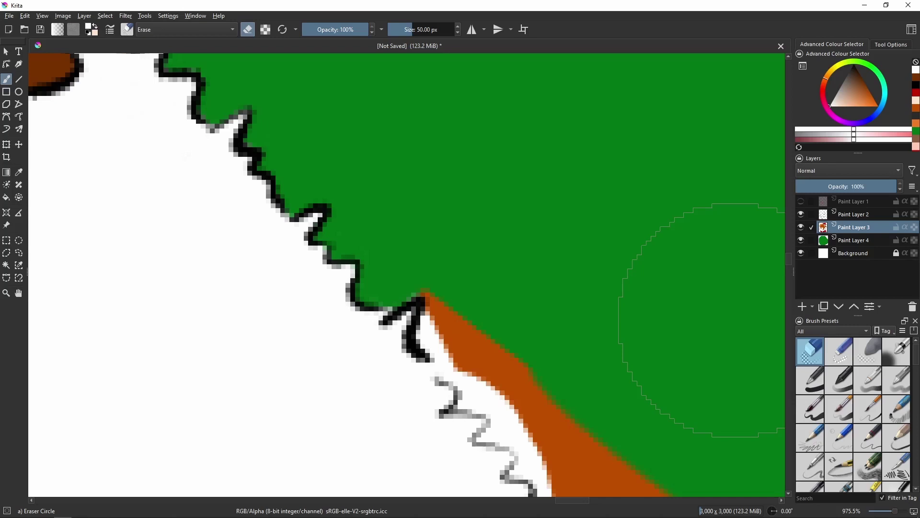
pyautogui.moveTo(703, 320); pyautogui.dragTo(648, 239)
pyautogui.moveTo(376, 259); pyautogui.dragTo(374, 236)
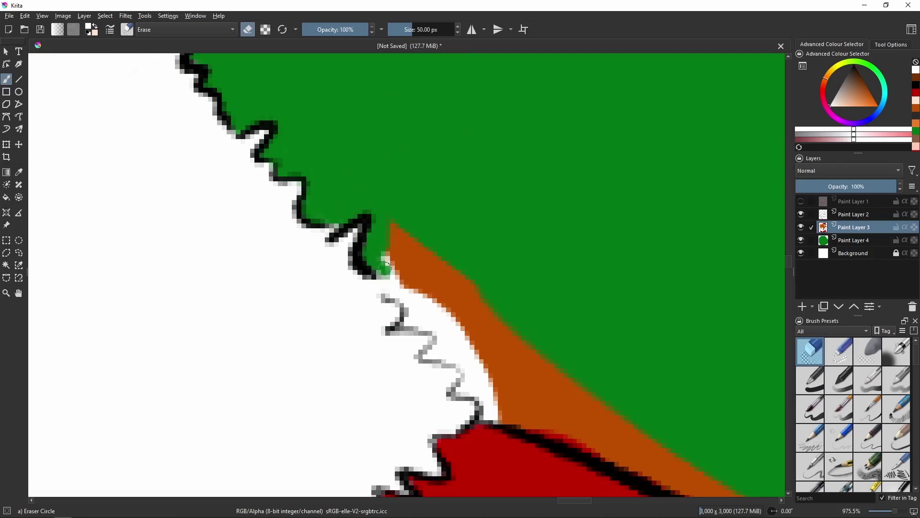
pyautogui.moveTo(387, 268)
pyautogui.mouseDown()
pyautogui.moveTo(581, 380)
pyautogui.moveTo(464, 284)
pyautogui.mouseUp()
pyautogui.moveTo(311, 261)
pyautogui.mouseDown()
pyautogui.moveTo(345, 236)
pyautogui.moveTo(304, 229)
pyautogui.mouseUp()
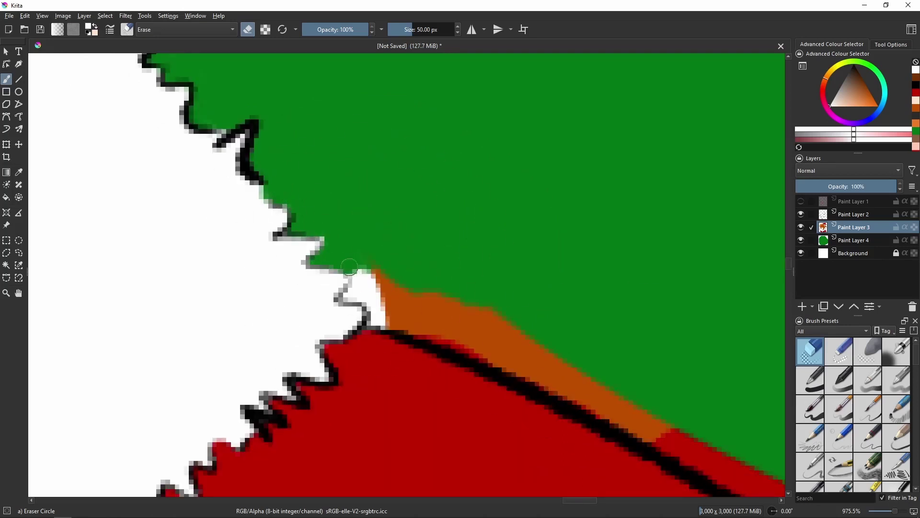
pyautogui.moveTo(349, 267)
pyautogui.mouseDown()
pyautogui.moveTo(380, 278)
pyautogui.moveTo(394, 270)
pyautogui.moveTo(517, 166)
pyautogui.mouseUp()
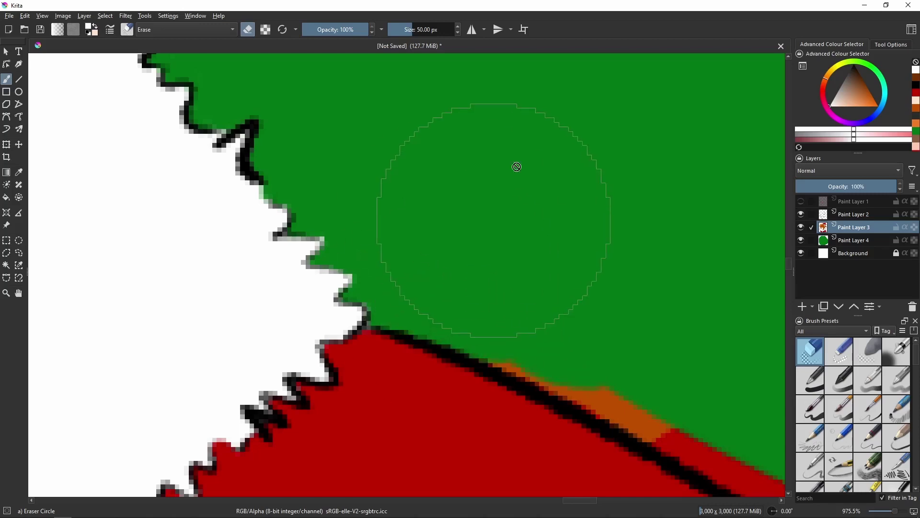
# Step: Erase the remaining orange and red overflow above the coat's shoulder outline
pyautogui.scroll(-10, 517, 167)
pyautogui.scroll(2, 542, 236)
pyautogui.scroll(3, 542, 237)
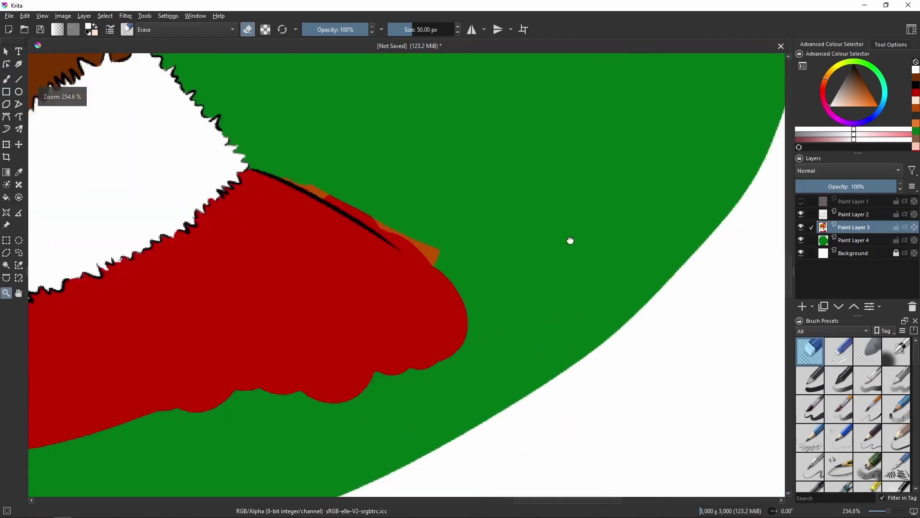
pyautogui.press('b')
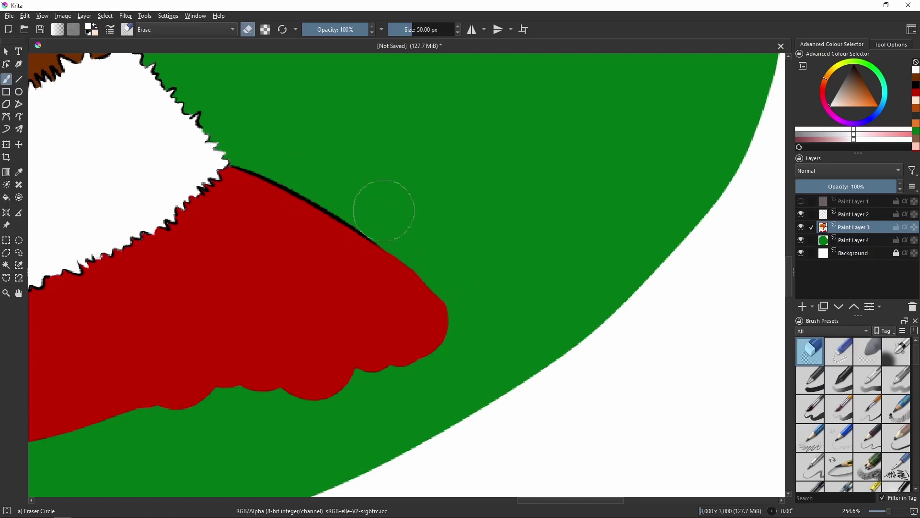
# Step: Undo a stray eraser cut across the sleeve and trim the coat's rounded outer end below the shoulder line
pyautogui.scroll(-2, 487, 257)
pyautogui.moveTo(556, 264); pyautogui.dragTo(489, 340)
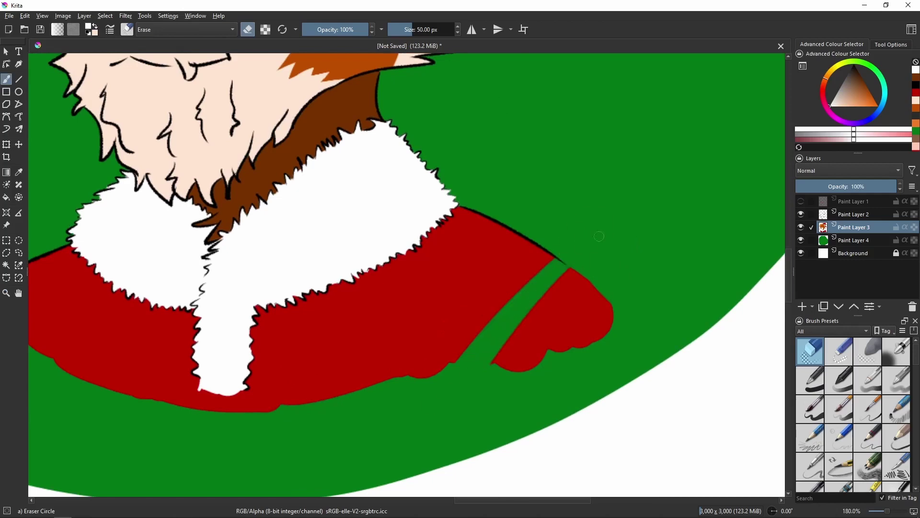
pyautogui.hotkey('ctrl', 'z')
pyautogui.moveTo(608, 292)
pyautogui.mouseDown()
pyautogui.moveTo(528, 336)
pyautogui.moveTo(383, 378)
pyautogui.mouseUp()
# Step: Trim the coat's bottom edge with the eraser across the lower end of the white fur strip
pyautogui.hscroll(-5, 478, 367)
pyautogui.scroll(-2, 339, 382)
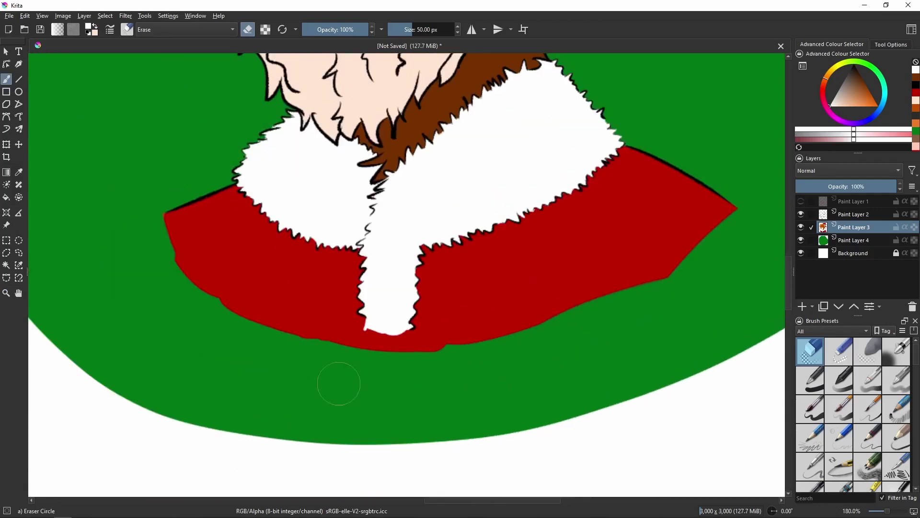
pyautogui.moveTo(503, 341)
pyautogui.mouseDown()
pyautogui.moveTo(331, 335)
pyautogui.moveTo(423, 341)
pyautogui.moveTo(383, 348)
pyautogui.moveTo(292, 328)
pyautogui.moveTo(355, 332)
pyautogui.mouseUp()
pyautogui.hotkey('ctrl', 'z')
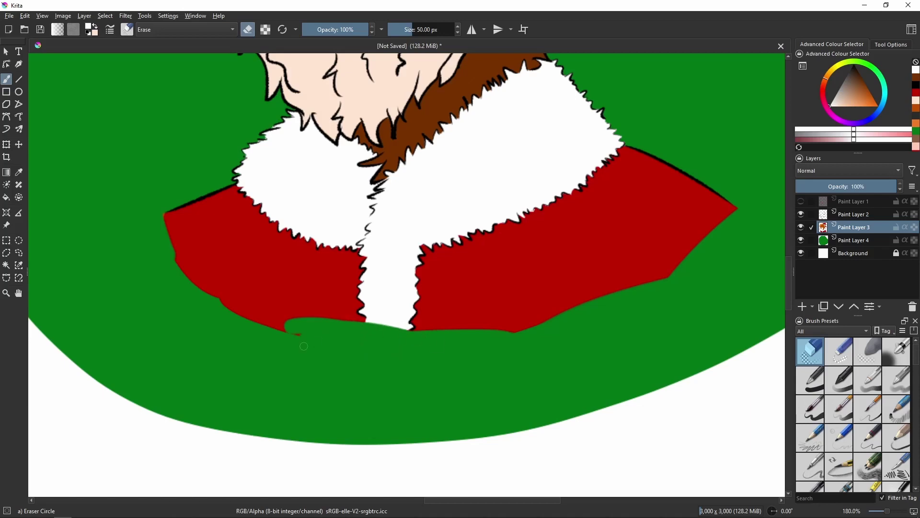
# Step: Smooth the coat's lower hem into an even curve with the eraser and retouch it with sampled red using Basic-1
pyautogui.hscroll(-3, 218, 232)
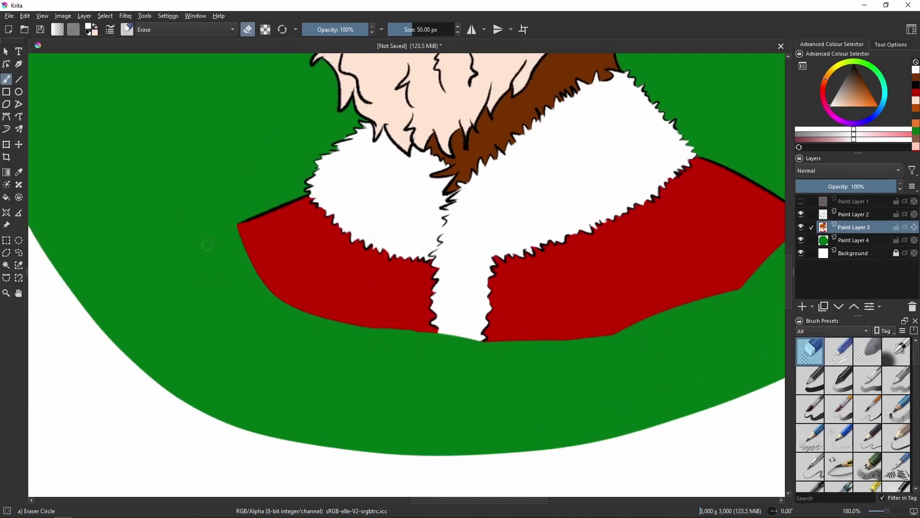
pyautogui.hscroll(5, 386, 333)
pyautogui.scroll(2, 386, 333)
pyautogui.hscroll(-6, 216, 325)
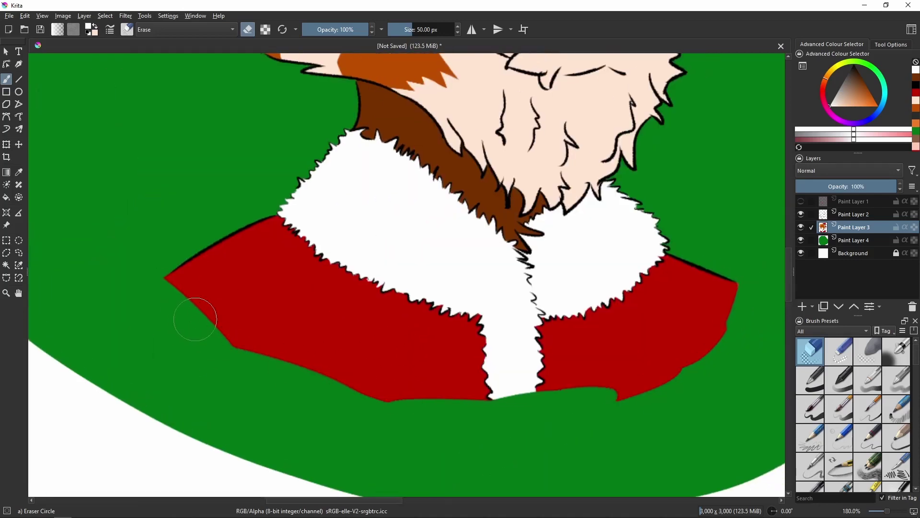
pyautogui.hotkey('ctrl', 'shift', 'z')
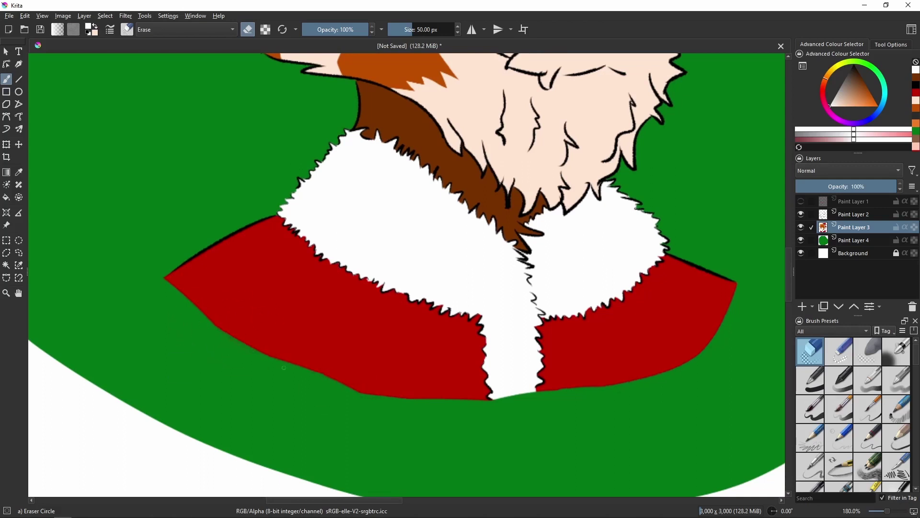
pyautogui.moveTo(284, 368)
pyautogui.mouseDown()
pyautogui.moveTo(405, 375)
pyautogui.moveTo(289, 370)
pyautogui.mouseUp()
pyautogui.press('/')
pyautogui.keyDown('ctrl'); pyautogui.click(350, 335); pyautogui.keyUp('ctrl')
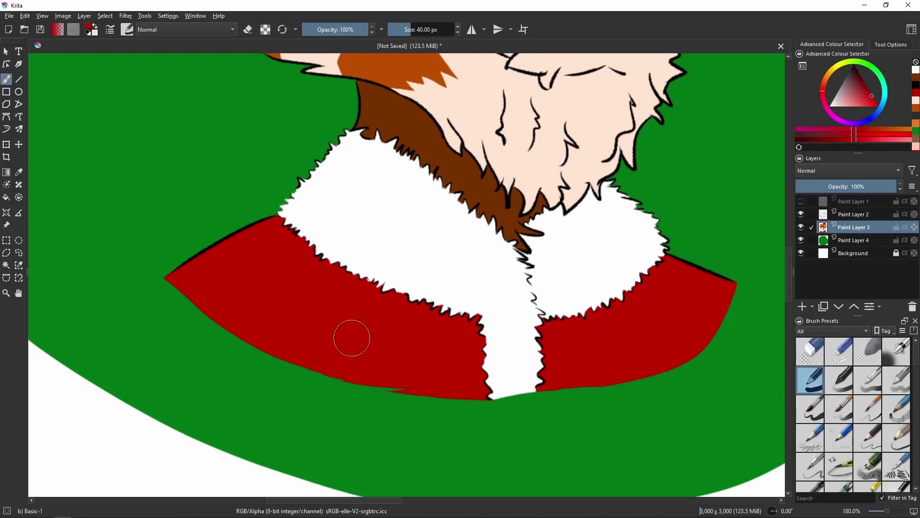
pyautogui.scroll(-5, 309, 341)
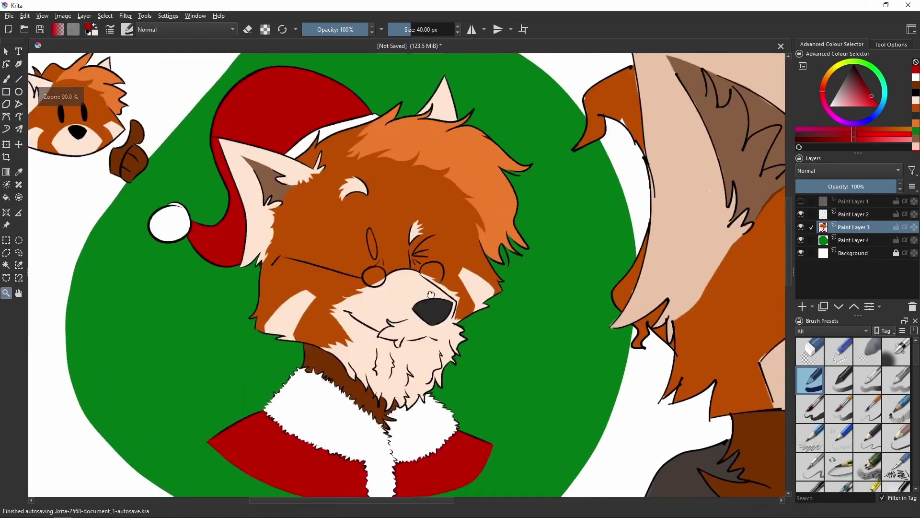
pyautogui.scroll(6, 216, 417)
pyautogui.scroll(-3, 453, 271)
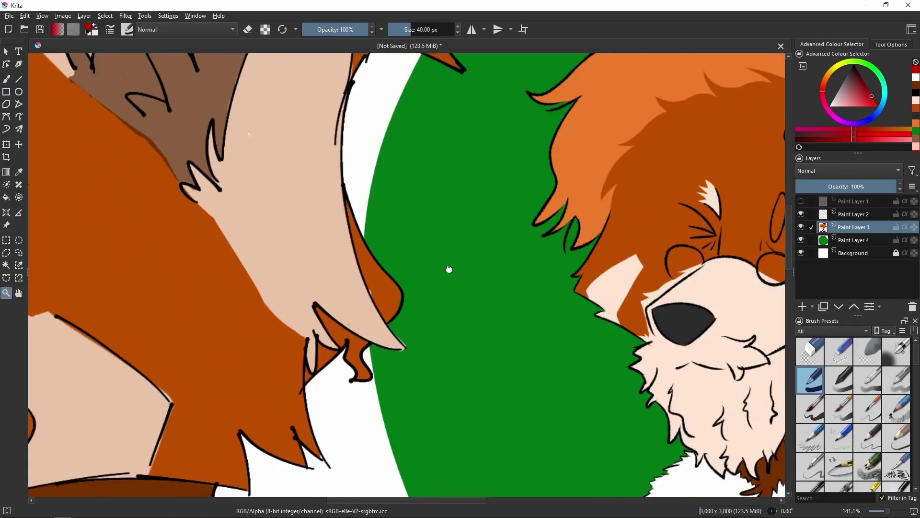
# Step: Fill the open eye with bright green using Basic-1 at 40 px and clean the colour around its outline with sampled orange
pyautogui.scroll(3, 319, 237)
pyautogui.keyDown('ctrl'); pyautogui.click(318, 236); pyautogui.keyUp('ctrl')
pyautogui.scroll(-3, 548, 317)
pyautogui.click(600, 261)
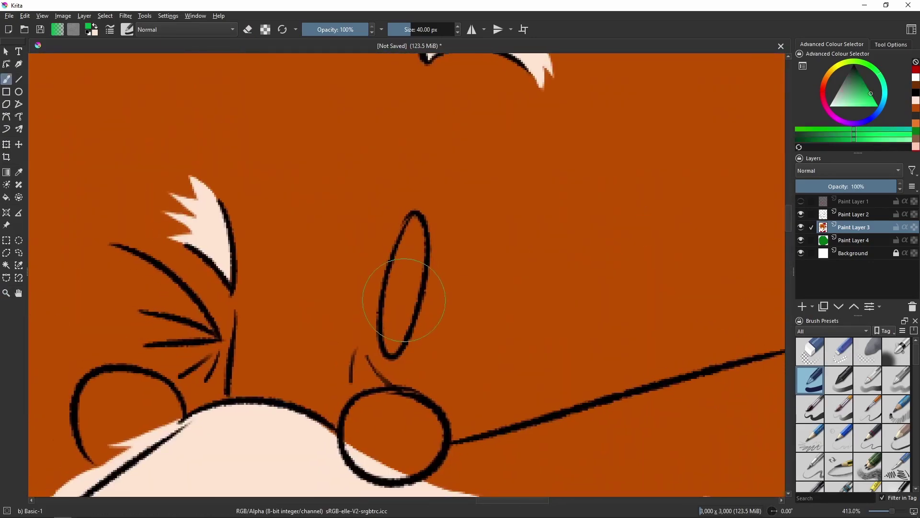
pyautogui.moveTo(412, 206)
pyautogui.mouseDown()
pyautogui.moveTo(370, 355)
pyautogui.moveTo(470, 216)
pyautogui.moveTo(440, 363)
pyautogui.moveTo(329, 287)
pyautogui.moveTo(400, 175)
pyautogui.mouseUp()
pyautogui.keyDown('ctrl'); pyautogui.click(563, 199); pyautogui.keyUp('ctrl')
pyautogui.moveTo(394, 391); pyautogui.dragTo(425, 360)
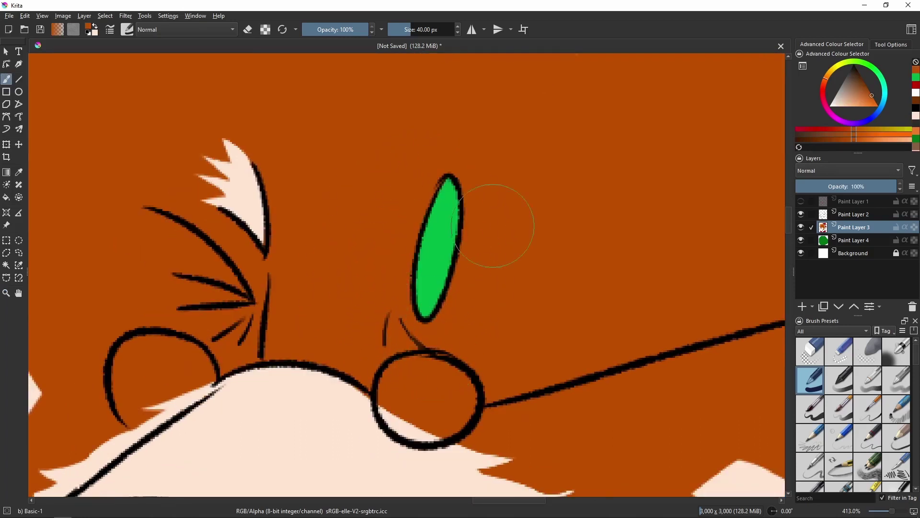
pyautogui.scroll(-3, 877, 406)
# Step: Add a short white highlight stripe across the green eye with Ink-2 Fineliner at 5 px and trim its overflow with sampled orange
pyautogui.click(839, 377)
pyautogui.press('d')
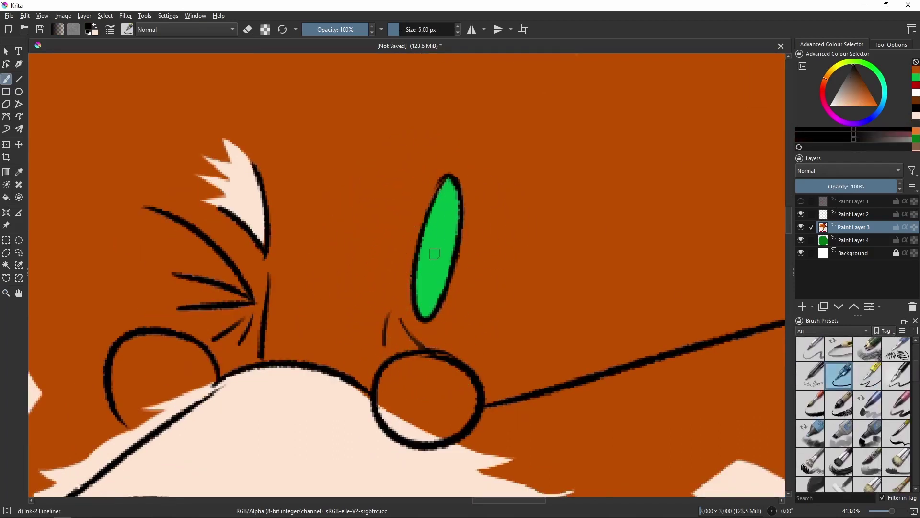
pyautogui.press('x')
pyautogui.scroll(-5, 488, 221)
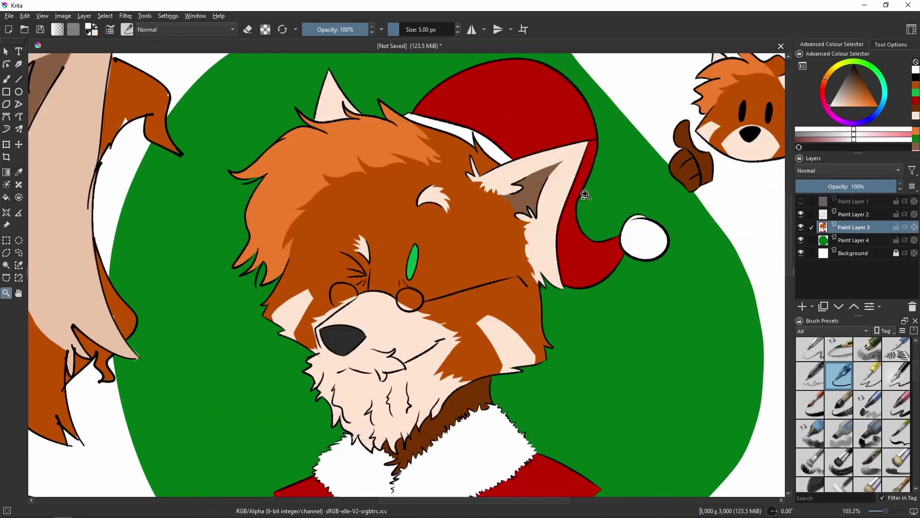
pyautogui.moveTo(335, 206)
pyautogui.mouseDown()
pyautogui.moveTo(426, 237)
pyautogui.moveTo(467, 215)
pyautogui.mouseUp()
pyautogui.press('b')
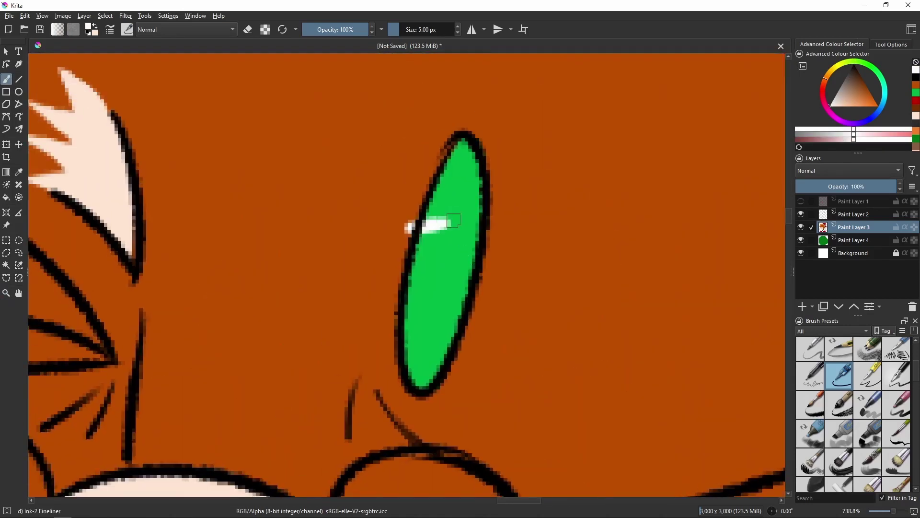
pyautogui.moveTo(411, 288); pyautogui.dragTo(439, 276)
pyautogui.keyDown('ctrl'); pyautogui.click(479, 298); pyautogui.keyUp('ctrl')
pyautogui.scroll(-5, 413, 317)
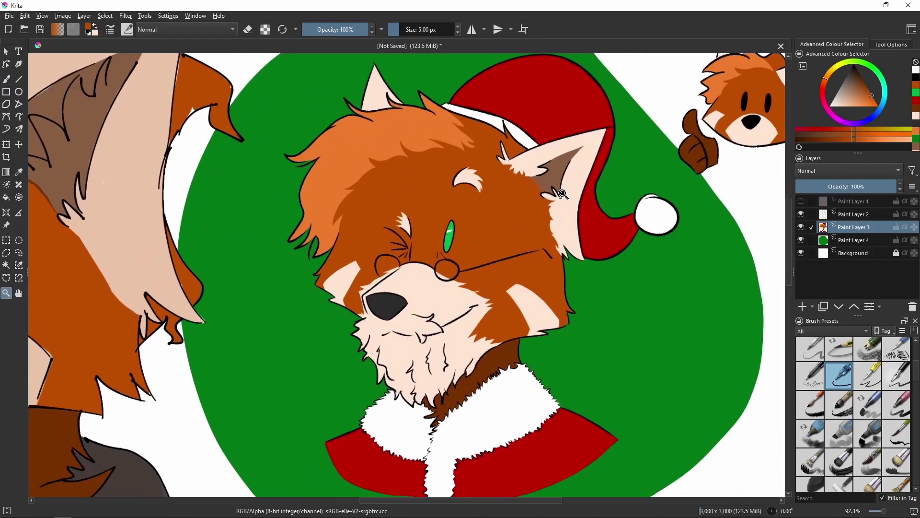
# Step: Retouch a small area of the red panda with a colour sampled from the drawing using Ink-2 Fineliner
pyautogui.scroll(10, 448, 218)
pyautogui.press('b')
pyautogui.keyDown('ctrl'); pyautogui.click(380, 313); pyautogui.keyUp('ctrl')
pyautogui.moveTo(380, 314)
pyautogui.mouseDown()
pyautogui.moveTo(374, 269)
pyautogui.moveTo(364, 273)
pyautogui.moveTo(361, 384)
pyautogui.moveTo(373, 372)
pyautogui.moveTo(388, 311)
pyautogui.moveTo(392, 325)
pyautogui.moveTo(400, 224)
pyautogui.moveTo(363, 277)
pyautogui.moveTo(395, 252)
pyautogui.mouseUp()
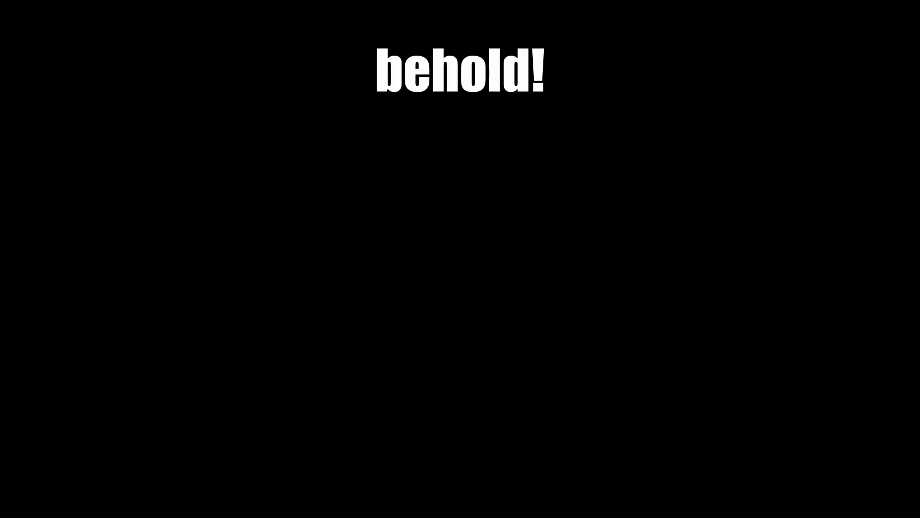